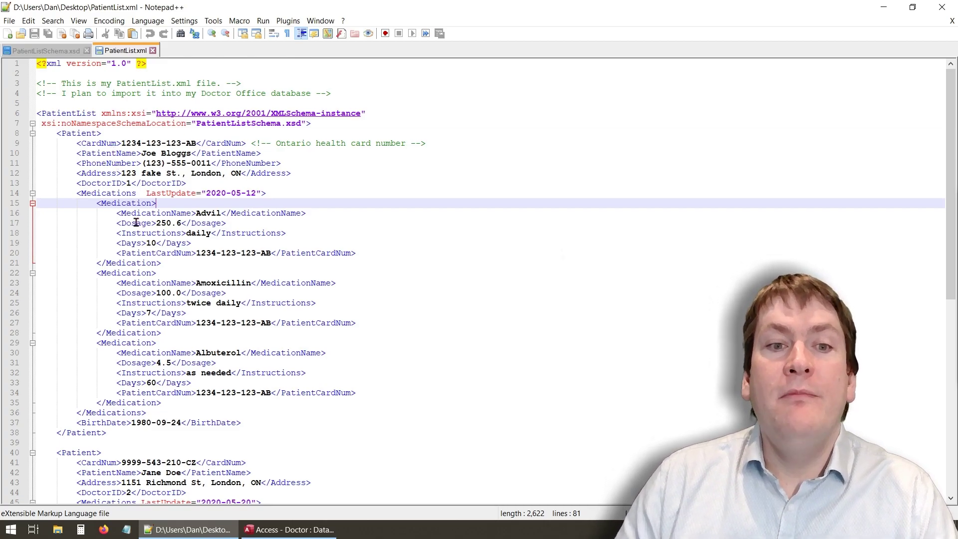
# Step: Examine the first patient's DoctorID element and the PatientCardNum of its first medication in PatientList.xml
pyautogui.tripleClick(108, 184)
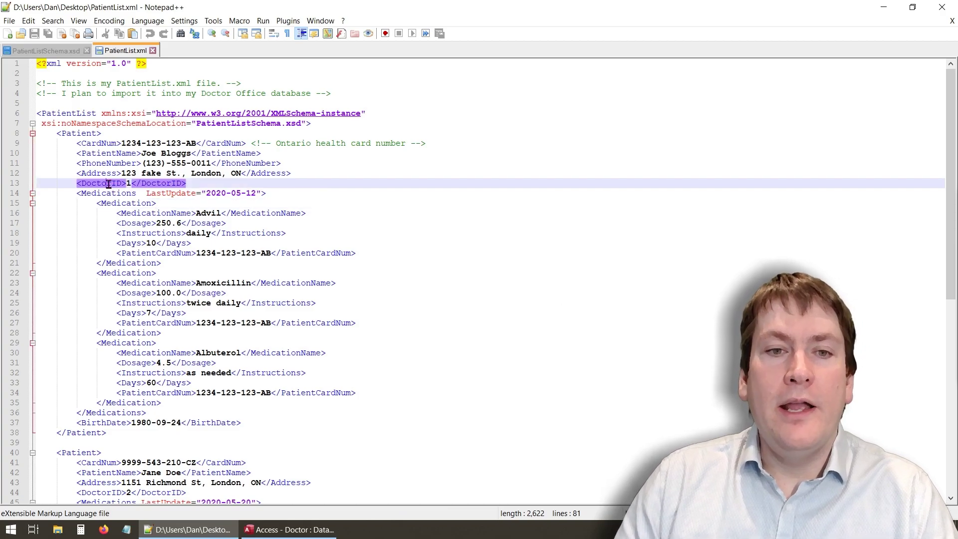
pyautogui.click(134, 183)
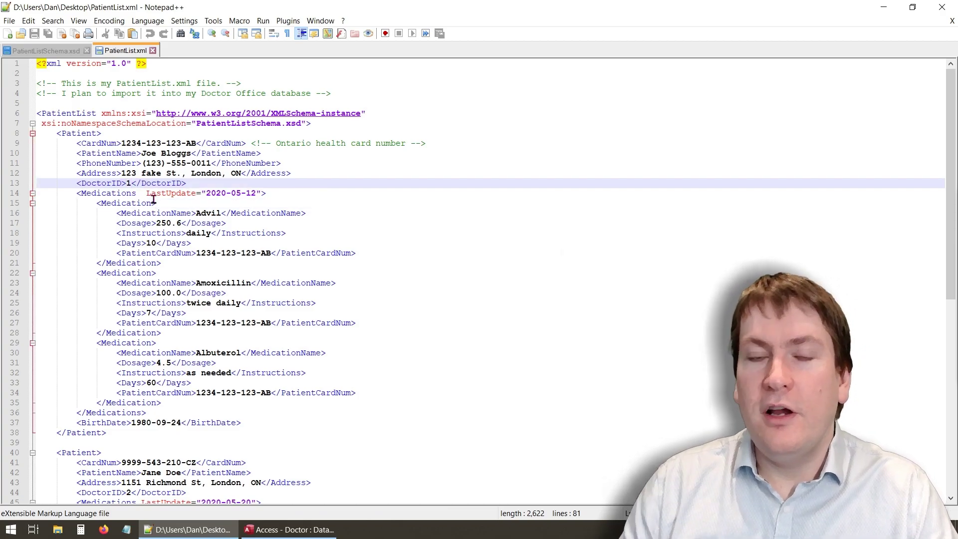
pyautogui.scroll(-2, 187, 173)
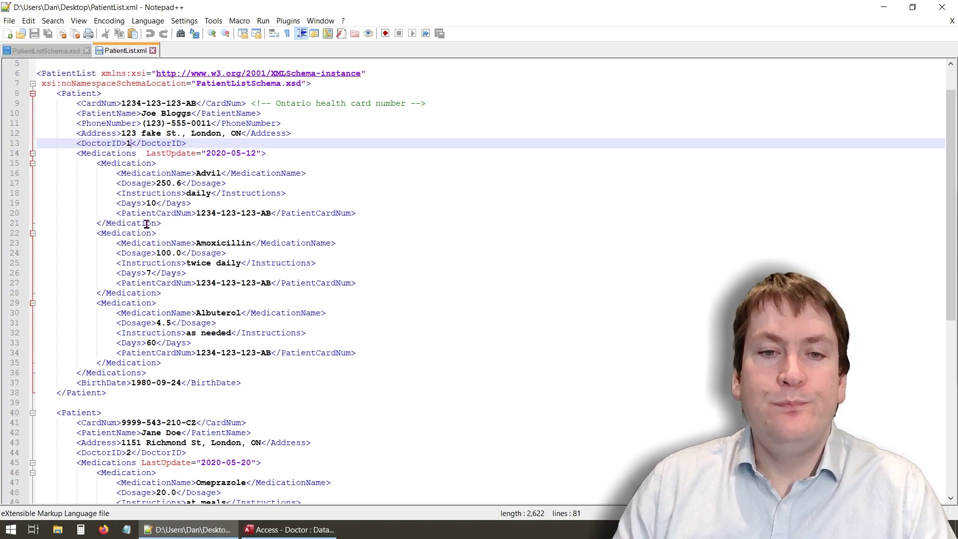
pyautogui.click(202, 214)
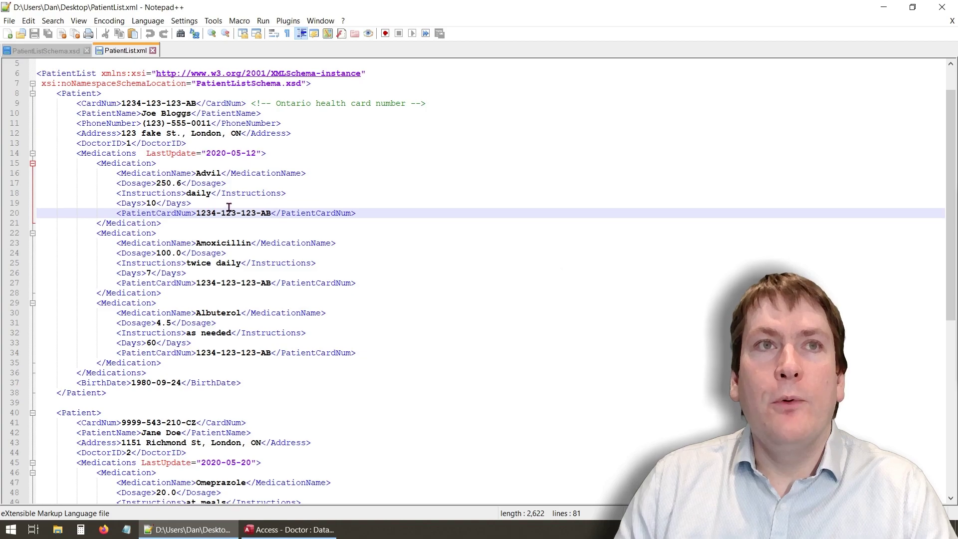
pyautogui.scroll(2, 228, 207)
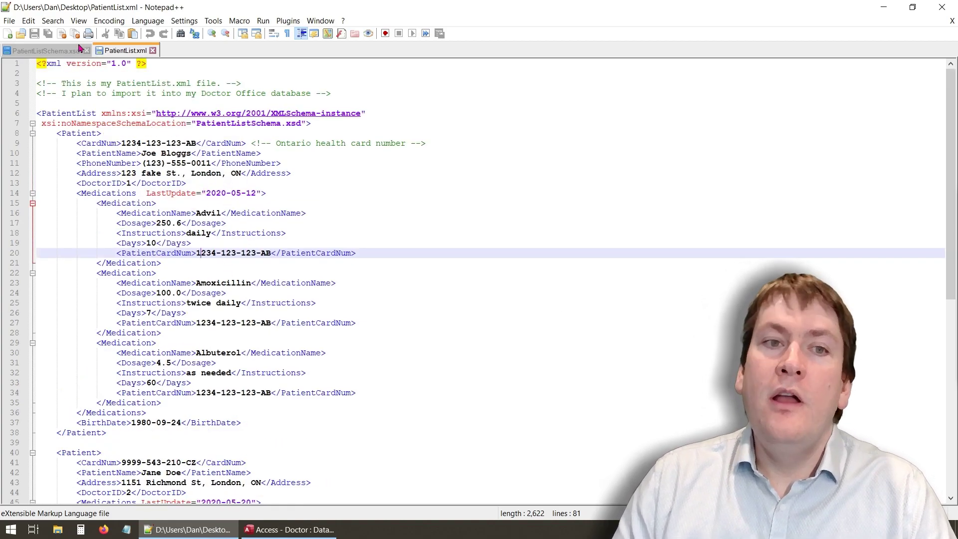
# Step: Review the structure in PatientListSchema.xsd, then inspect the LastUpdate attribute of the first patient's Medications element in PatientList.xml
pyautogui.click(63, 52)
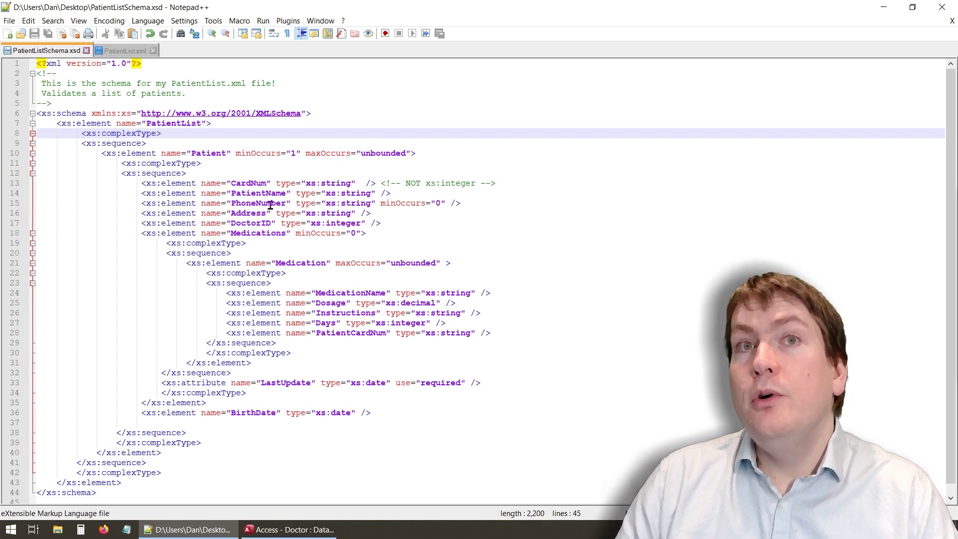
pyautogui.click(120, 51)
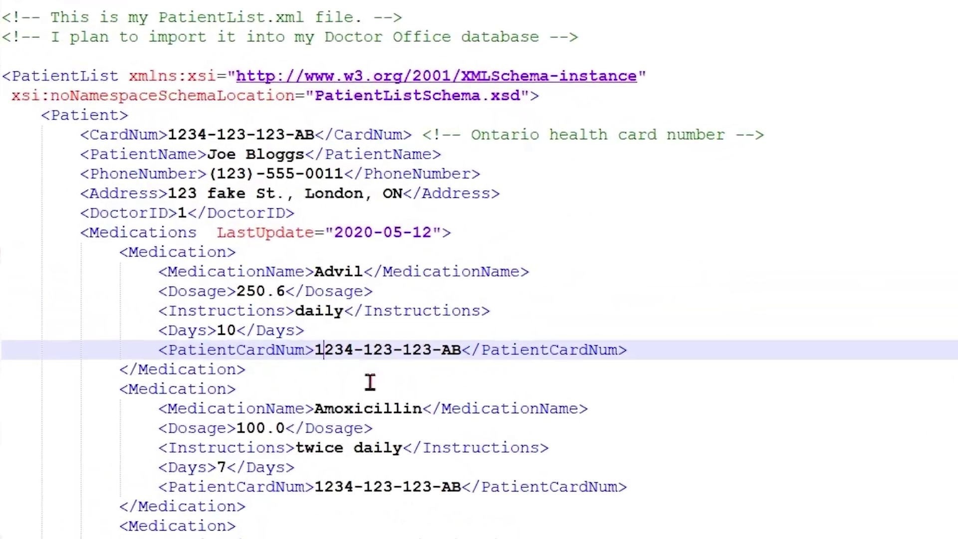
pyautogui.click(288, 234)
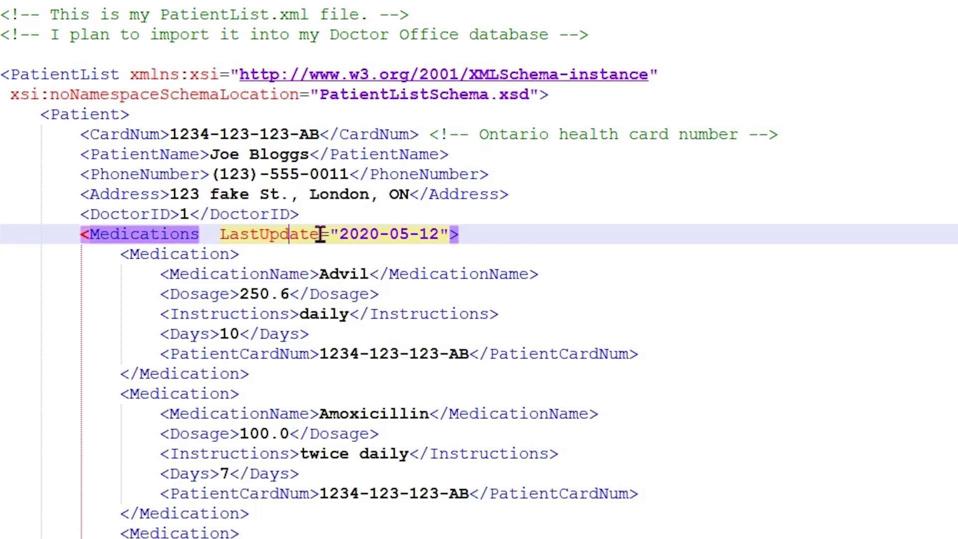
pyautogui.click(439, 234)
pyautogui.click(329, 195)
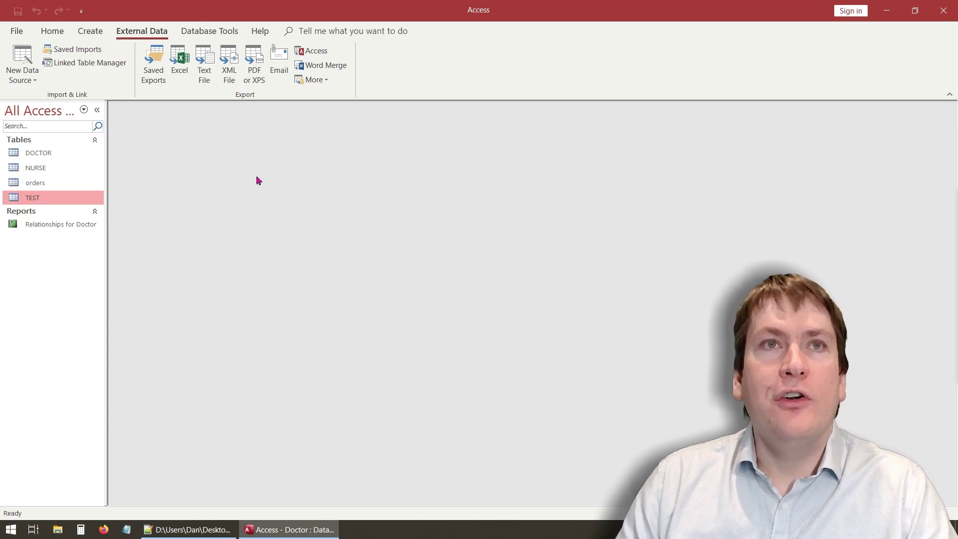
# Step: Open the DOCTOR table in Access and inspect the DoctorID values of its records
pyautogui.doubleClick(74, 152)
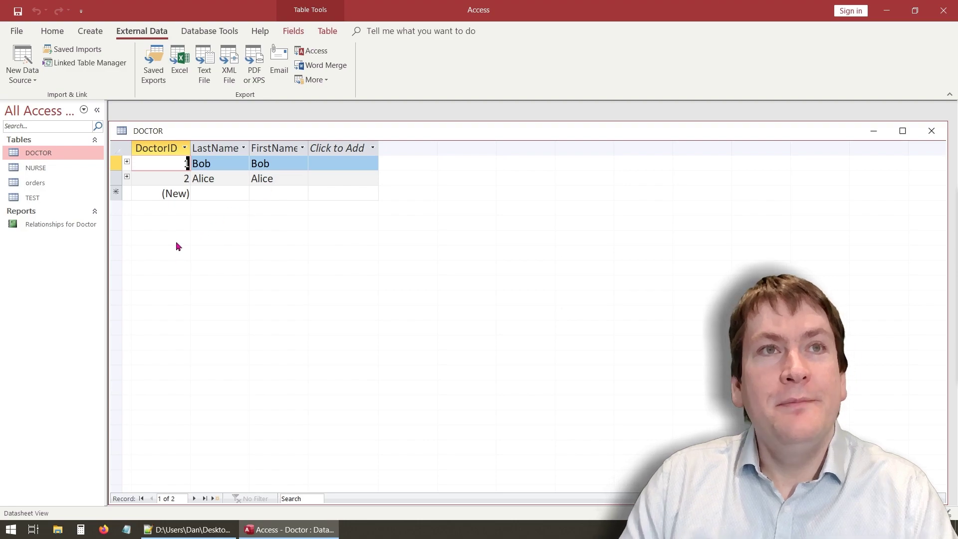
pyautogui.click(175, 180)
pyautogui.click(174, 164)
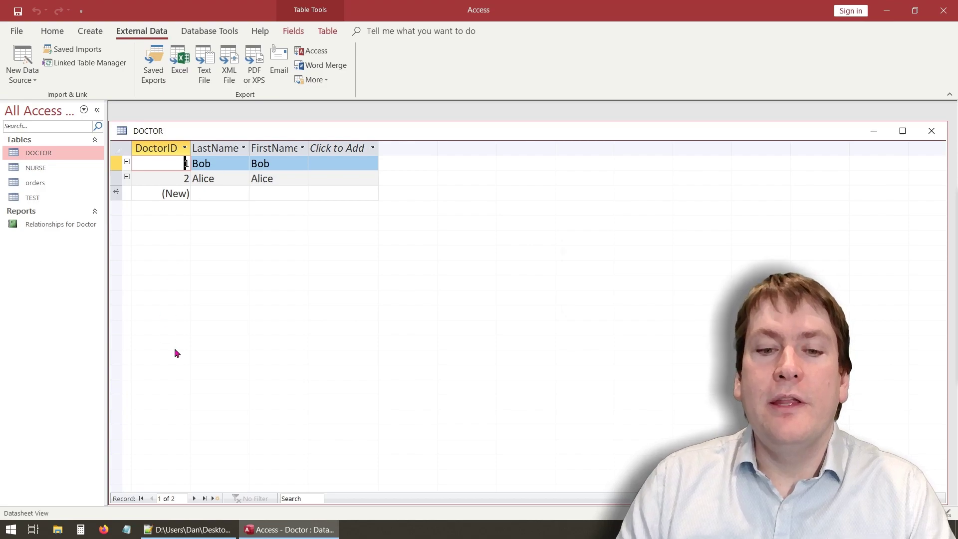
# Step: Compare the DoctorID of each patient in PatientList.xml with the records of the DOCTOR table in Access
pyautogui.click(231, 528)
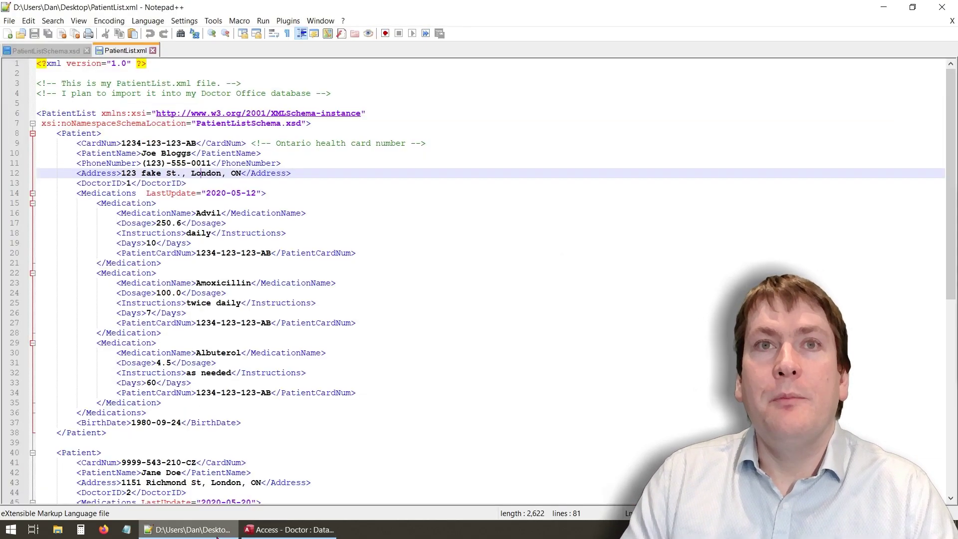
pyautogui.click(89, 183)
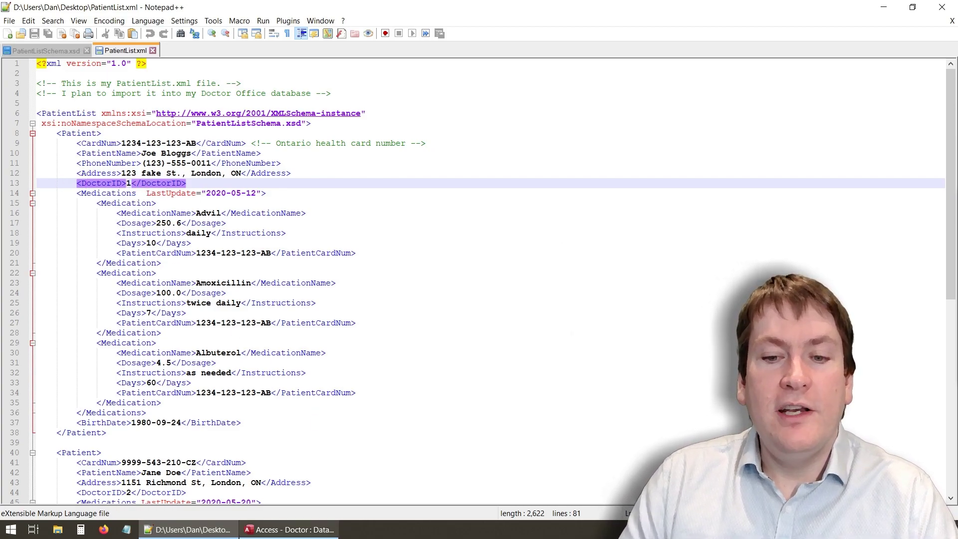
pyautogui.click(289, 529)
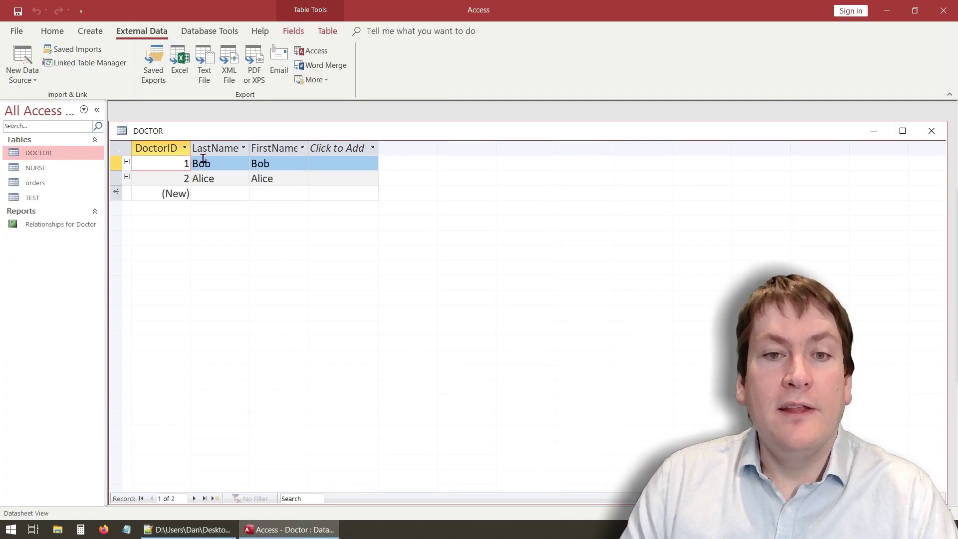
pyautogui.click(190, 529)
pyautogui.scroll(-4, 202, 408)
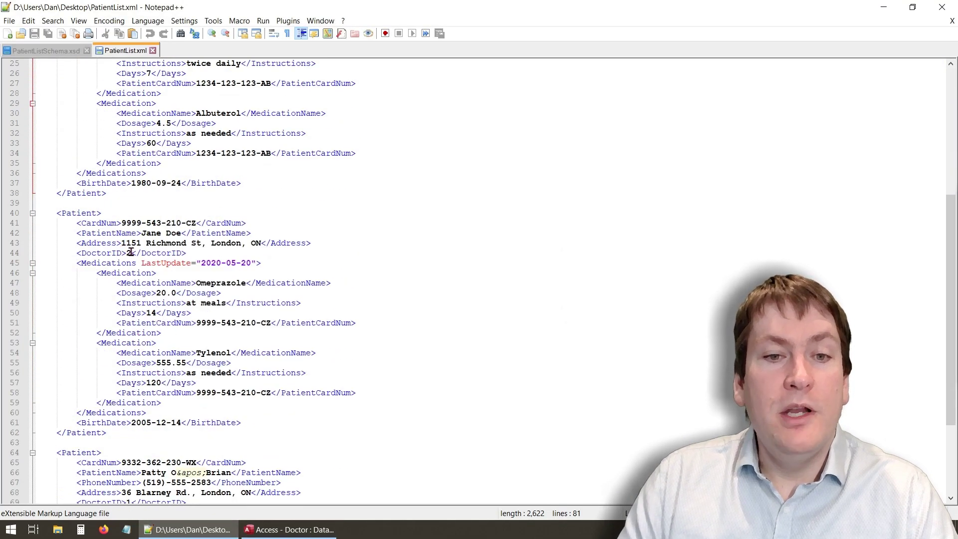
pyautogui.click(262, 526)
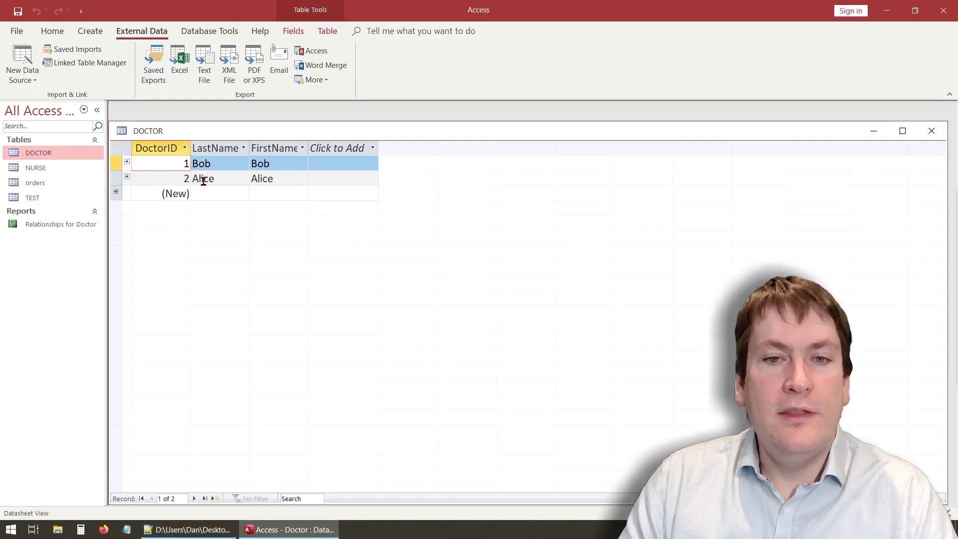
pyautogui.click(189, 529)
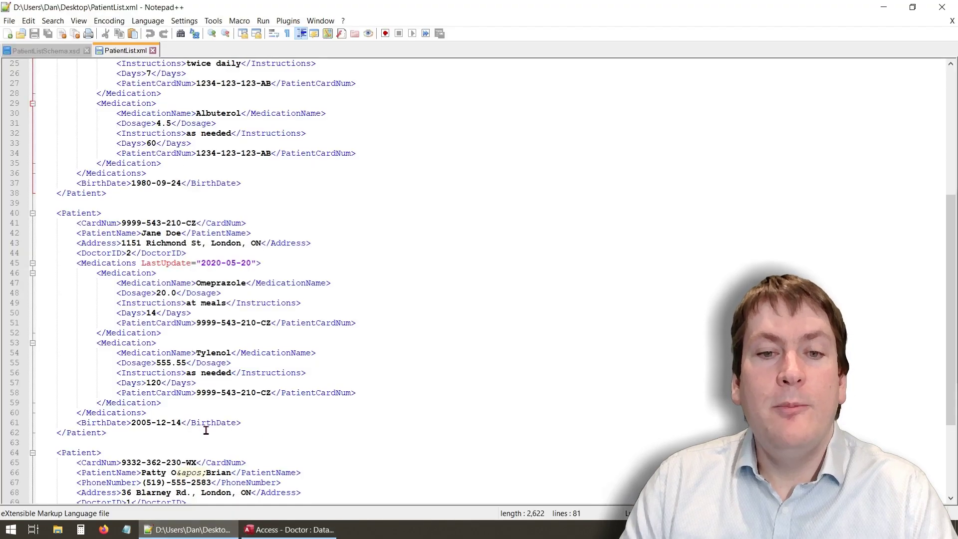
pyautogui.scroll(-4, 205, 430)
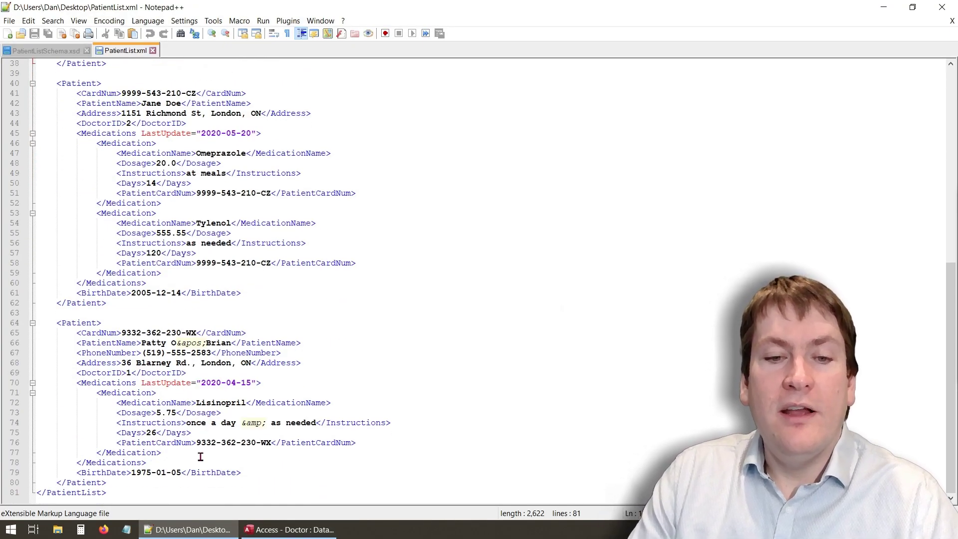
# Step: Switch to Access and start importing external data from an XML file
pyautogui.click(290, 529)
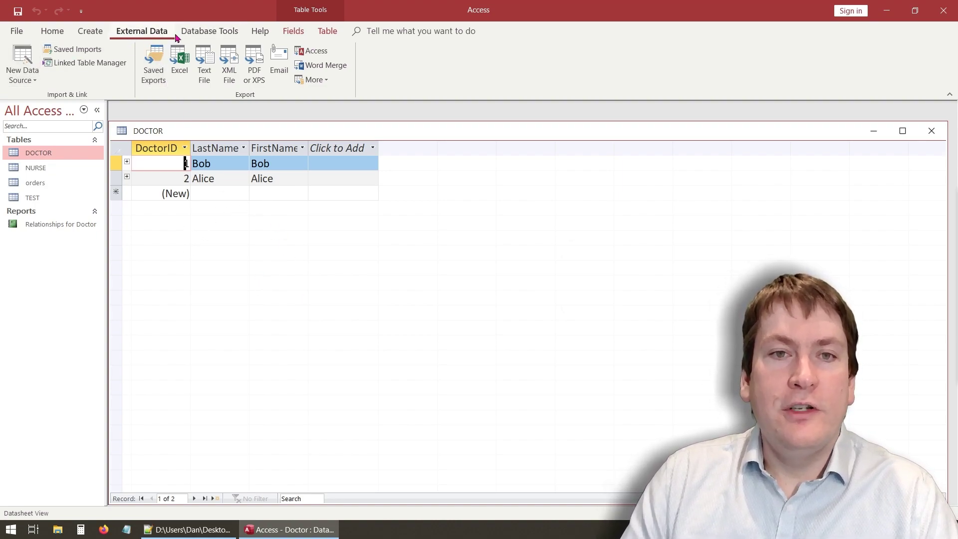
pyautogui.click(52, 32)
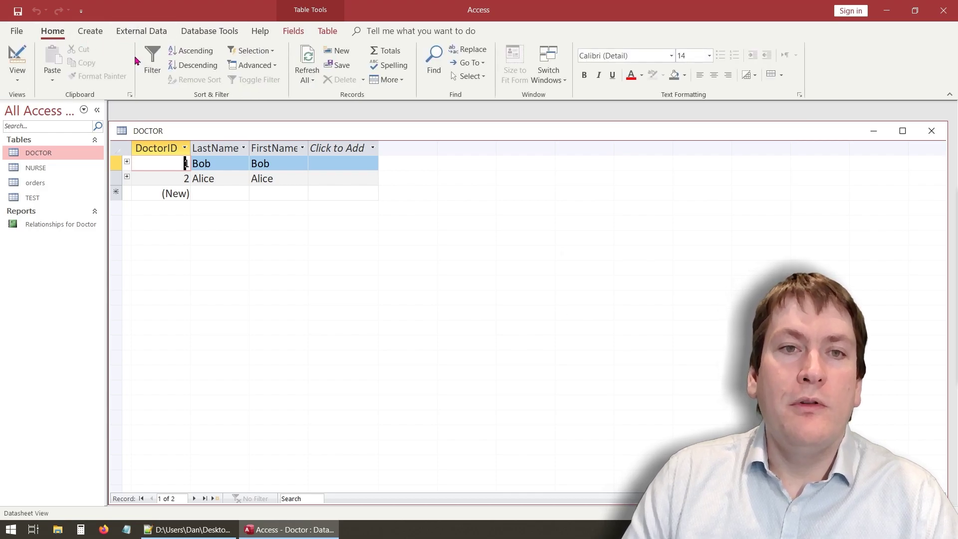
pyautogui.click(148, 35)
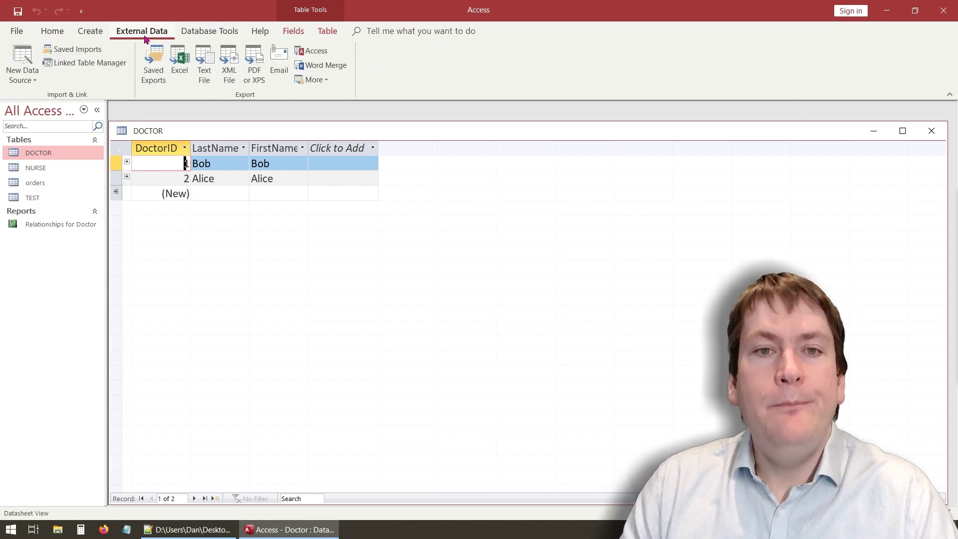
pyautogui.click(33, 82)
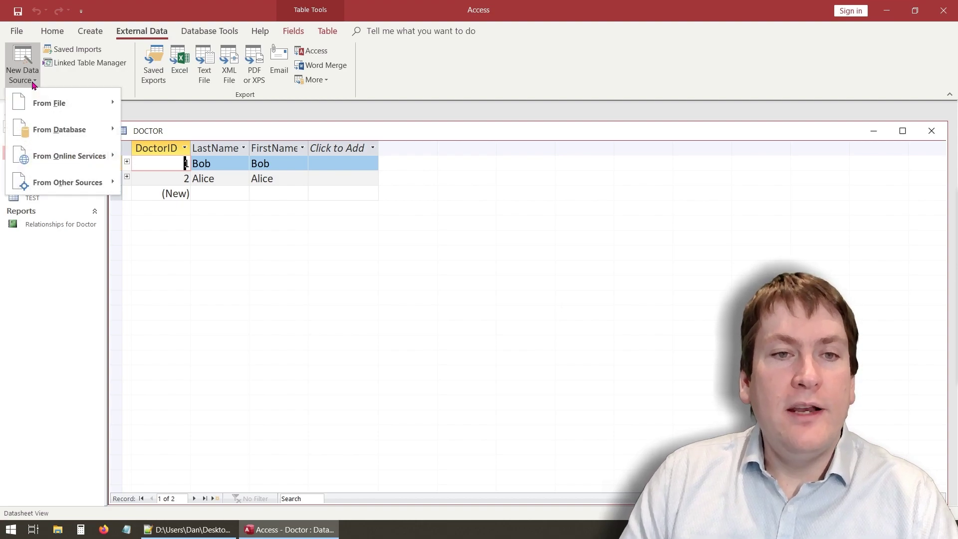
pyautogui.moveTo(81, 101)
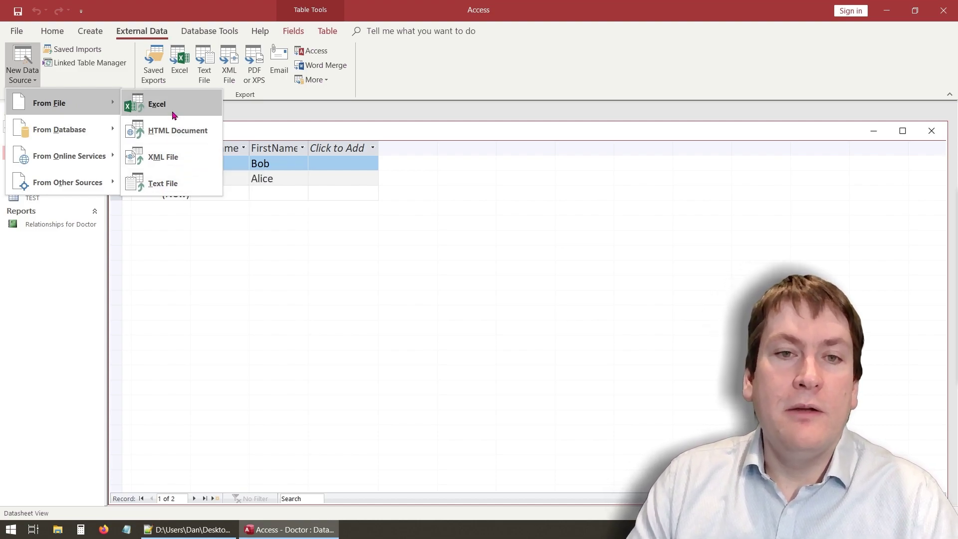
pyautogui.click(163, 158)
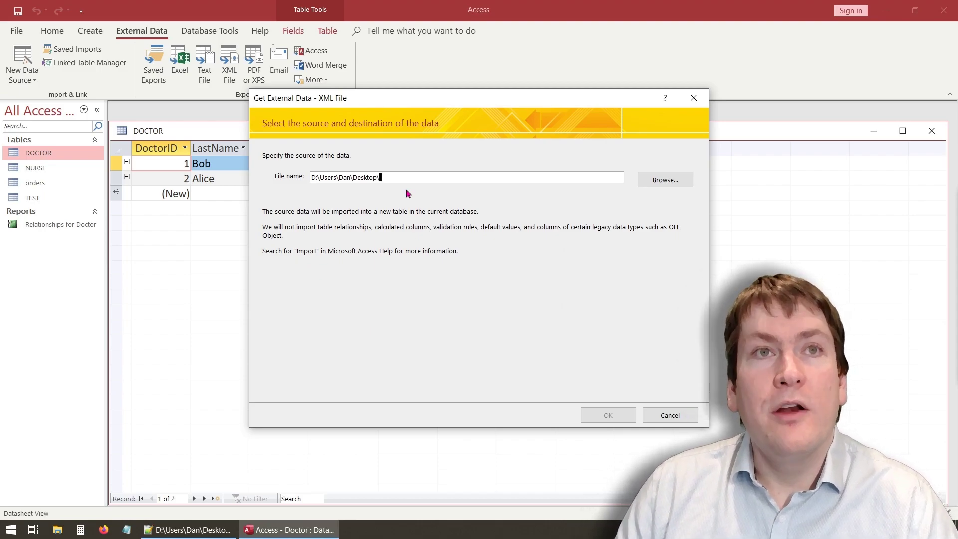
# Step: Switch to Notepad++ and check PatientListSchema.xsd and the schema reference at the beginning of PatientList.xml
pyautogui.click(227, 529)
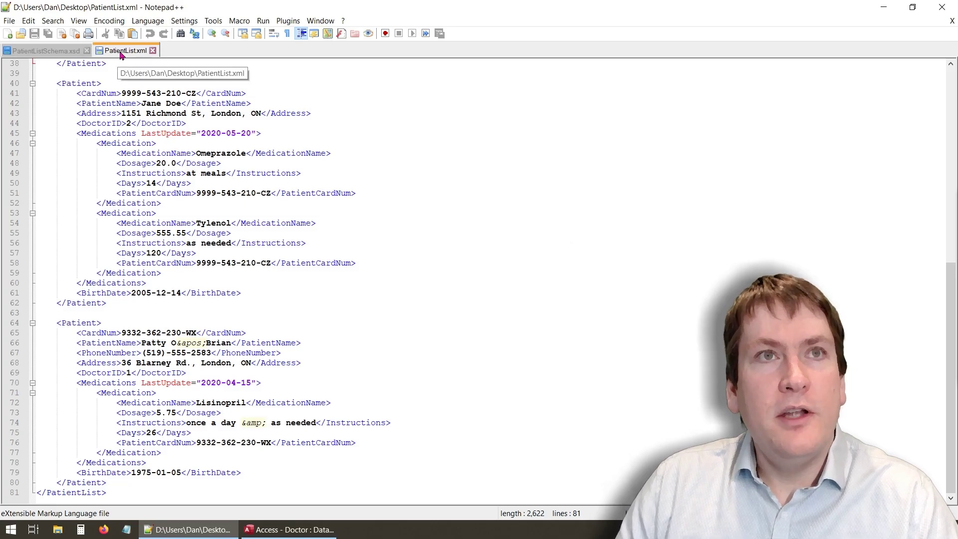
pyautogui.click(43, 55)
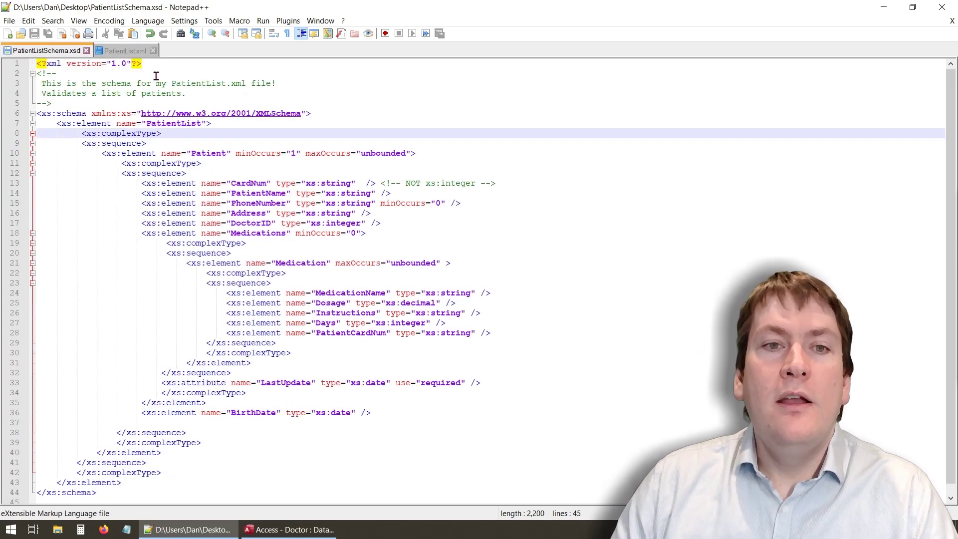
pyautogui.click(135, 56)
pyautogui.scroll(12, 132, 65)
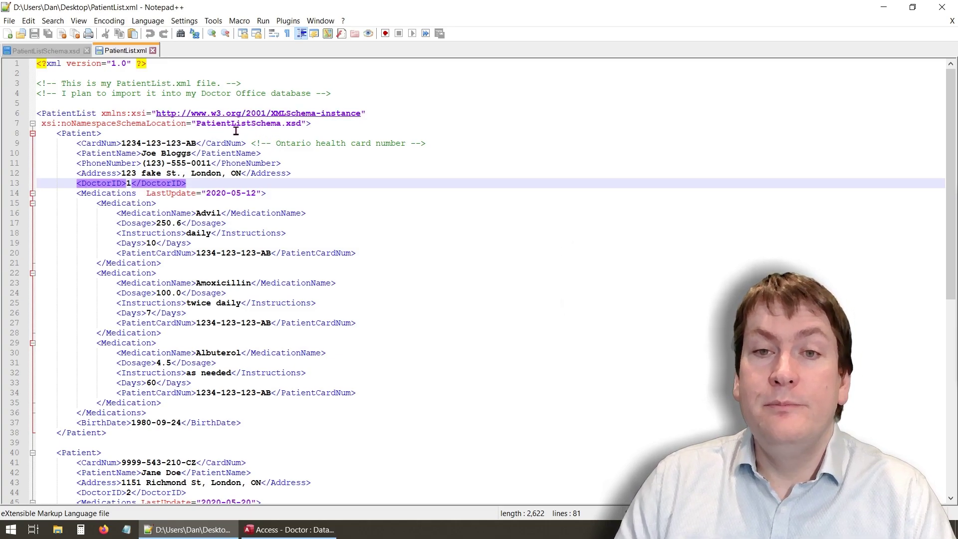
# Step: Return to Access, choose PatientList.xml from the Desktop as the import source and confirm it
pyautogui.click(288, 529)
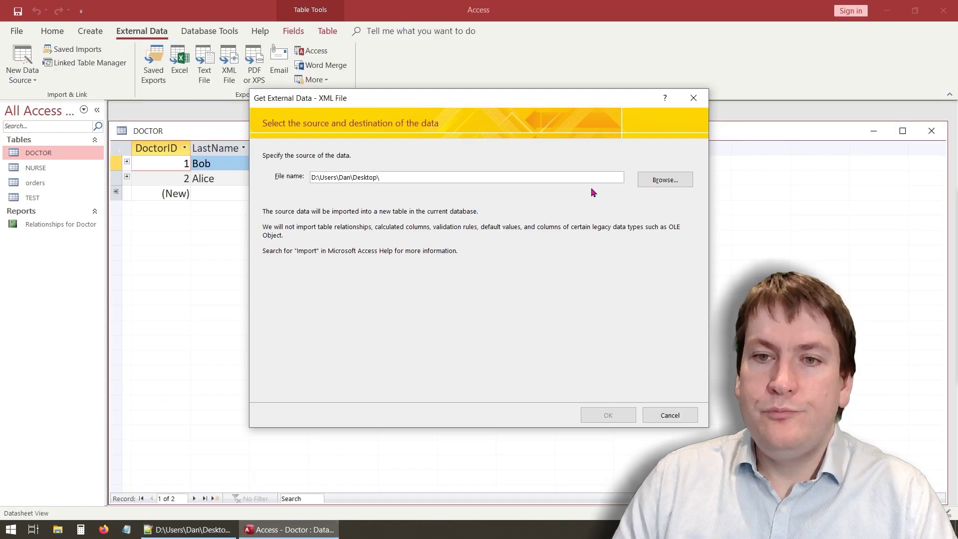
pyautogui.click(665, 179)
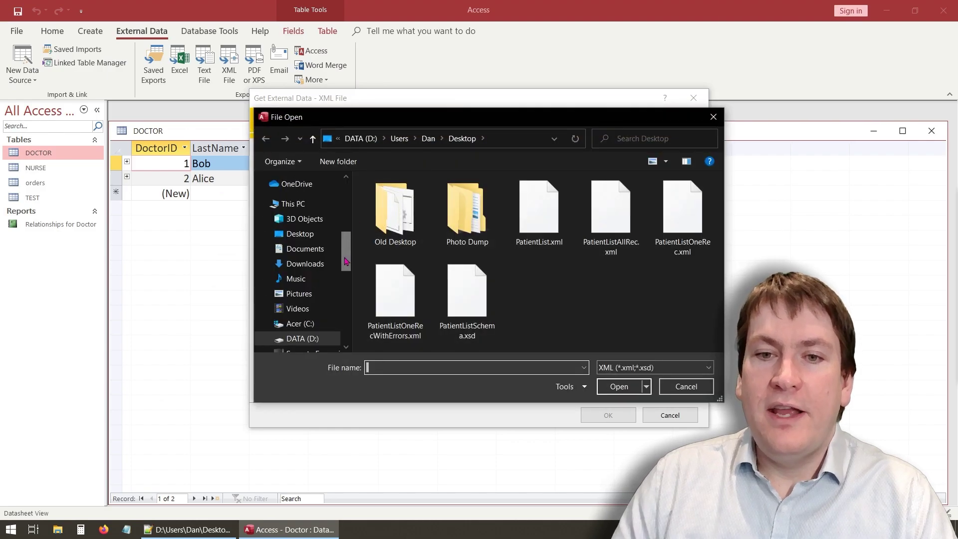
pyautogui.click(313, 233)
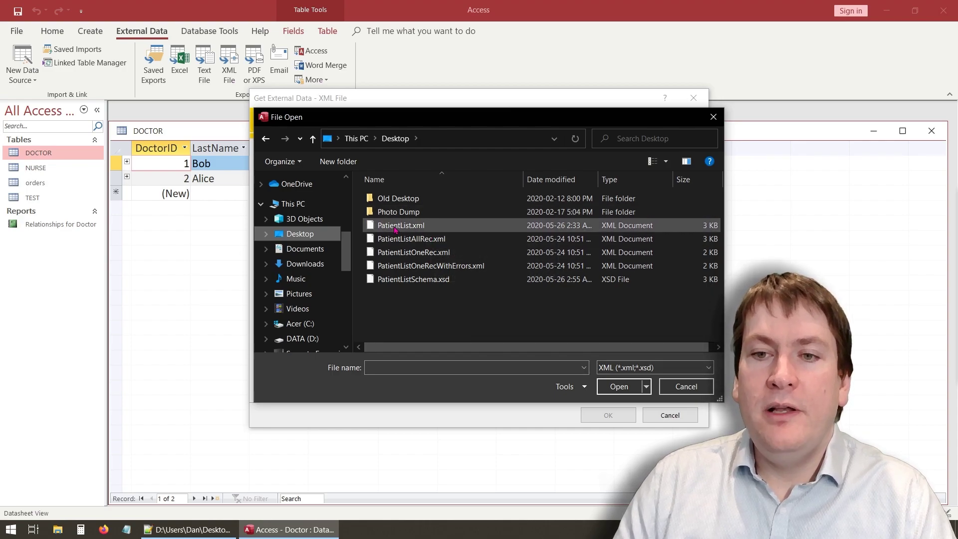
pyautogui.click(429, 227)
pyautogui.click(618, 386)
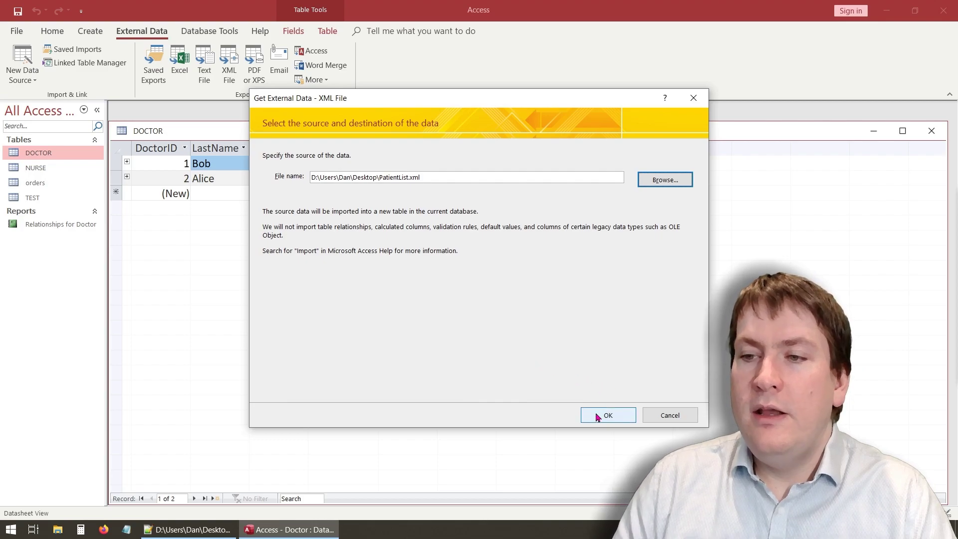
pyautogui.click(608, 415)
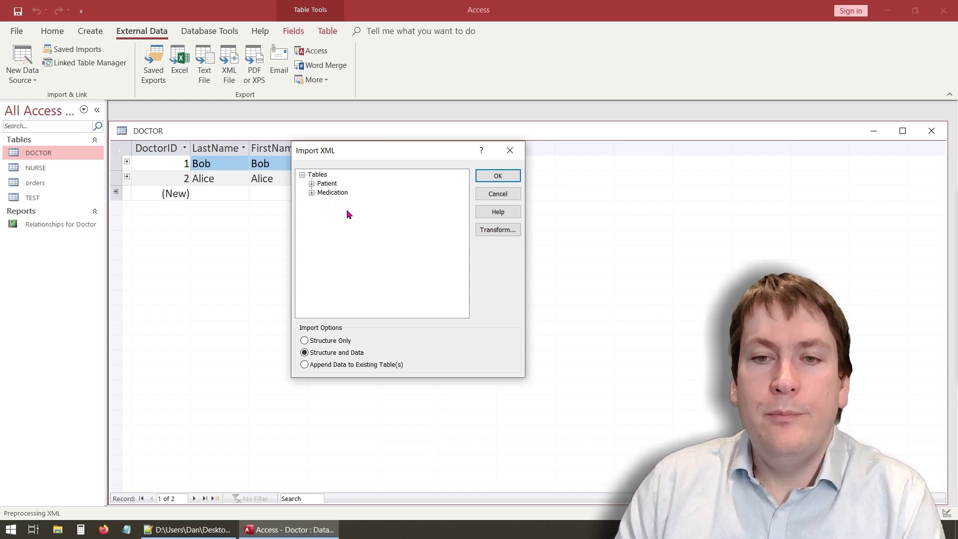
# Step: Expand the Patient and Medication fields in the import preview and compare them with the elements of PatientList.xml in Notepad++
pyautogui.click(312, 183)
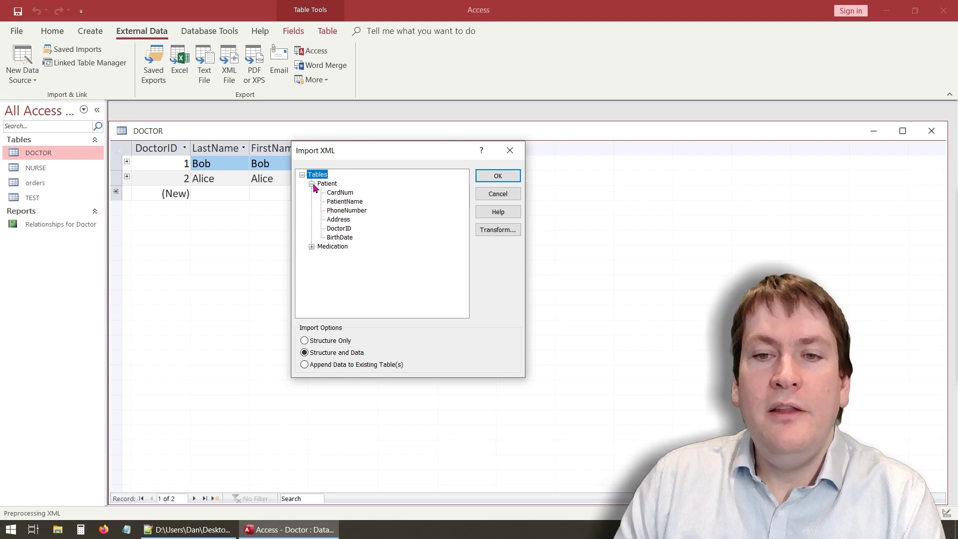
pyautogui.click(312, 246)
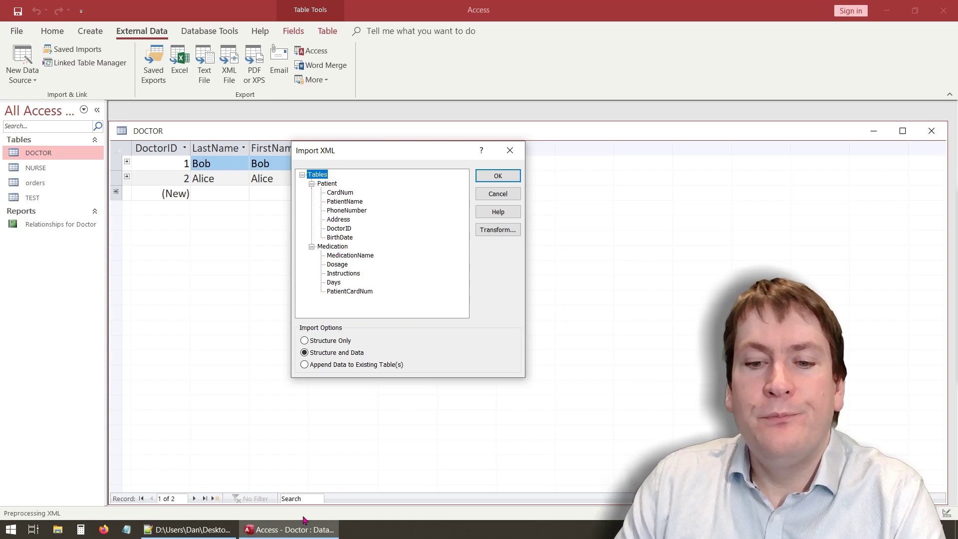
pyautogui.click(189, 529)
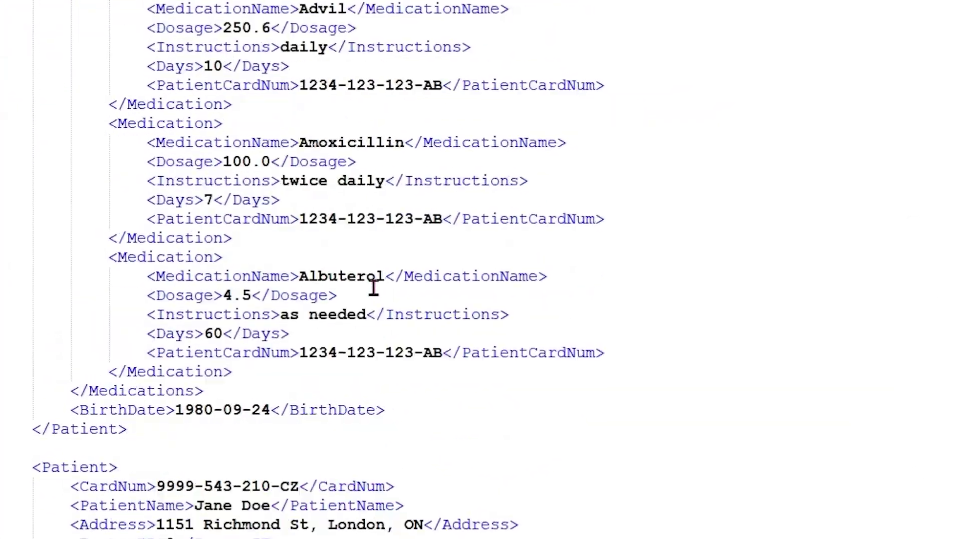
pyautogui.click(171, 174)
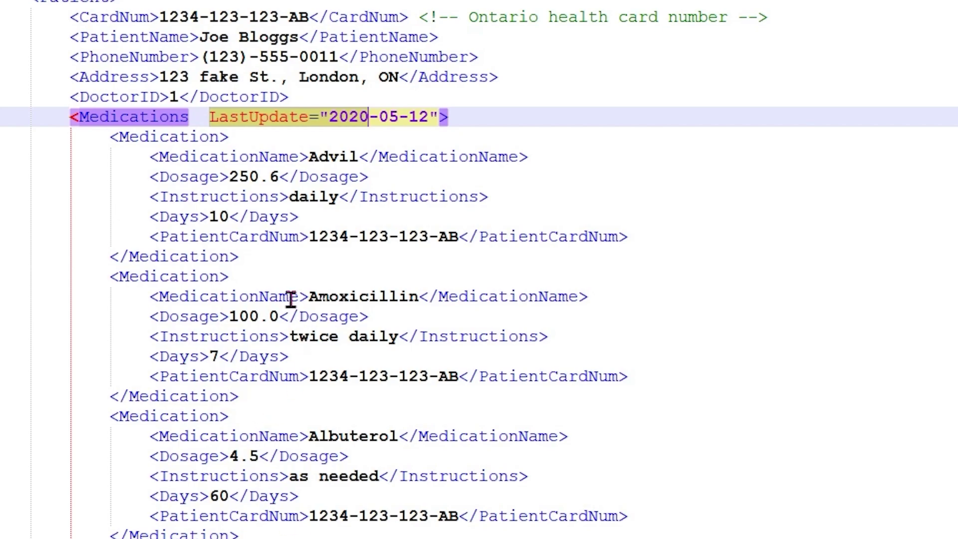
pyautogui.scroll(-3, 250, 319)
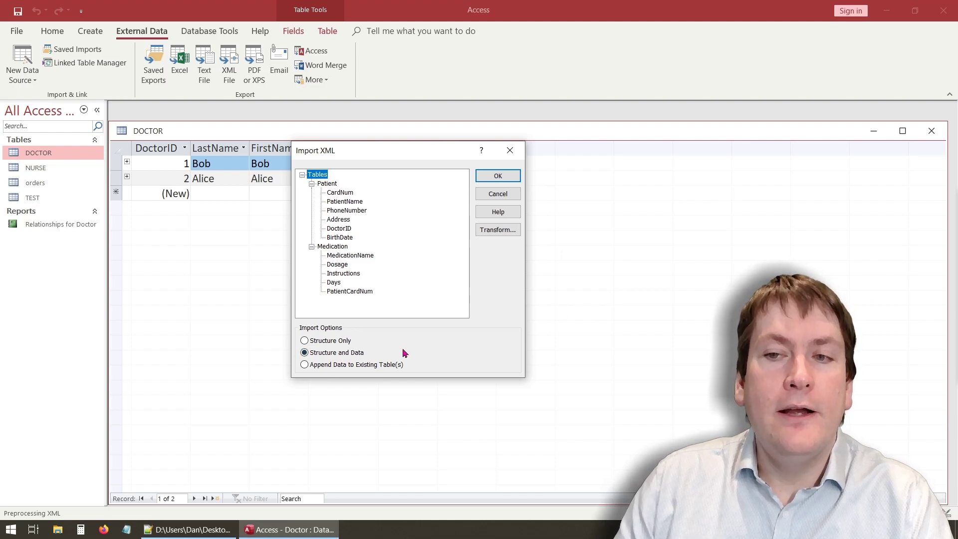
# Step: Return to Access and import the structure and data of the Patient and Medication tables without saving the import steps
pyautogui.click(515, 181)
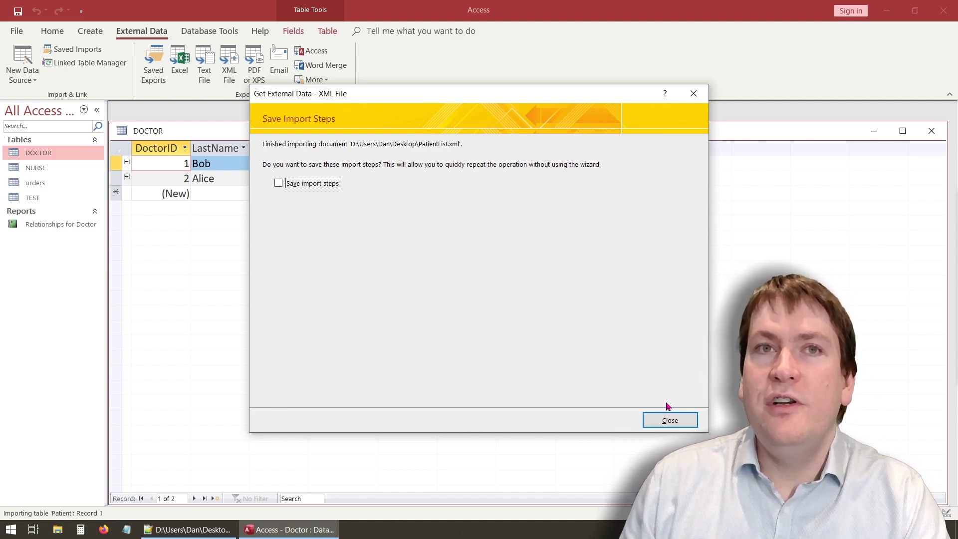
pyautogui.click(659, 420)
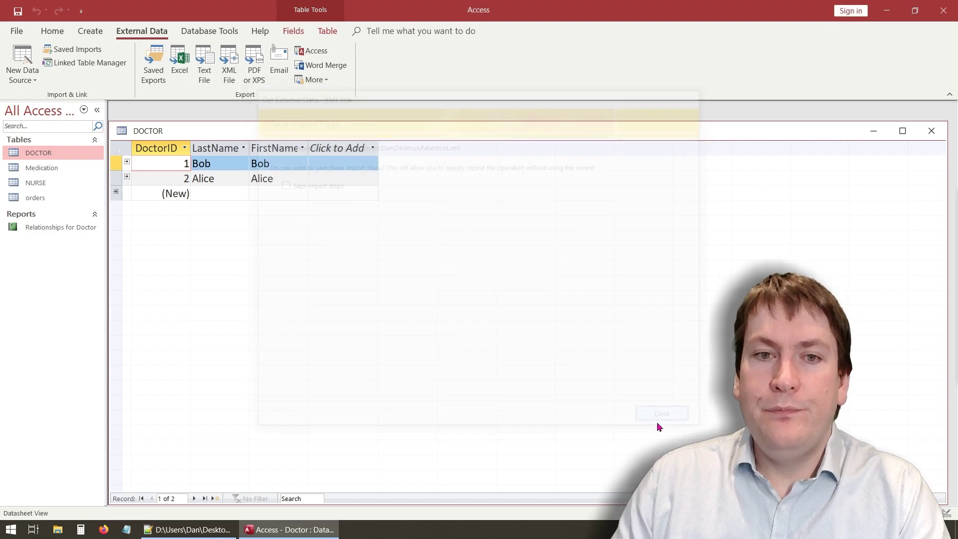
# Step: Open the imported Medication and Patient tables and review their records
pyautogui.click(61, 171)
pyautogui.doubleClick(60, 169)
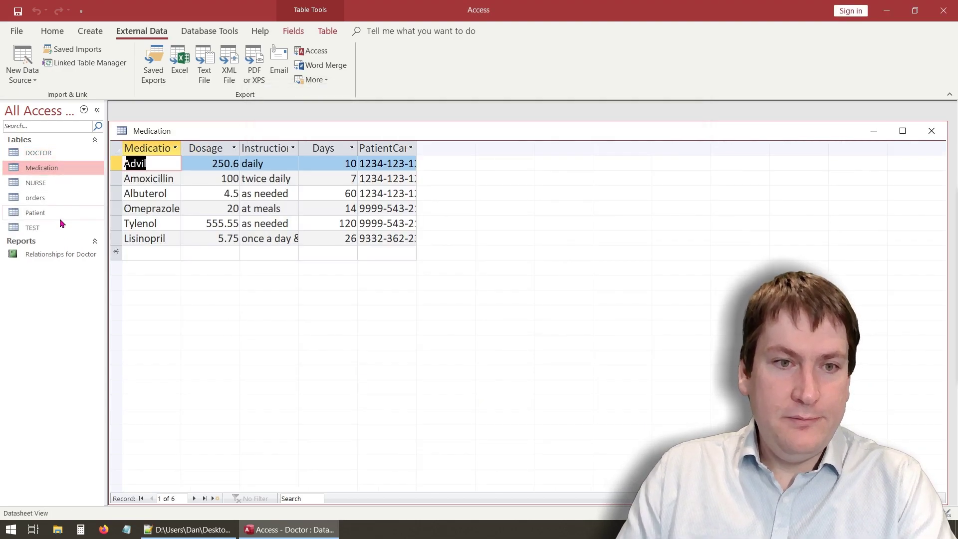
pyautogui.doubleClick(58, 212)
pyautogui.moveTo(205, 162); pyautogui.dragTo(264, 205)
pyautogui.click(436, 165)
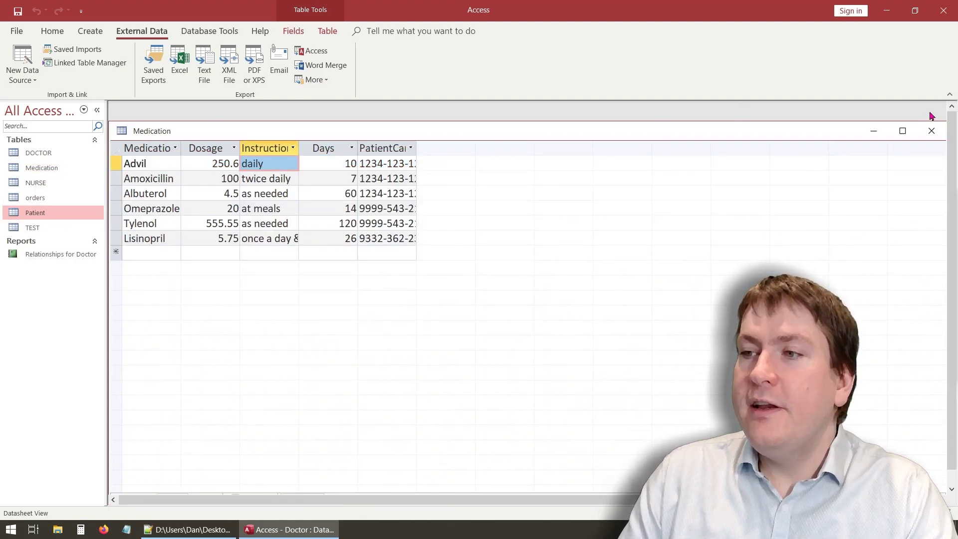
# Step: Close the open Medication, DOCTOR and Patient tables
pyautogui.click(931, 131)
pyautogui.moveTo(872, 186); pyautogui.dragTo(839, 194)
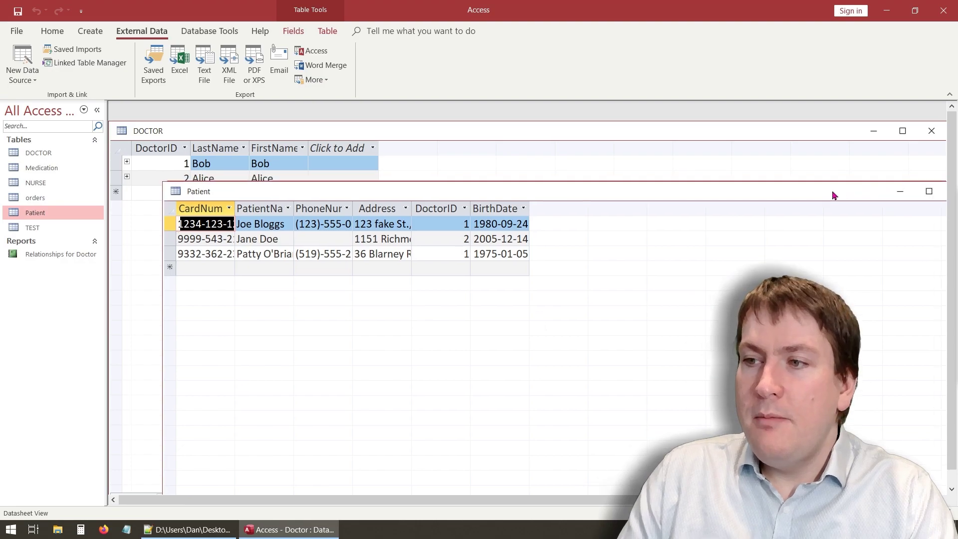
pyautogui.click(795, 175)
pyautogui.click(930, 131)
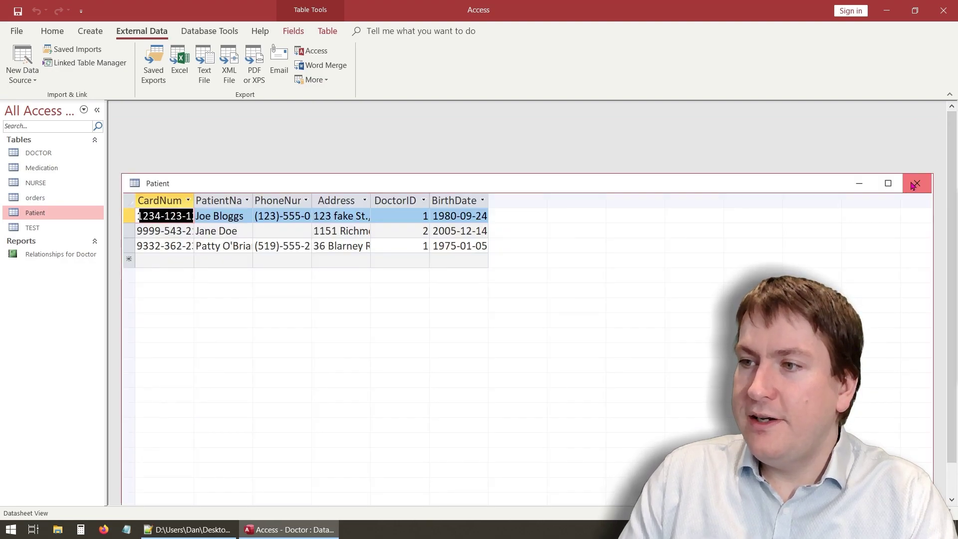
pyautogui.click(911, 186)
# Step: Reopen the Medication table and widen its Instructions and PatientCardNum columns to fit their contents
pyautogui.doubleClick(54, 171)
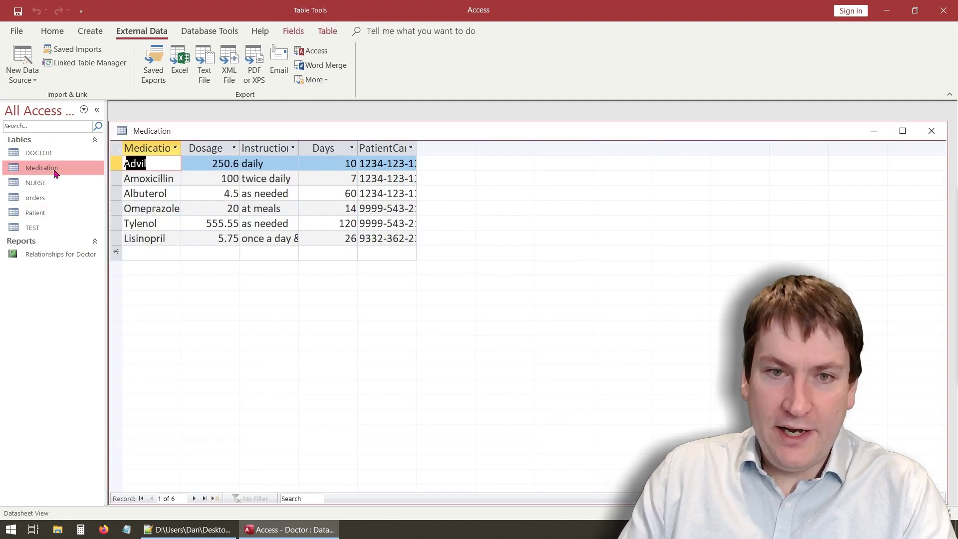
pyautogui.moveTo(195, 128); pyautogui.dragTo(229, 124)
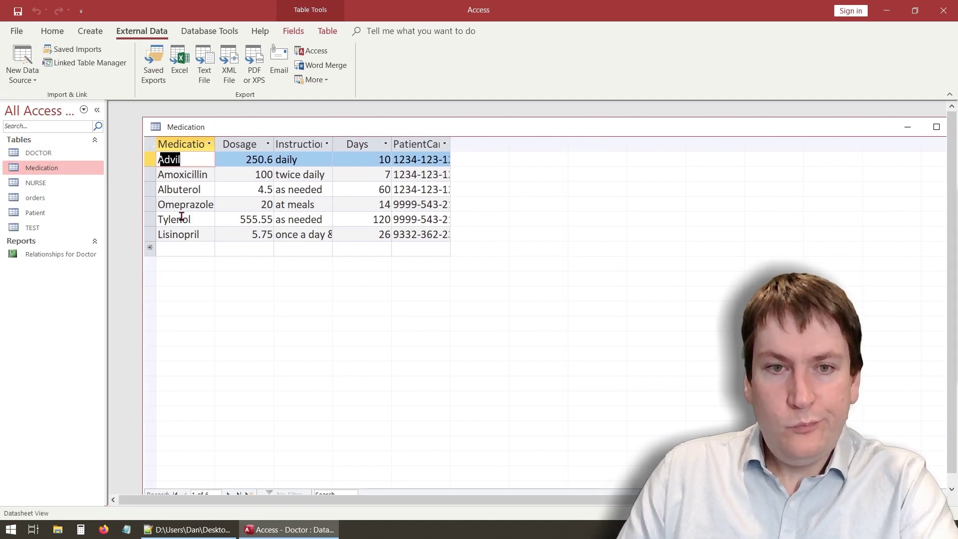
pyautogui.click(188, 192)
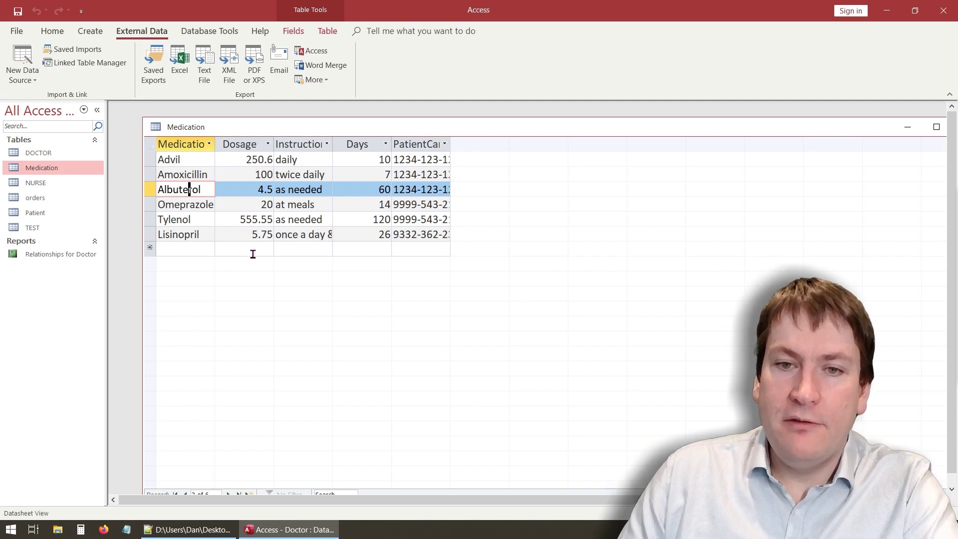
pyautogui.doubleClick(334, 144)
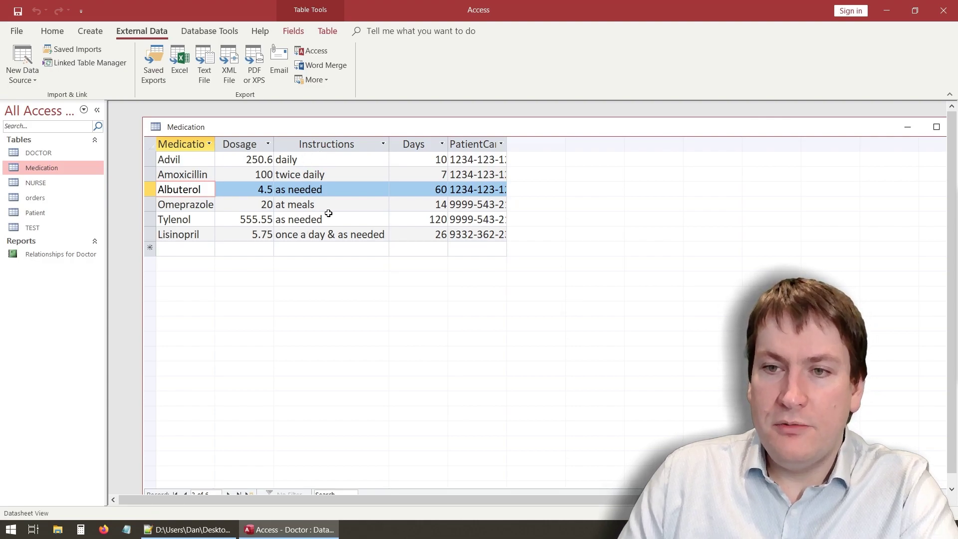
pyautogui.click(329, 234)
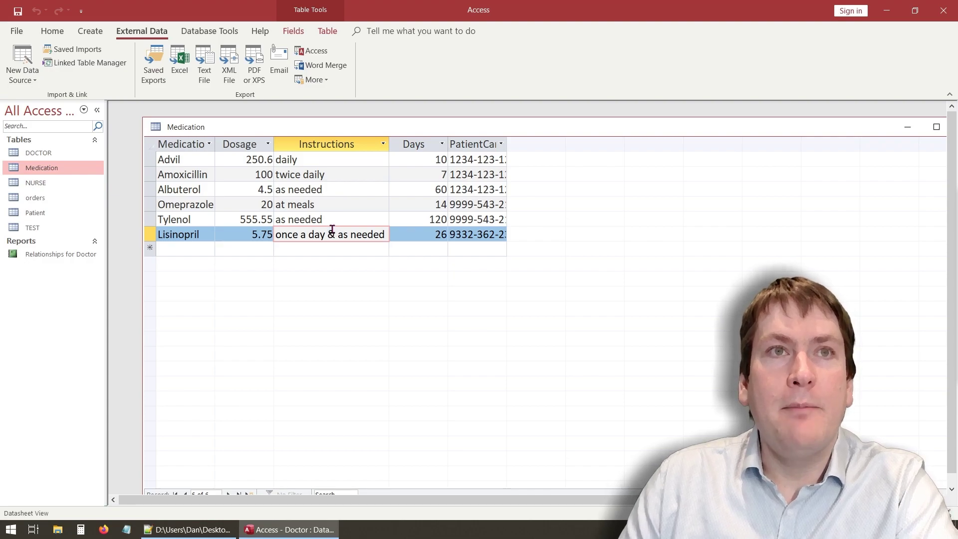
pyautogui.doubleClick(509, 143)
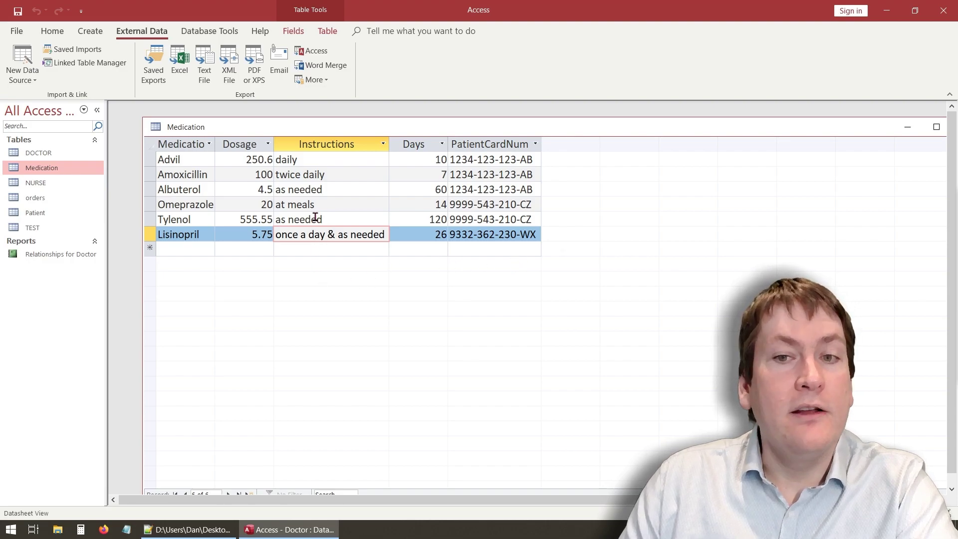
# Step: Show the Medication table in Design View
pyautogui.click(57, 33)
pyautogui.click(17, 74)
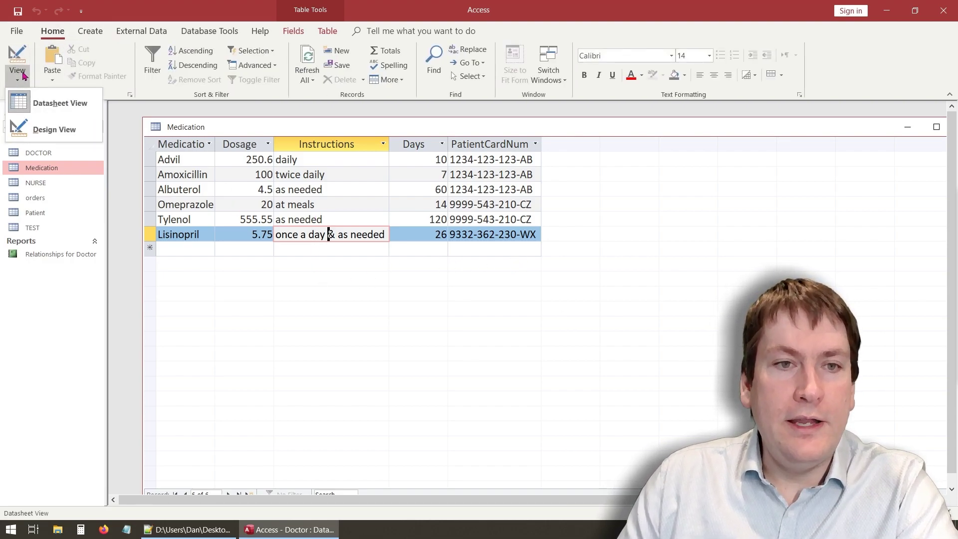
pyautogui.click(54, 131)
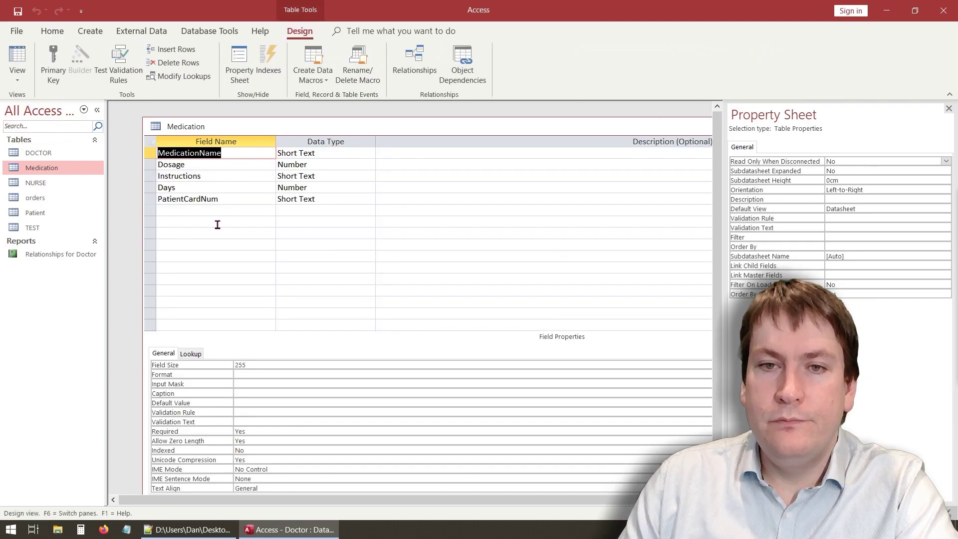
# Step: Examine the data types and field properties of PatientCardNum, MedicationName, Dosage and Instructions in the Medication table
pyautogui.click(217, 221)
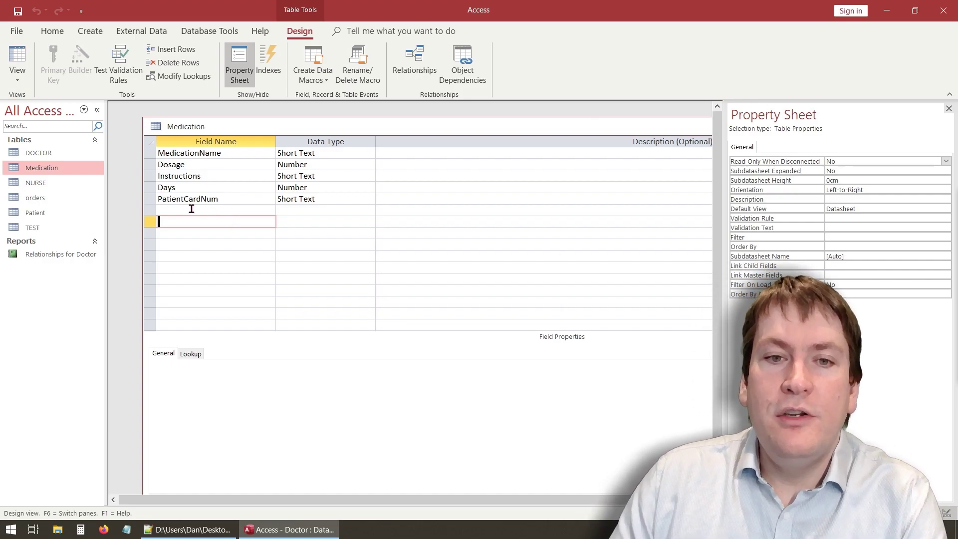
pyautogui.click(199, 200)
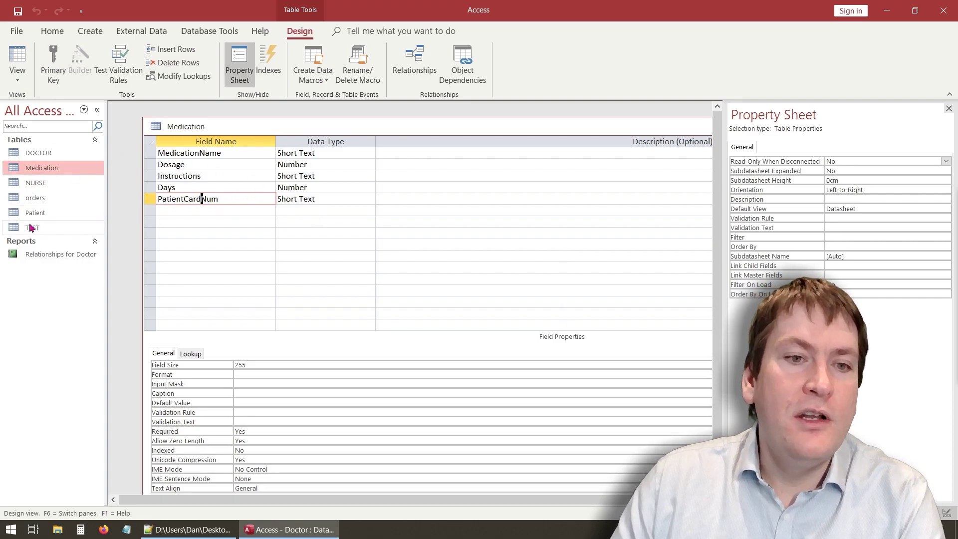
pyautogui.click(172, 211)
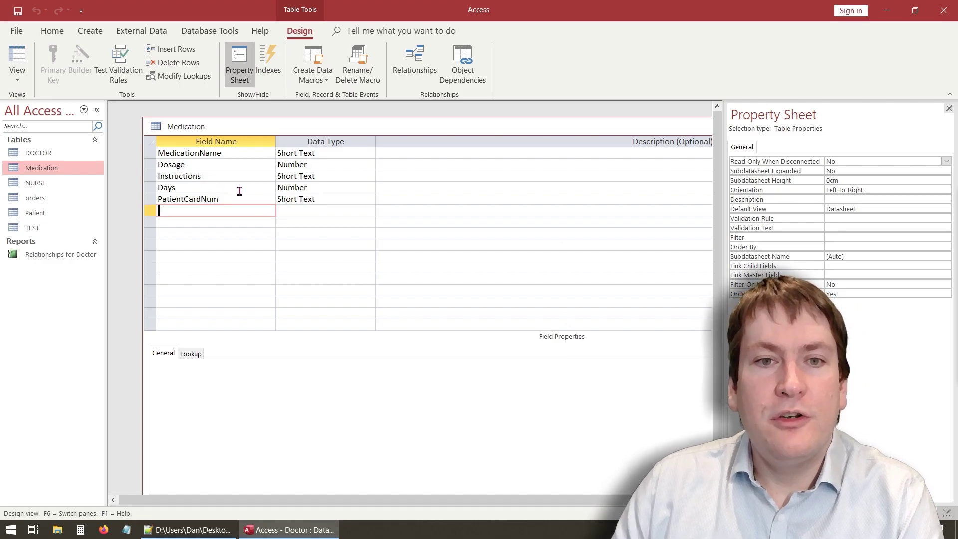
pyautogui.click(193, 154)
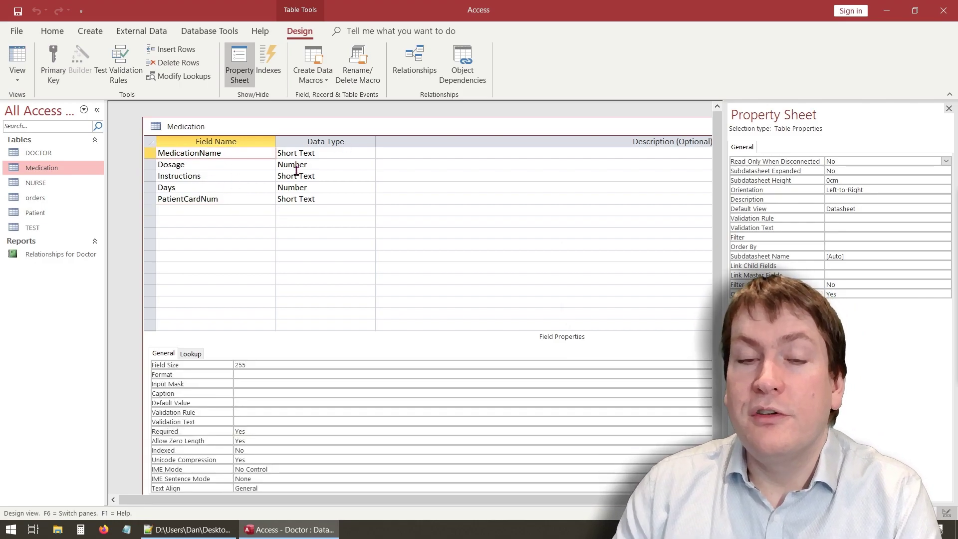
pyautogui.doubleClick(227, 165)
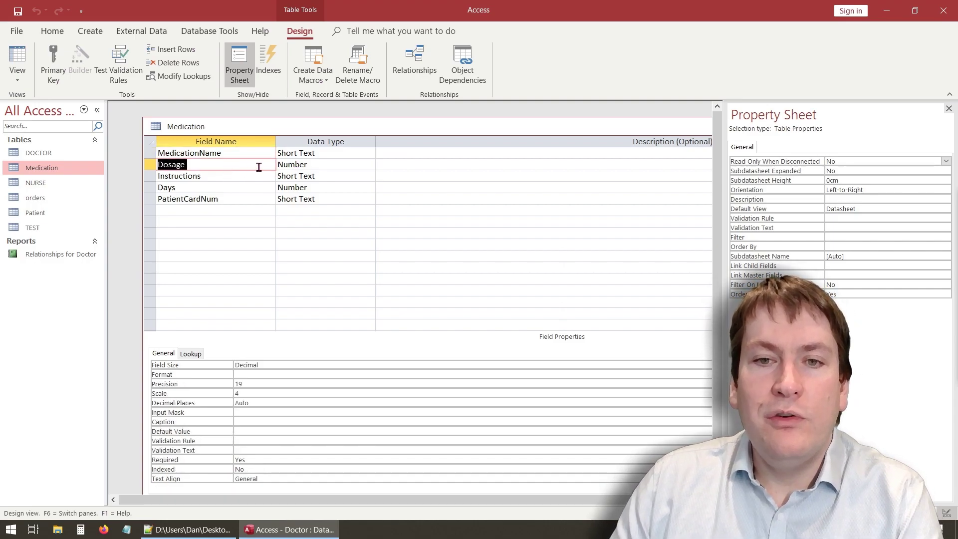
pyautogui.click(294, 164)
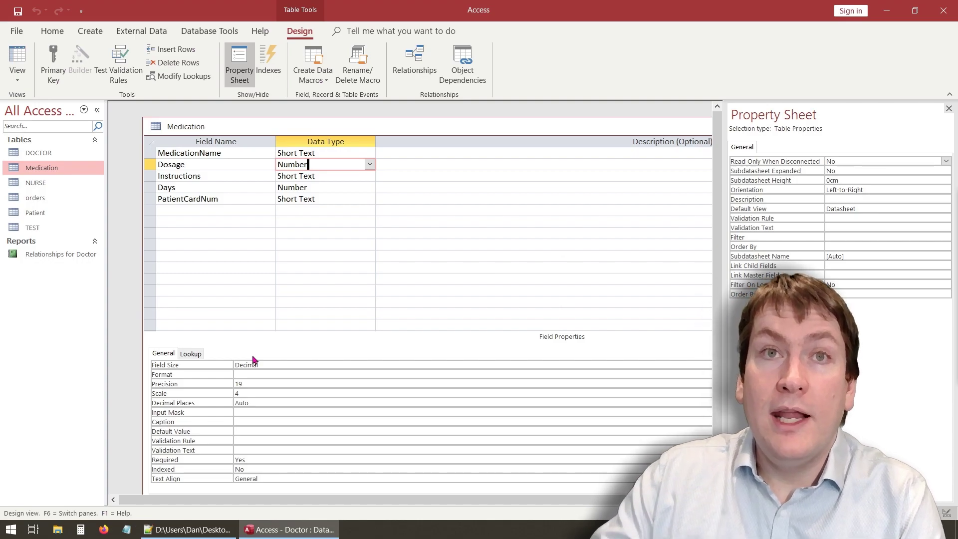
pyautogui.click(229, 176)
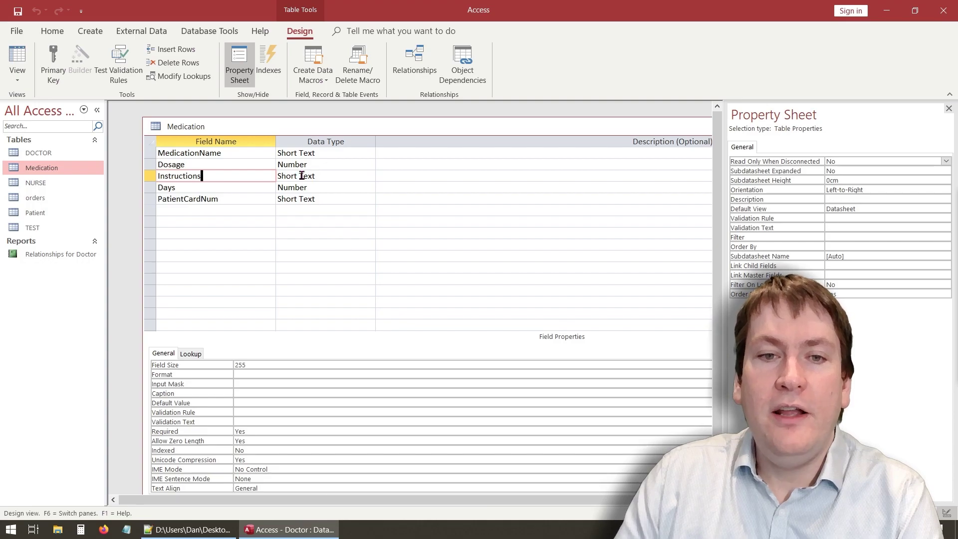
pyautogui.click(309, 175)
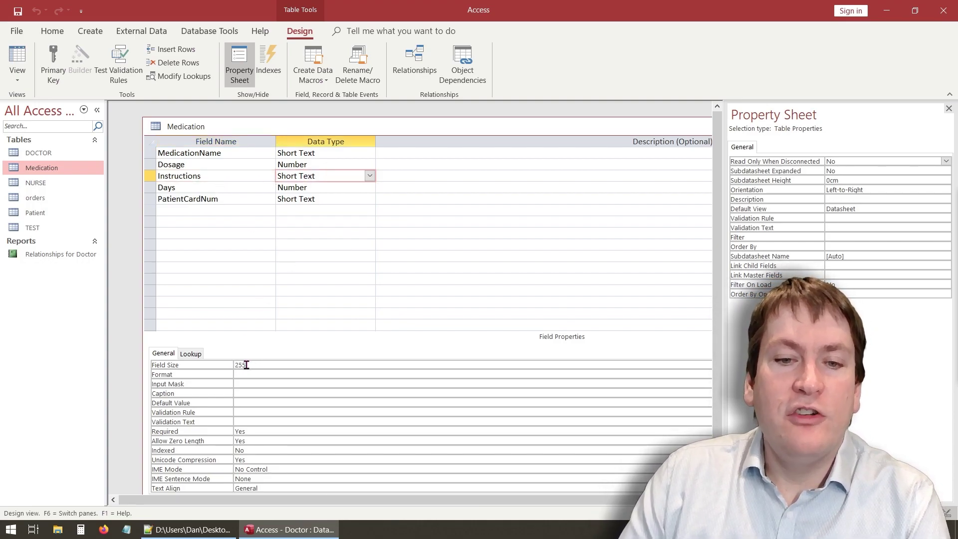
# Step: Set the field size of MedicationName in the Medication table to 60
pyautogui.click(246, 156)
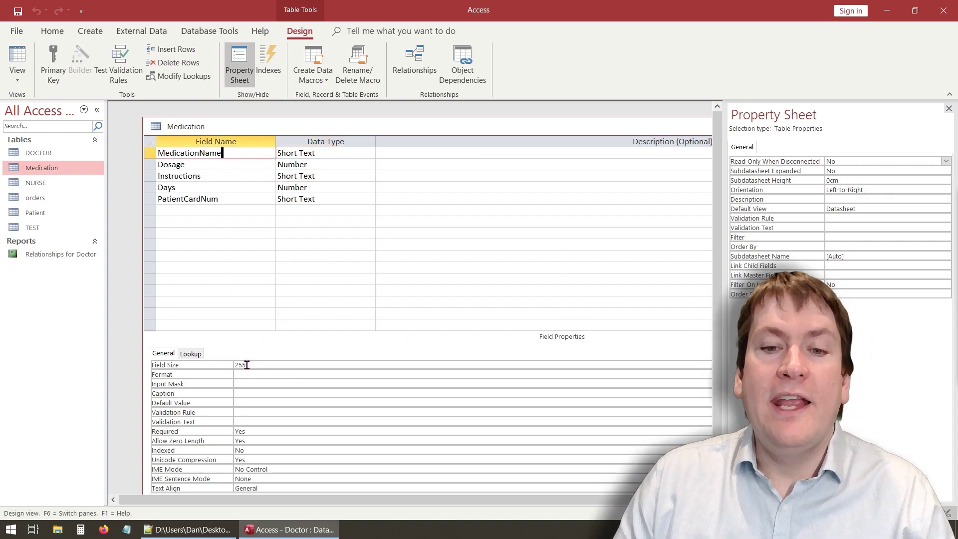
pyautogui.click(230, 364)
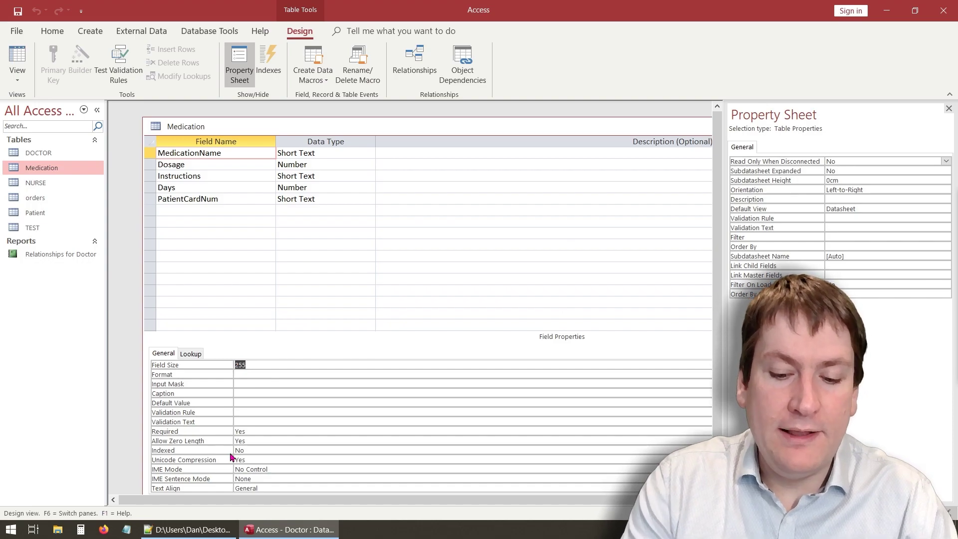
pyautogui.write('60')
pyautogui.press('Return')
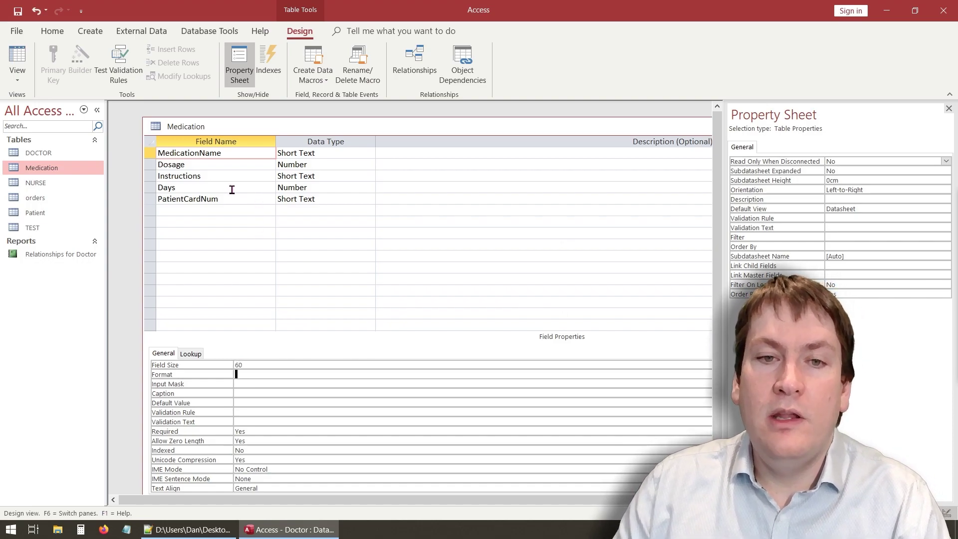
# Step: Try changing the data type of the Days field to Large Number and undo that change
pyautogui.click(241, 173)
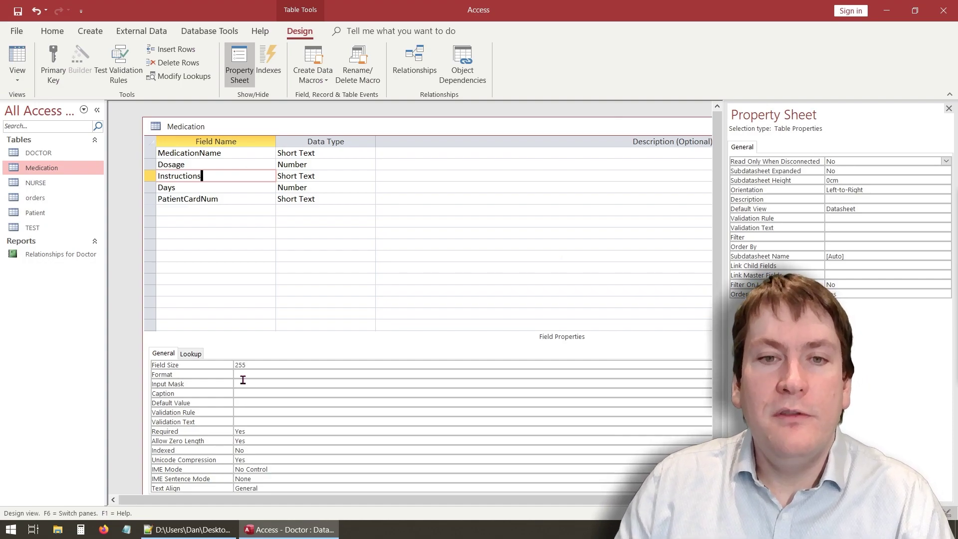
pyautogui.click(230, 191)
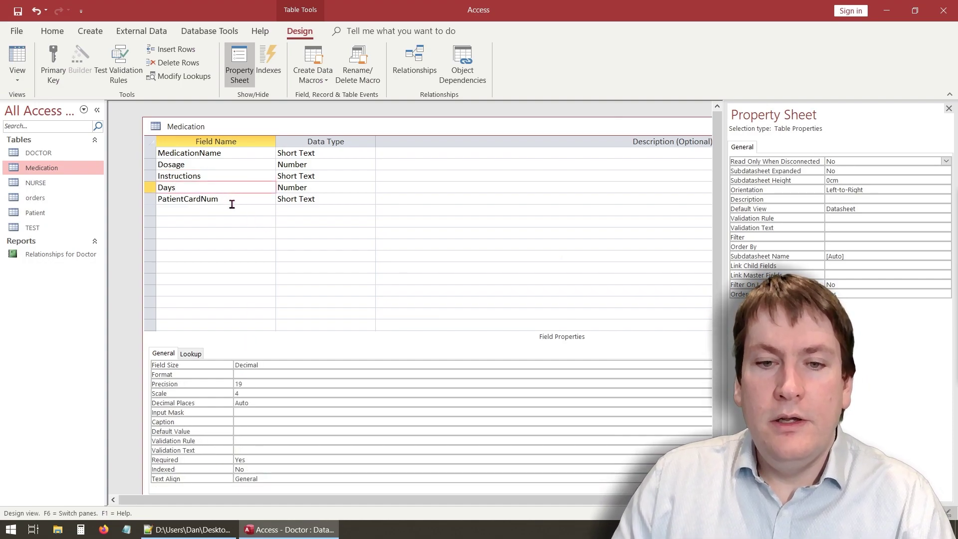
pyautogui.doubleClick(318, 188)
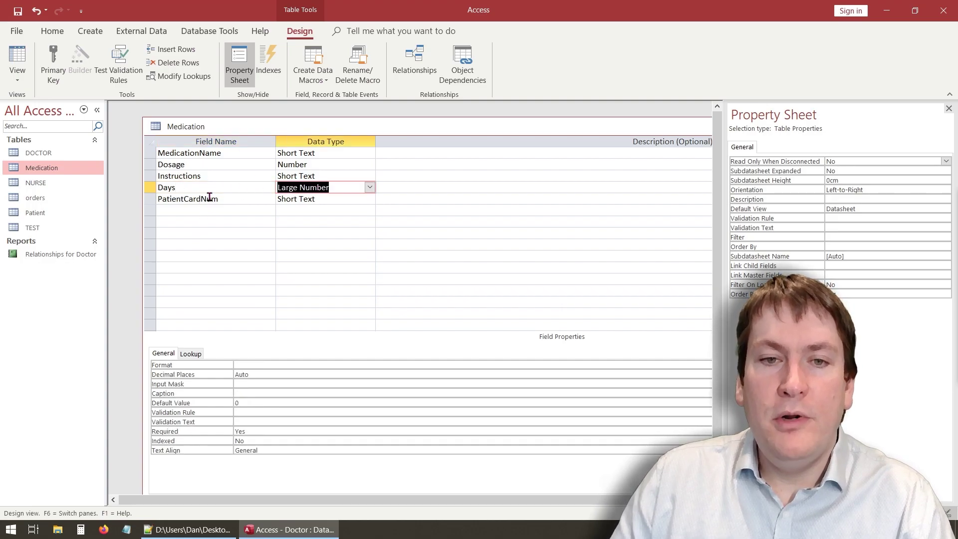
pyautogui.click(253, 189)
pyautogui.hotkey('ctrl', 'z')
pyautogui.hotkey('ctrl', 'z')
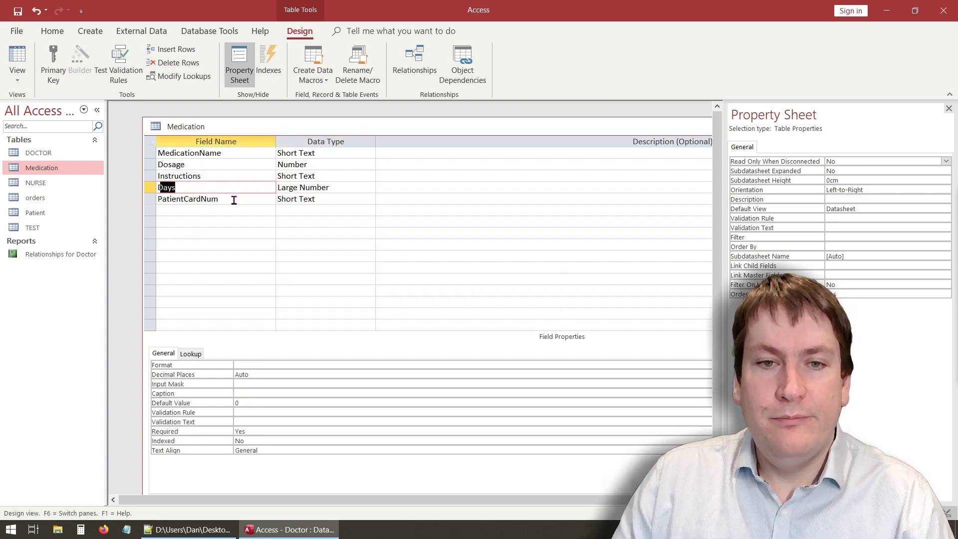
# Step: Close the Property Sheet and set the field size of Days in the Medication table to Integer
pyautogui.click(229, 241)
pyautogui.click(197, 188)
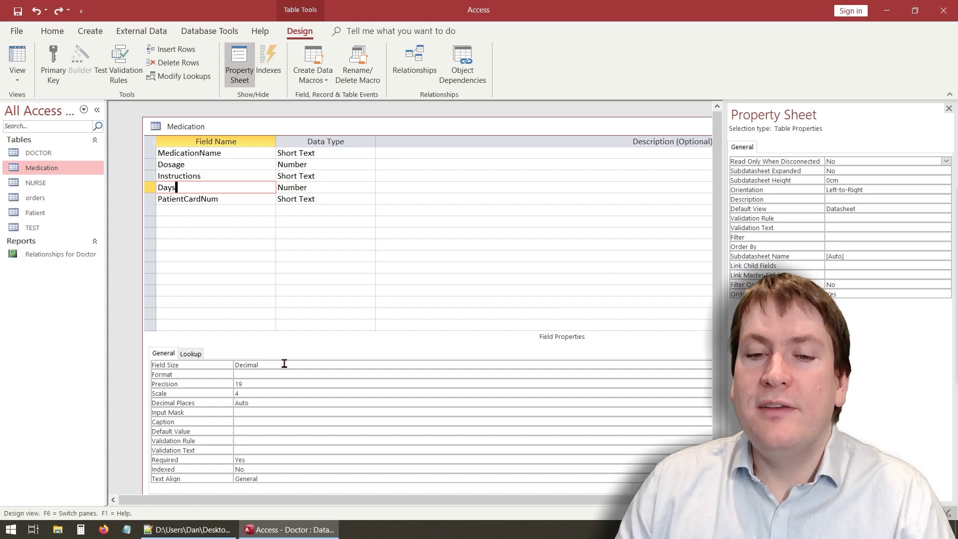
pyautogui.click(948, 109)
pyautogui.click(725, 364)
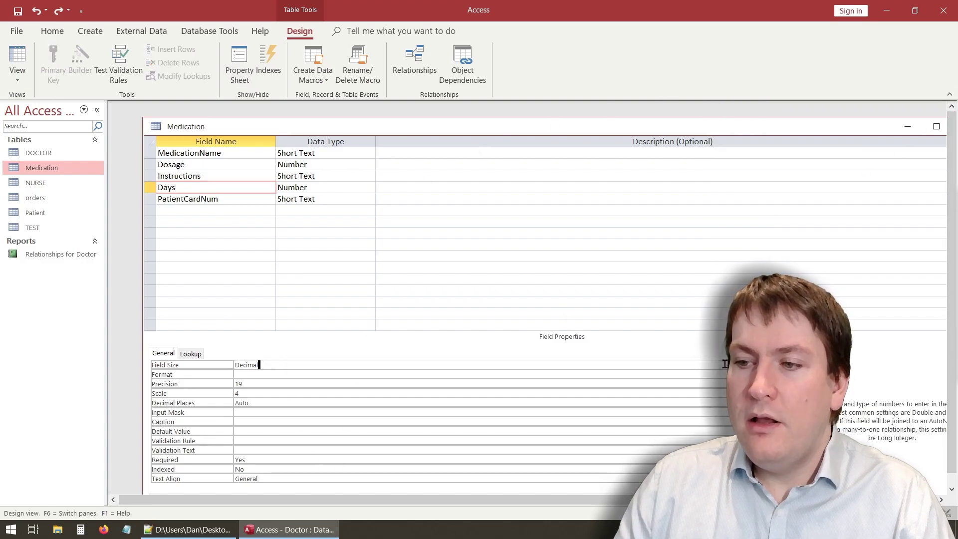
pyautogui.click(724, 364)
pyautogui.click(598, 383)
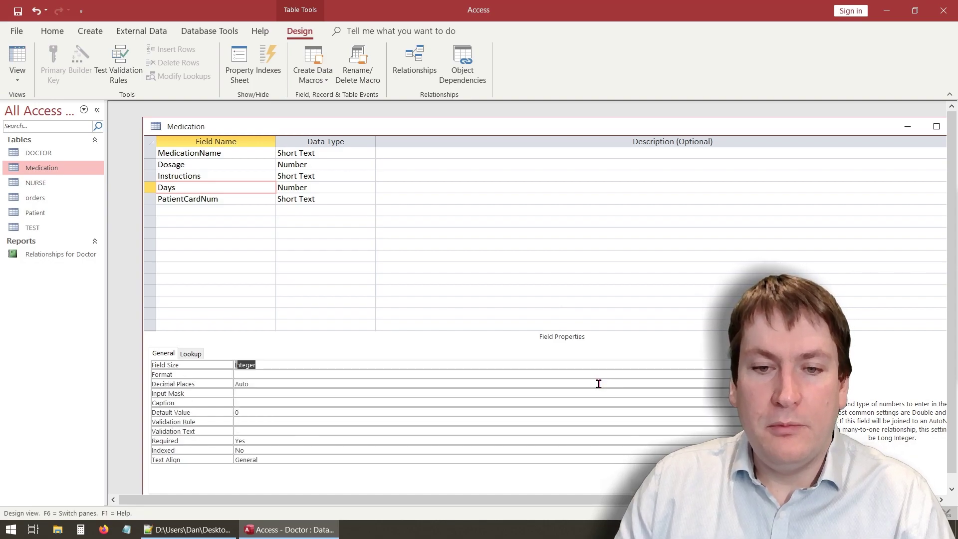
# Step: Disallow zero-length strings for the MedicationName field of the Medication table
pyautogui.click(226, 199)
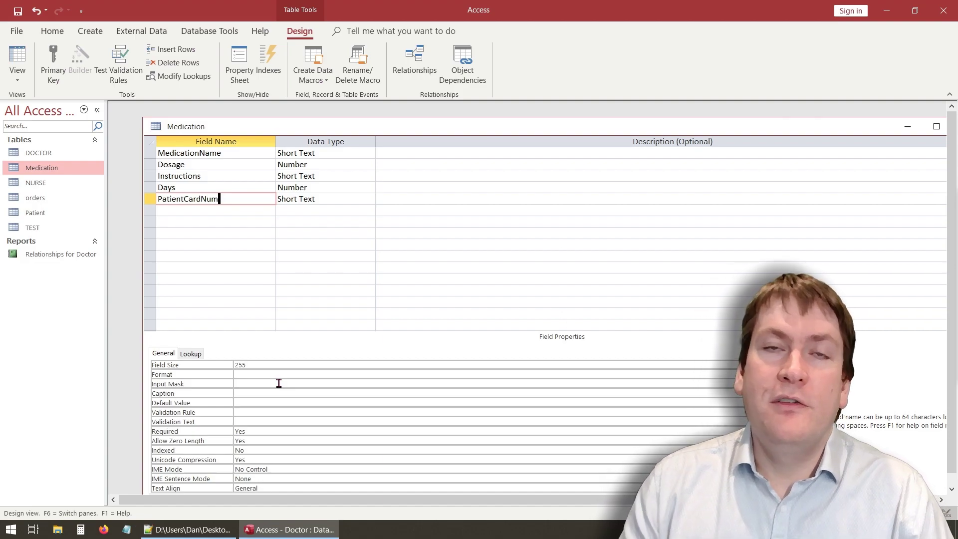
pyautogui.click(212, 155)
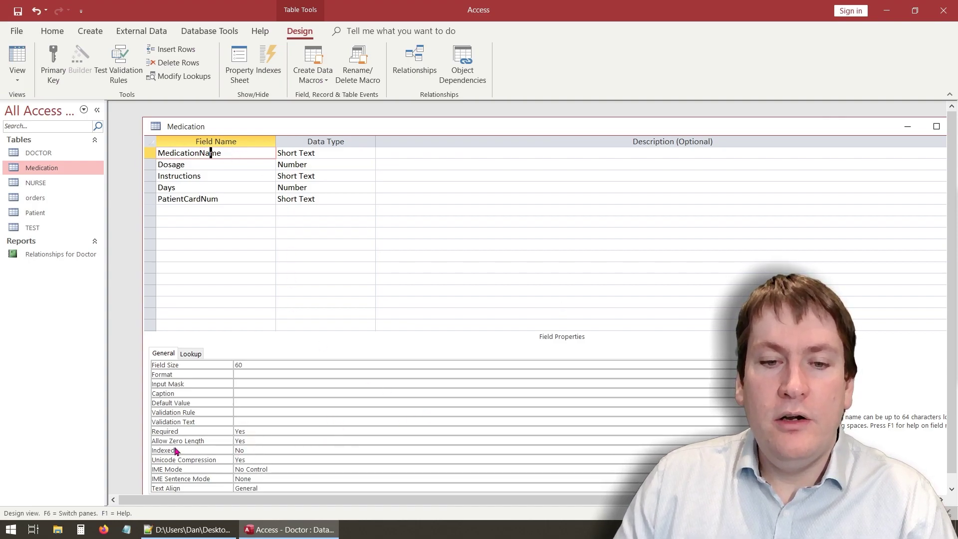
pyautogui.click(242, 441)
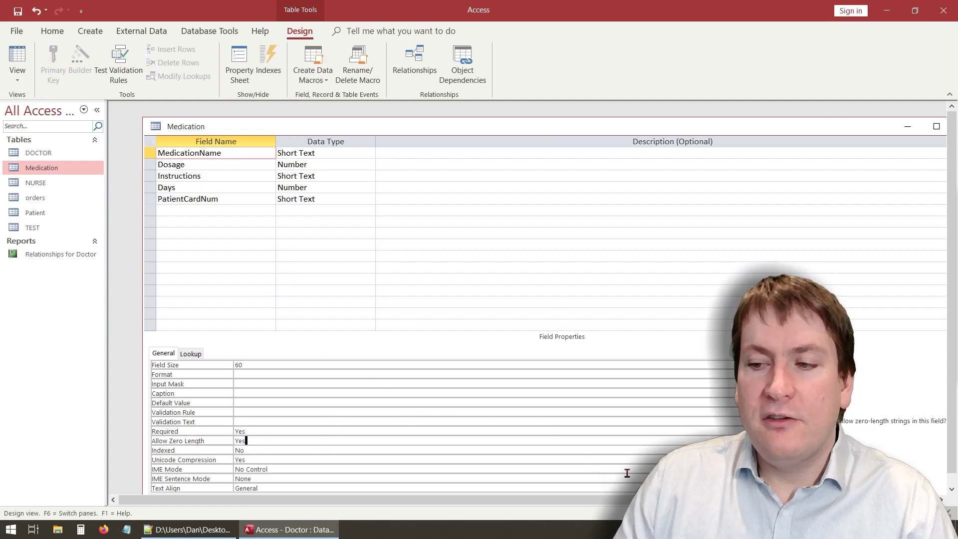
pyautogui.hotkey('alt', 'Down')
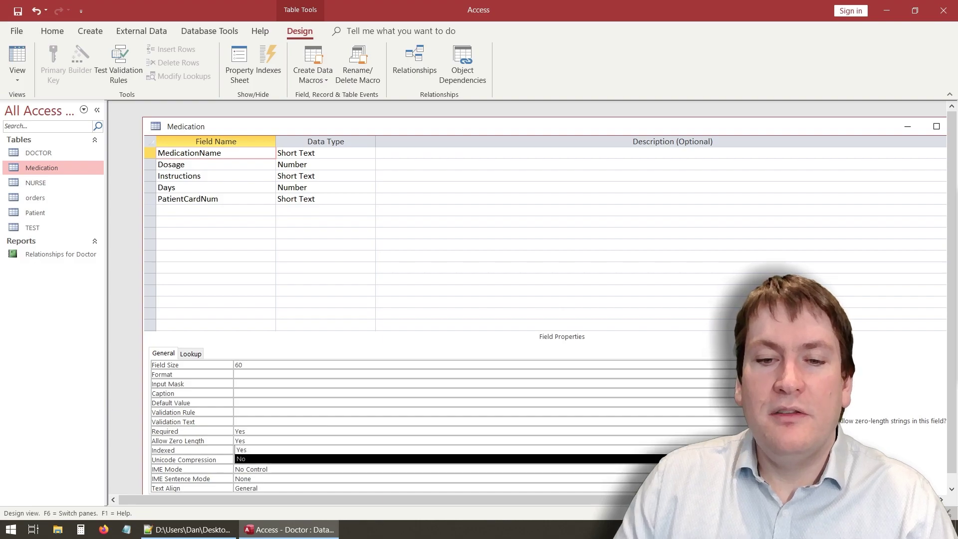
pyautogui.click(385, 459)
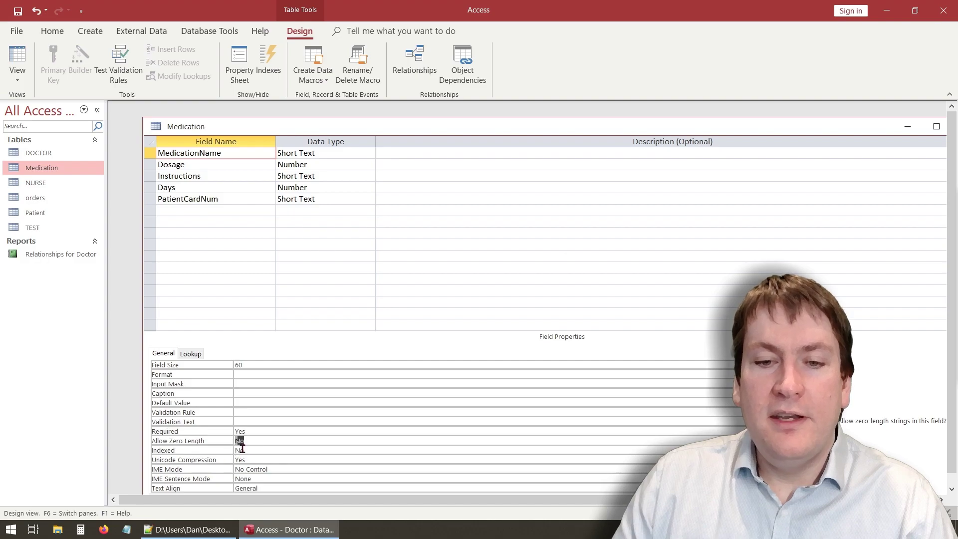
# Step: Set Allow Zero Length to No for the Instructions field of the Medication table
pyautogui.click(221, 165)
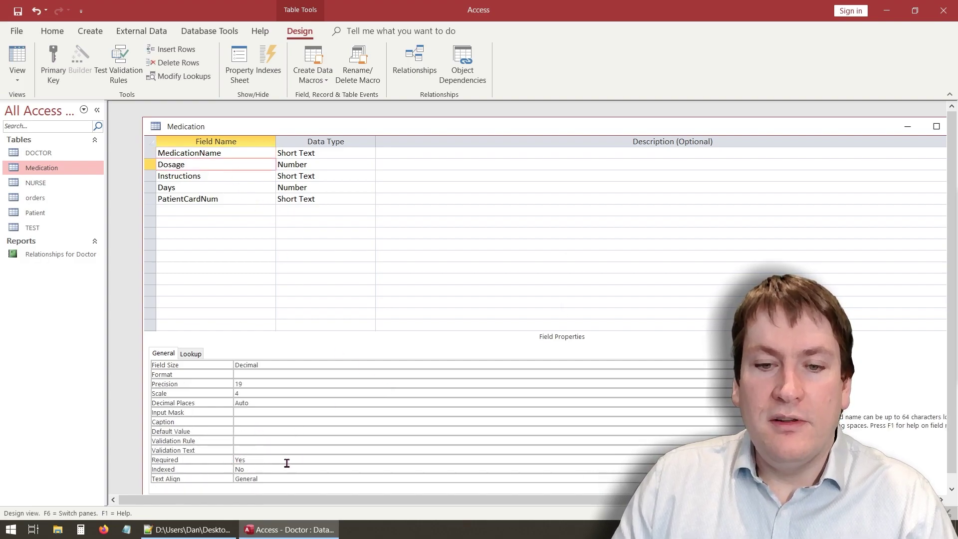
pyautogui.click(218, 177)
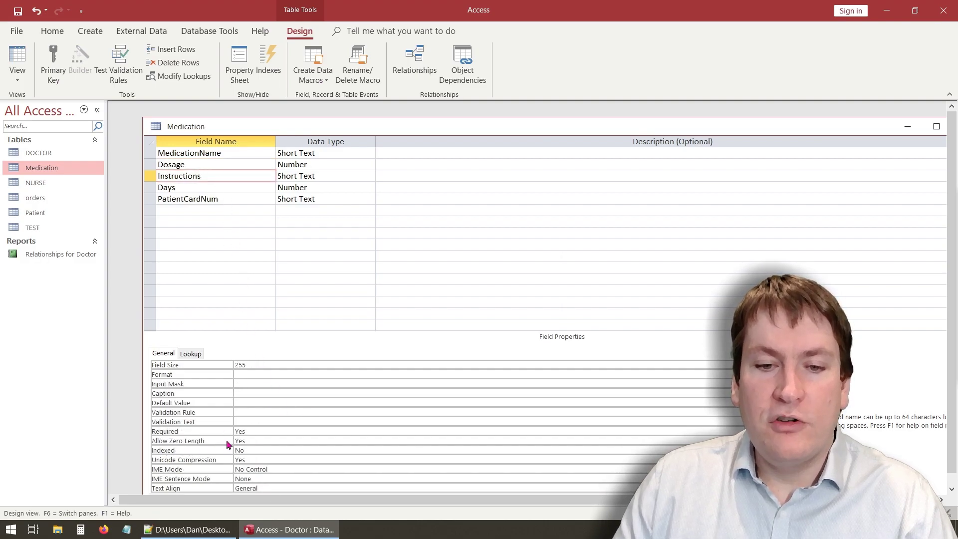
pyautogui.click(246, 441)
pyautogui.click(799, 441)
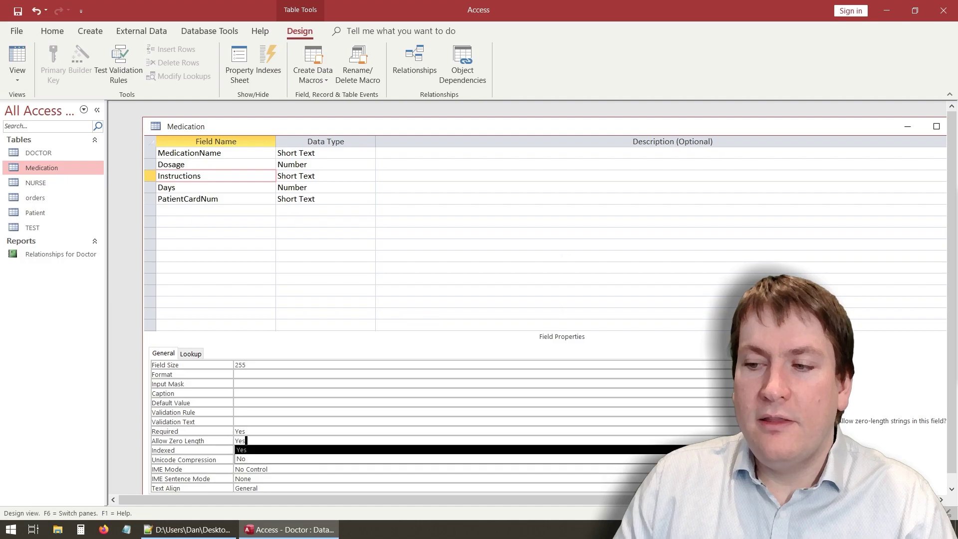
pyautogui.click(406, 458)
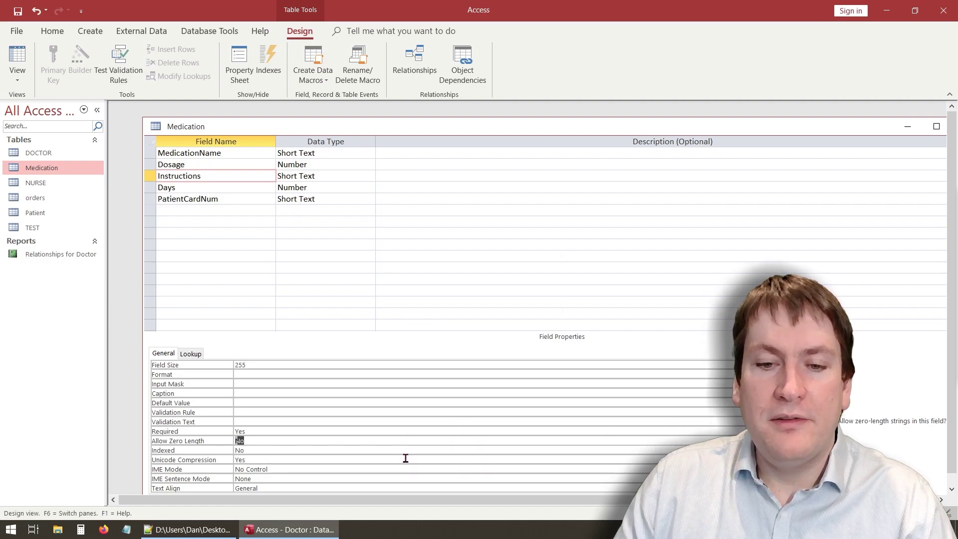
# Step: Set Allow Zero Length to No for the PatientCardNum field of the Medication table
pyautogui.click(221, 189)
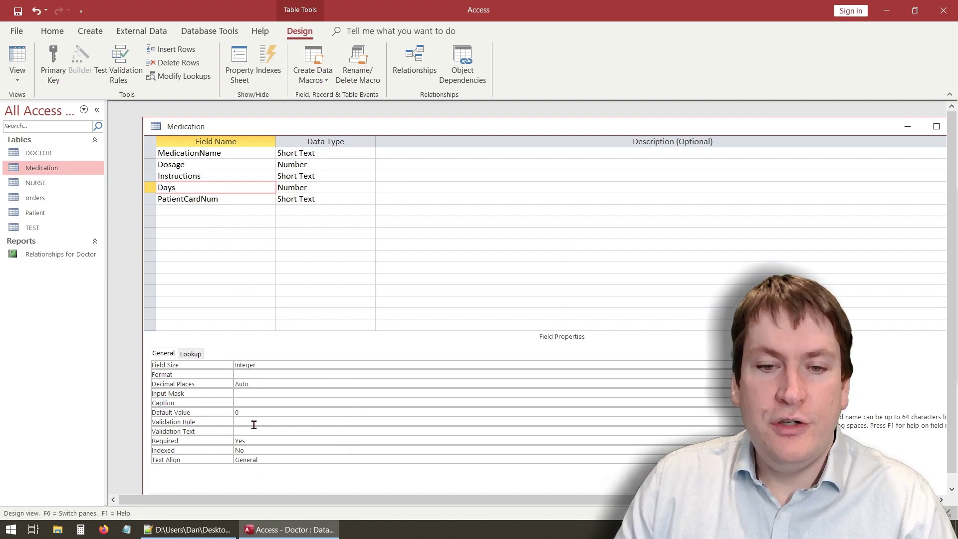
pyautogui.click(212, 198)
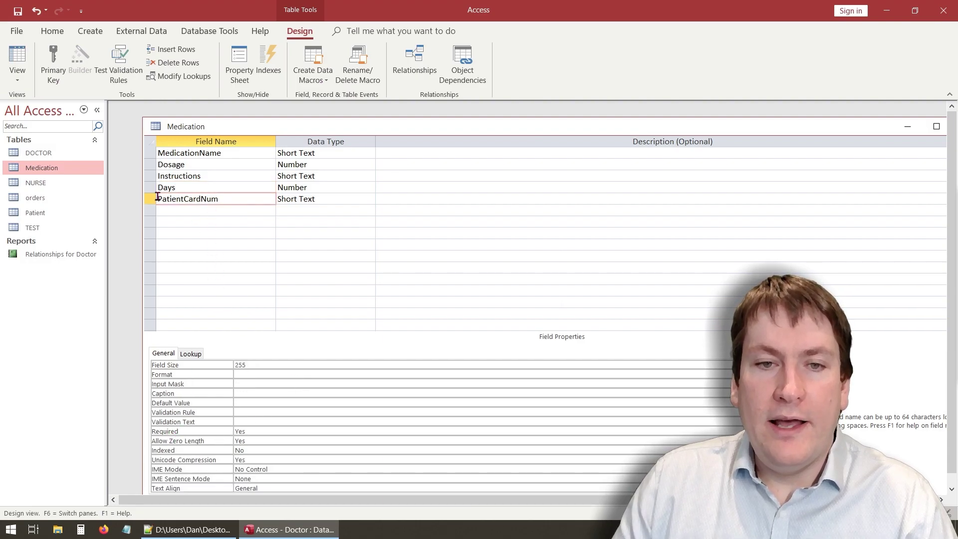
pyautogui.click(262, 442)
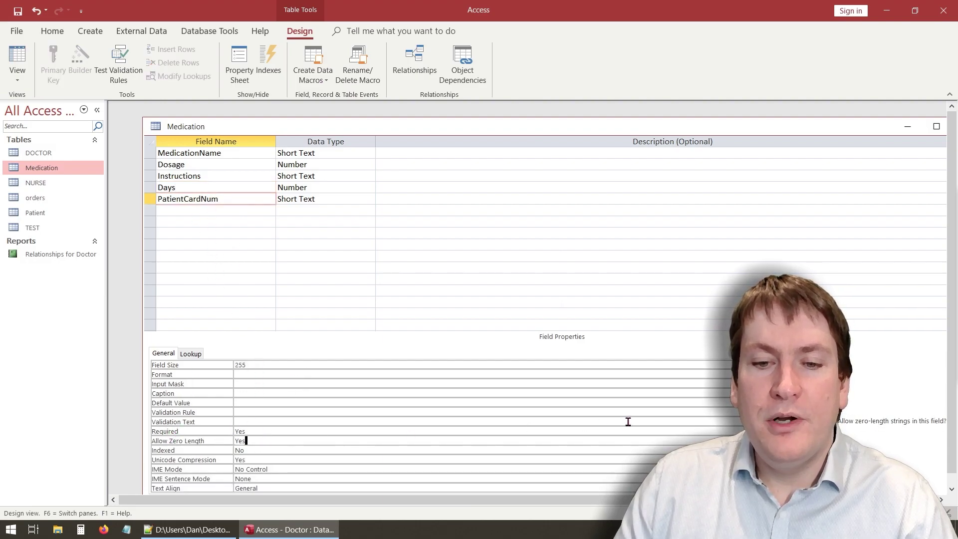
pyautogui.click(618, 440)
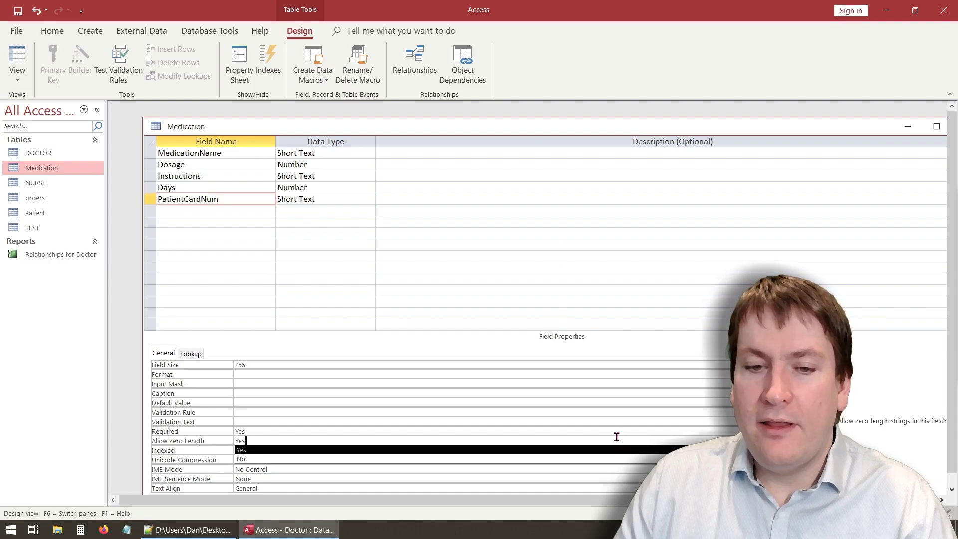
pyautogui.click(484, 458)
pyautogui.click(223, 245)
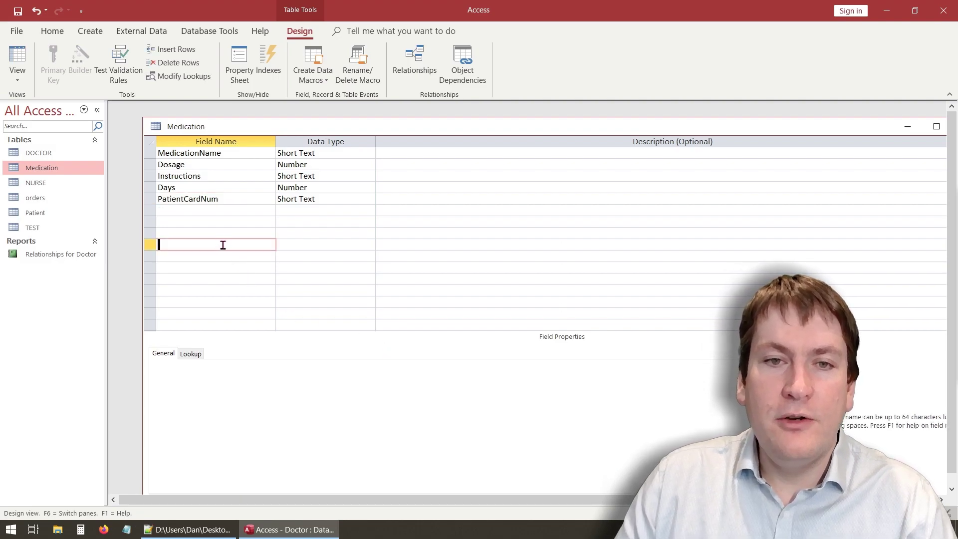
# Step: Save the Medication table design, accepting the shortened field sizes and testing the existing data against the new rules
pyautogui.click(18, 10)
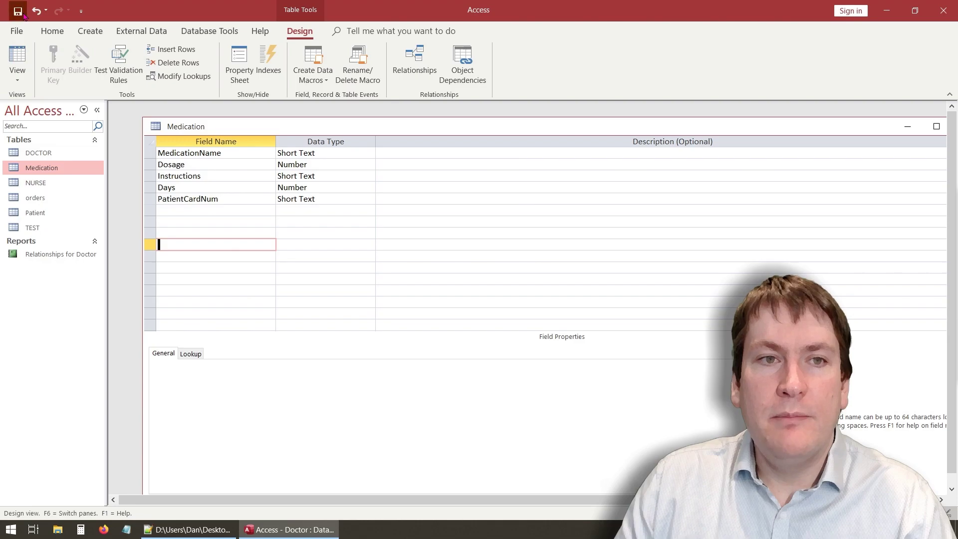
pyautogui.moveTo(422, 252); pyautogui.dragTo(367, 219)
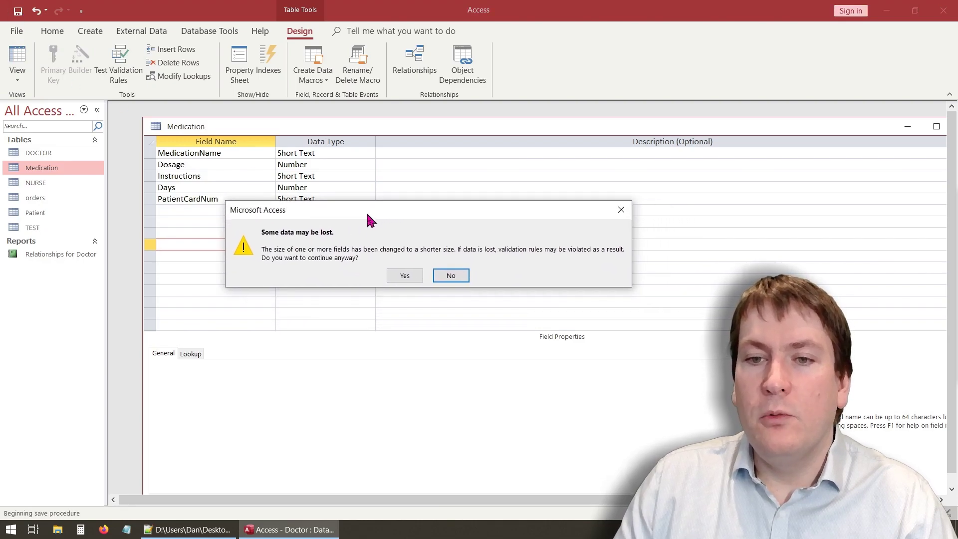
pyautogui.click(405, 275)
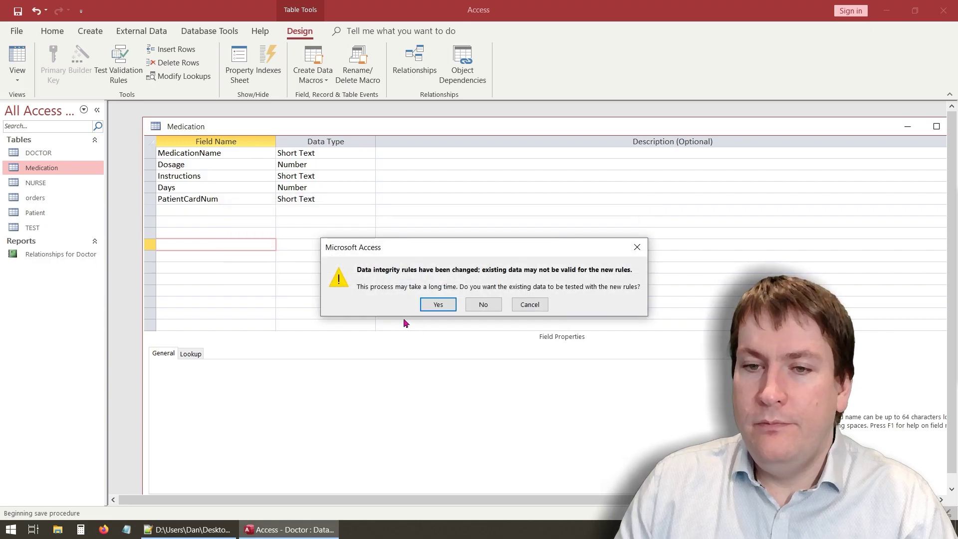
pyautogui.click(437, 304)
# Step: Show the Medication table's records in Datasheet View and close the table
pyautogui.click(11, 64)
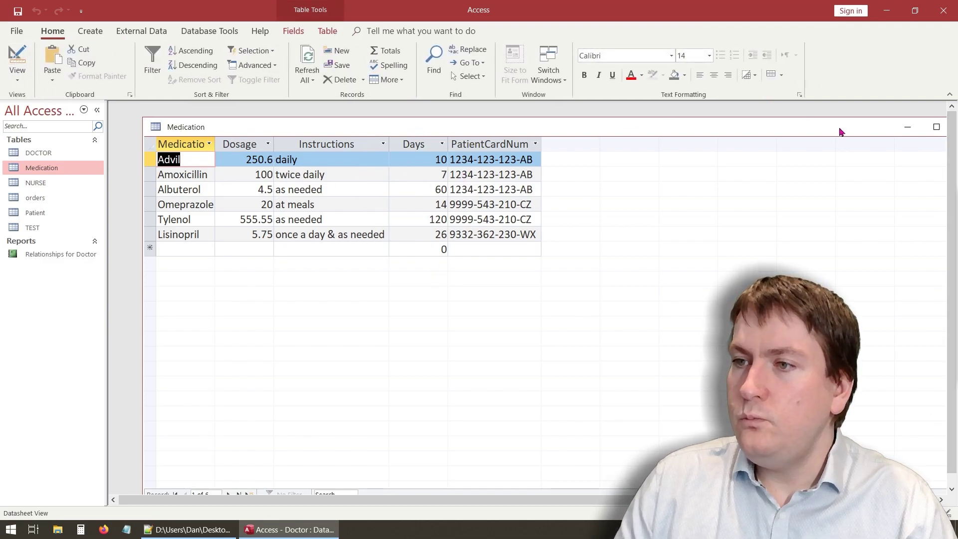
pyautogui.moveTo(838, 128); pyautogui.dragTo(661, 149)
pyautogui.click(795, 148)
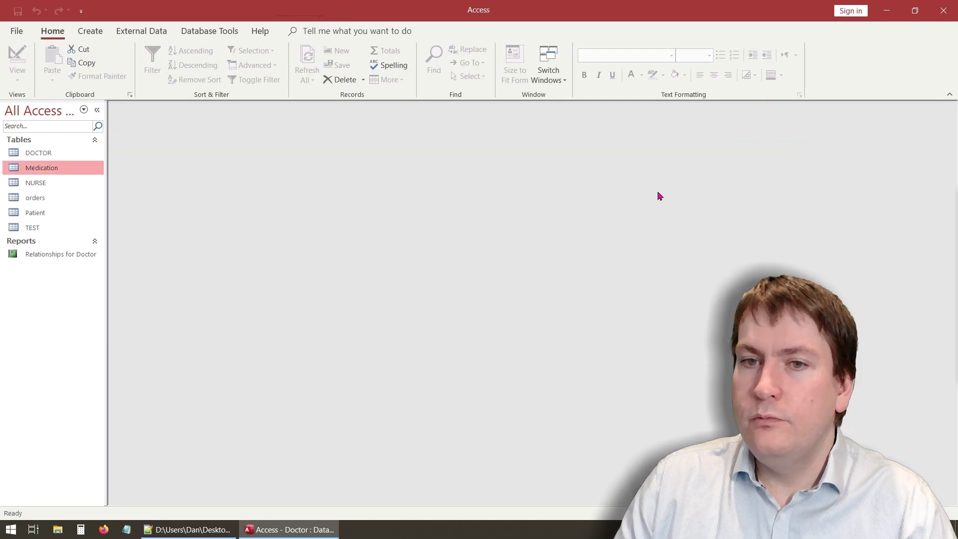
# Step: Open the Patient table in Design View
pyautogui.click(51, 217)
pyautogui.doubleClick(52, 219)
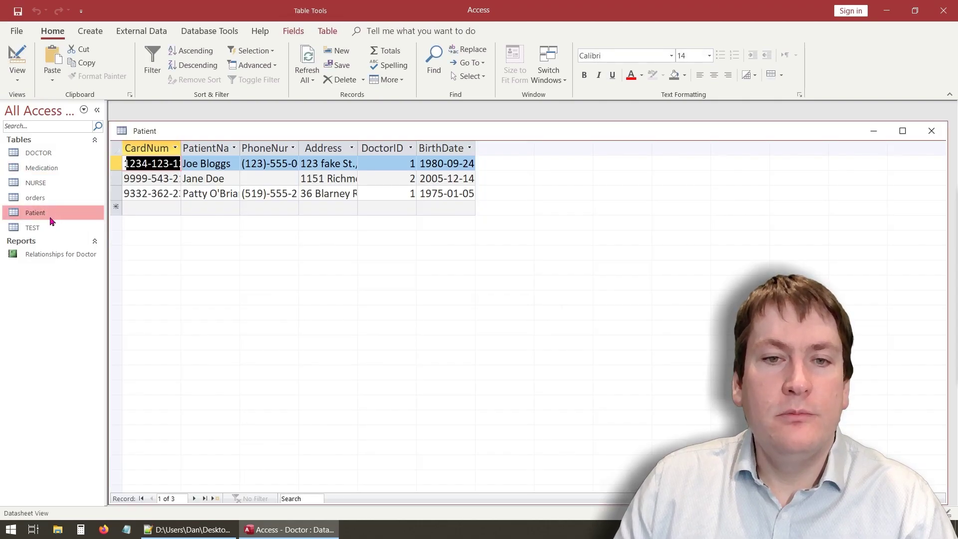
pyautogui.click(26, 61)
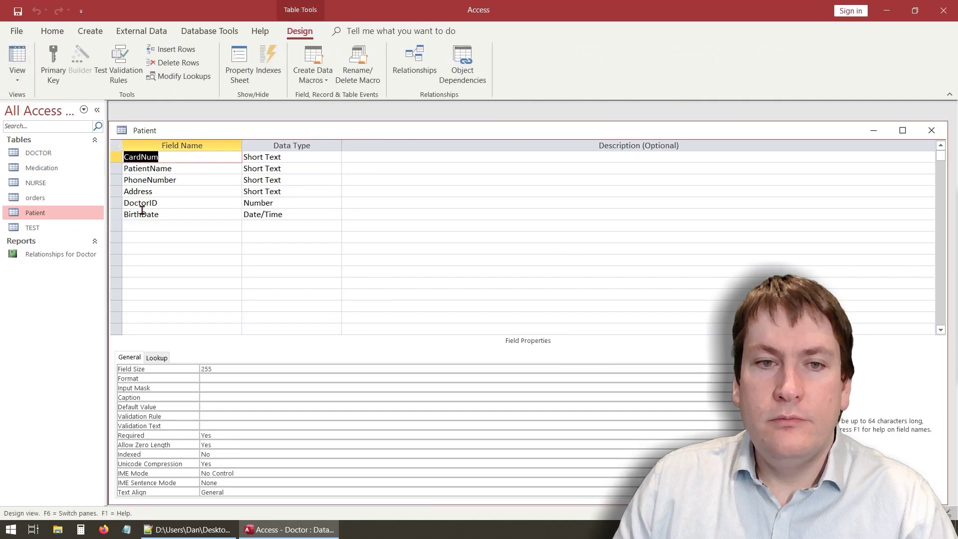
# Step: Set Allow Zero Length to No for the CardNum field of the Patient table
pyautogui.click(199, 189)
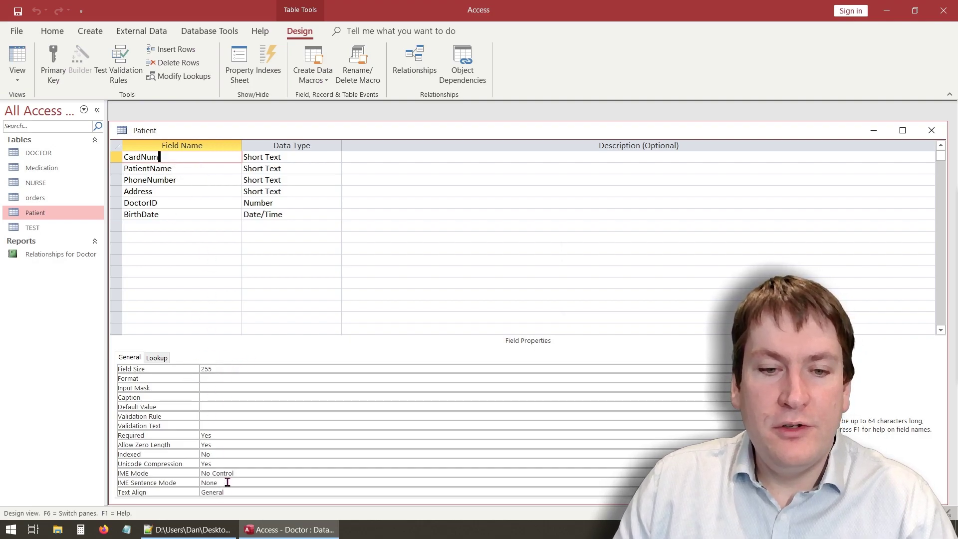
pyautogui.click(217, 445)
pyautogui.hotkey('alt', 'Down')
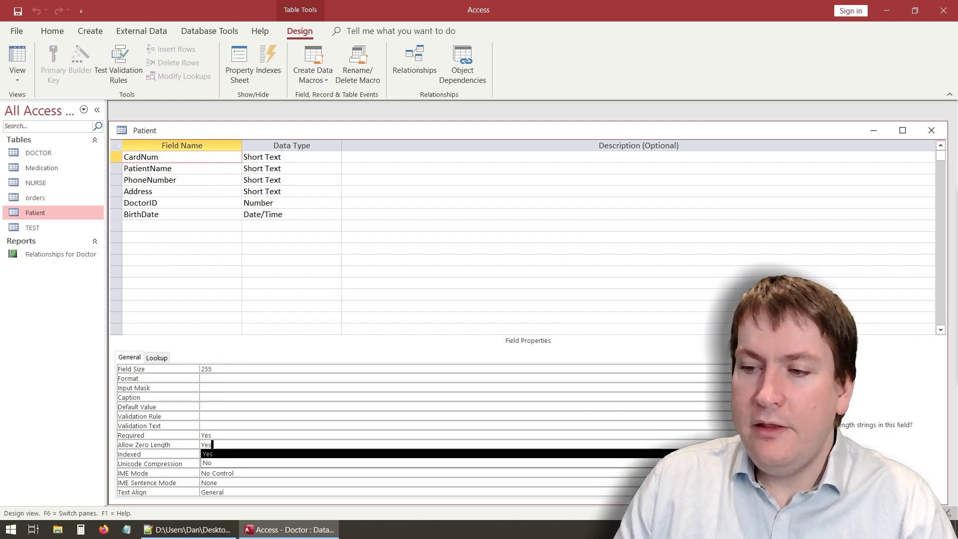
pyautogui.press('Return')
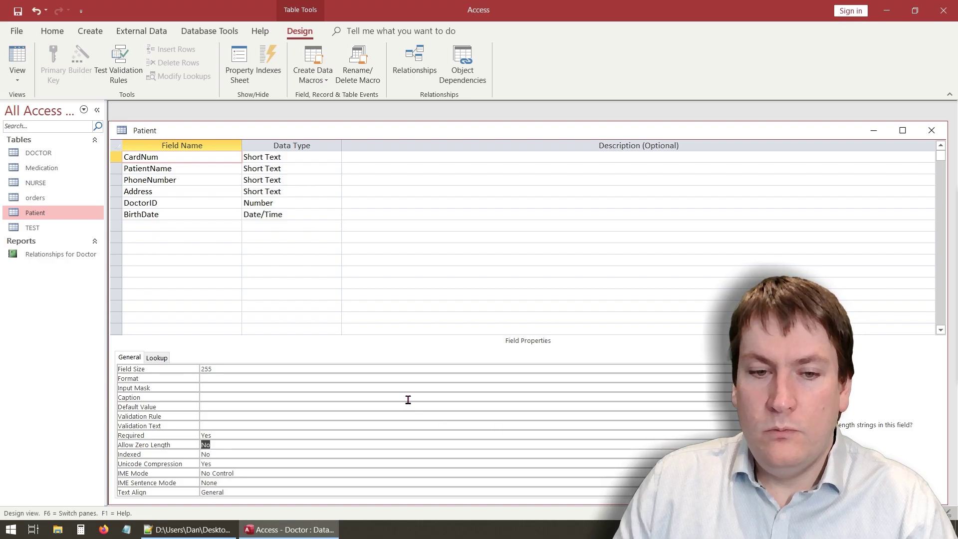
# Step: For PatientName in the Patient table, set Allow Zero Length to No and the field size to 60
pyautogui.click(202, 171)
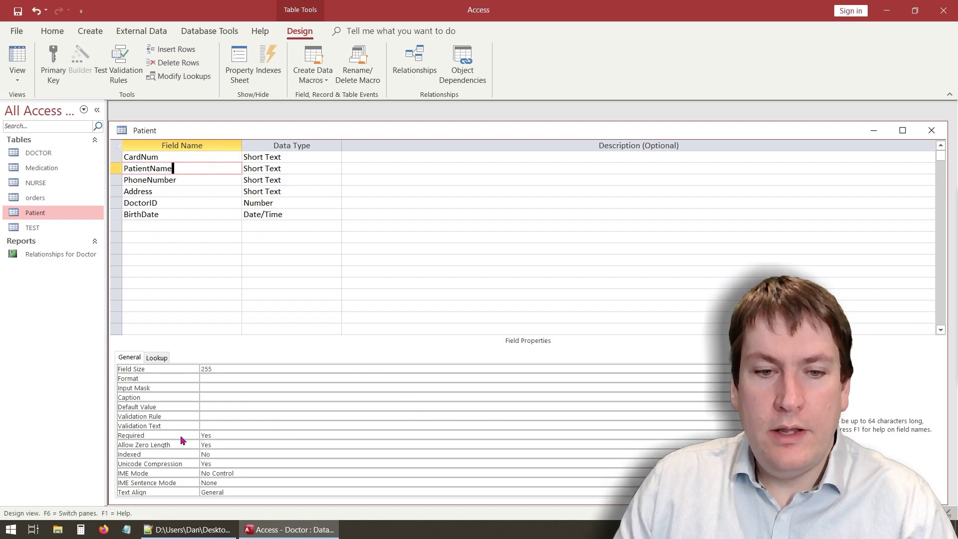
pyautogui.click(227, 444)
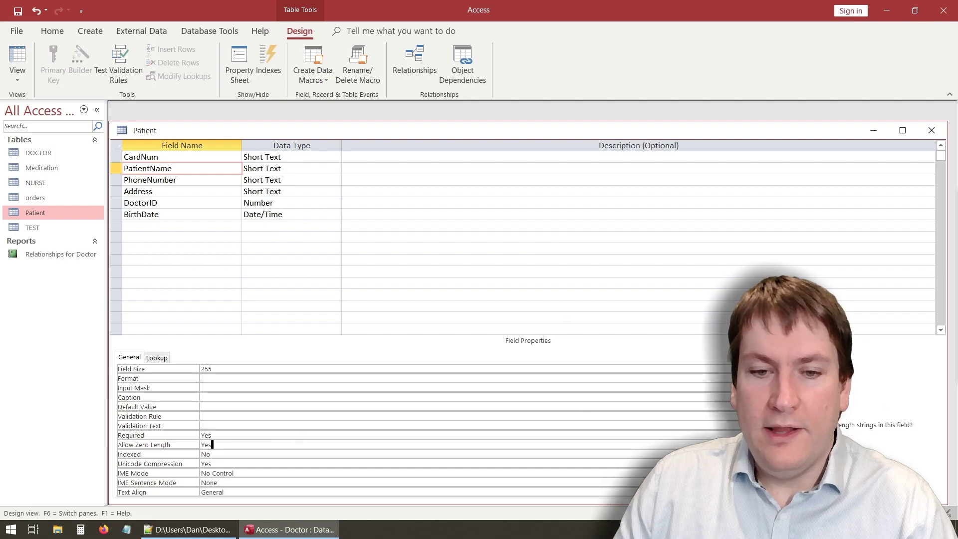
pyautogui.click(706, 463)
pyautogui.doubleClick(220, 369)
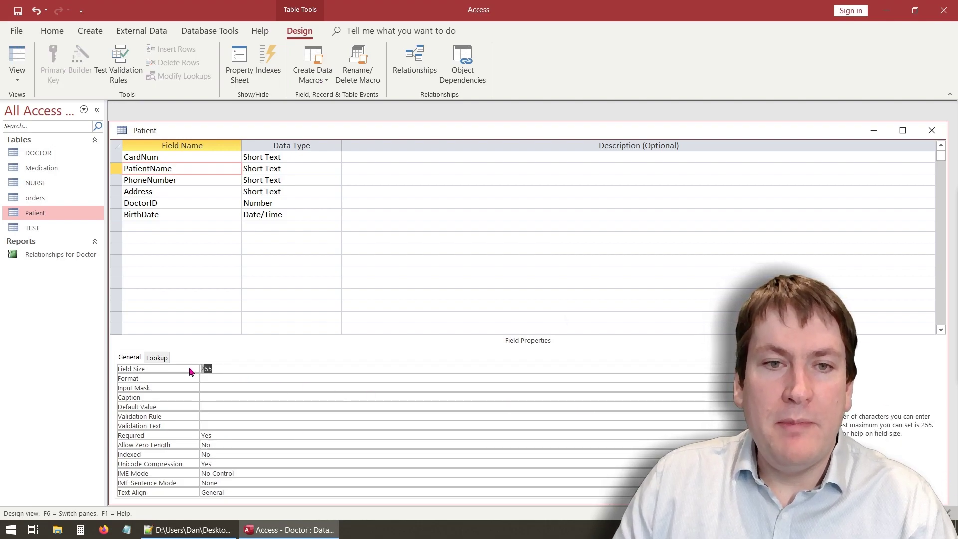
pyautogui.write('60')
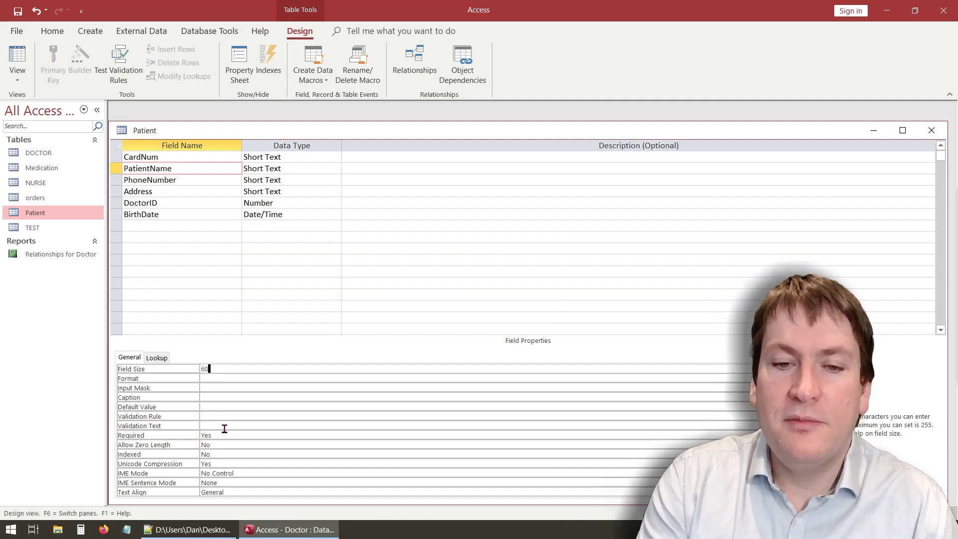
pyautogui.press('Return')
# Step: Set Allow Zero Length to No for the PhoneNumber field of the Patient table
pyautogui.click(184, 180)
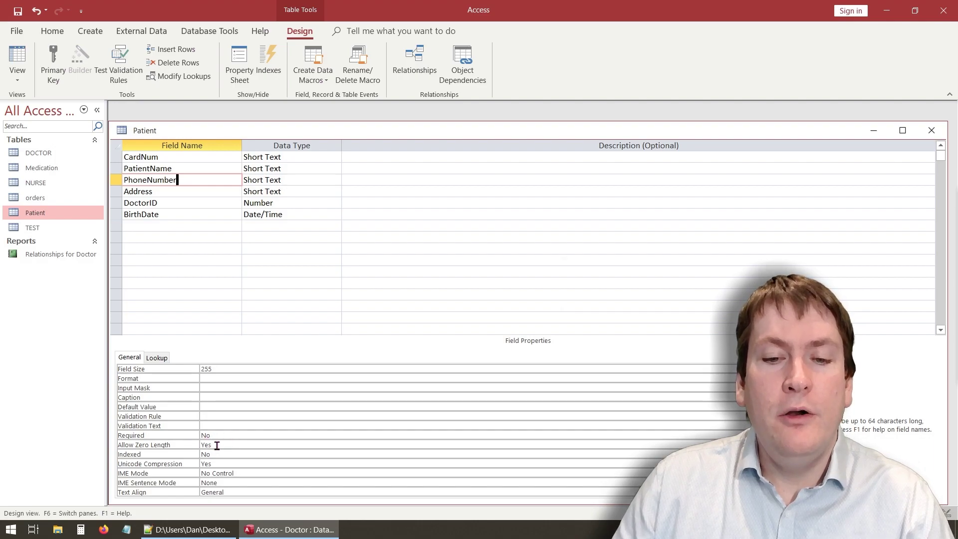
pyautogui.click(242, 445)
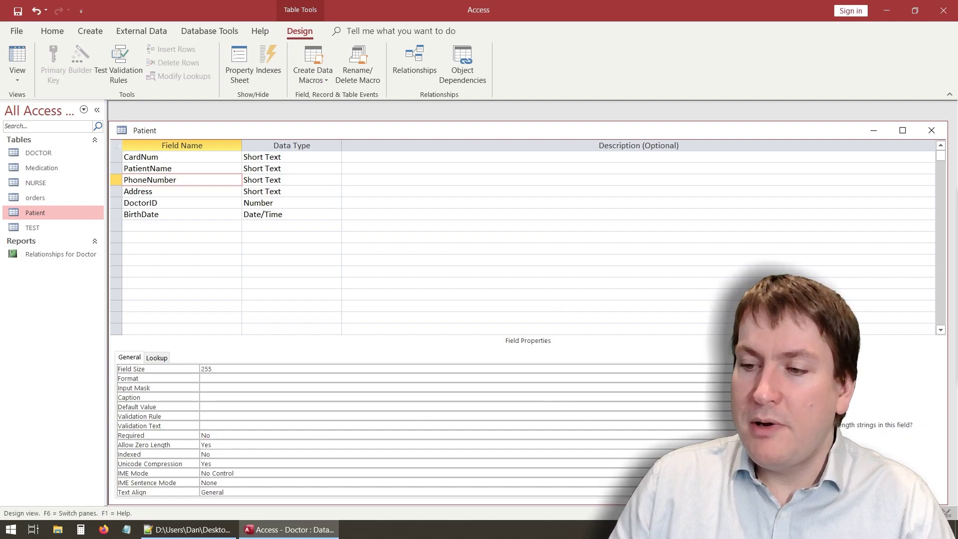
pyautogui.click(733, 445)
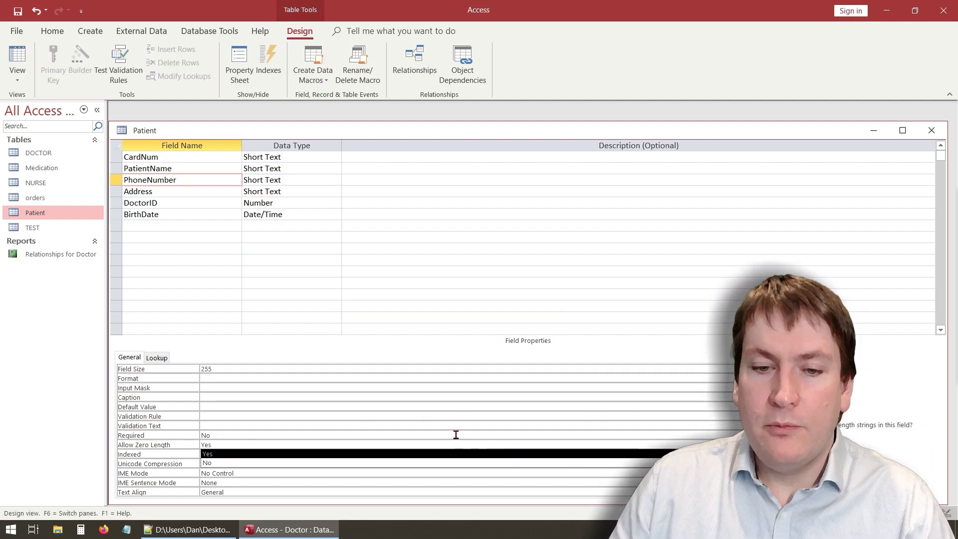
pyautogui.click(342, 466)
pyautogui.click(277, 413)
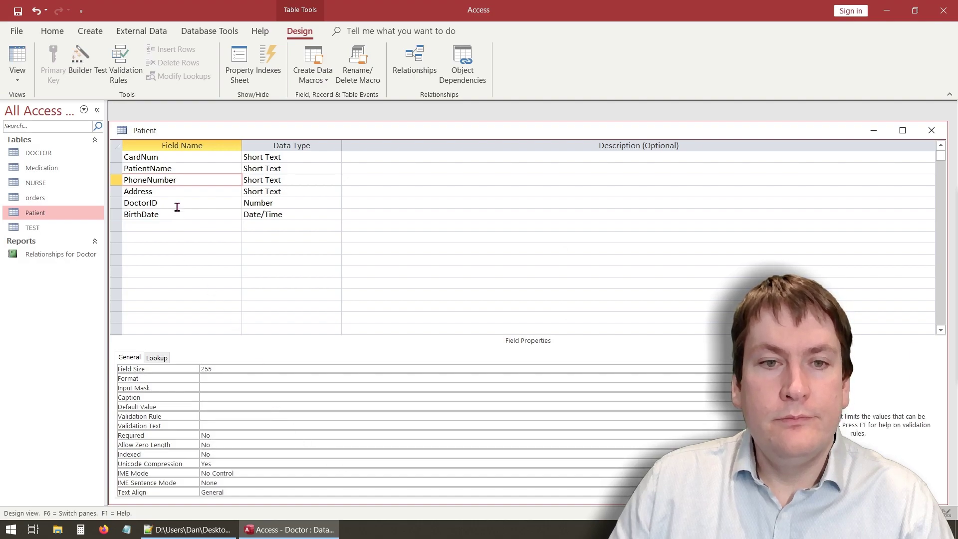
# Step: Set Allow Zero Length to No for the Address field of the Patient table
pyautogui.click(177, 191)
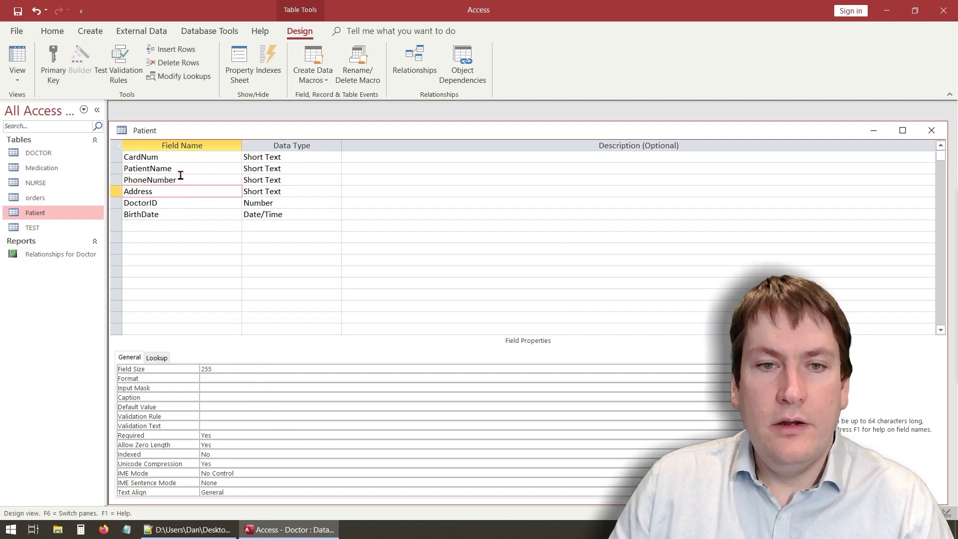
pyautogui.click(184, 181)
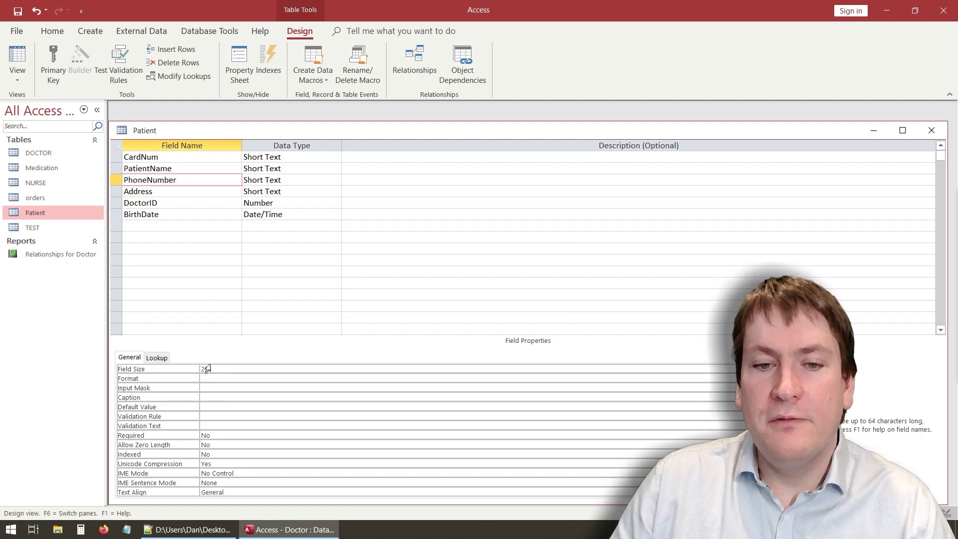
pyautogui.click(166, 192)
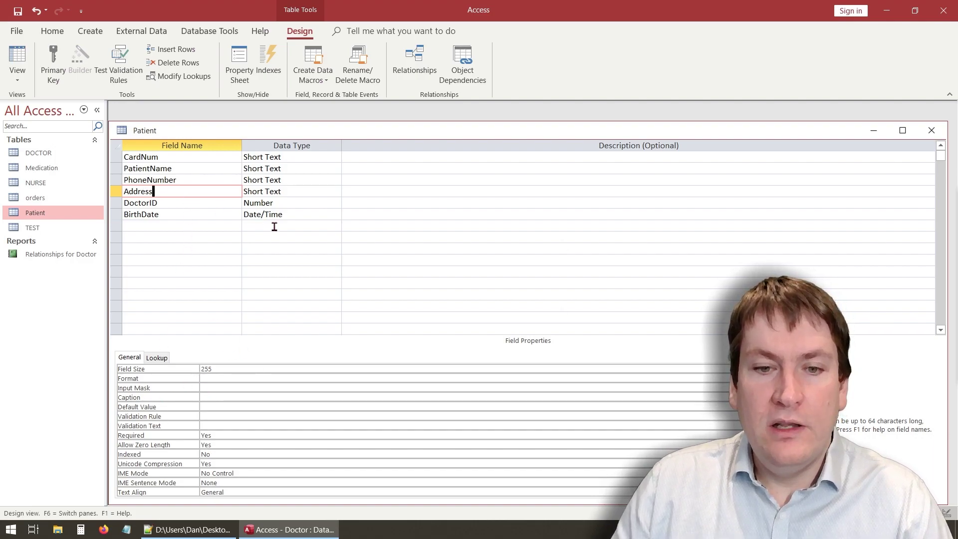
pyautogui.click(220, 445)
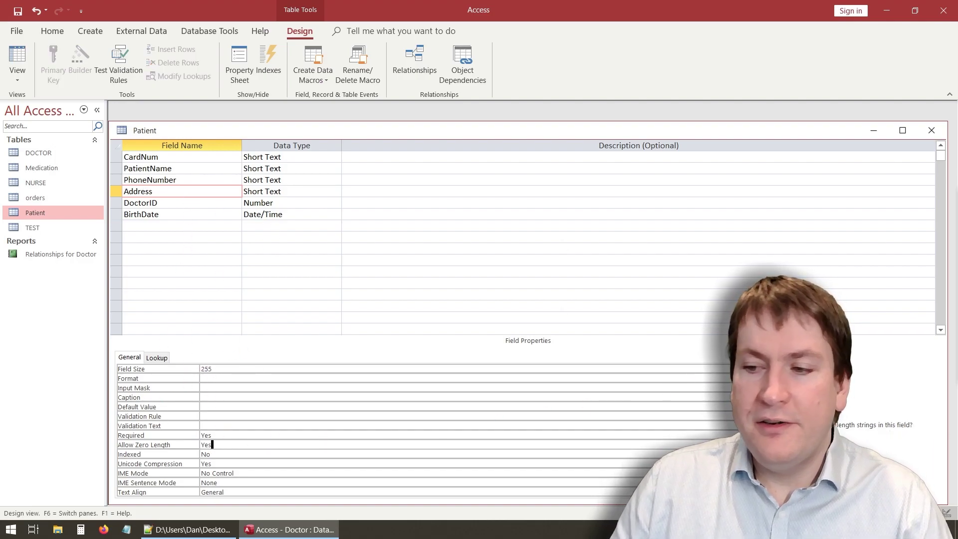
pyautogui.hotkey('alt', 'Down')
pyautogui.press('Down')
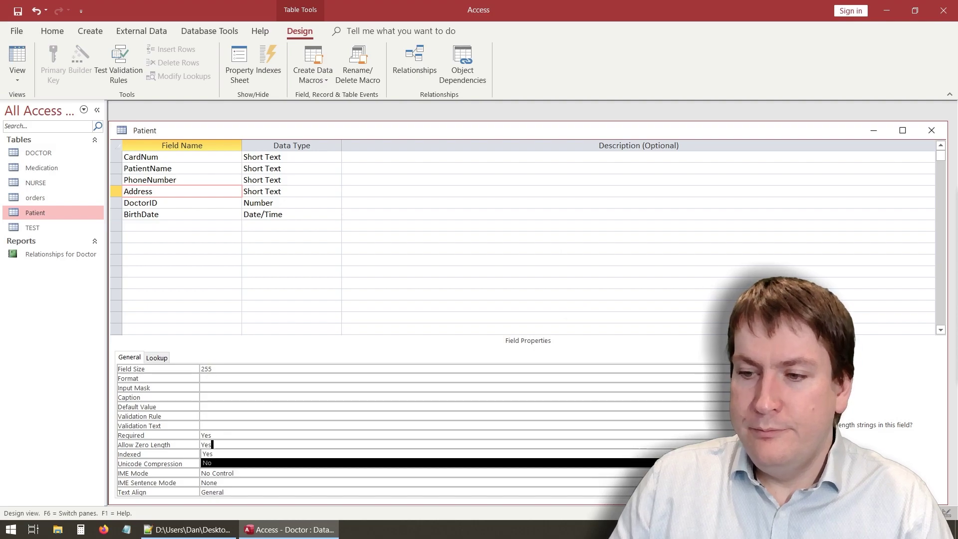
pyautogui.press('Return')
# Step: Save the Patient table's design, accepting the possible data loss from the shortened field size, and close the table
pyautogui.click(151, 203)
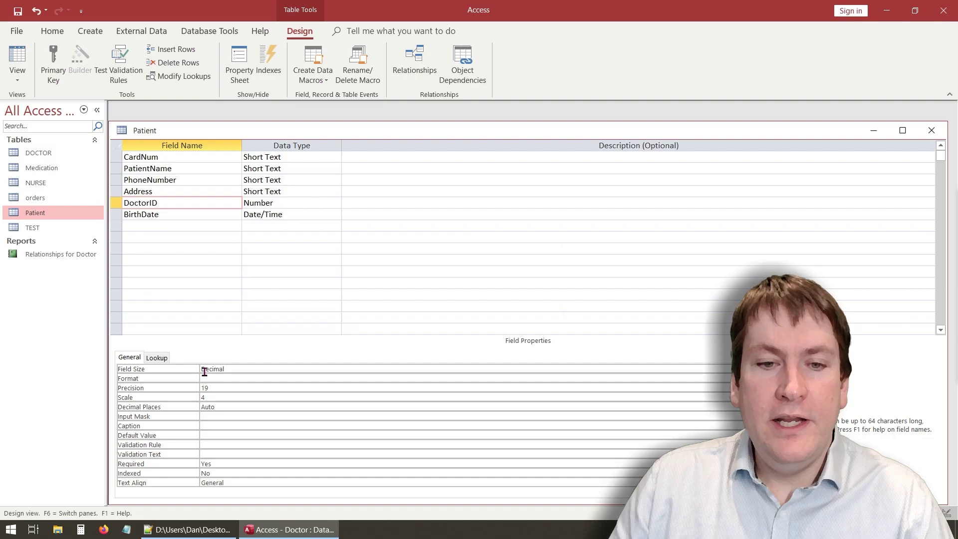
pyautogui.click(176, 215)
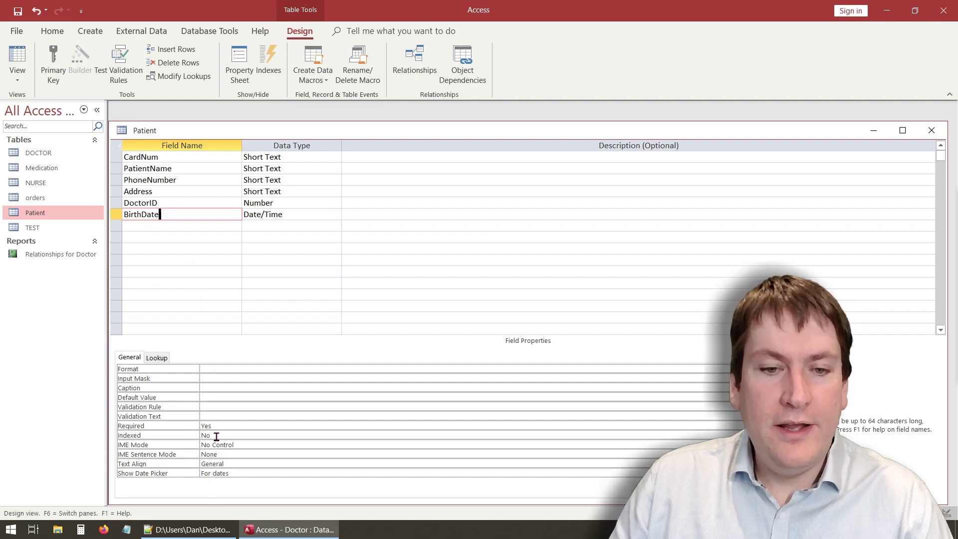
pyautogui.click(274, 249)
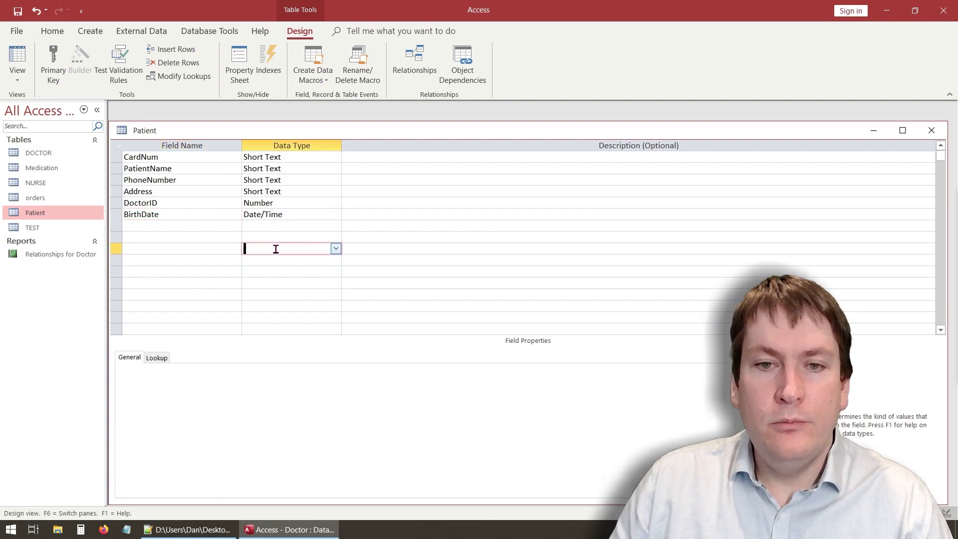
pyautogui.click(269, 214)
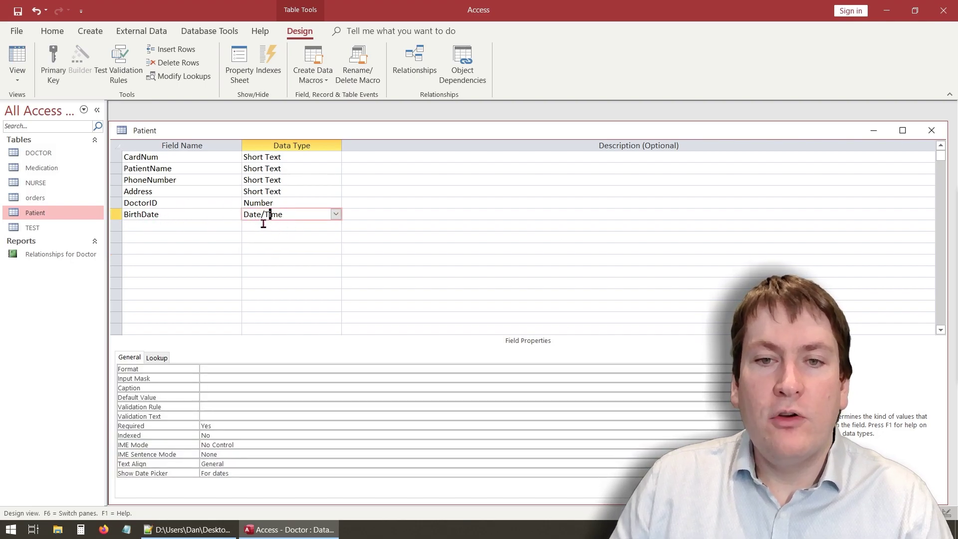
pyautogui.click(231, 237)
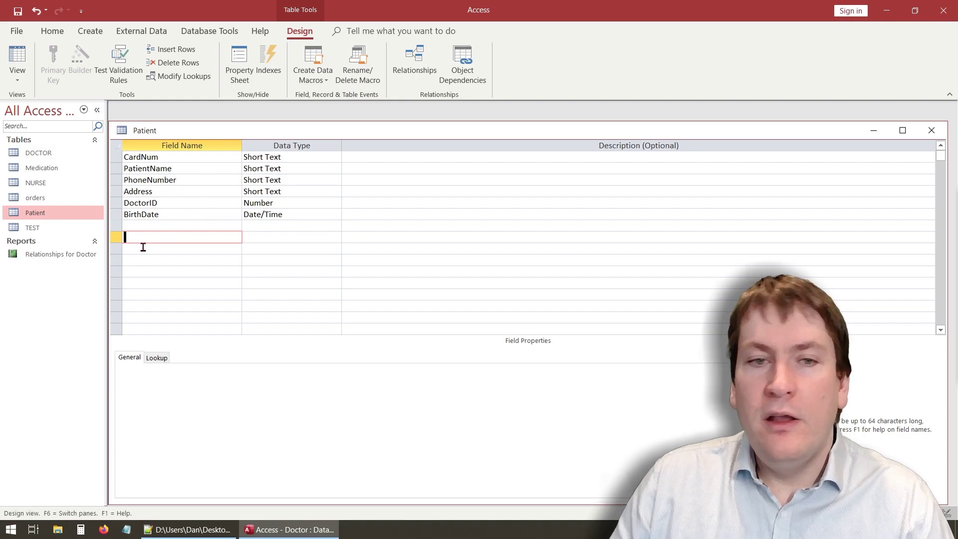
pyautogui.click(17, 11)
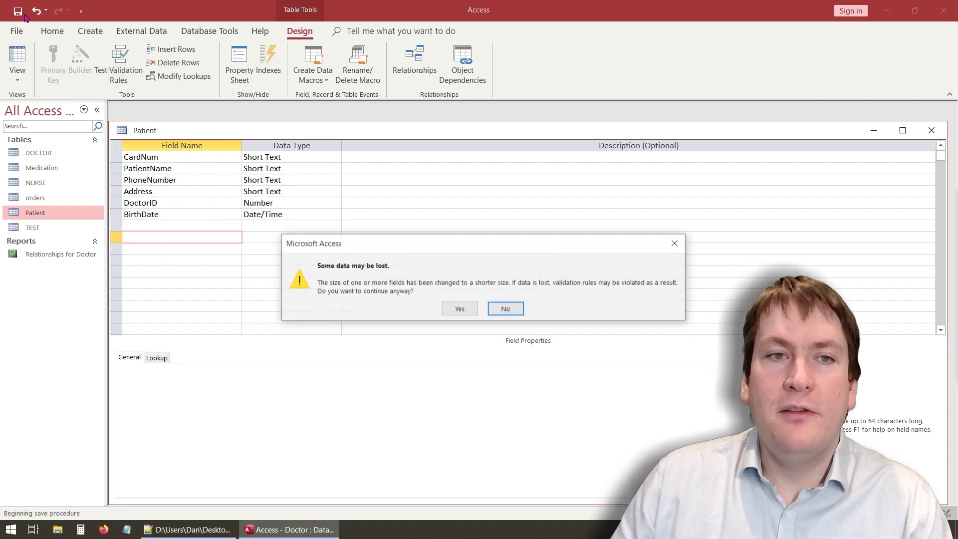
pyautogui.click(451, 309)
pyautogui.click(439, 303)
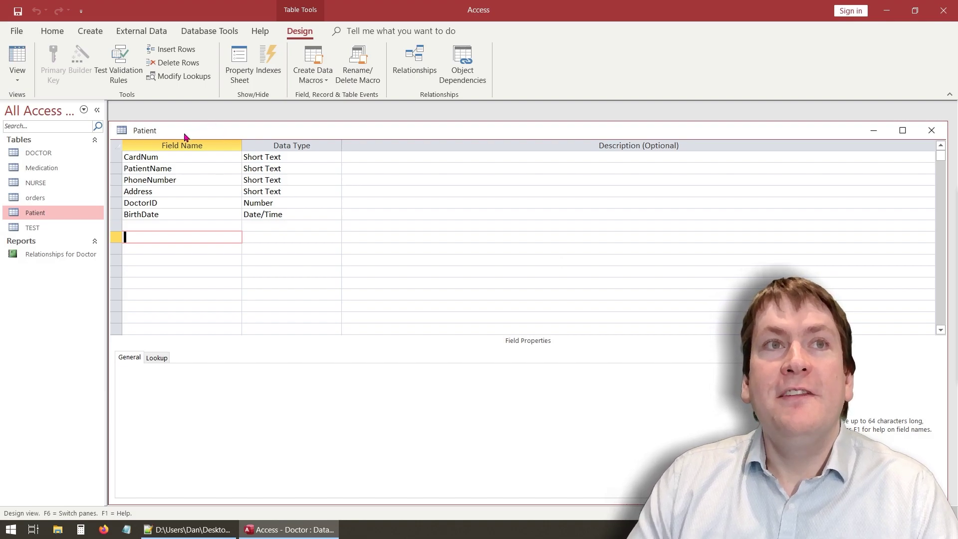
pyautogui.click(932, 132)
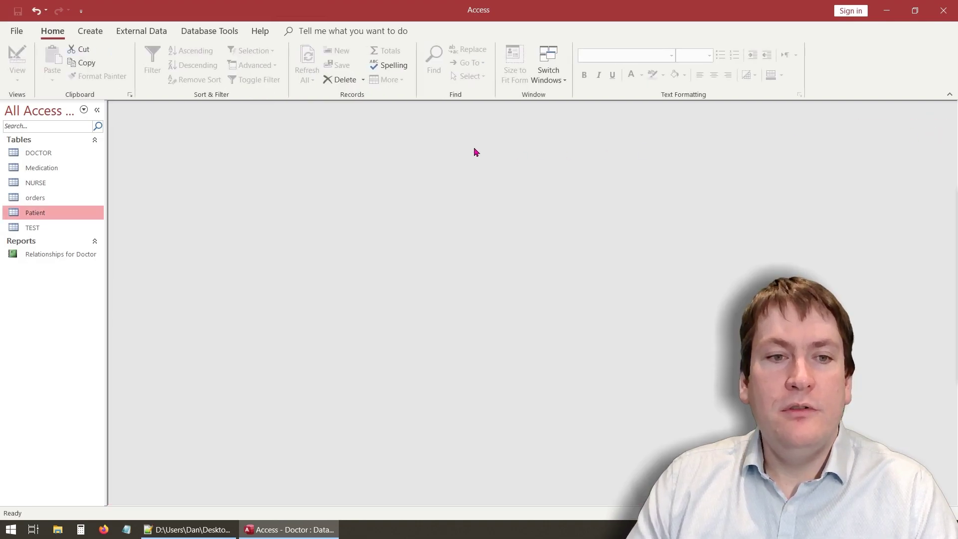
# Step: Rename the Patient table to PATIENT in all capitals
pyautogui.rightClick(59, 213)
pyautogui.rightClick(34, 215)
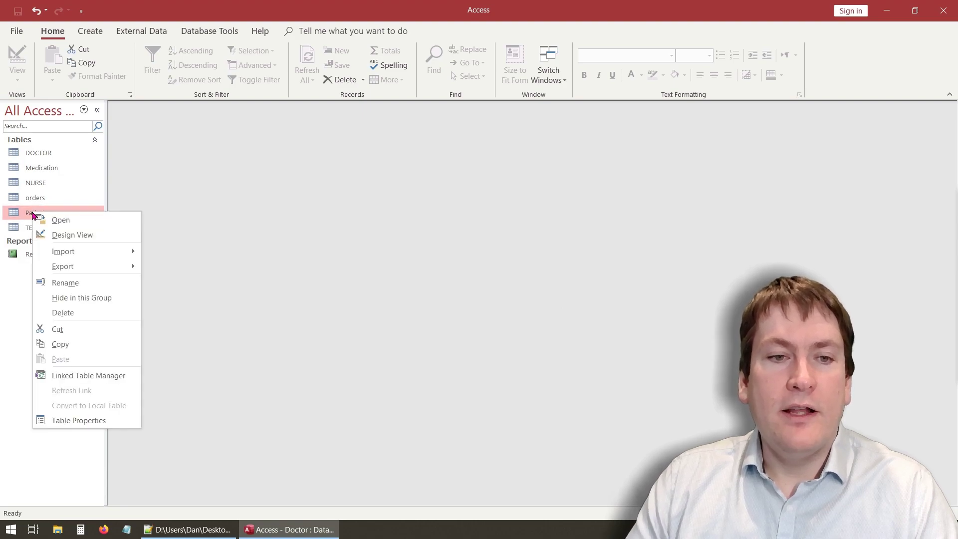
pyautogui.click(80, 284)
pyautogui.press('Home')
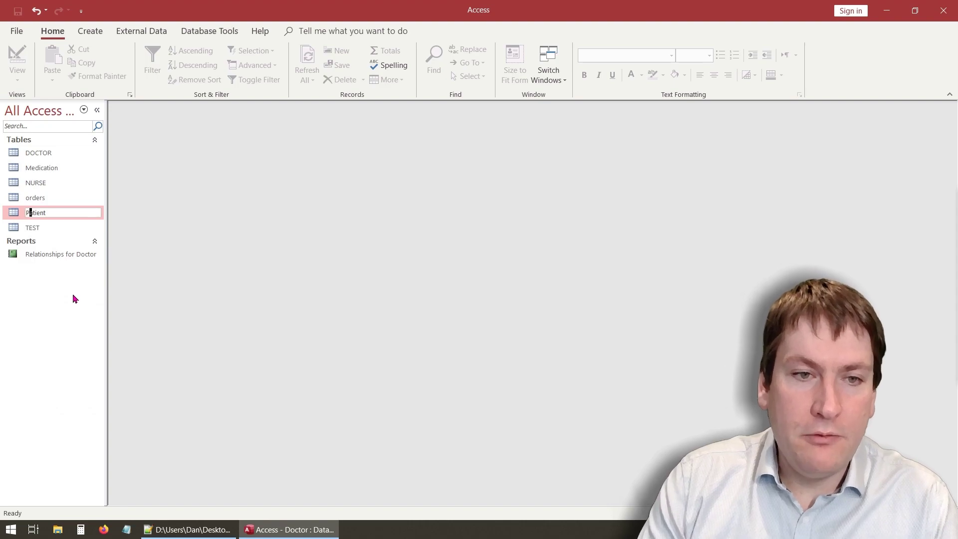
pyautogui.press('BackSpace')
pyautogui.write('A')
pyautogui.press('BackSpace')
pyautogui.write('T')
pyautogui.press('Right')
pyautogui.press('BackSpace')
pyautogui.write('I')
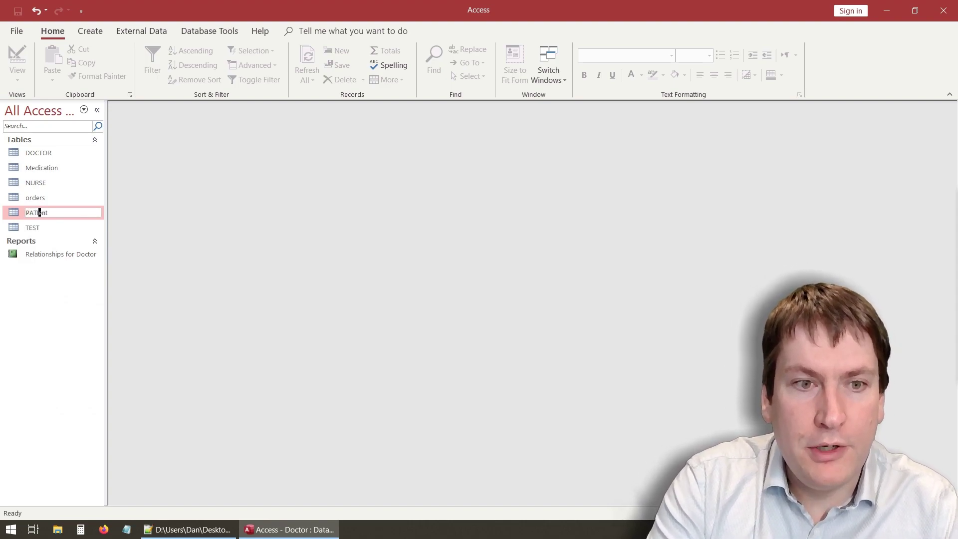
pyautogui.press('Right')
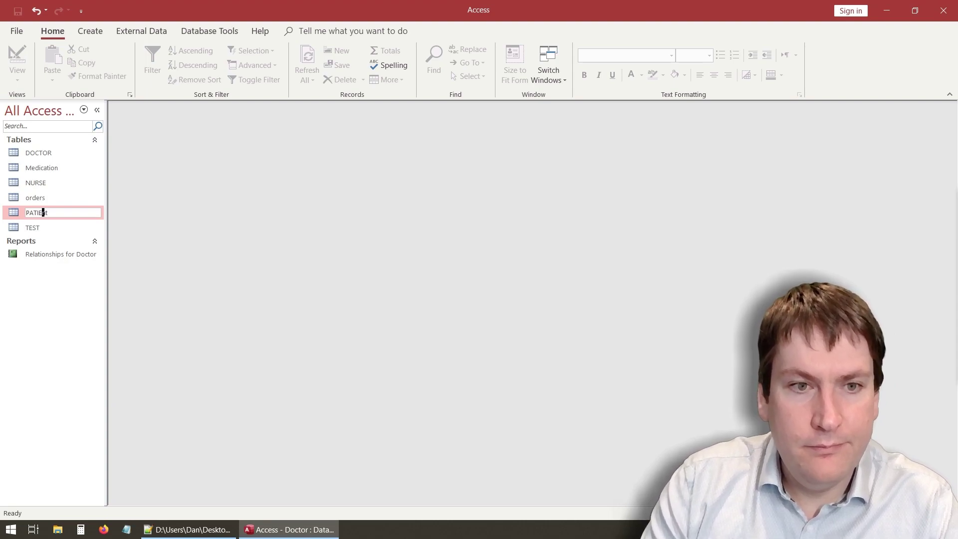
pyautogui.press('BackSpace')
pyautogui.write('NT')
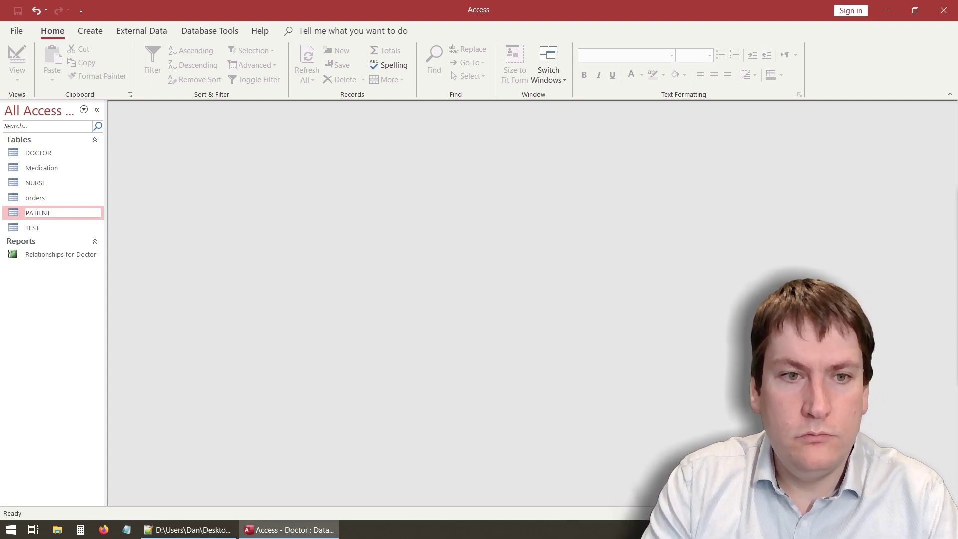
pyautogui.press('Return')
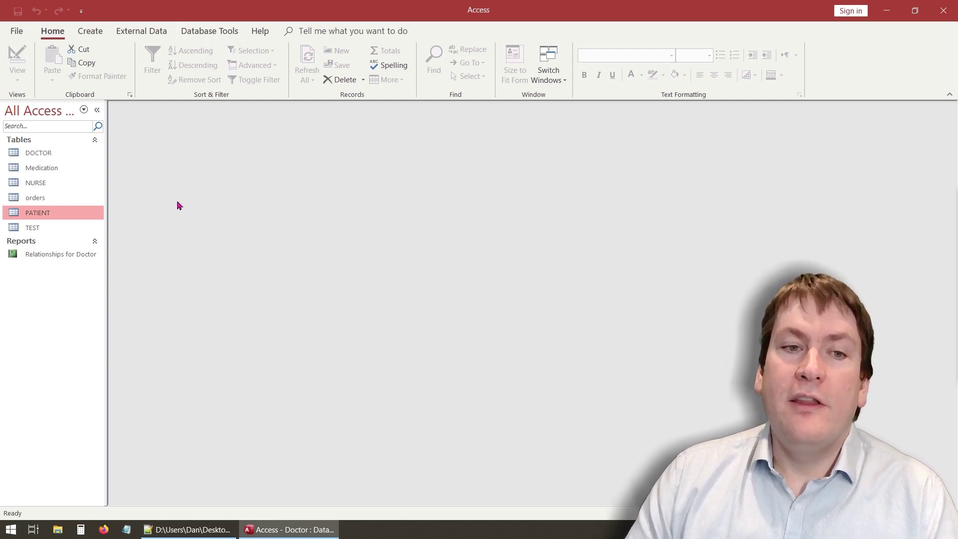
# Step: Open the Relationships window, maximize it, and add the PATIENT and Medication tables to the diagram
pyautogui.click(206, 35)
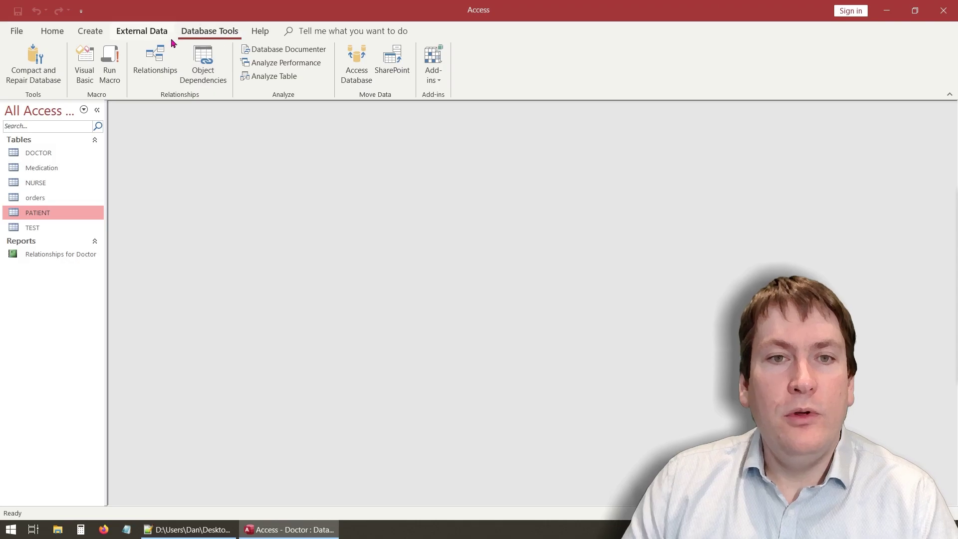
pyautogui.click(153, 63)
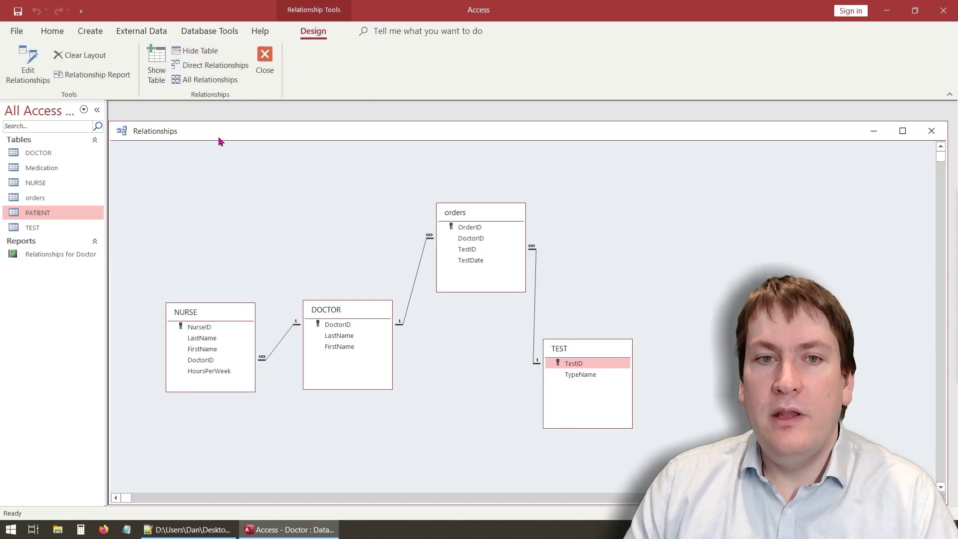
pyautogui.click(902, 131)
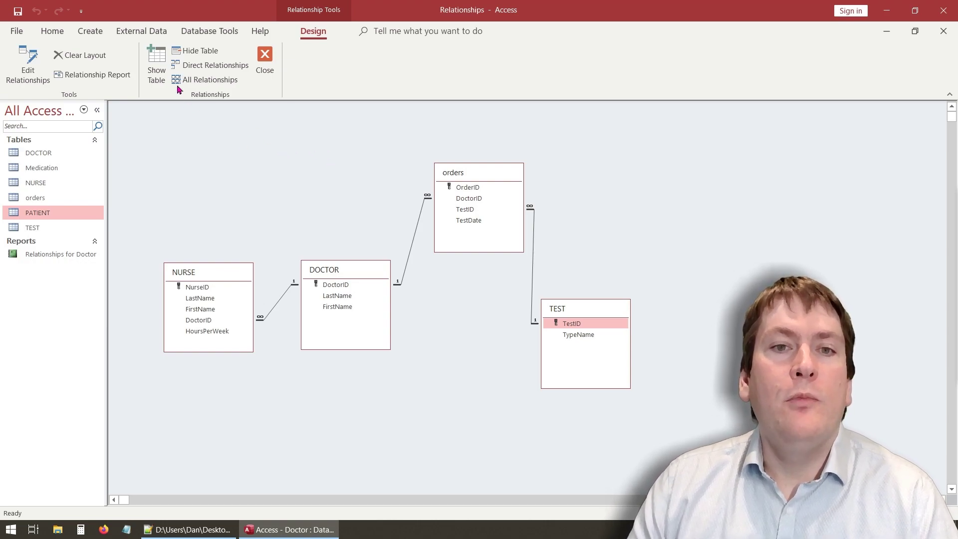
pyautogui.click(160, 63)
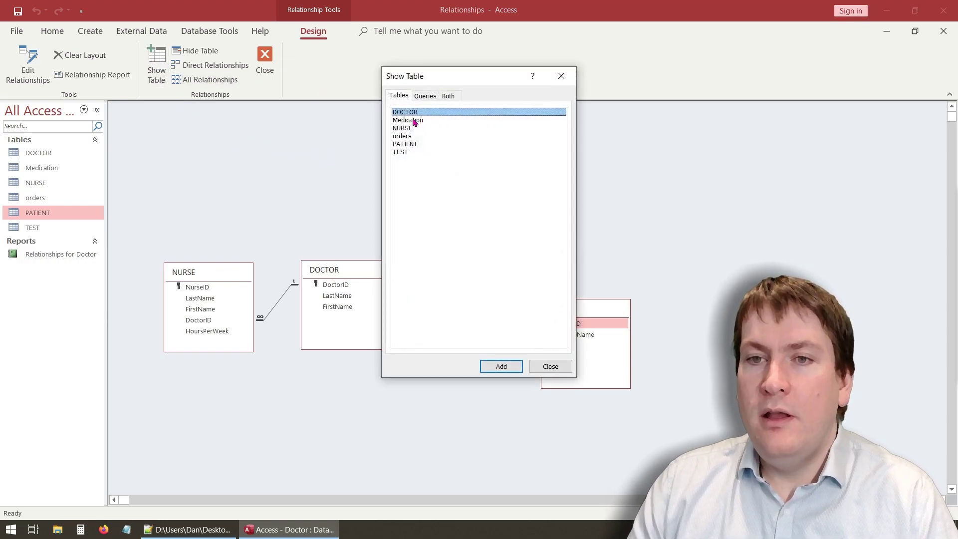
pyautogui.click(412, 146)
pyautogui.click(499, 366)
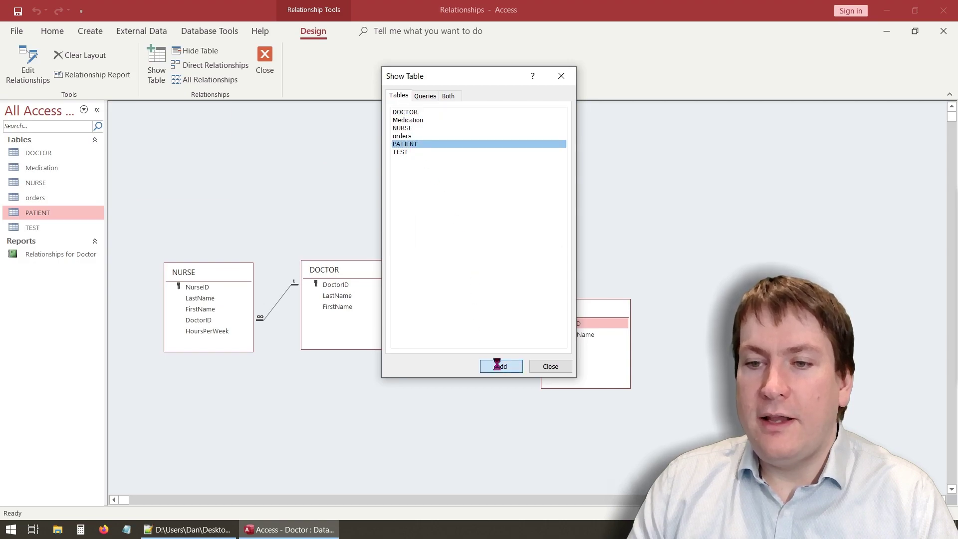
pyautogui.click(417, 121)
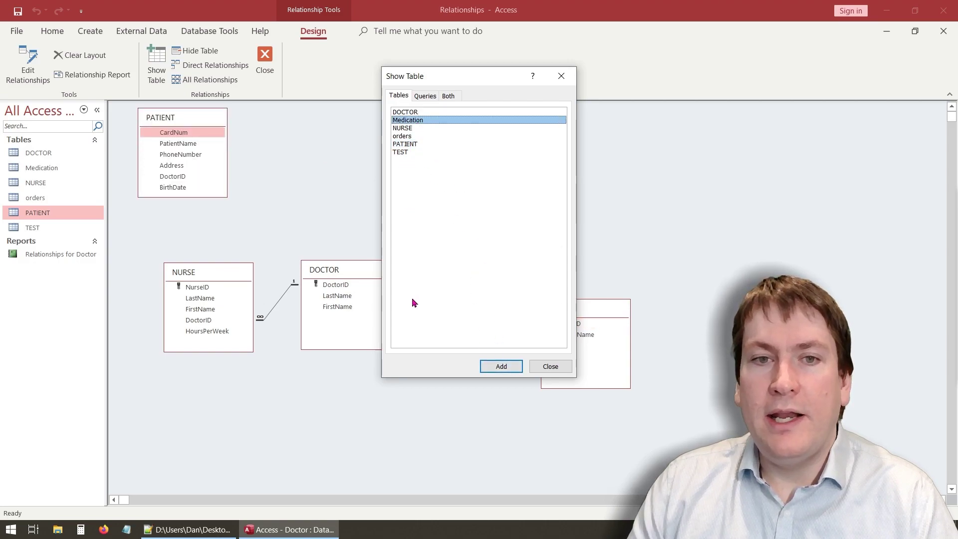
pyautogui.click(499, 367)
pyautogui.click(550, 367)
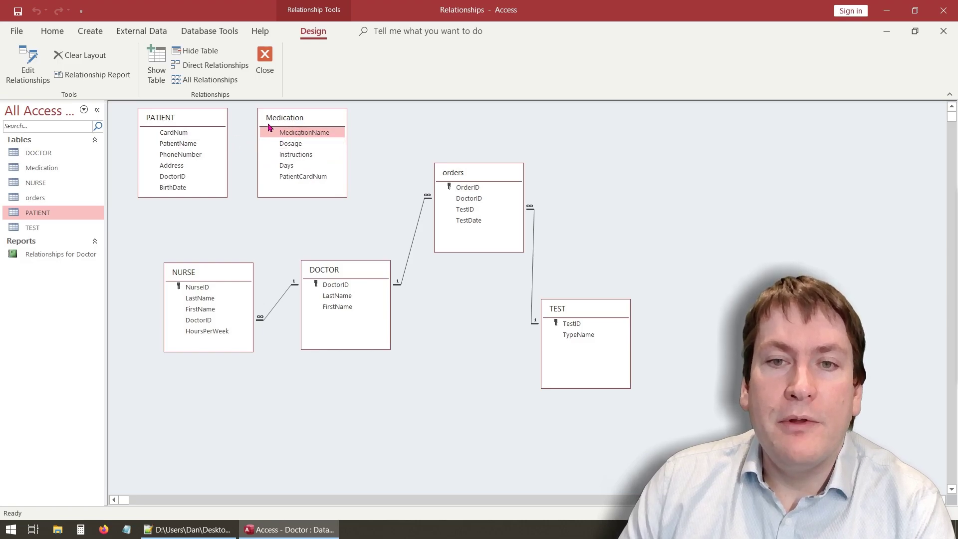
# Step: Rearrange the relationship diagram so that PATIENT sits directly to the right of Medication, above NURSE and DOCTOR
pyautogui.moveTo(187, 124); pyautogui.dragTo(388, 131)
pyautogui.moveTo(305, 122); pyautogui.dragTo(180, 134)
pyautogui.click(377, 135)
pyautogui.moveTo(377, 134); pyautogui.dragTo(265, 136)
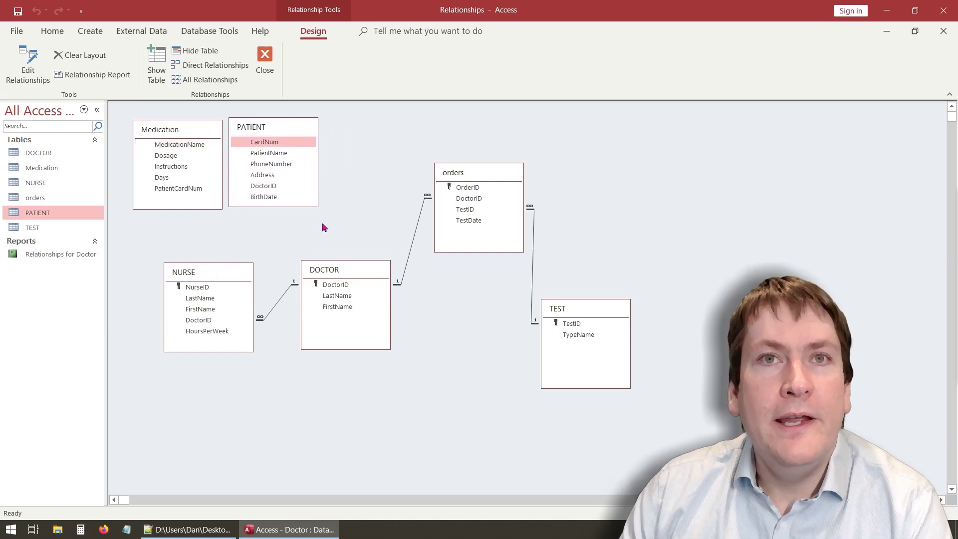
# Step: Try to relate PATIENT's DoctorID to DOCTOR's DoctorID as a one-to-many relationship with referential integrity enforced
pyautogui.click(281, 187)
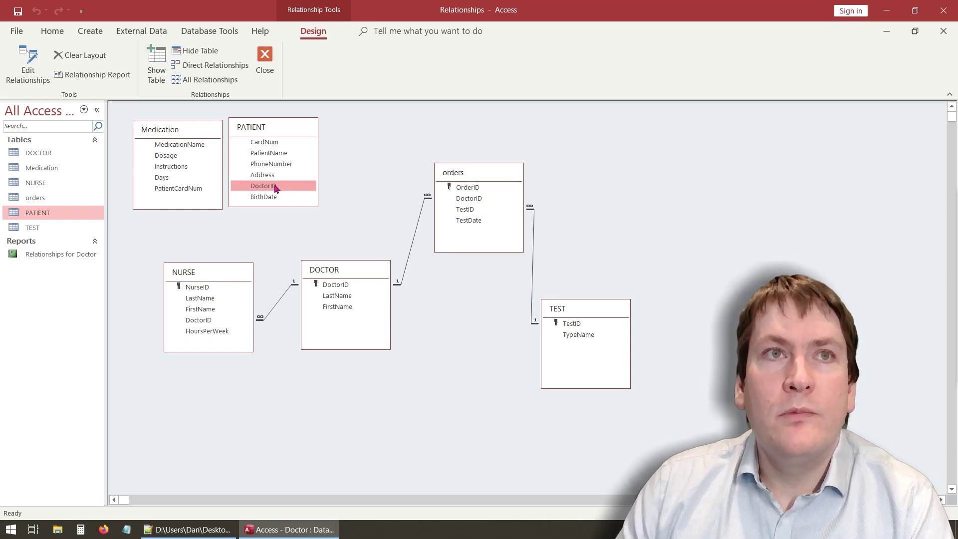
pyautogui.moveTo(264, 188); pyautogui.dragTo(341, 289)
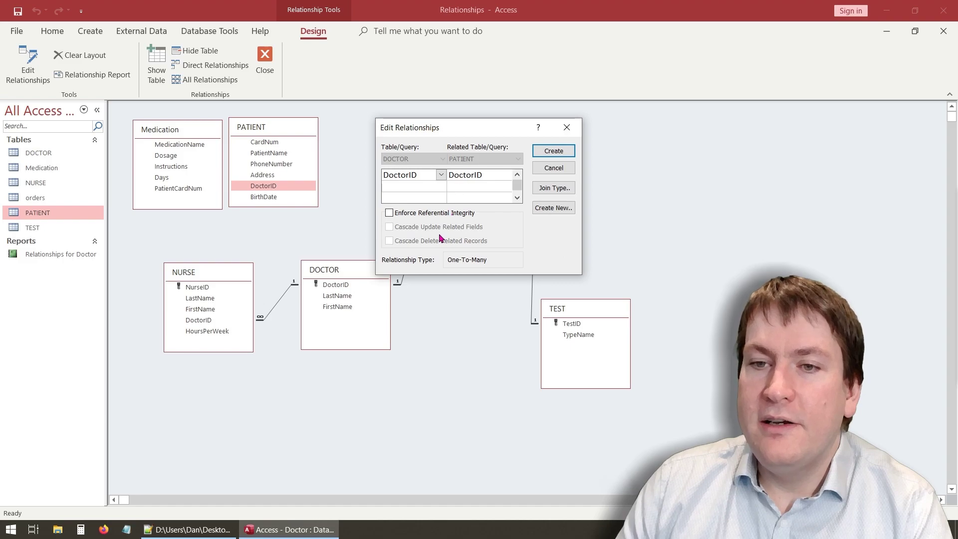
pyautogui.click(389, 213)
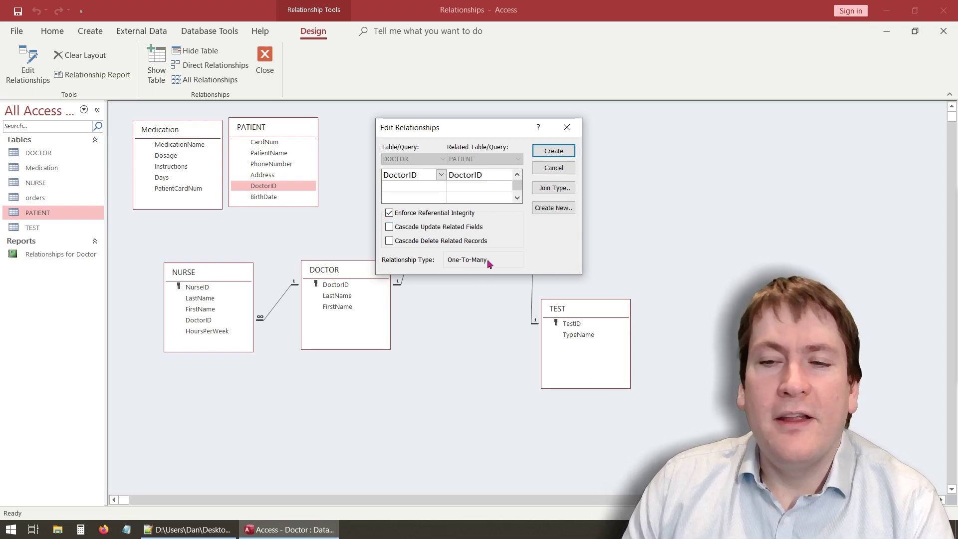
pyautogui.click(568, 155)
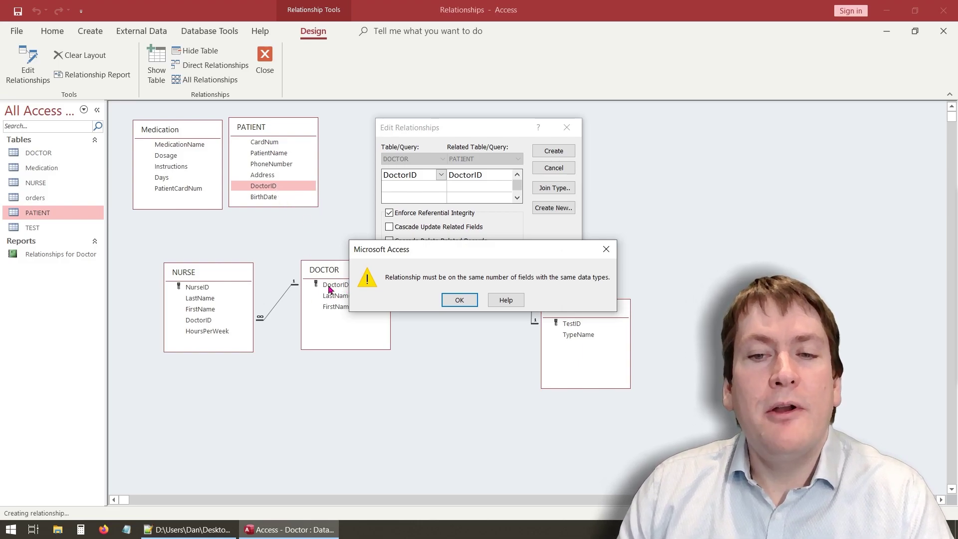
pyautogui.click(459, 299)
pyautogui.click(553, 168)
# Step: Close the Relationships window and save its layout changes
pyautogui.click(264, 57)
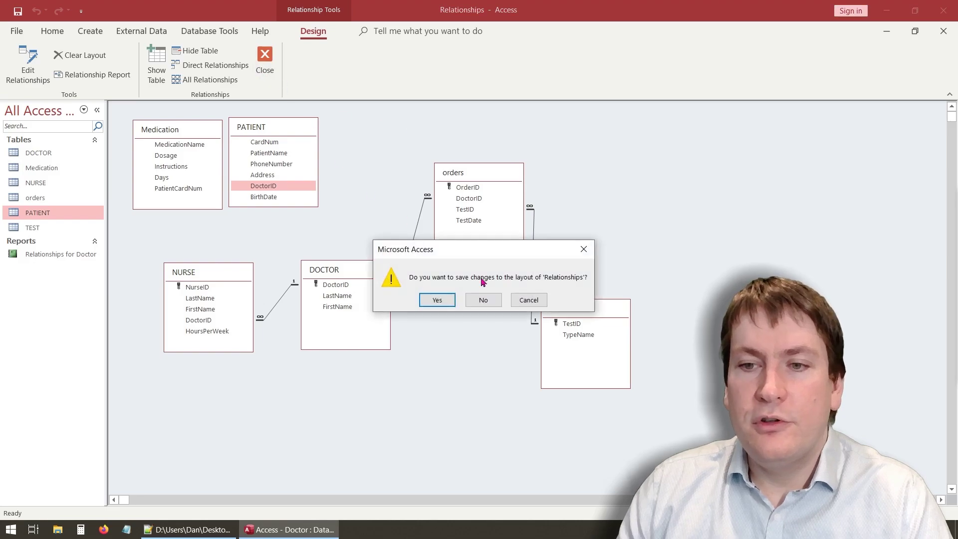
pyautogui.click(437, 300)
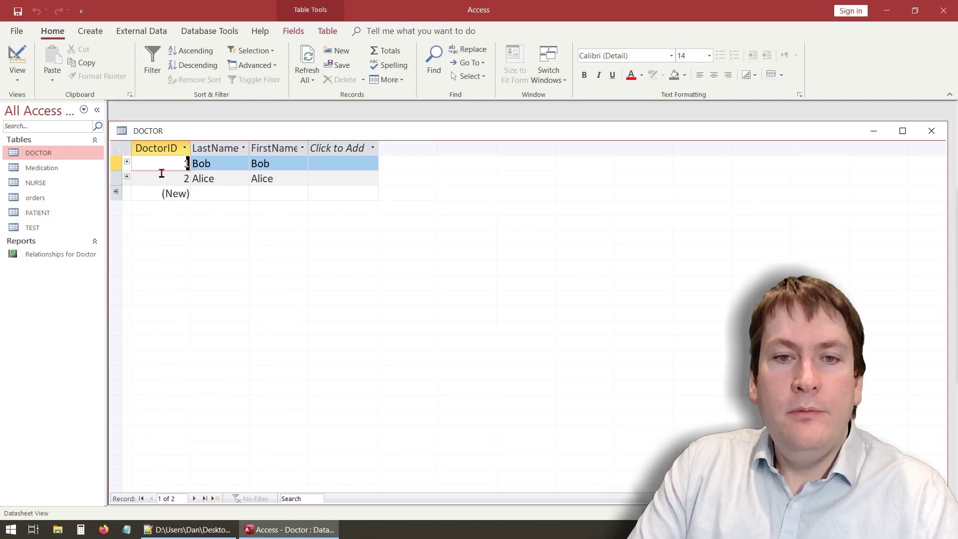
# Step: Switch the DOCTOR table to Design View and examine the data type and field size of DoctorID
pyautogui.click(17, 58)
pyautogui.click(160, 168)
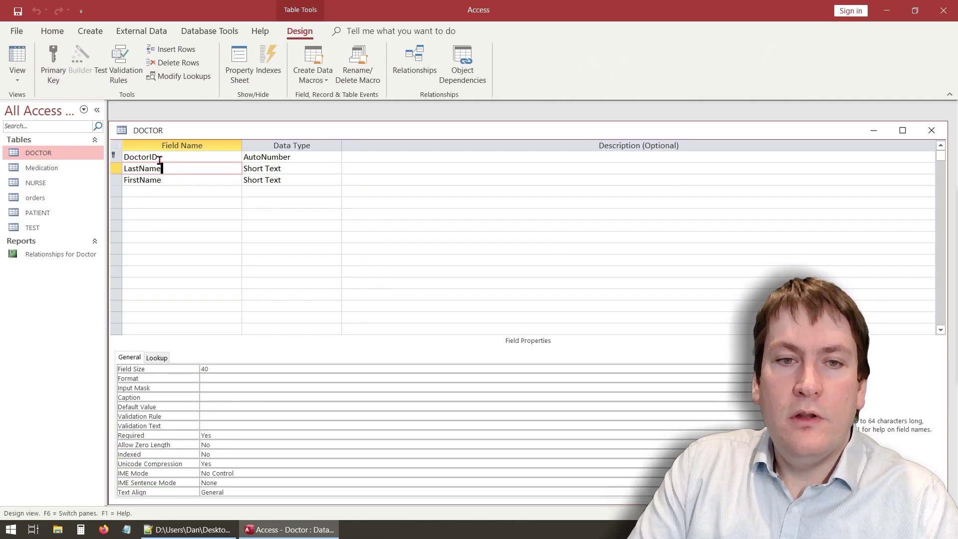
pyautogui.click(157, 158)
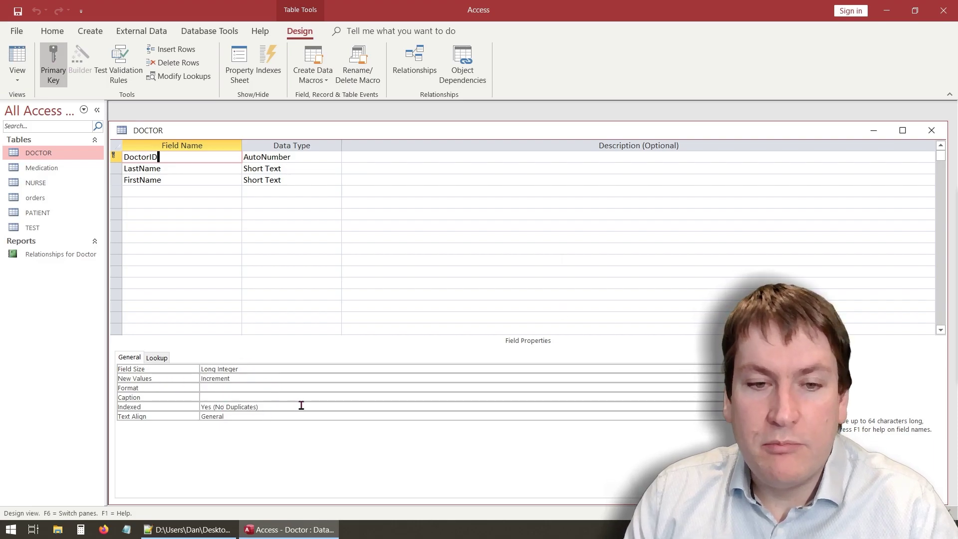
# Step: Close the DOCTOR table, set the field size of PATIENT's DoctorID to Long Integer, and save and close PATIENT
pyautogui.click(224, 229)
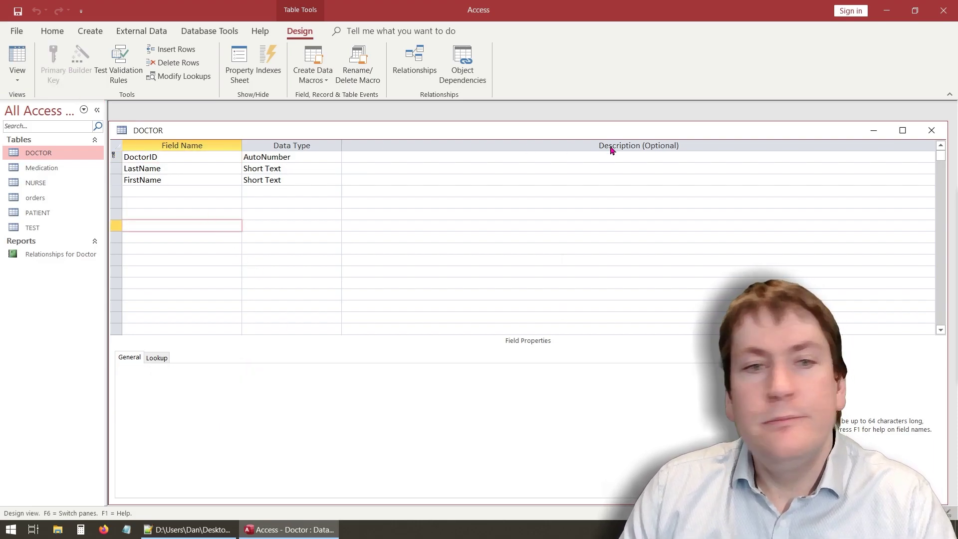
pyautogui.click(930, 131)
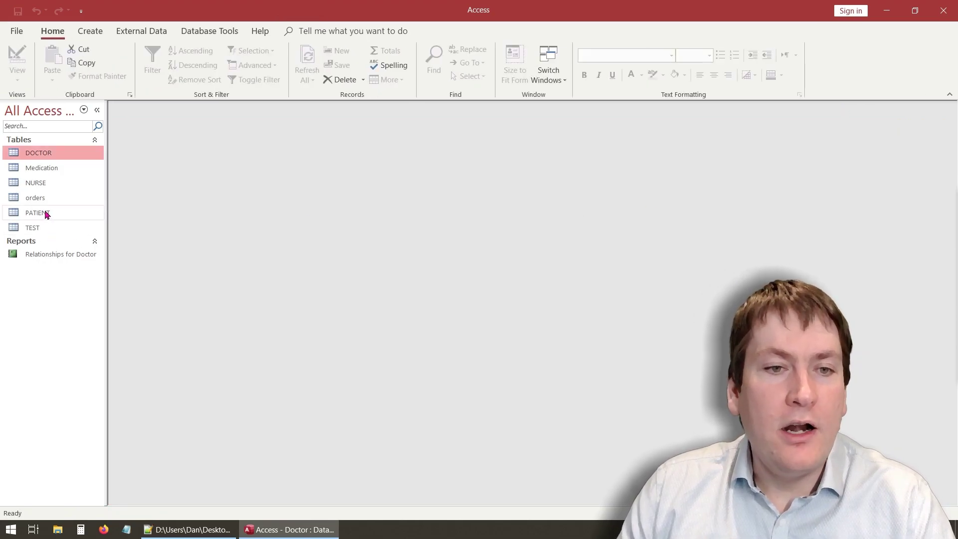
pyautogui.doubleClick(42, 212)
pyautogui.click(17, 59)
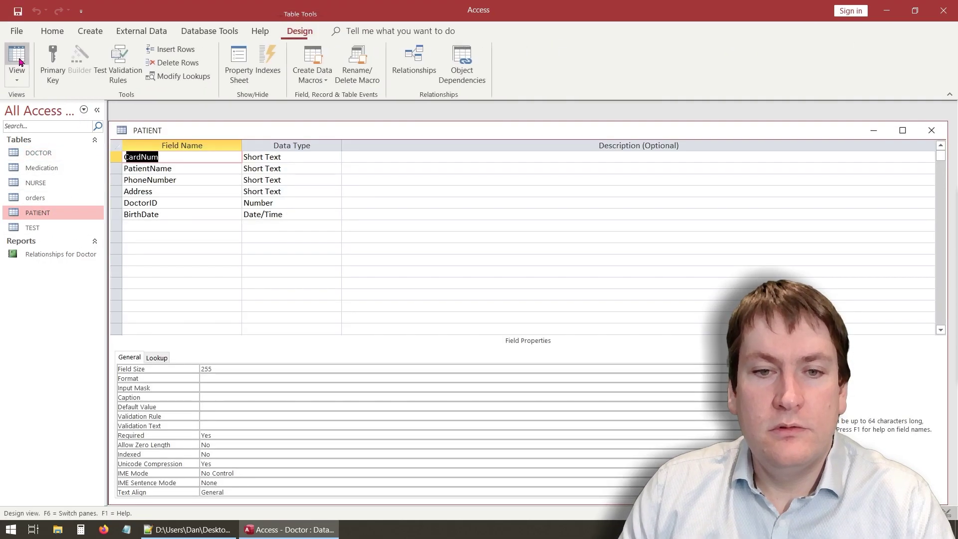
pyautogui.click(169, 201)
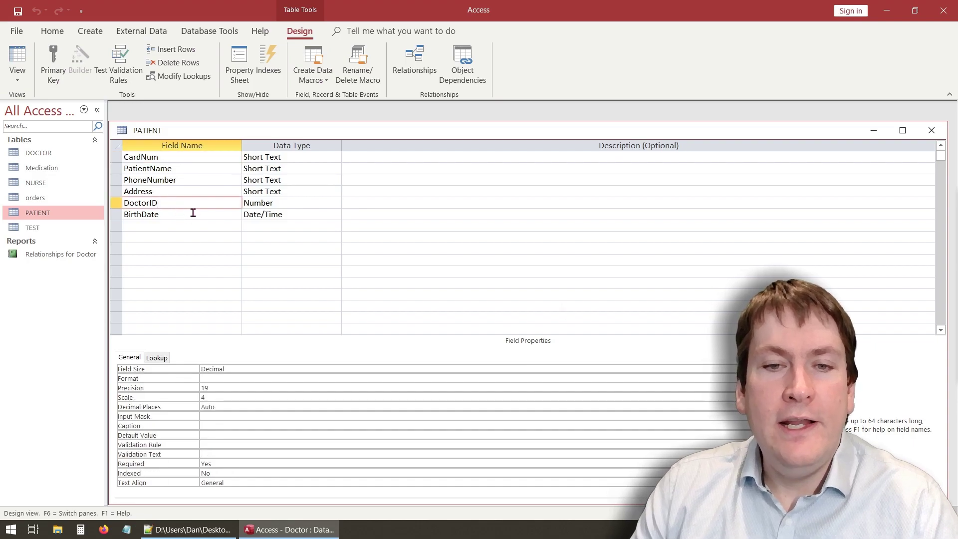
pyautogui.click(218, 370)
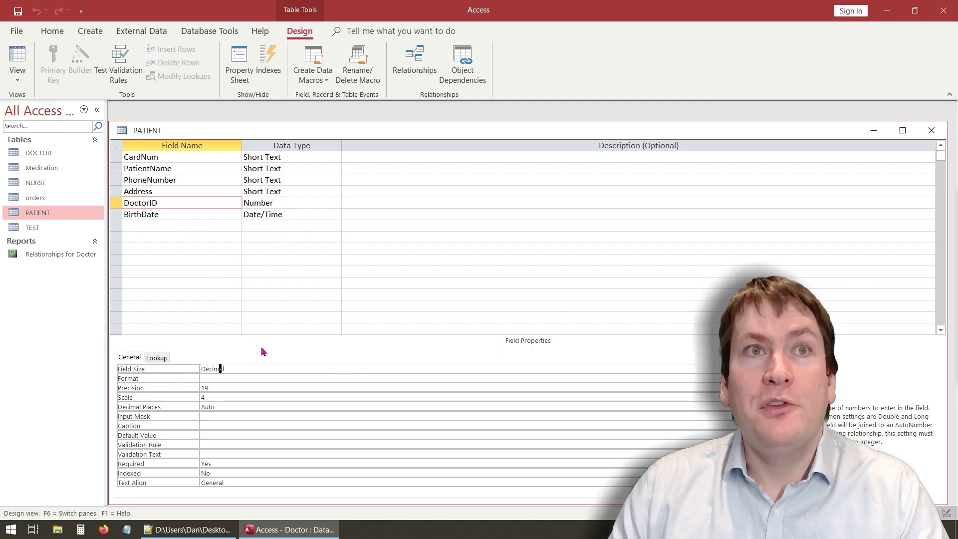
pyautogui.click(766, 369)
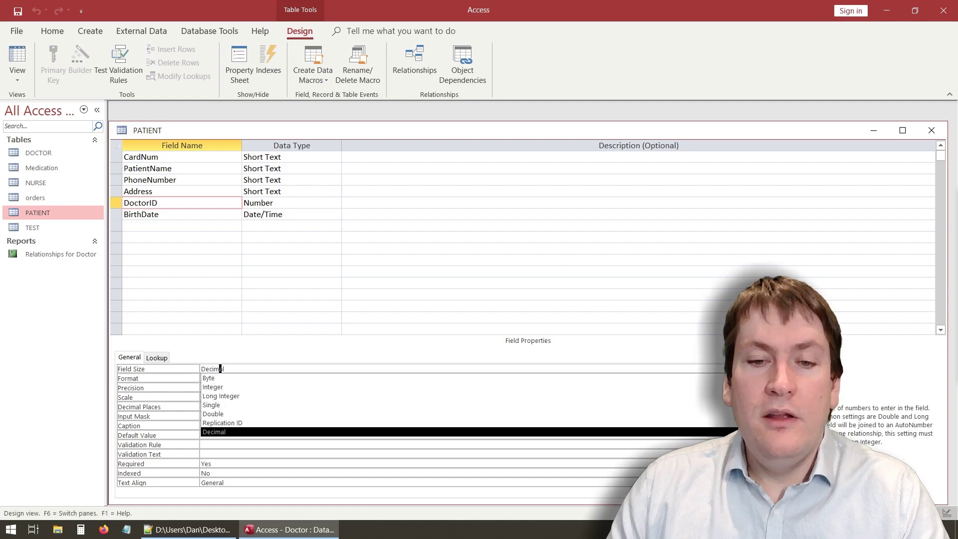
pyautogui.click(319, 396)
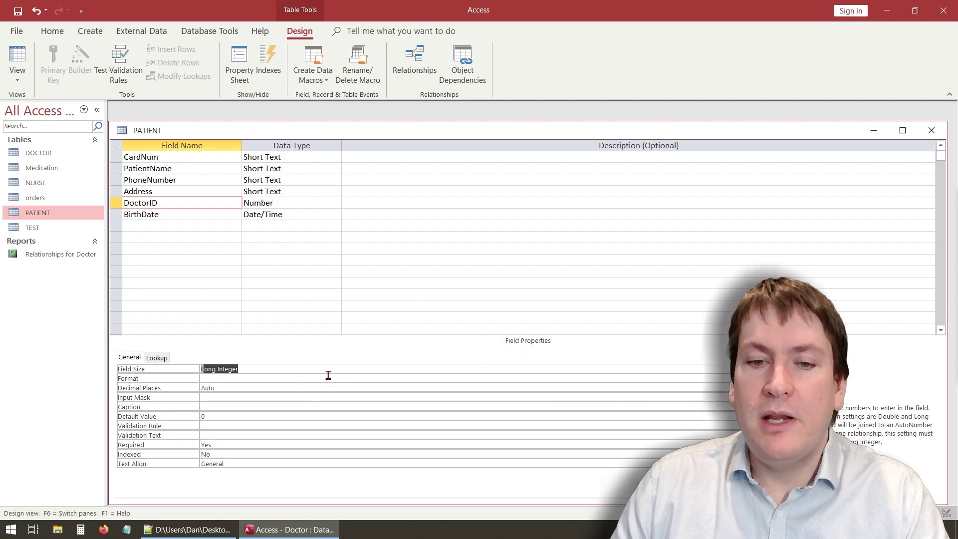
pyautogui.click(379, 310)
pyautogui.press('Return')
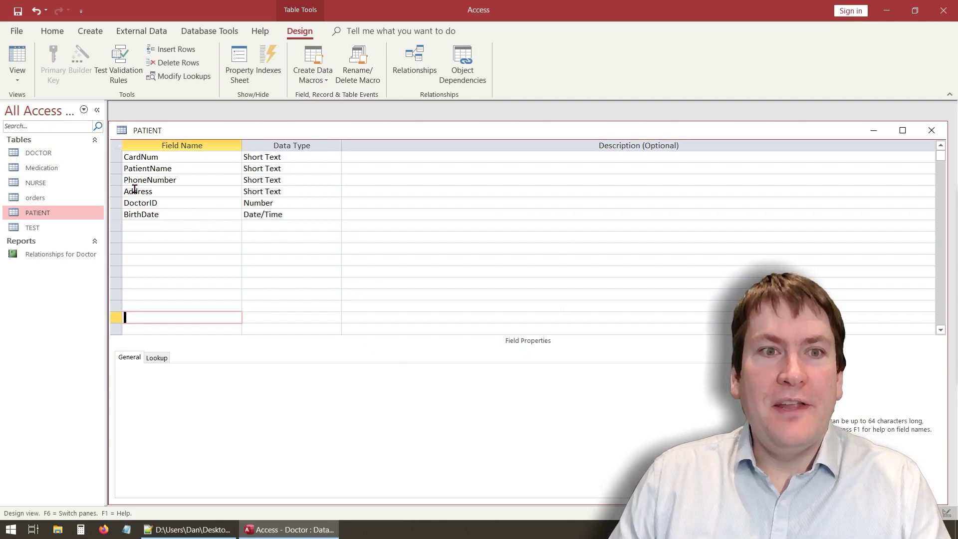
pyautogui.click(18, 11)
pyautogui.click(931, 130)
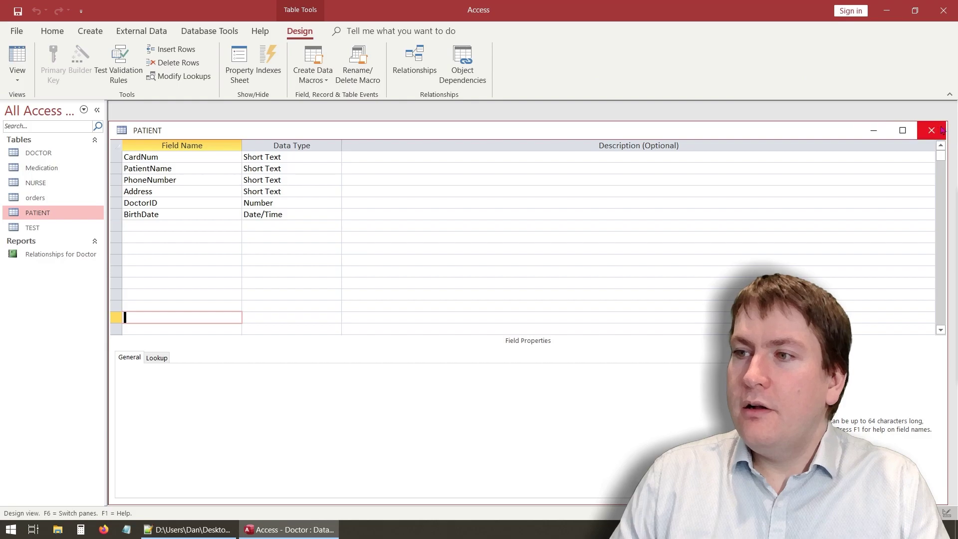
# Step: Relate PATIENT's DoctorID to DOCTOR's DoctorID as a one-to-many relationship with referential integrity enforced
pyautogui.click(215, 32)
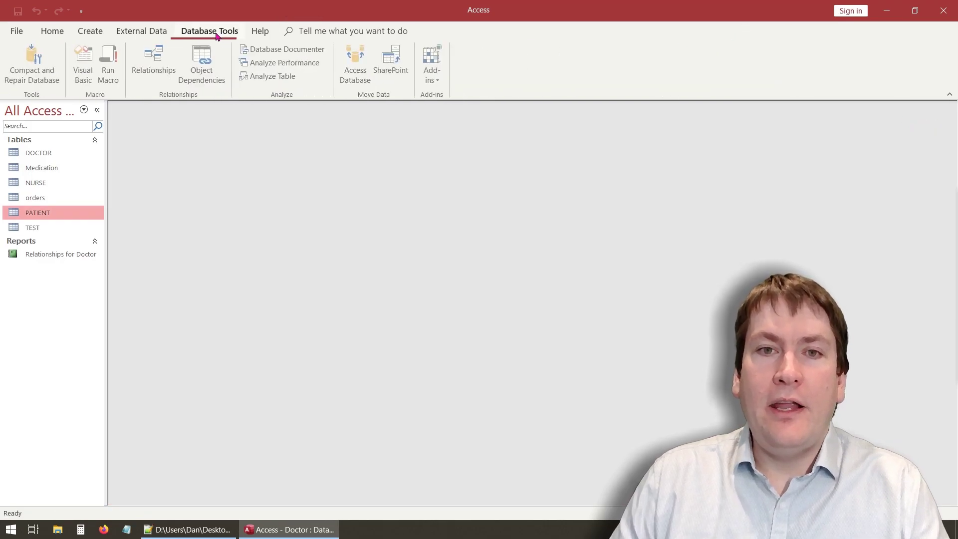
pyautogui.click(155, 63)
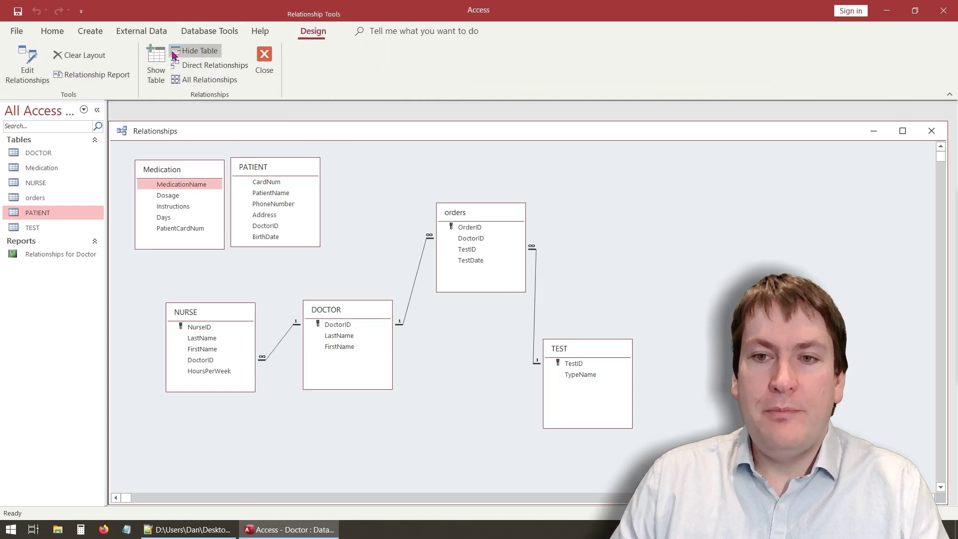
pyautogui.click(274, 228)
pyautogui.moveTo(267, 229); pyautogui.dragTo(348, 330)
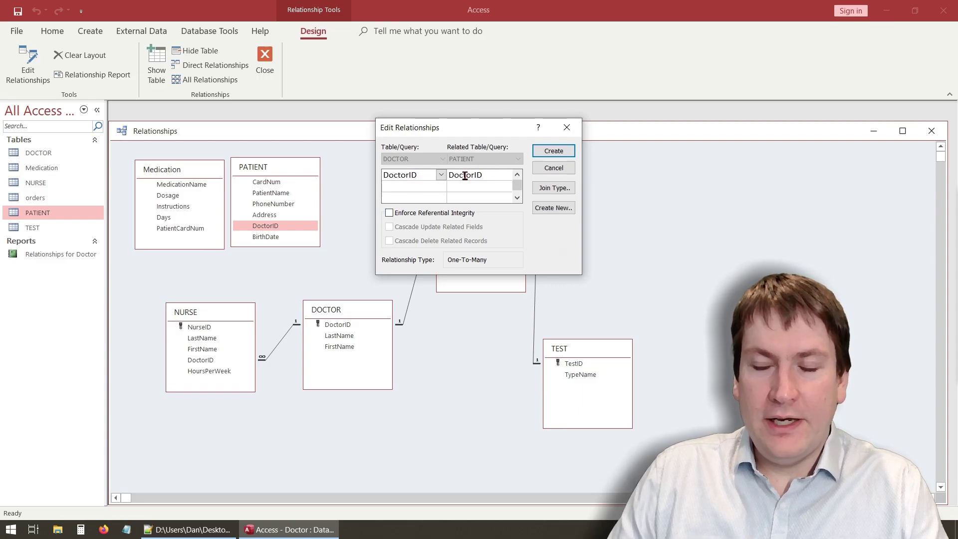
pyautogui.click(395, 215)
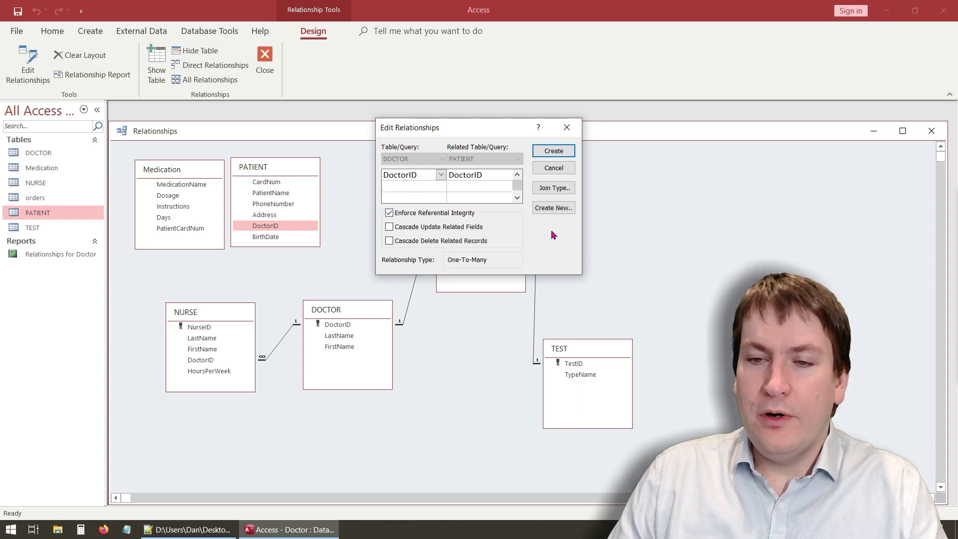
pyautogui.click(560, 151)
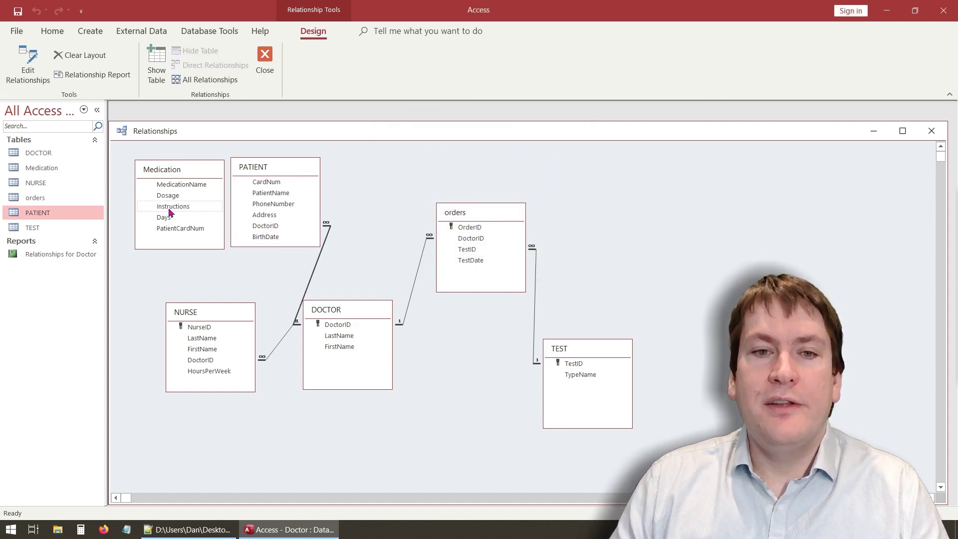
# Step: Rearrange the relationship diagram so that PATIENT sits above orders, both to the right of DOCTOR, with TEST farther right
pyautogui.moveTo(261, 168); pyautogui.dragTo(344, 170)
pyautogui.moveTo(505, 220); pyautogui.dragTo(491, 377)
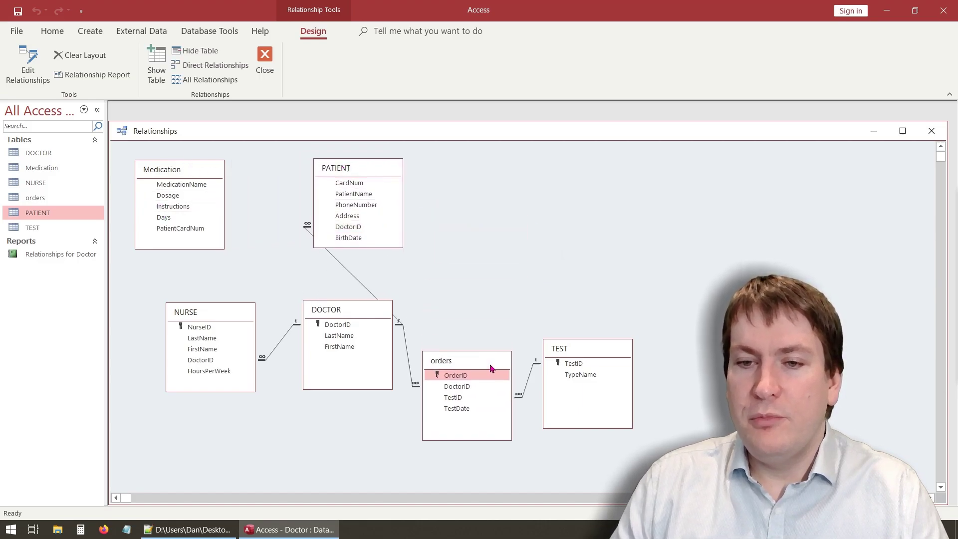
pyautogui.moveTo(593, 351); pyautogui.dragTo(700, 355)
pyautogui.moveTo(370, 169); pyautogui.dragTo(478, 228)
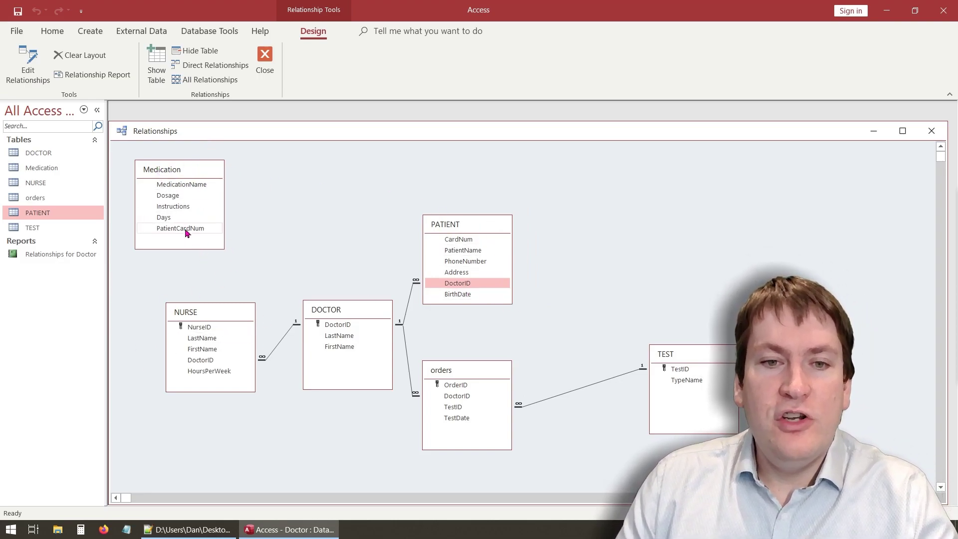
# Step: Try to relate Medication's PatientCardNum to PATIENT's CardNum with referential integrity enforced
pyautogui.click(200, 230)
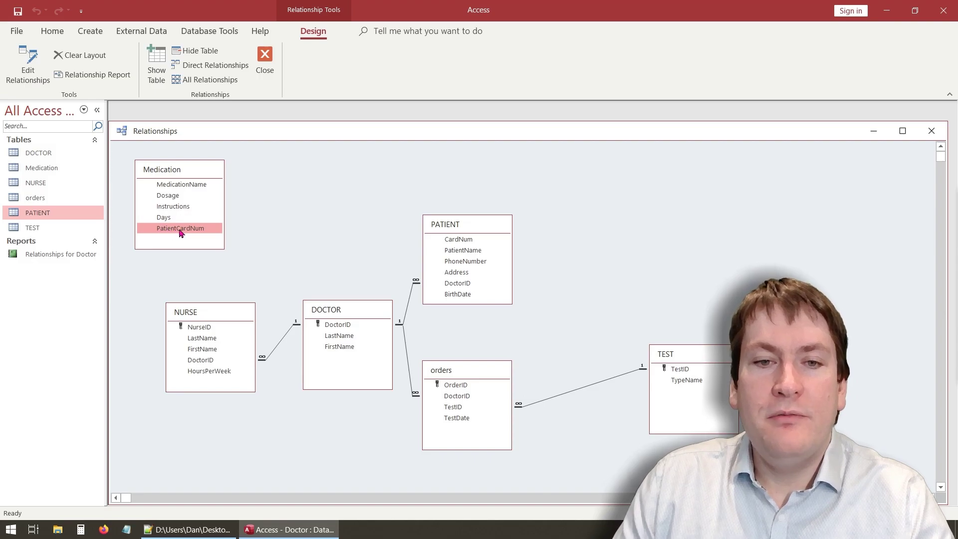
pyautogui.moveTo(186, 235); pyautogui.dragTo(464, 244)
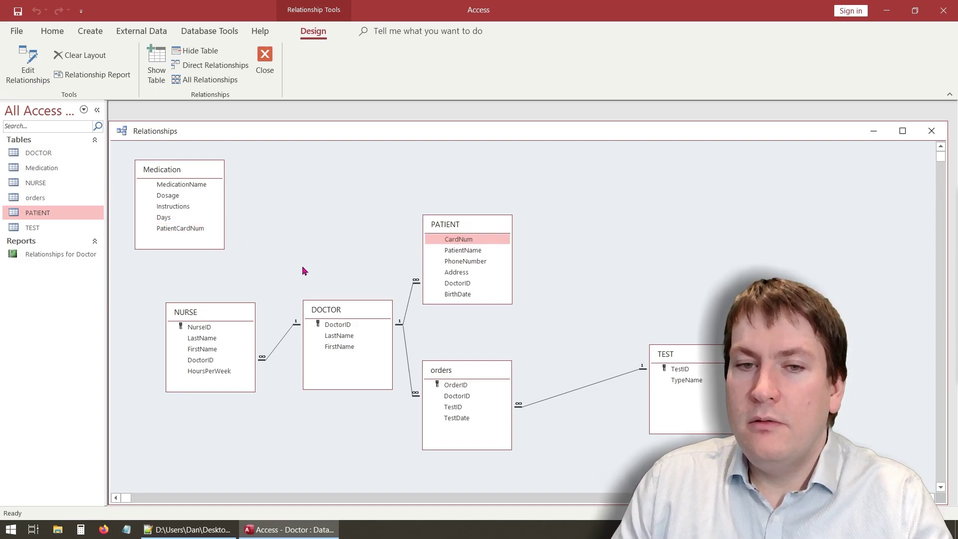
pyautogui.moveTo(178, 235); pyautogui.dragTo(455, 241)
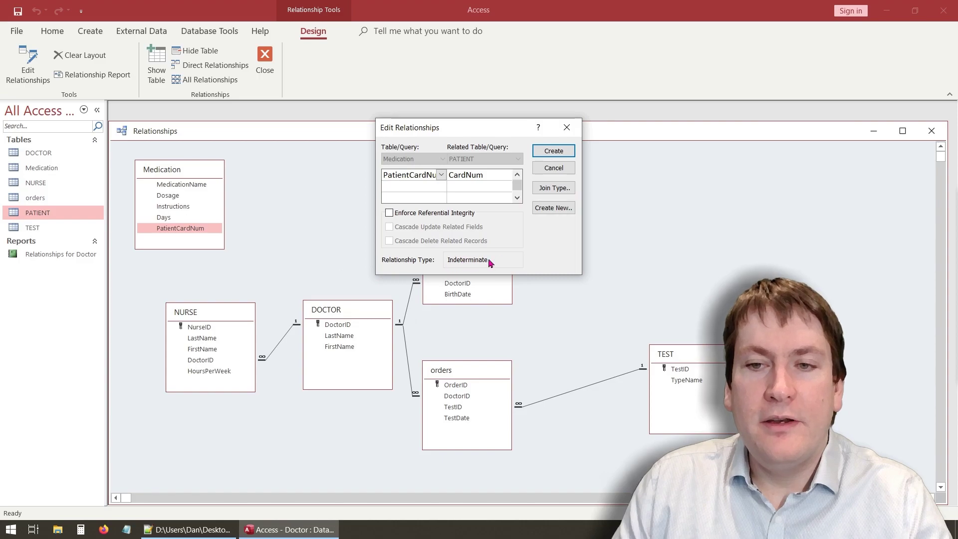
pyautogui.click(389, 213)
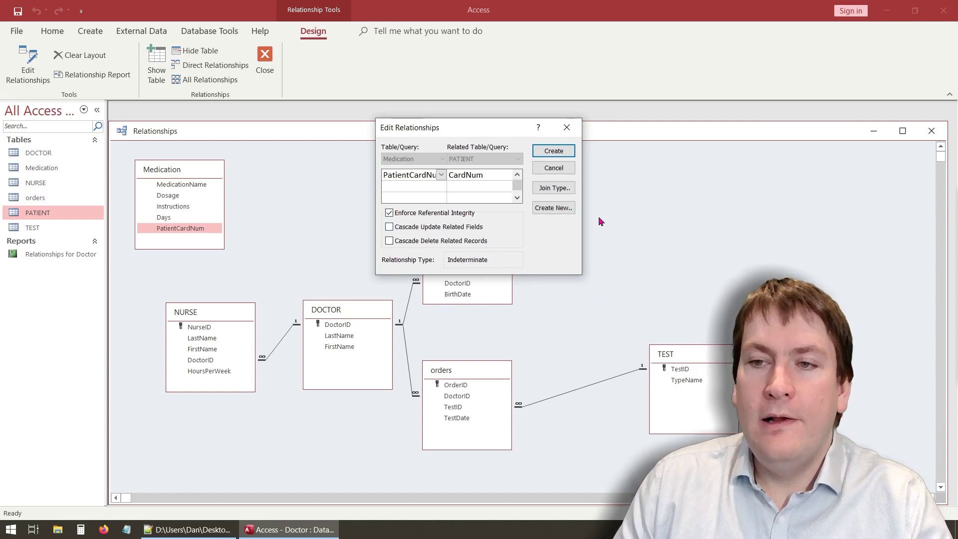
pyautogui.click(567, 154)
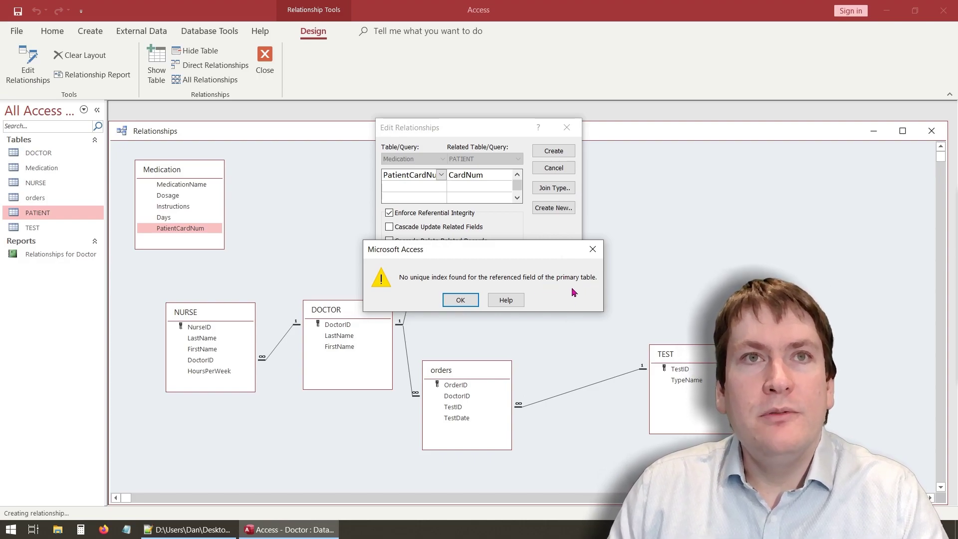
pyautogui.click(458, 304)
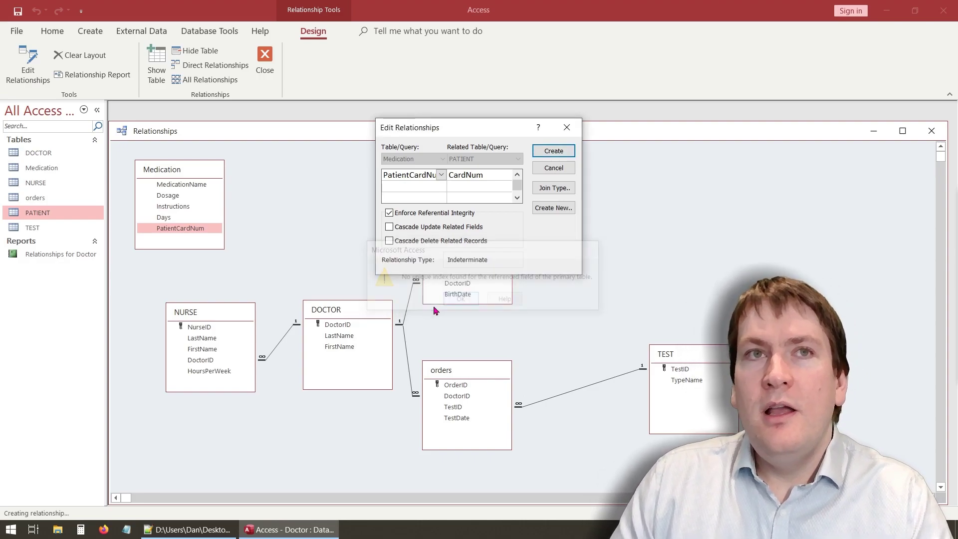
pyautogui.click(569, 167)
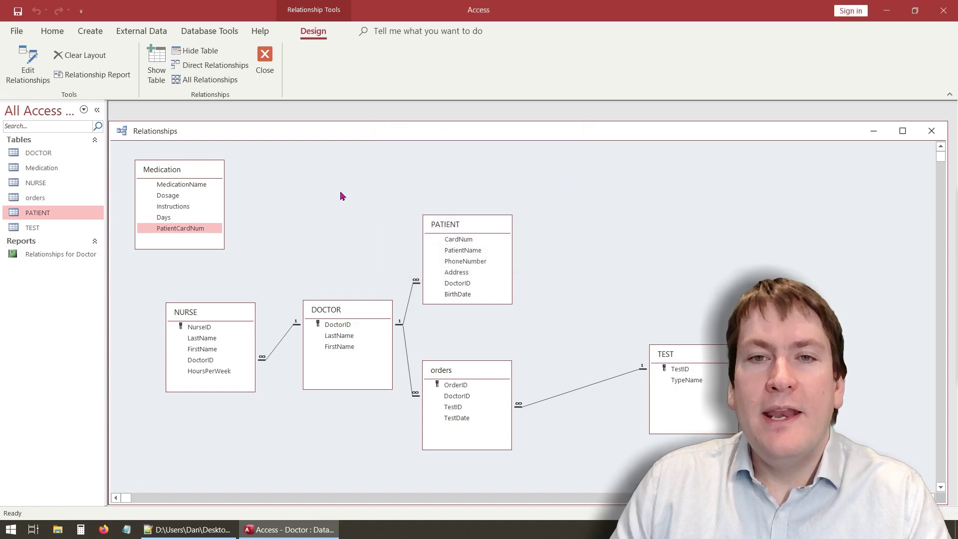
# Step: Close the Relationships window, keeping the rearranged diagram layout
pyautogui.click(265, 60)
pyautogui.click(437, 300)
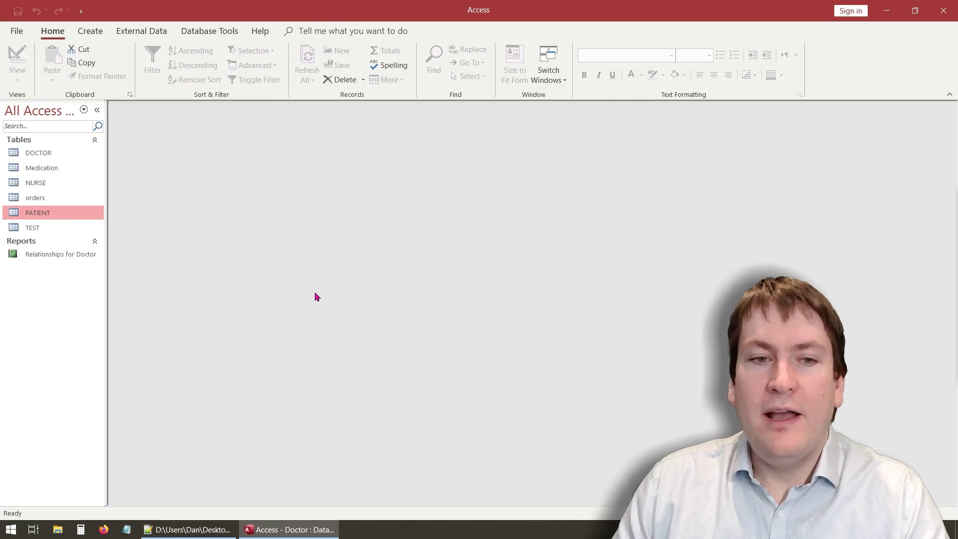
# Step: Examine the data types and field sizes of Medication's fields in Design View, including PatientCardNum, and close the table
pyautogui.doubleClick(62, 170)
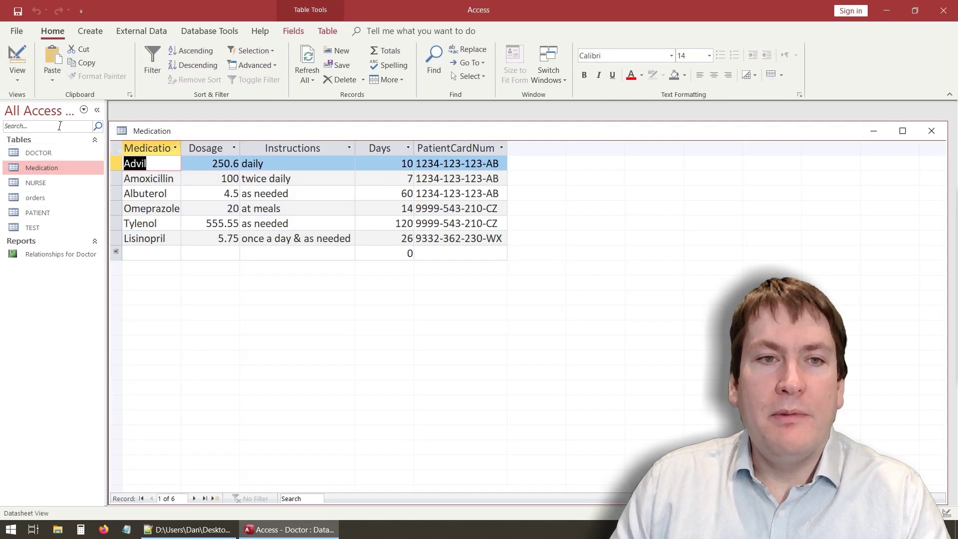
pyautogui.click(18, 56)
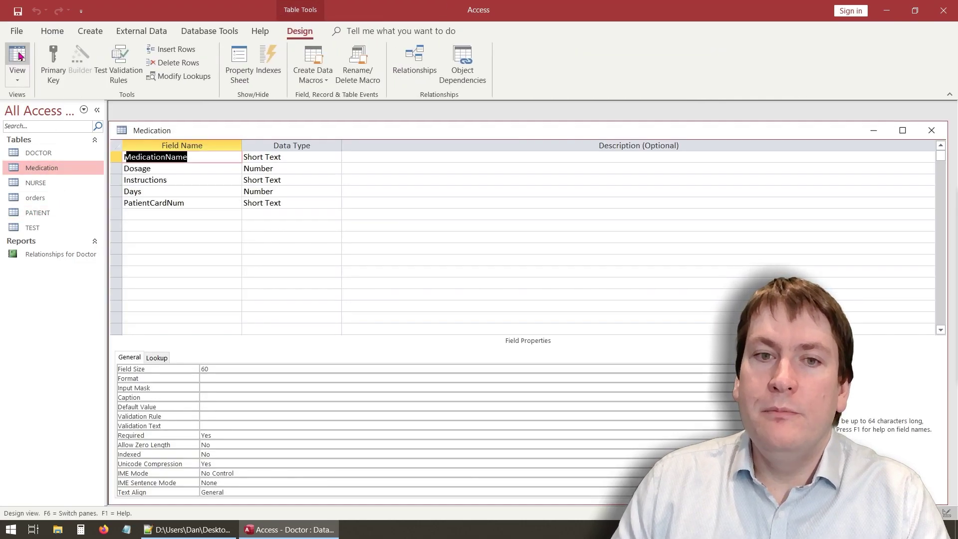
pyautogui.click(190, 253)
pyautogui.click(188, 157)
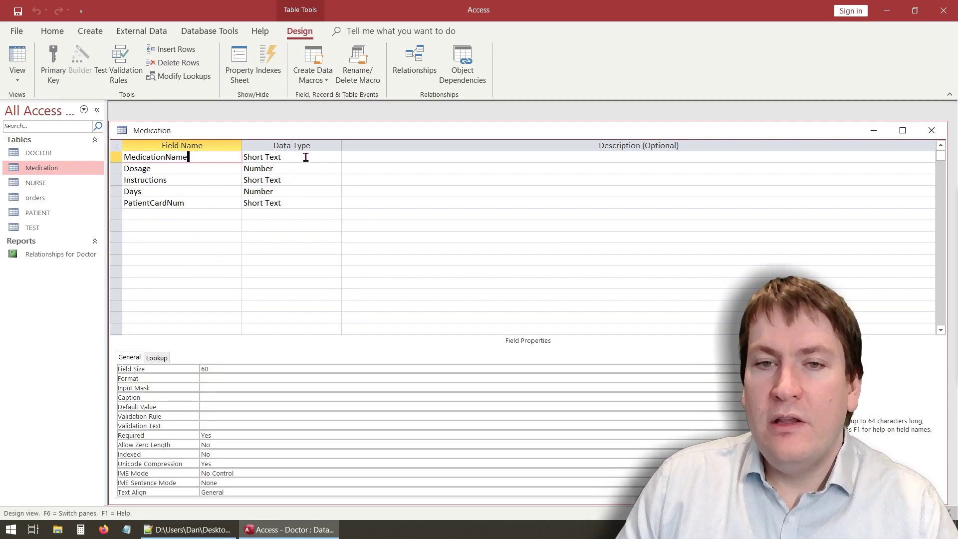
pyautogui.click(208, 169)
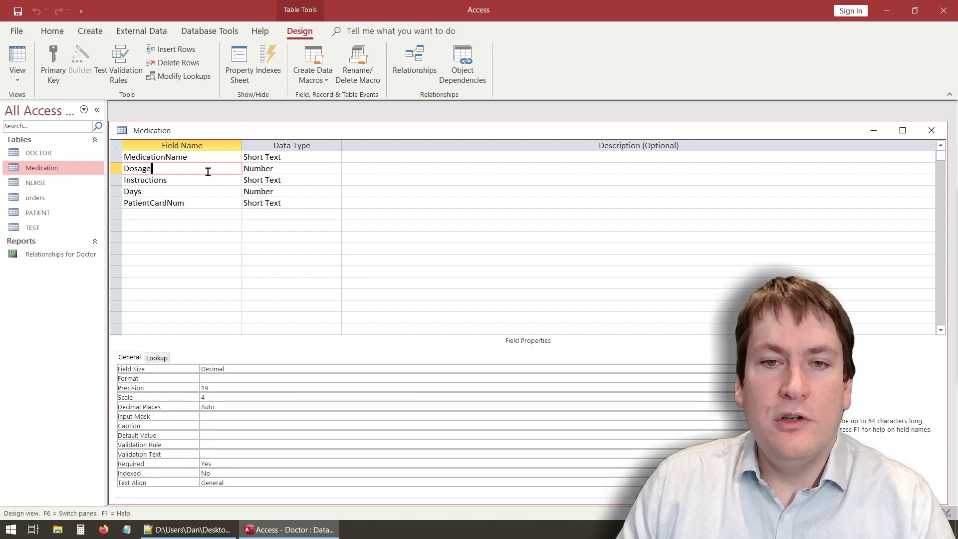
pyautogui.doubleClick(227, 184)
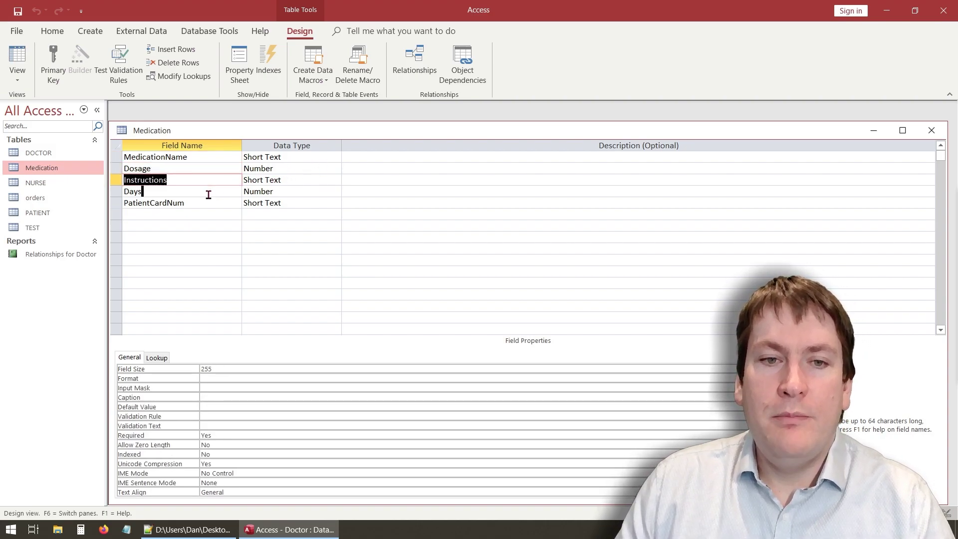
pyautogui.click(208, 194)
pyautogui.click(293, 192)
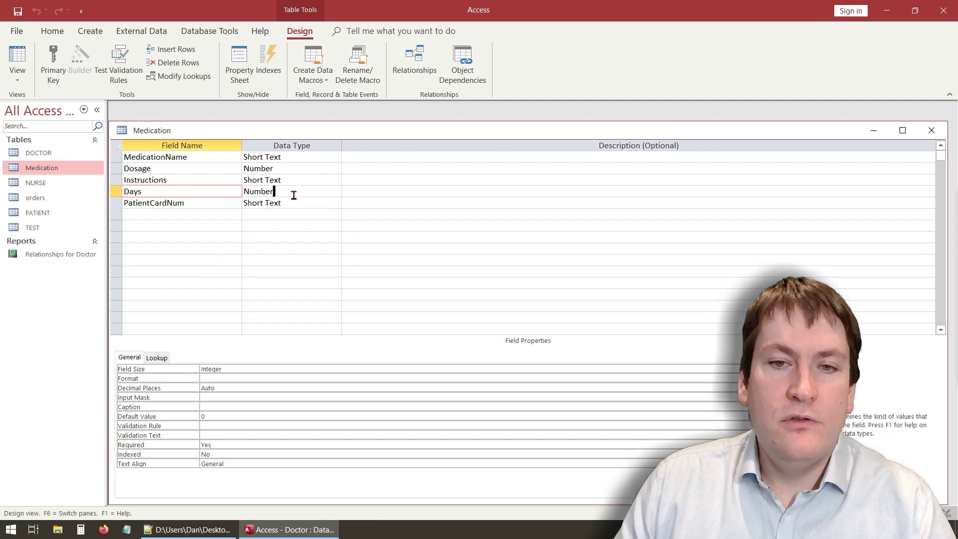
pyautogui.click(209, 204)
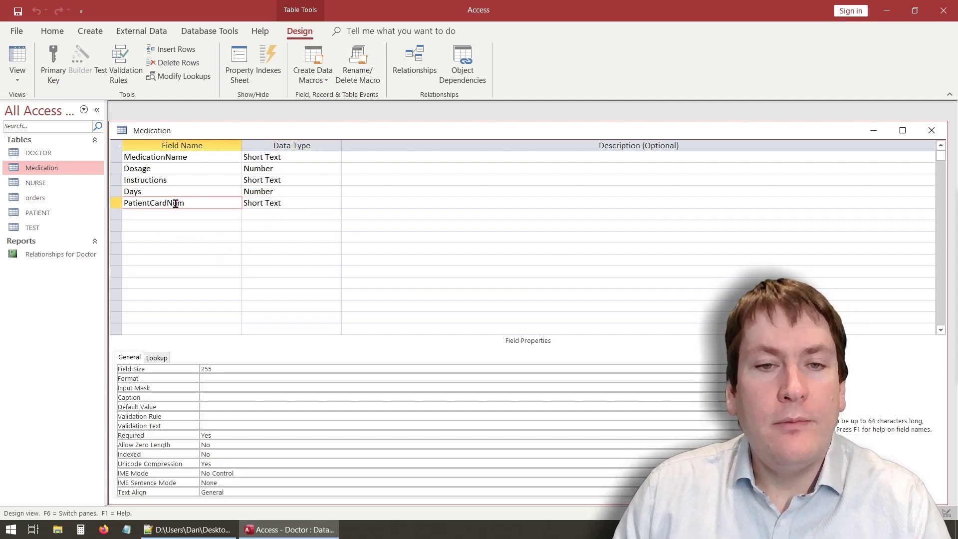
pyautogui.click(290, 203)
pyautogui.click(214, 368)
pyautogui.click(206, 260)
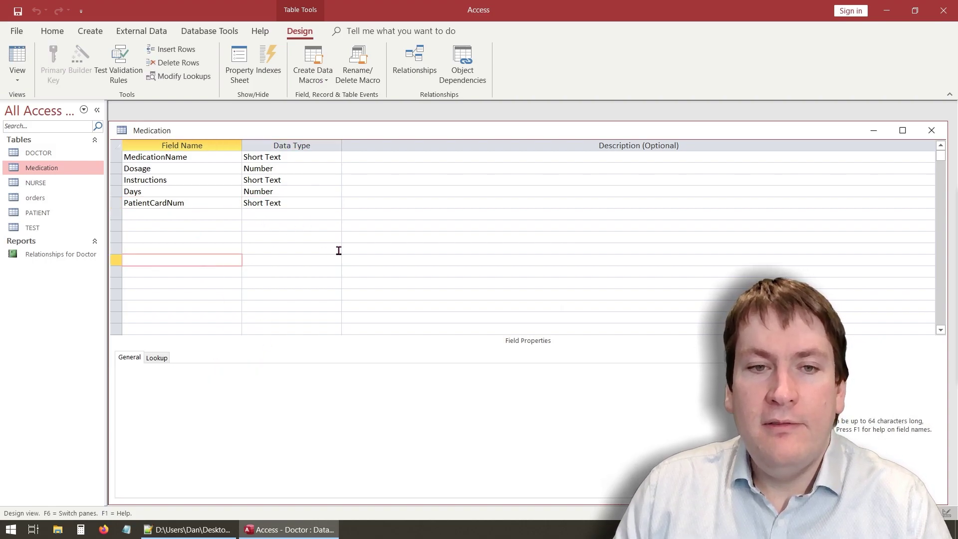
pyautogui.click(931, 131)
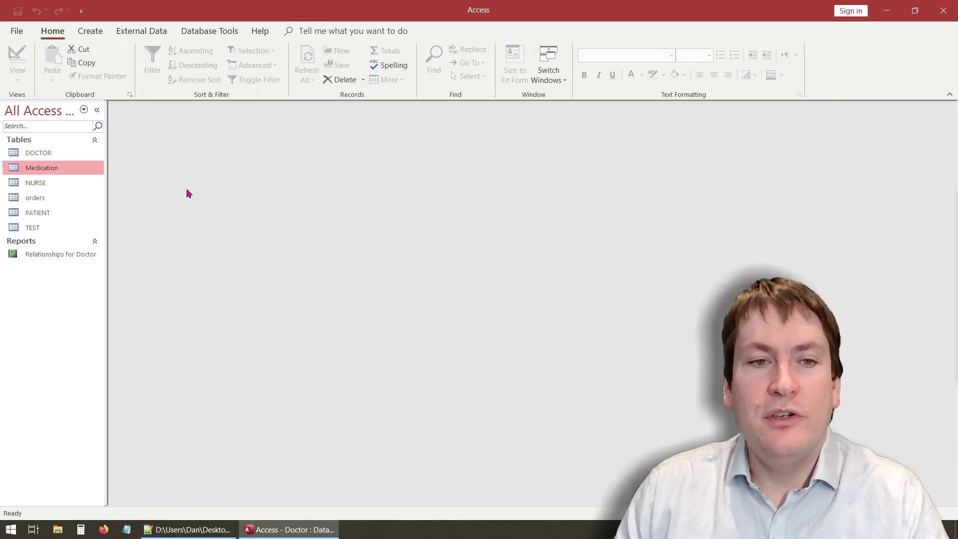
# Step: Make CardNum the primary key of the PATIENT table in Design View, then save and close the table
pyautogui.doubleClick(45, 213)
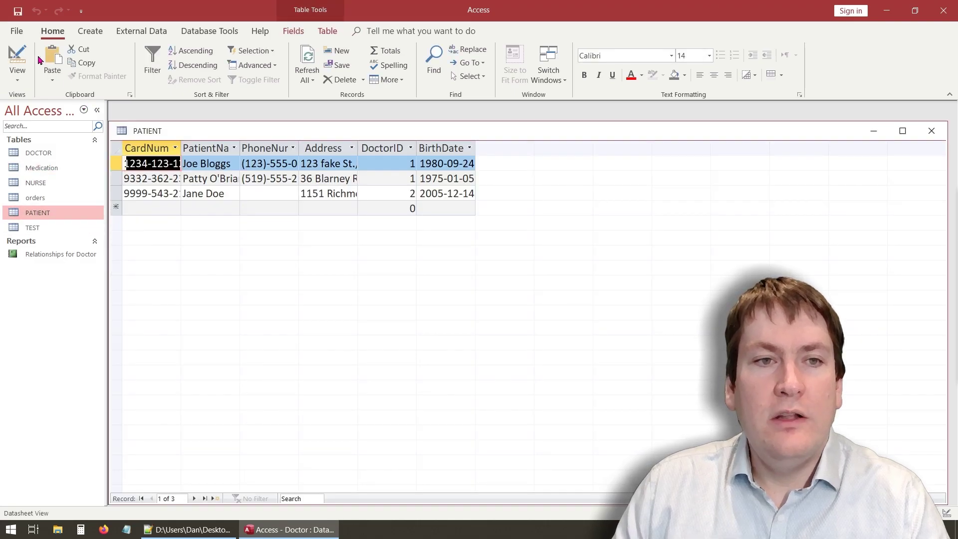
pyautogui.click(18, 57)
pyautogui.click(209, 237)
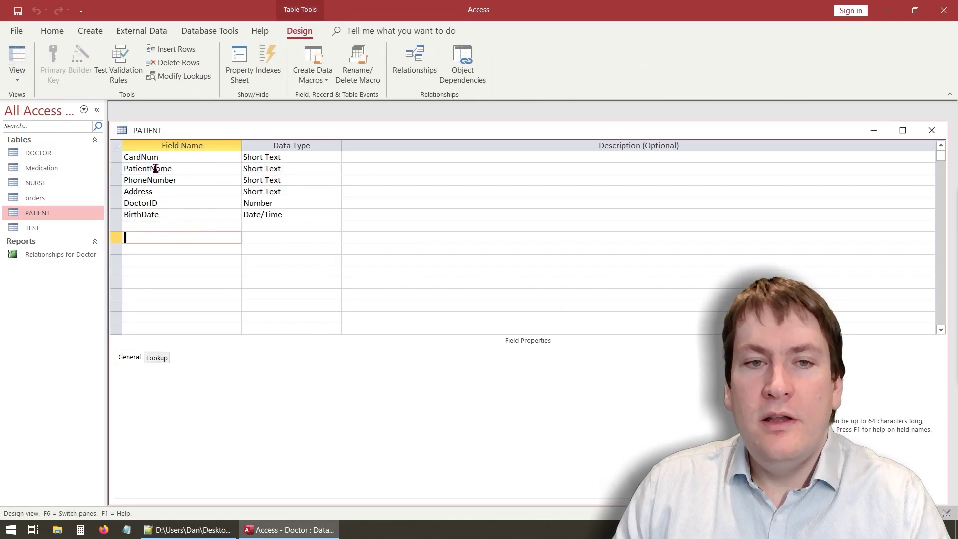
pyautogui.click(157, 158)
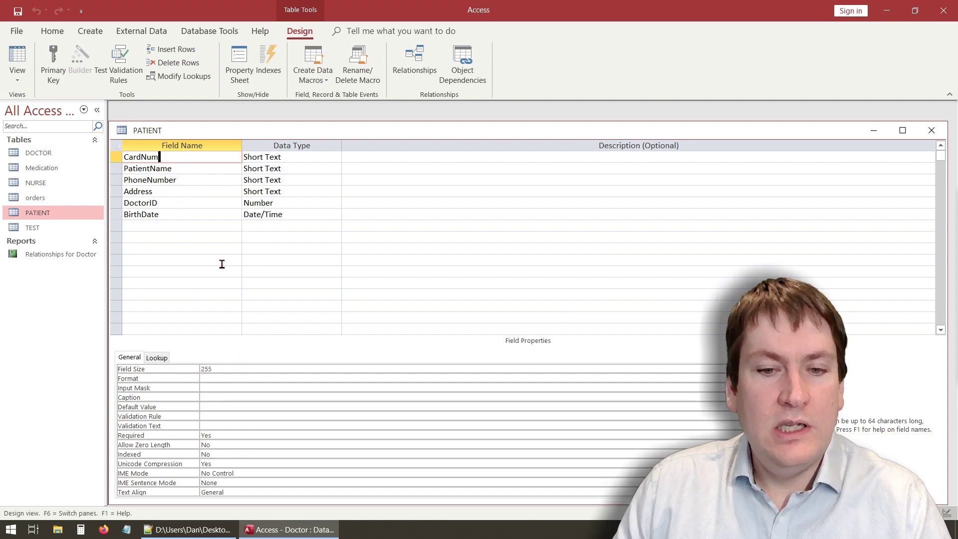
pyautogui.click(188, 238)
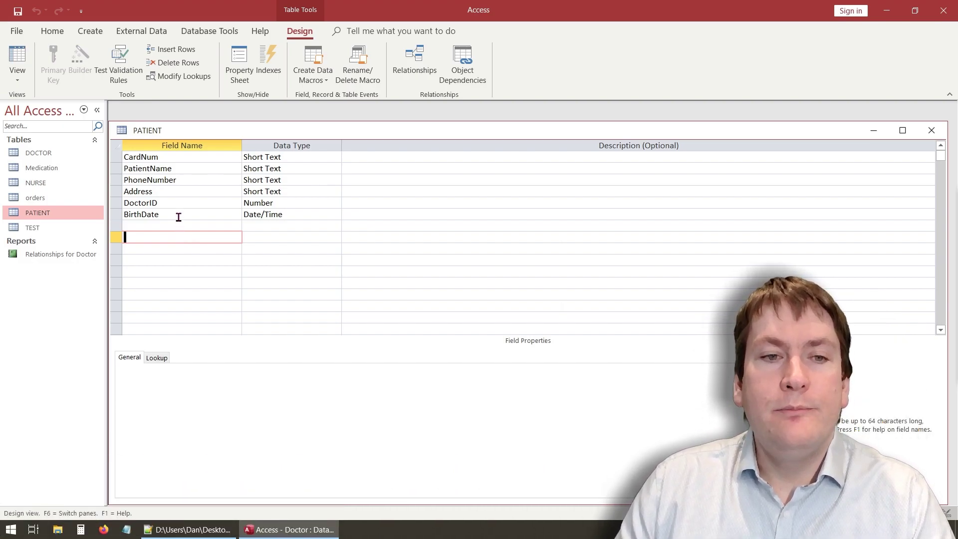
pyautogui.click(152, 158)
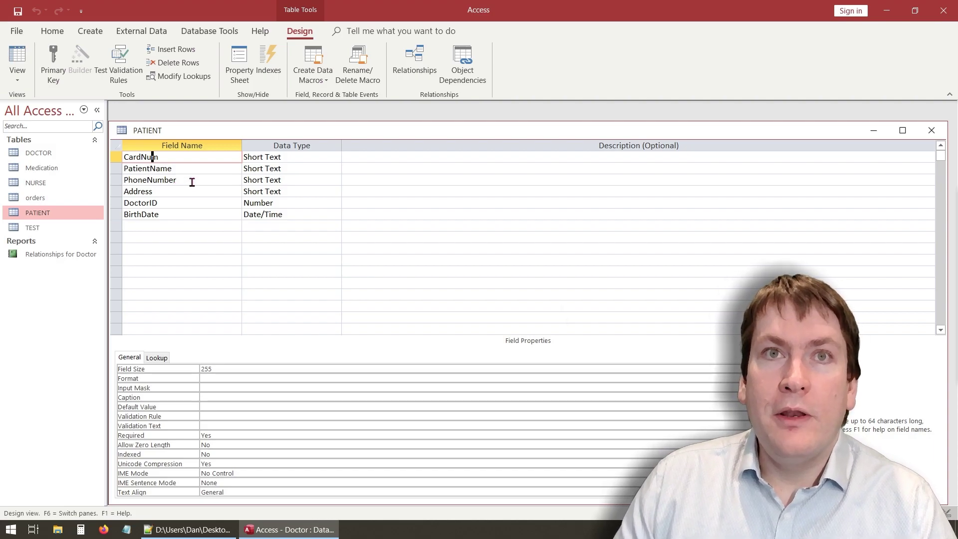
pyautogui.click(56, 59)
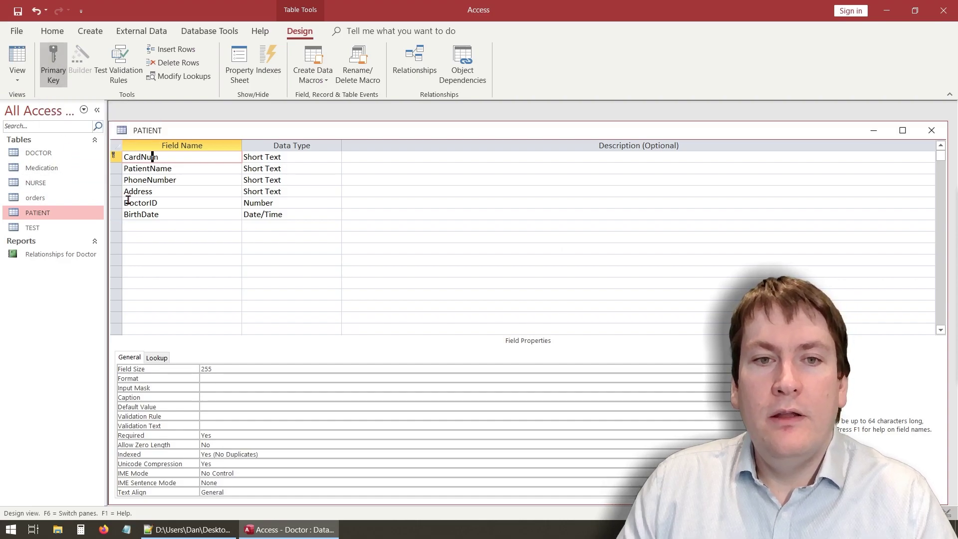
pyautogui.click(165, 235)
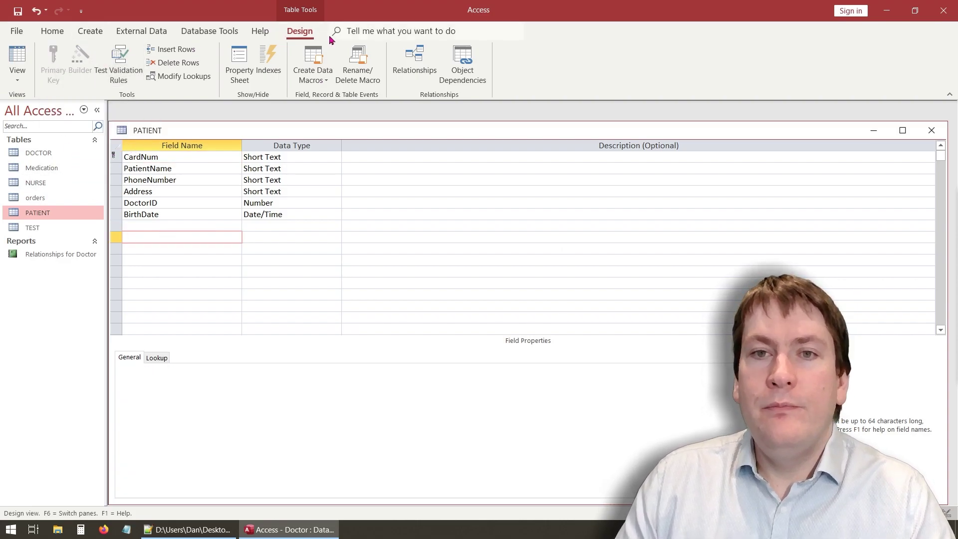
pyautogui.click(938, 134)
pyautogui.click(451, 301)
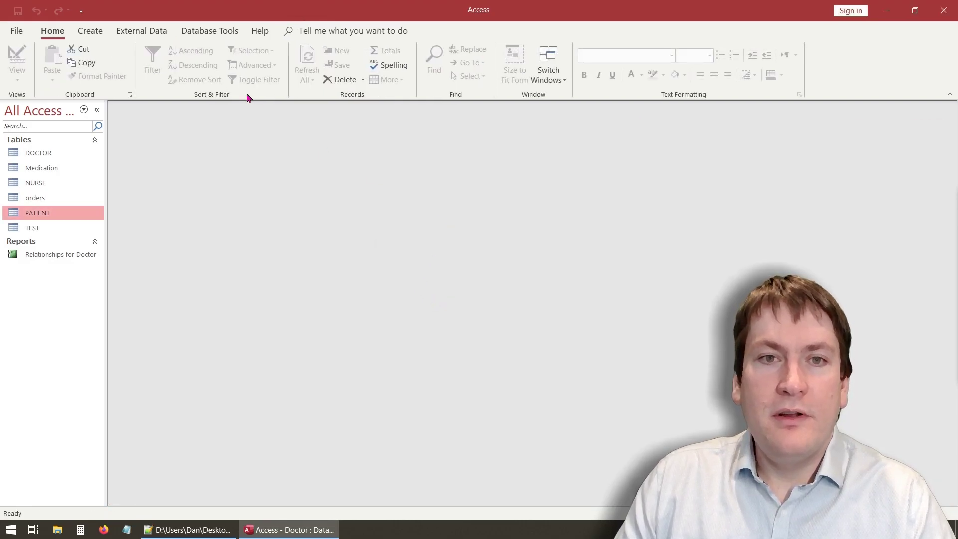
# Step: Relate Medication's PatientCardNum to PATIENT's CardNum with referential integrity enforced, and close the Relationships window
pyautogui.click(206, 31)
pyautogui.click(155, 61)
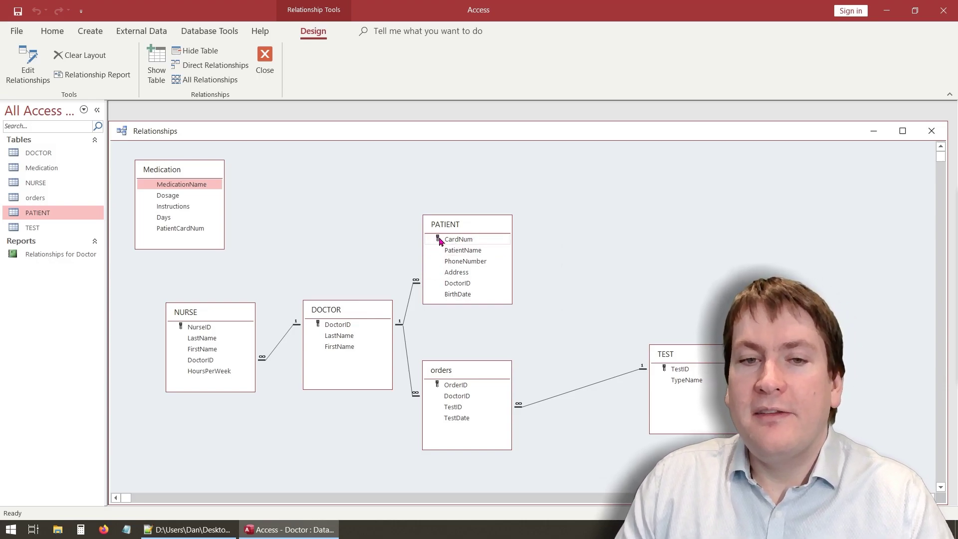
pyautogui.click(202, 230)
pyautogui.moveTo(202, 234); pyautogui.dragTo(451, 240)
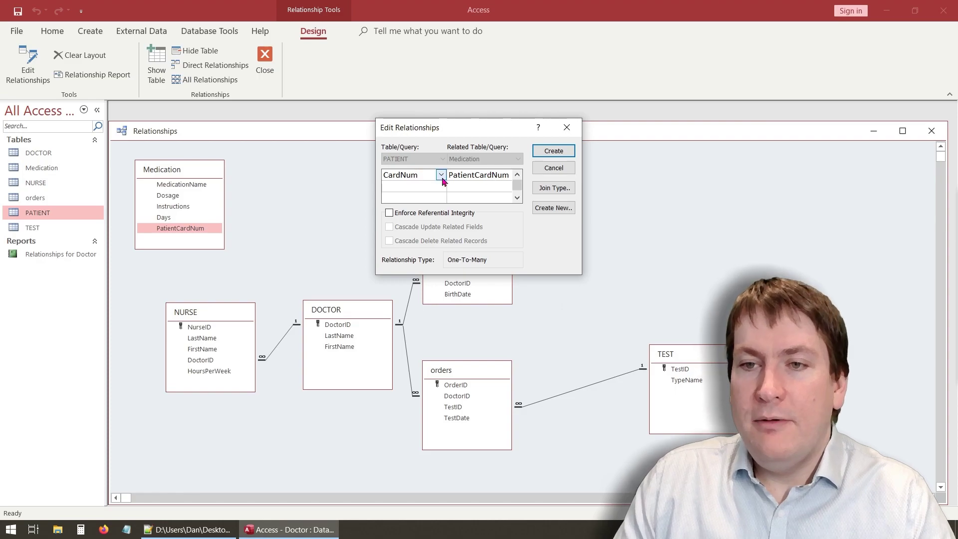
pyautogui.click(390, 213)
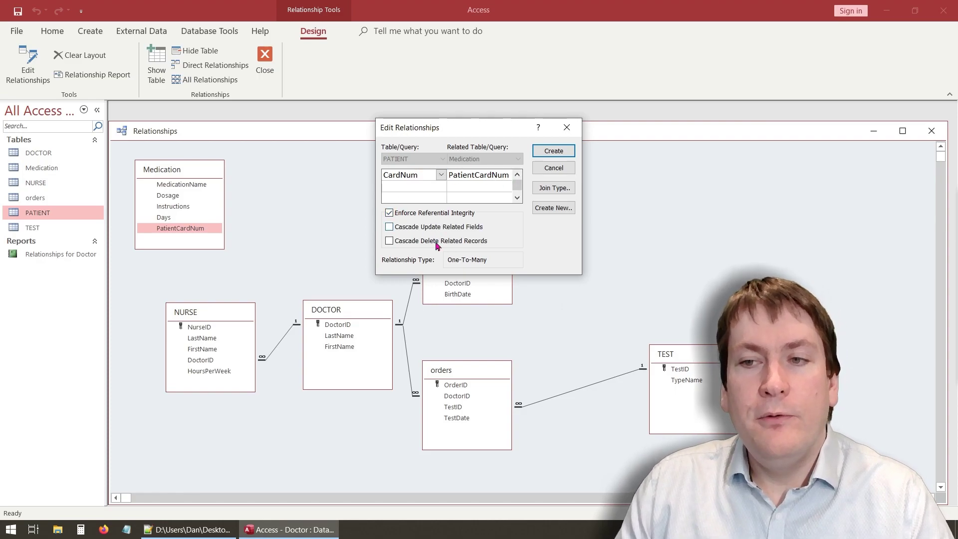
pyautogui.click(570, 155)
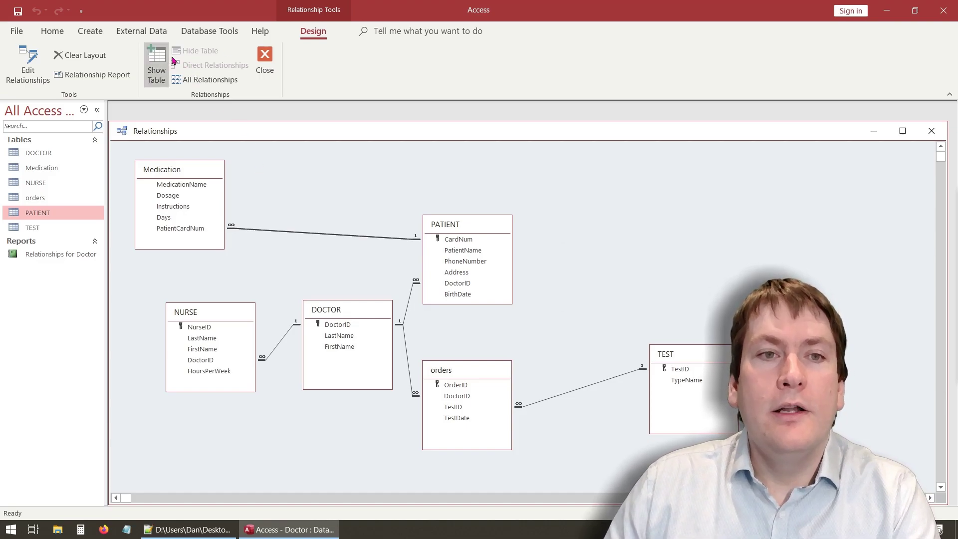
pyautogui.click(53, 32)
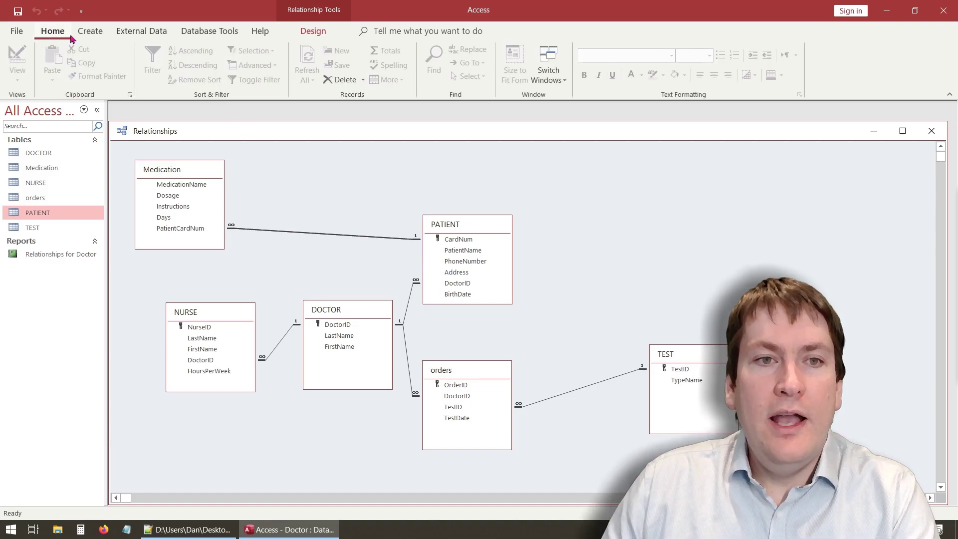
pyautogui.click(312, 31)
pyautogui.click(267, 53)
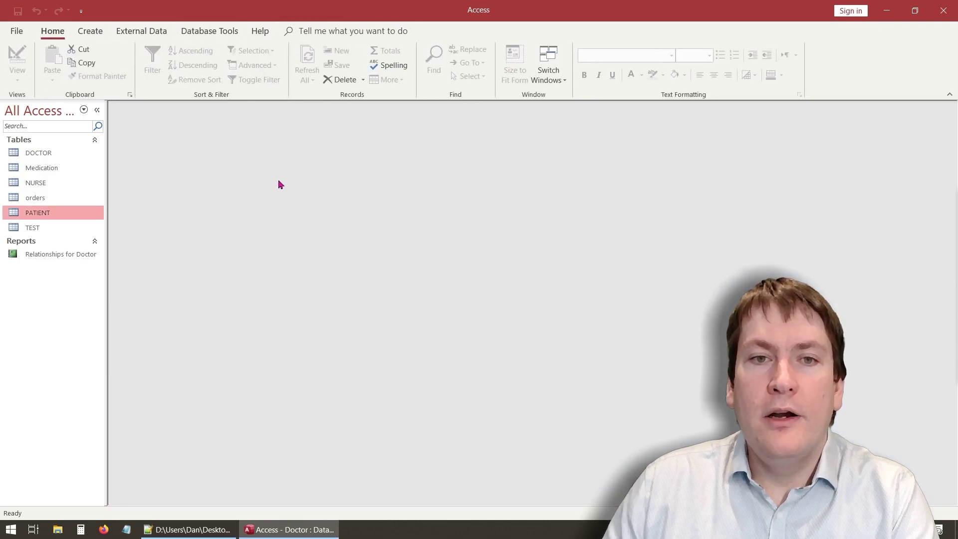
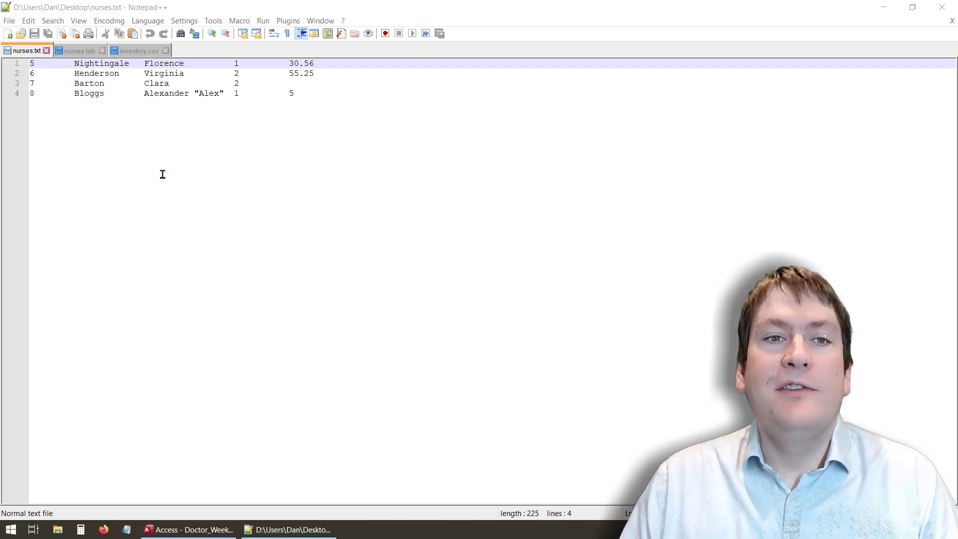
# Step: Show all characters, including spaces and line endings, for nurses.txt in Notepad++
pyautogui.click(44, 73)
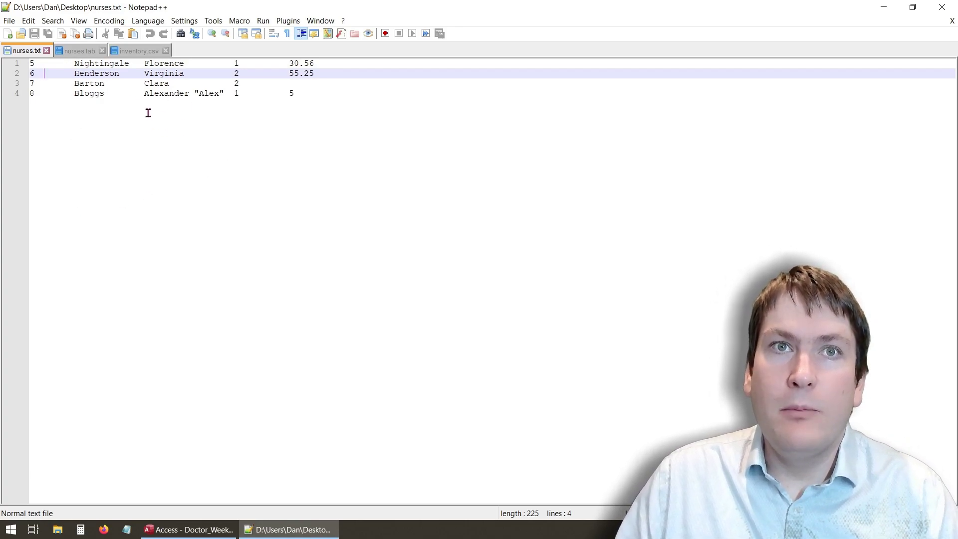
pyautogui.click(79, 21)
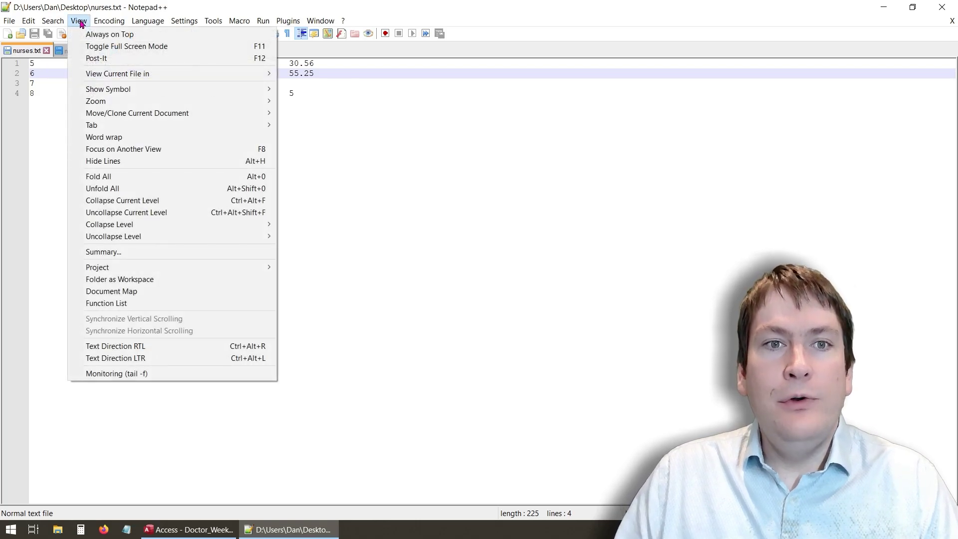
pyautogui.moveTo(239, 90)
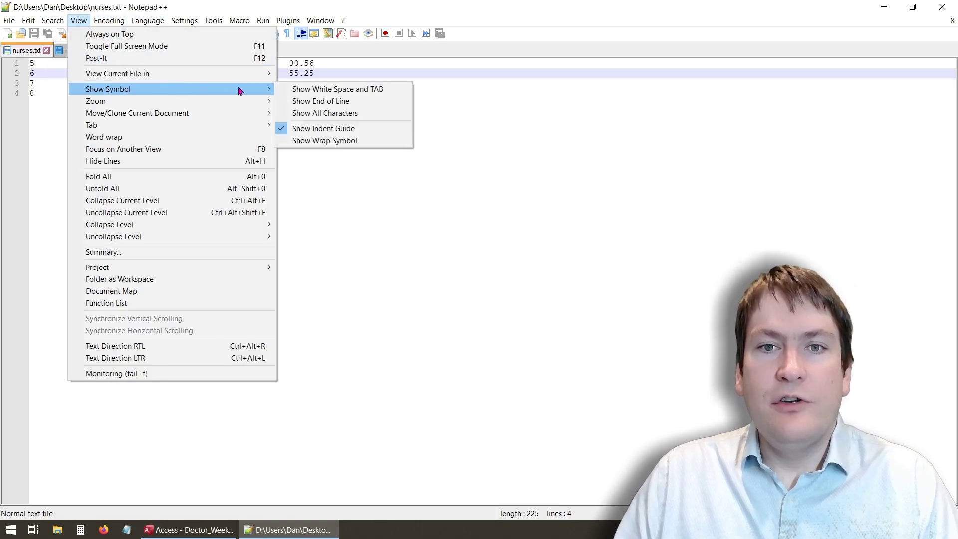
pyautogui.click(355, 116)
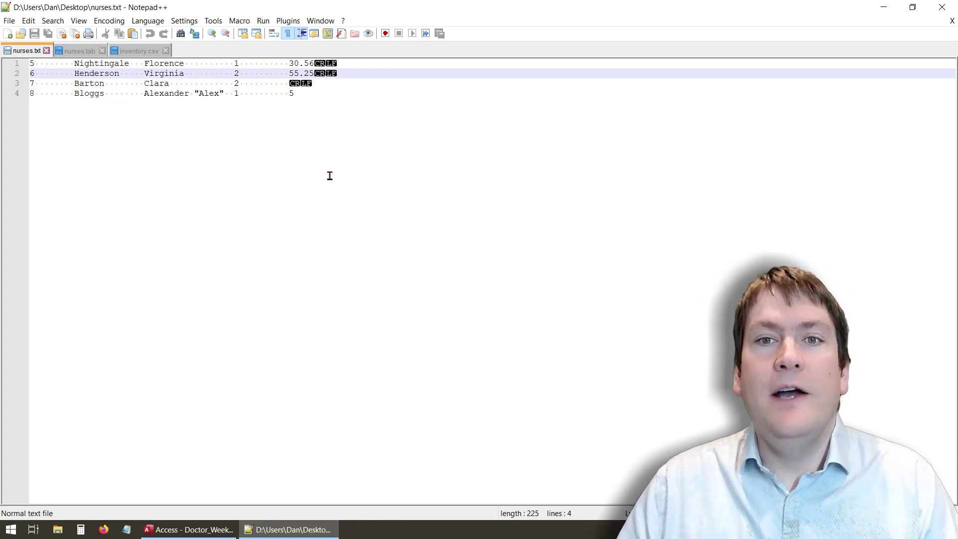
# Step: Enlarge the text of nurses.txt and examine how spaces align the columns and how each record line ends
pyautogui.click(45, 73)
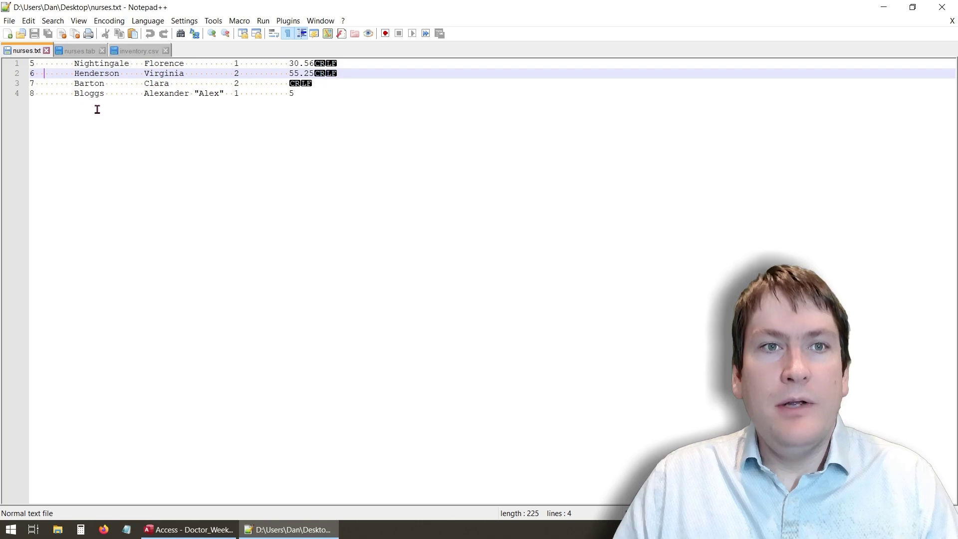
pyautogui.click(79, 20)
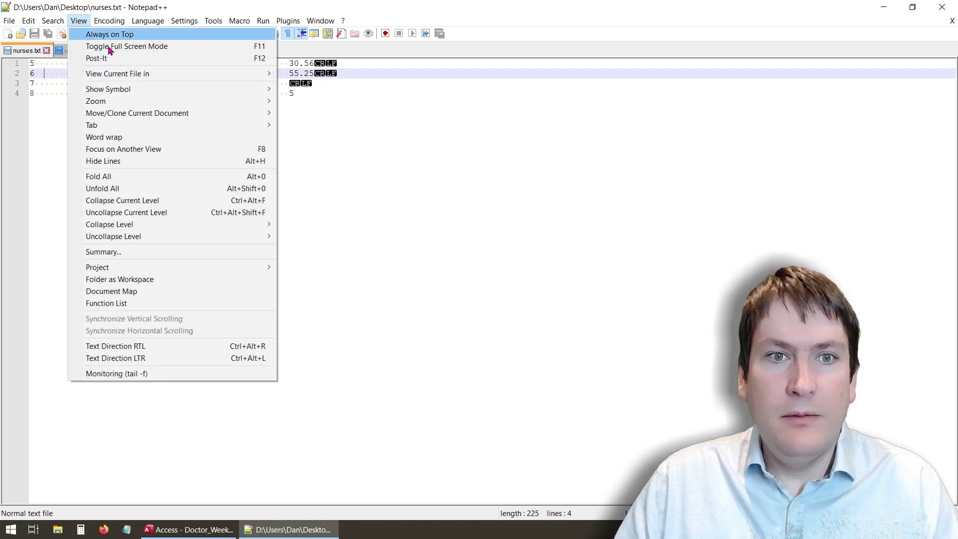
pyautogui.moveTo(216, 101)
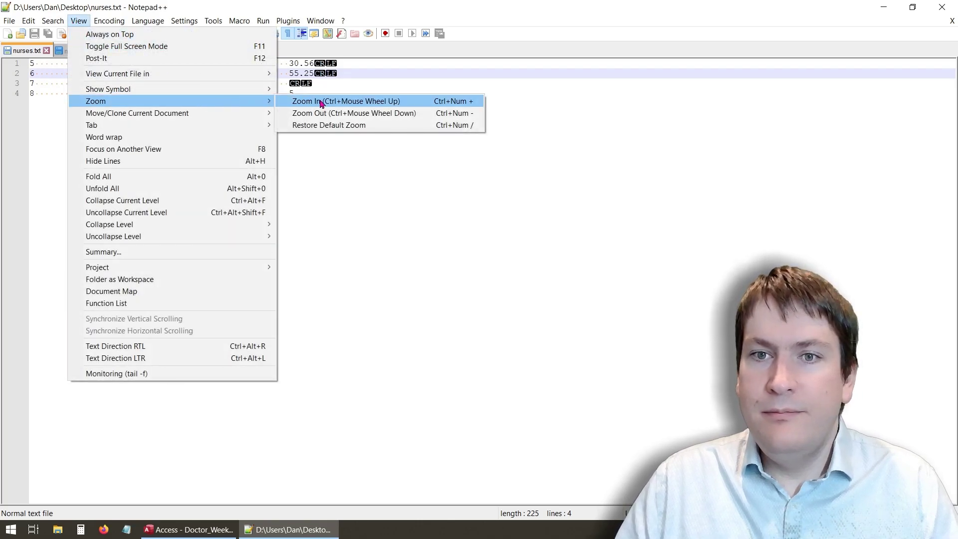
pyautogui.click(441, 101)
pyautogui.scroll(3, 415, 149)
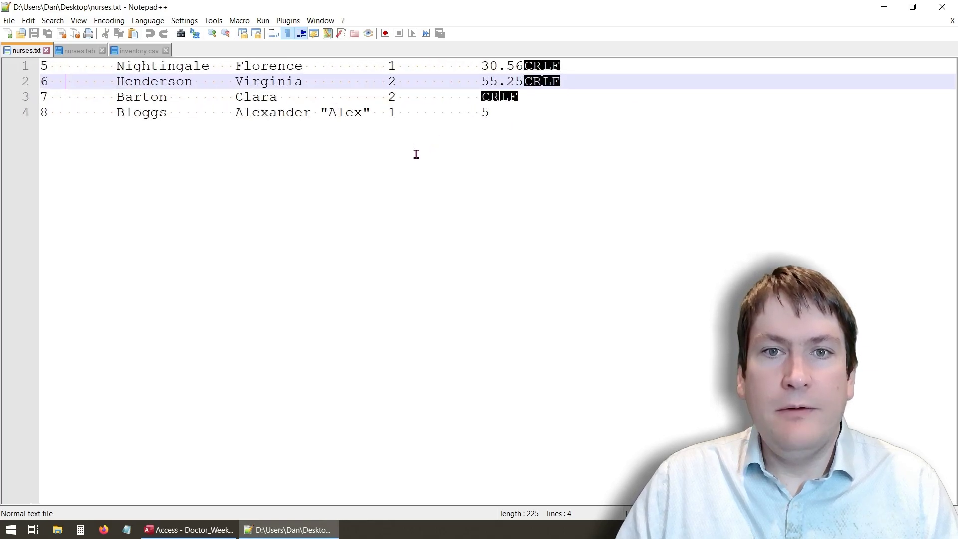
pyautogui.scroll(1, 416, 154)
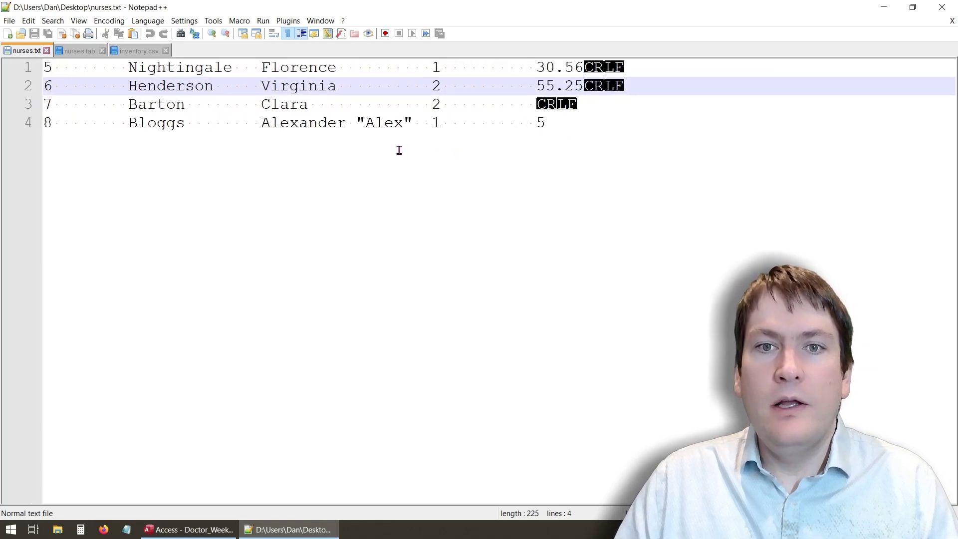
pyautogui.click(59, 68)
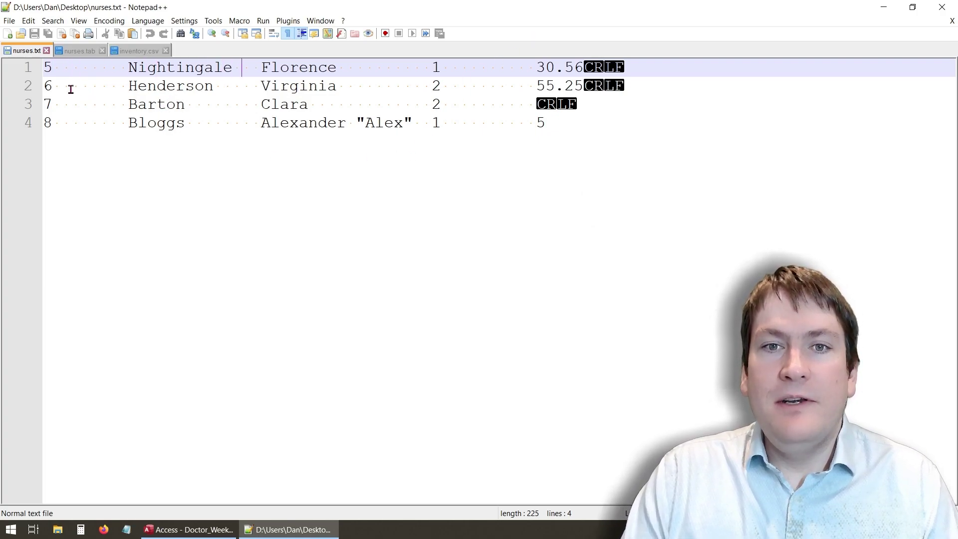
pyautogui.press('Right')
pyautogui.press('Down')
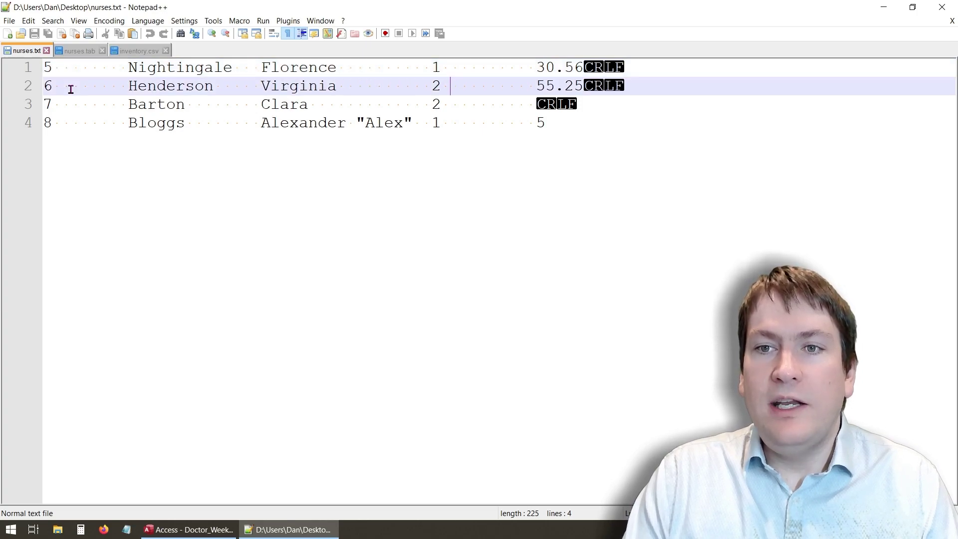
pyautogui.press('Down')
pyautogui.press('Left')
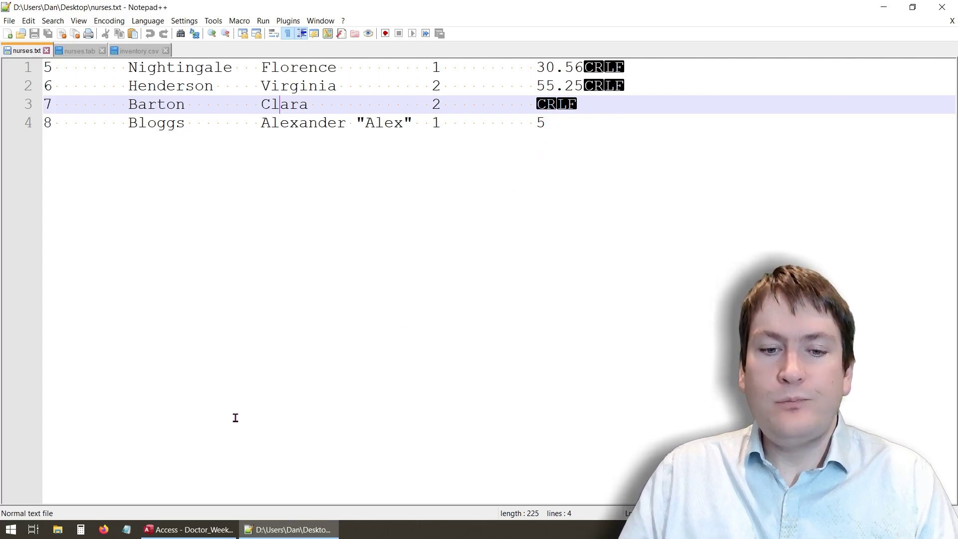
# Step: Switch to Access, compare the NURSE table's fields with the columns in nurses.txt, and close the table
pyautogui.click(201, 530)
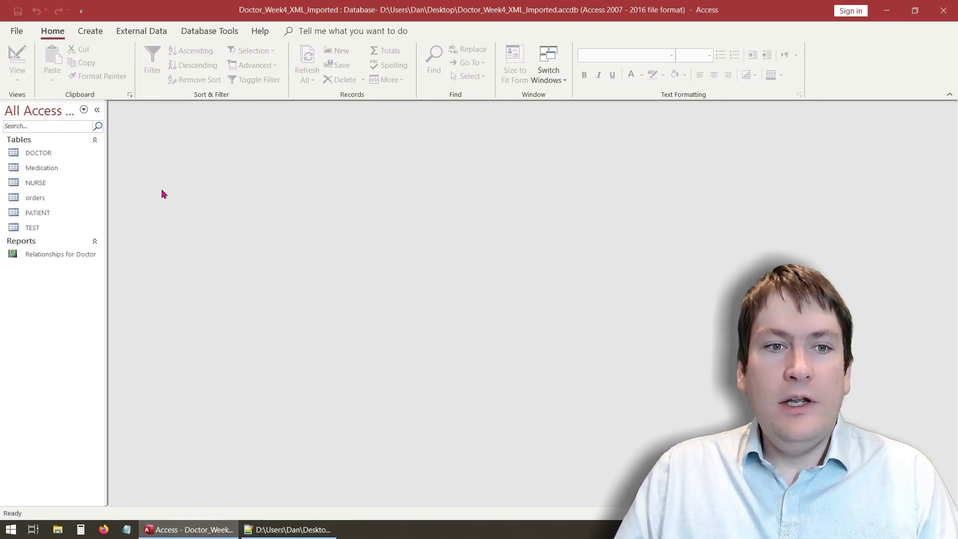
pyautogui.doubleClick(62, 183)
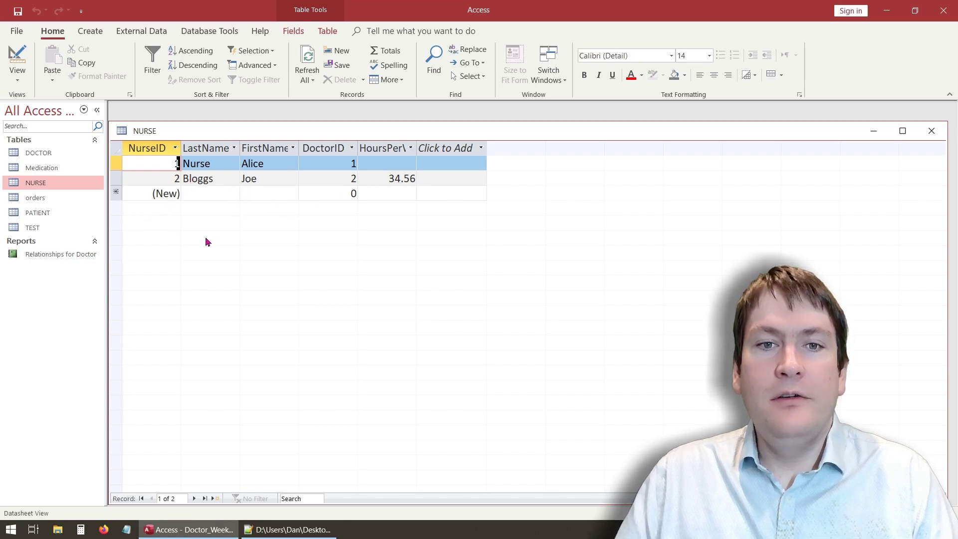
pyautogui.click(290, 529)
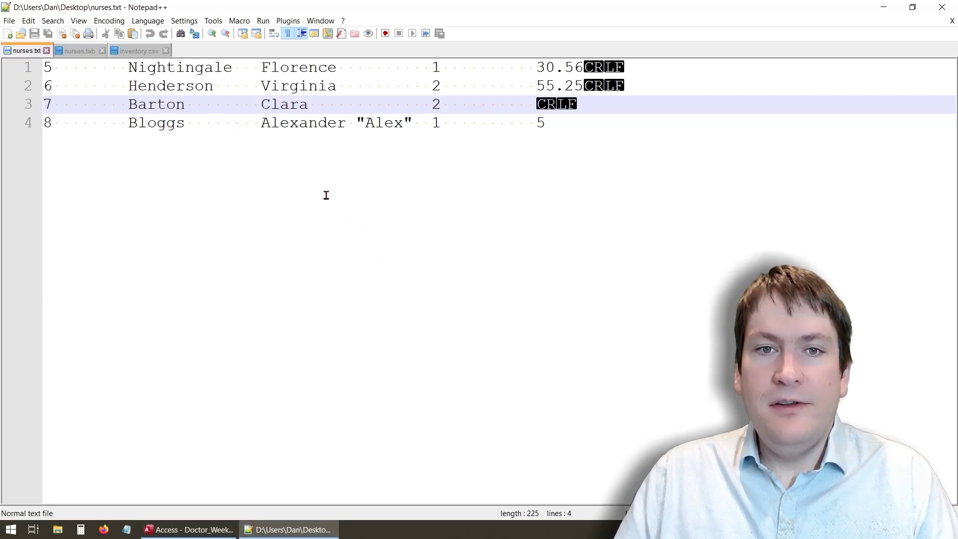
pyautogui.click(289, 529)
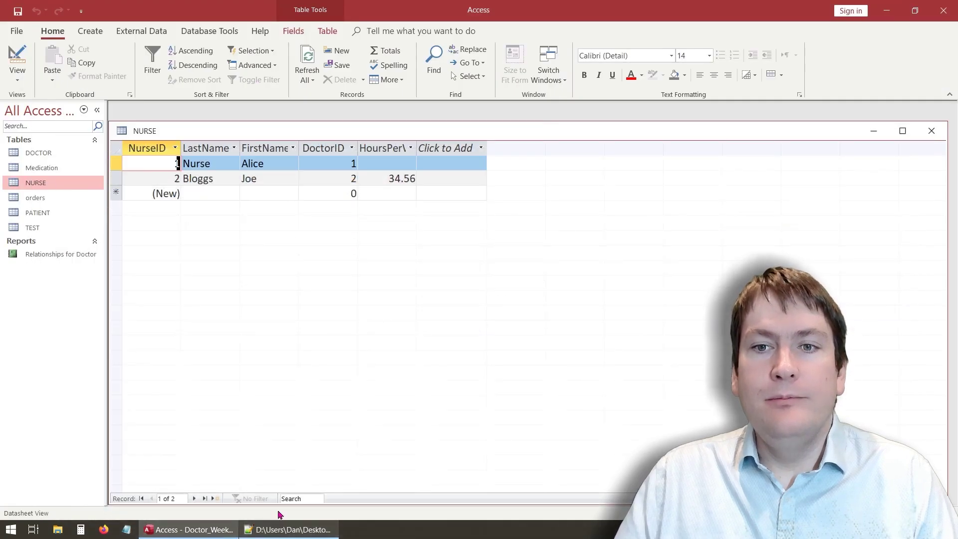
pyautogui.click(931, 130)
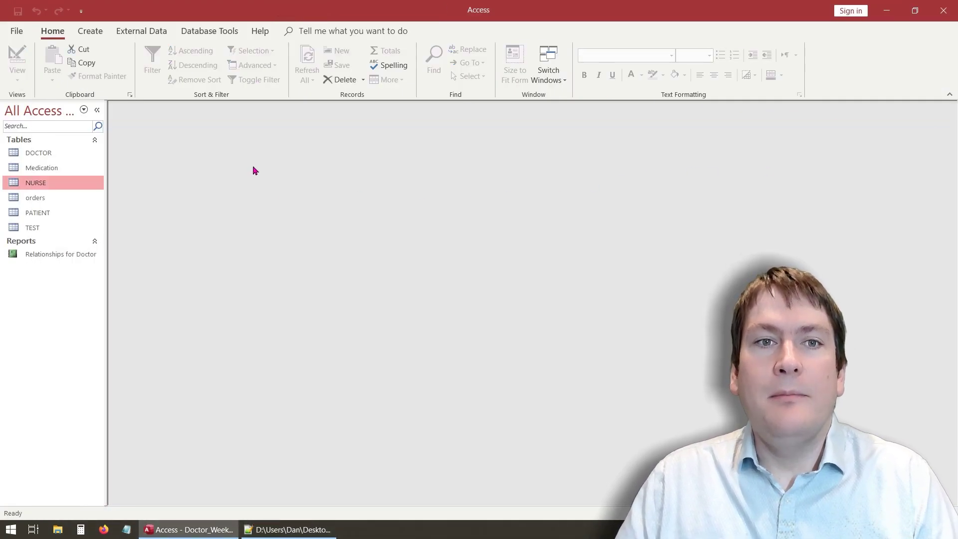
# Step: Start a text file import and choose nurses.txt from the Desktop as the source
pyautogui.click(154, 30)
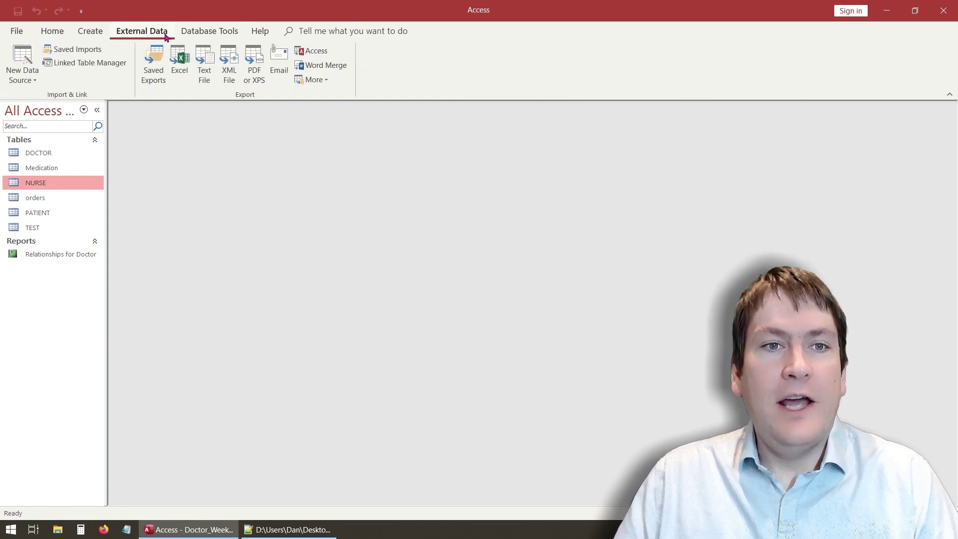
pyautogui.click(38, 82)
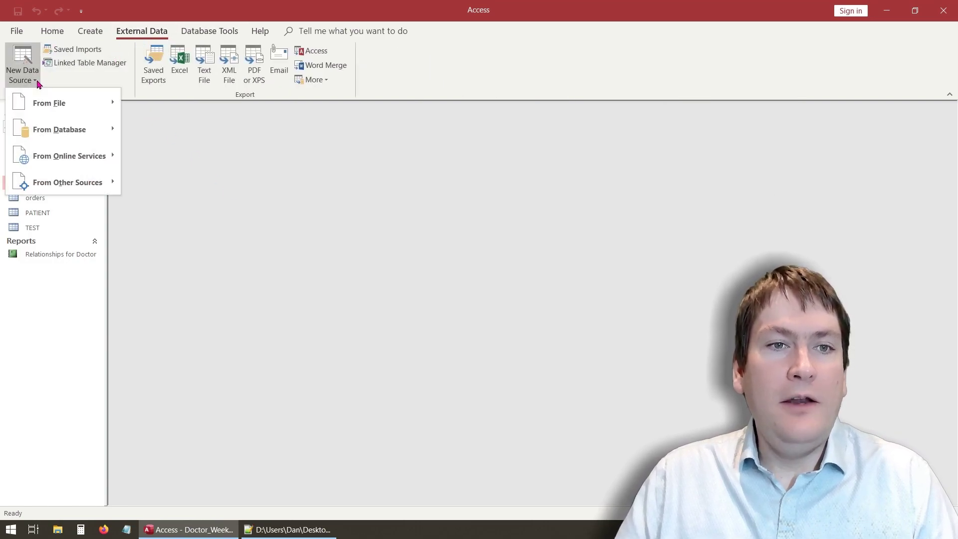
pyautogui.moveTo(88, 110)
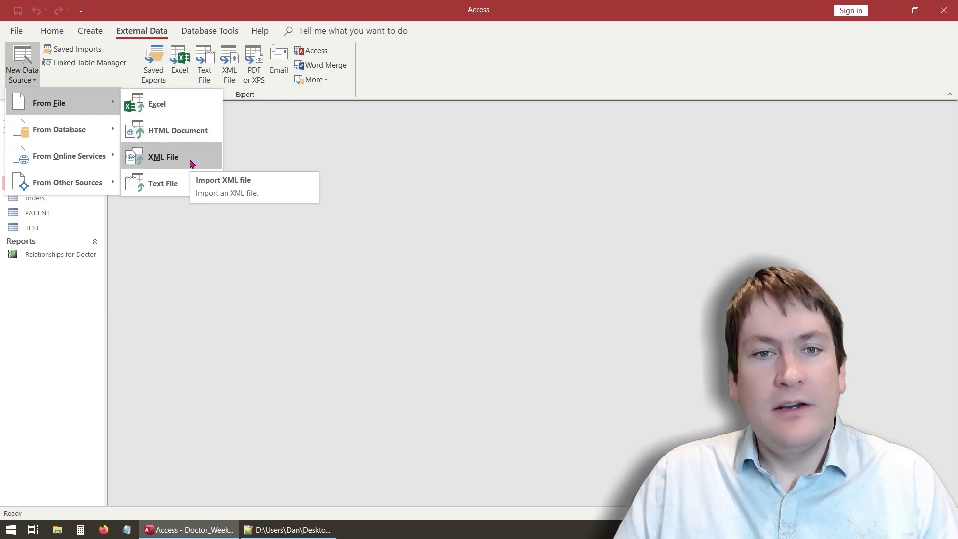
pyautogui.click(176, 187)
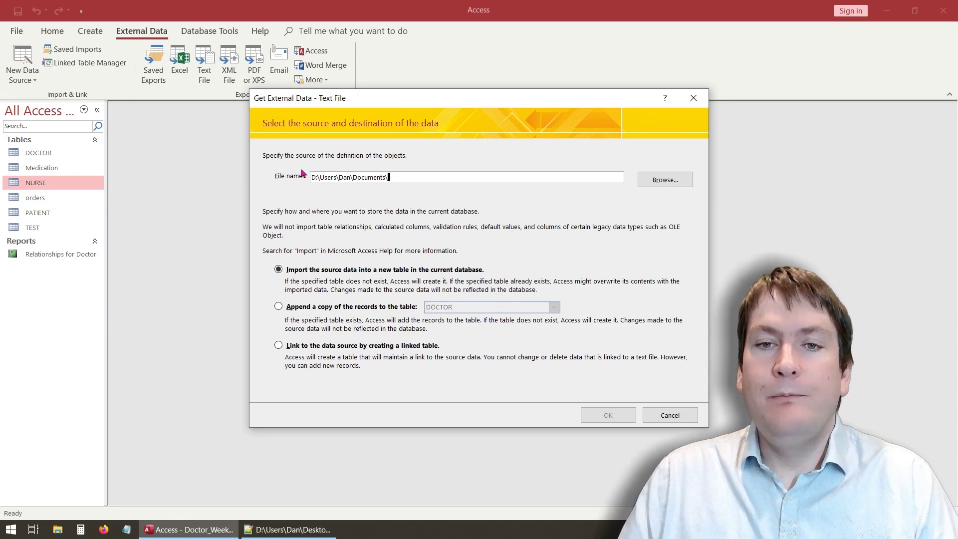
pyautogui.click(671, 180)
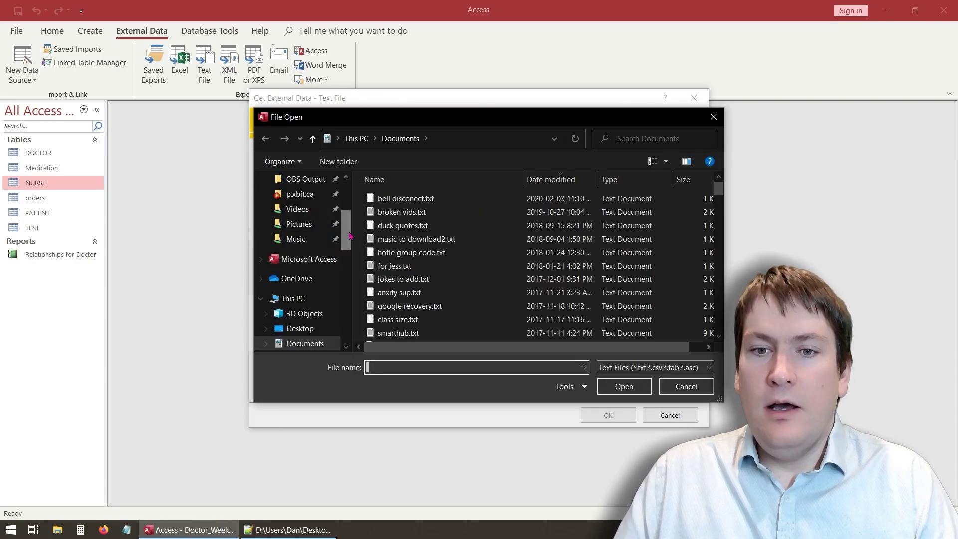
pyautogui.scroll(3, 309, 220)
pyautogui.click(311, 206)
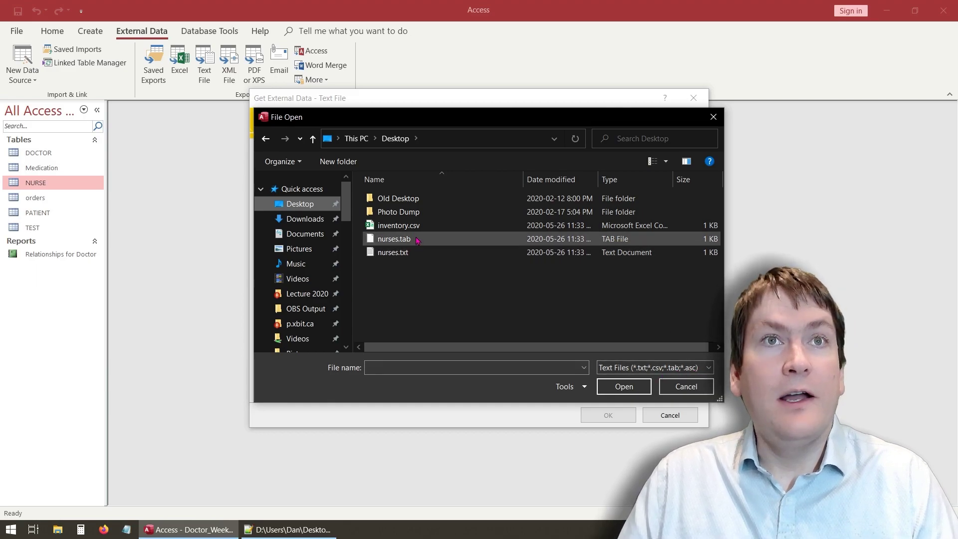
pyautogui.click(410, 253)
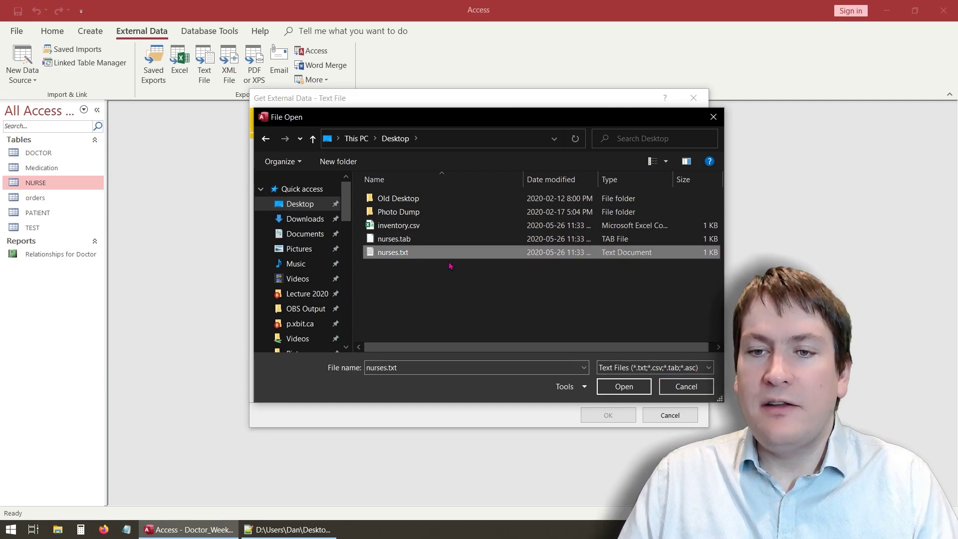
pyautogui.click(623, 390)
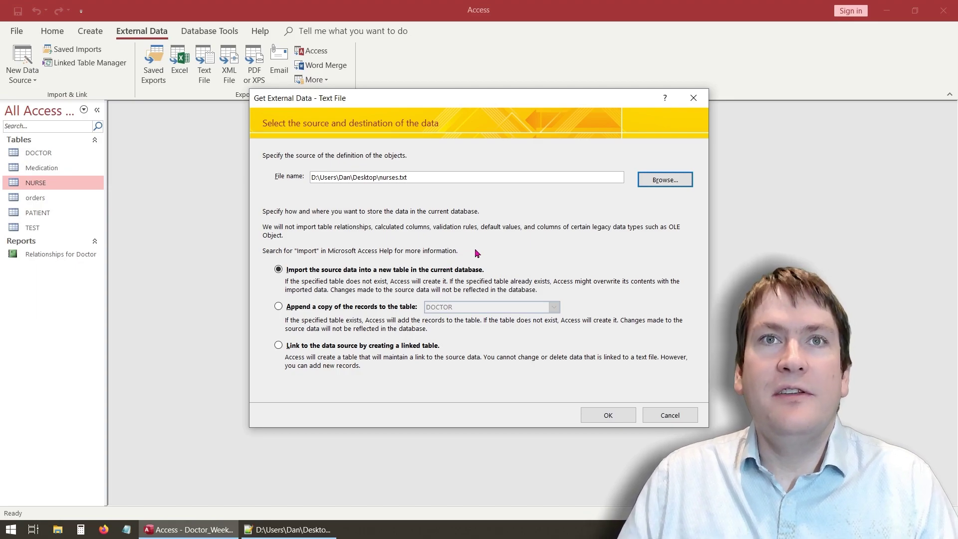
# Step: Set the import to append a copy of the records to the NURSE table and proceed to the text wizard
pyautogui.click(313, 307)
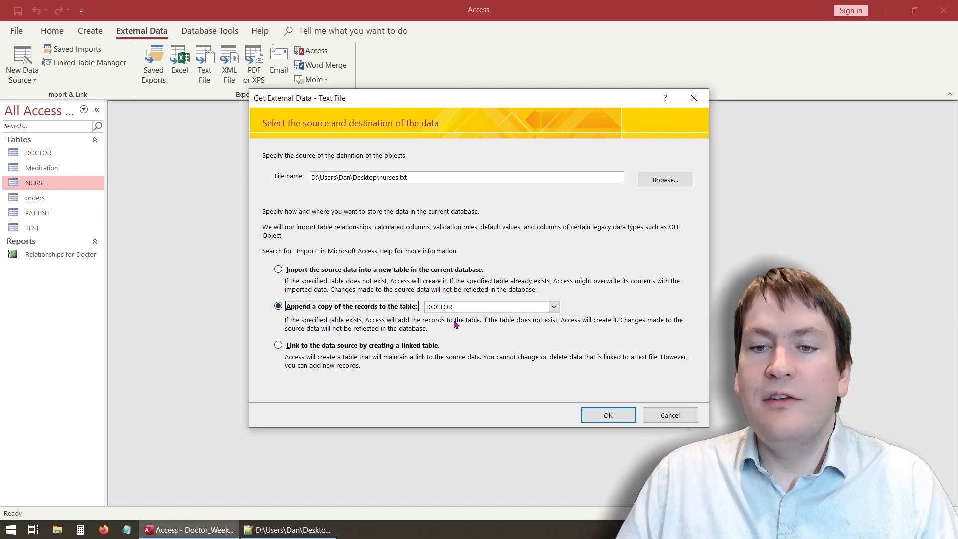
pyautogui.click(554, 307)
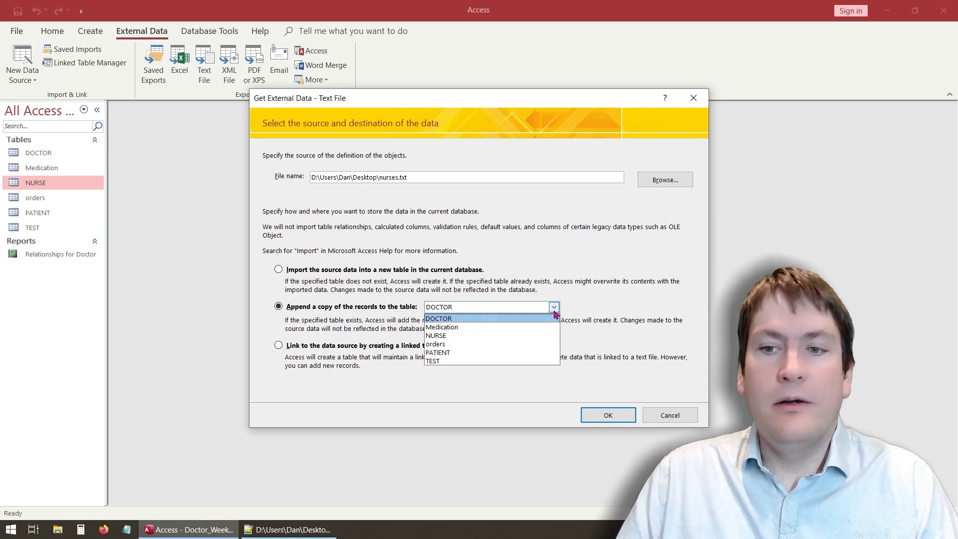
pyautogui.click(502, 336)
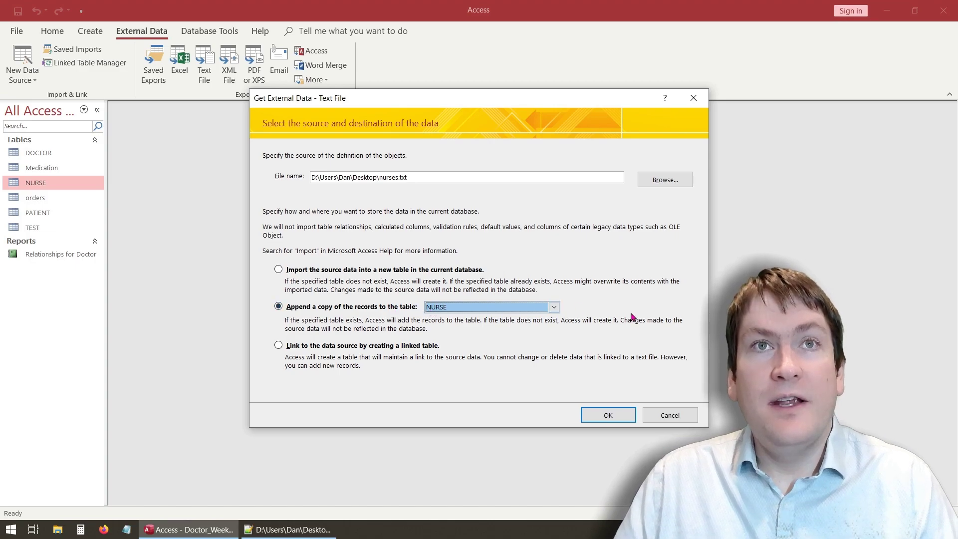
pyautogui.click(612, 417)
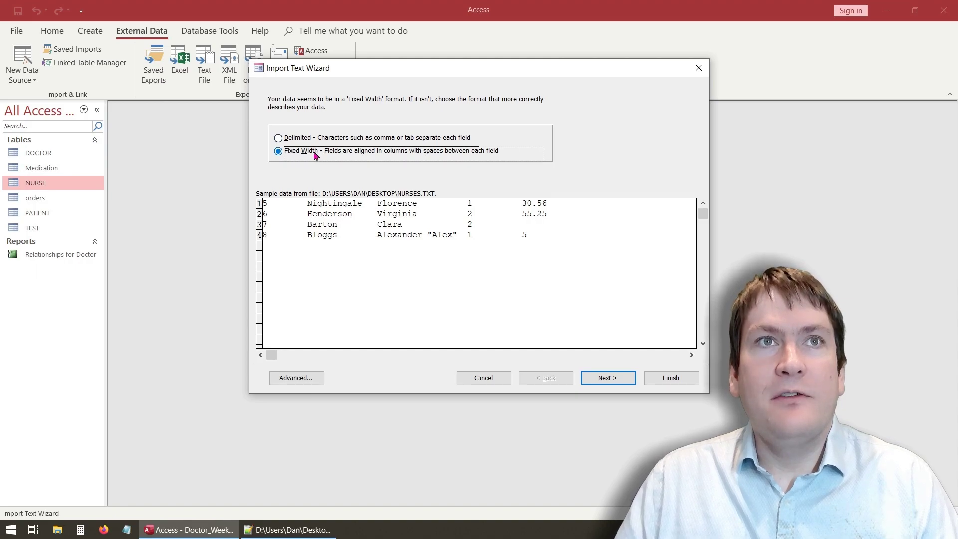
# Step: Keep the Fixed Width format and remove the field break at about position 33 that splits the first-name column
pyautogui.click(289, 140)
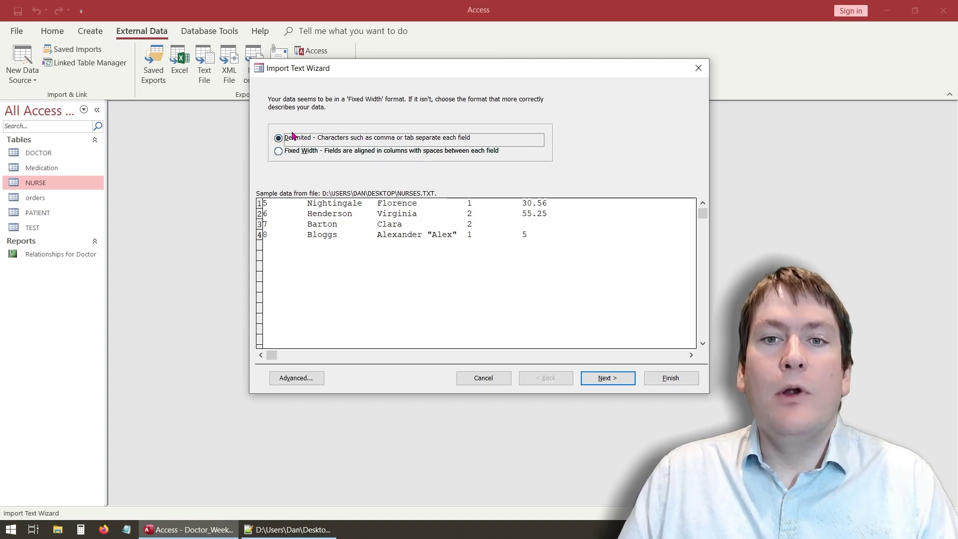
pyautogui.click(329, 158)
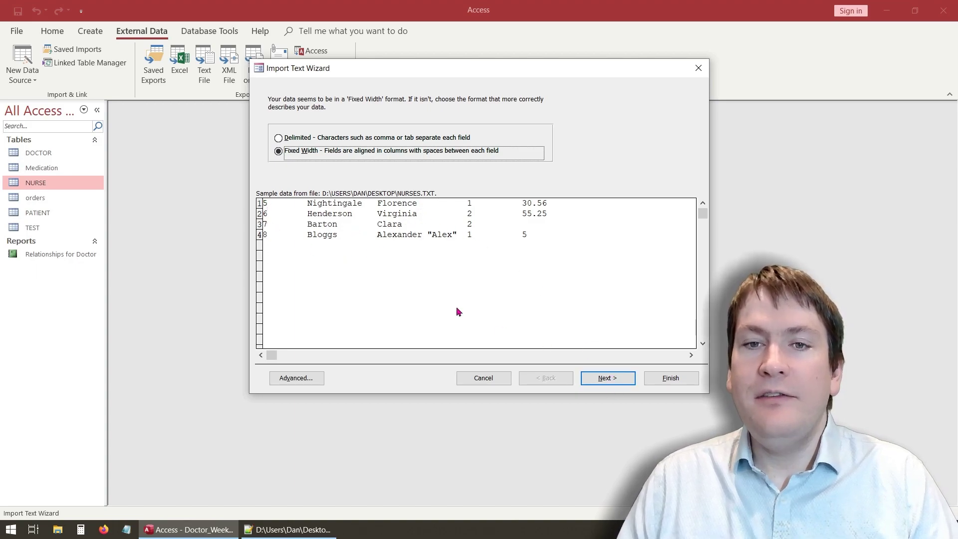
pyautogui.click(604, 377)
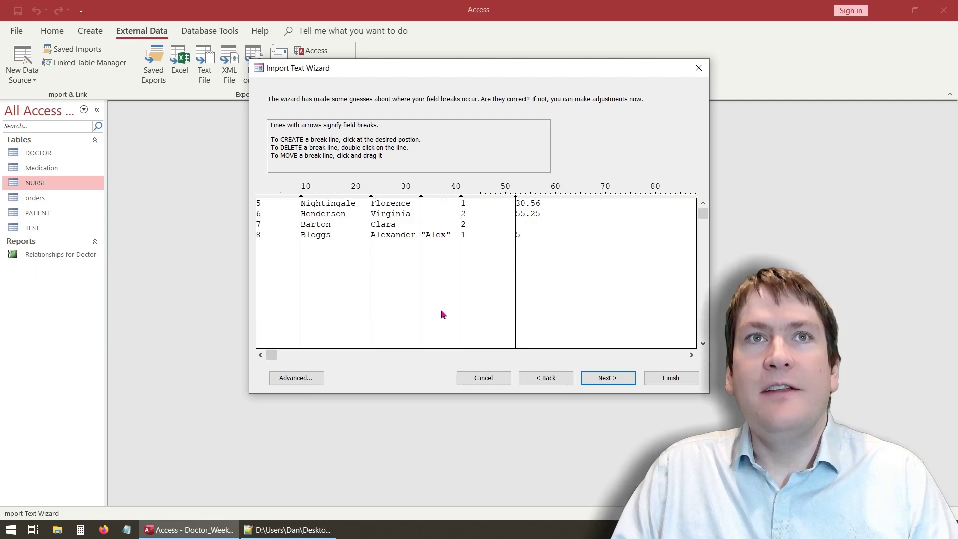
pyautogui.doubleClick(421, 198)
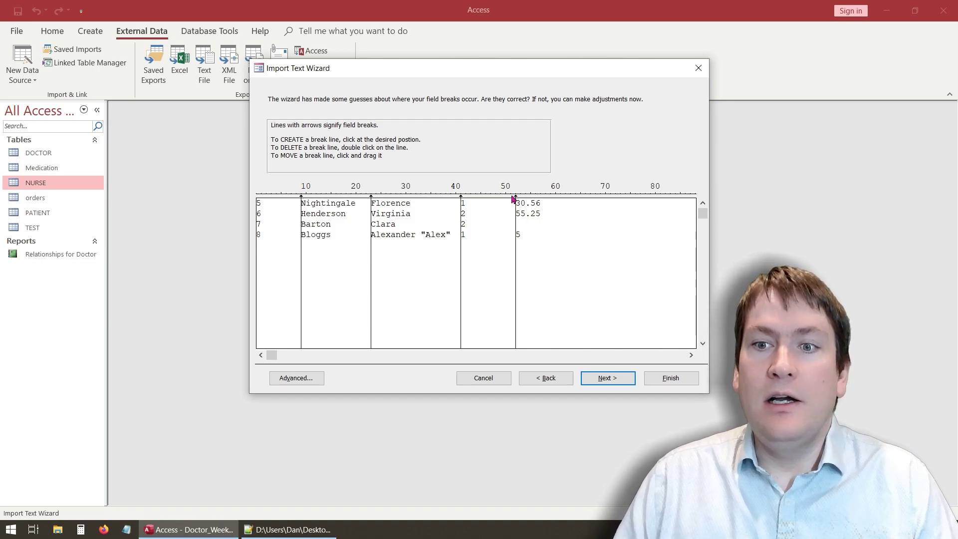
pyautogui.click(331, 201)
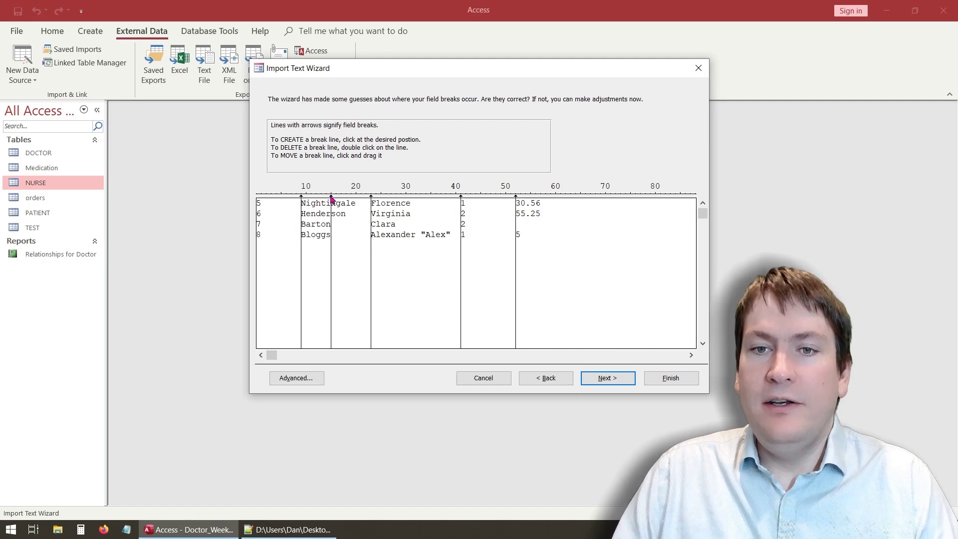
pyautogui.moveTo(332, 198); pyautogui.dragTo(327, 198)
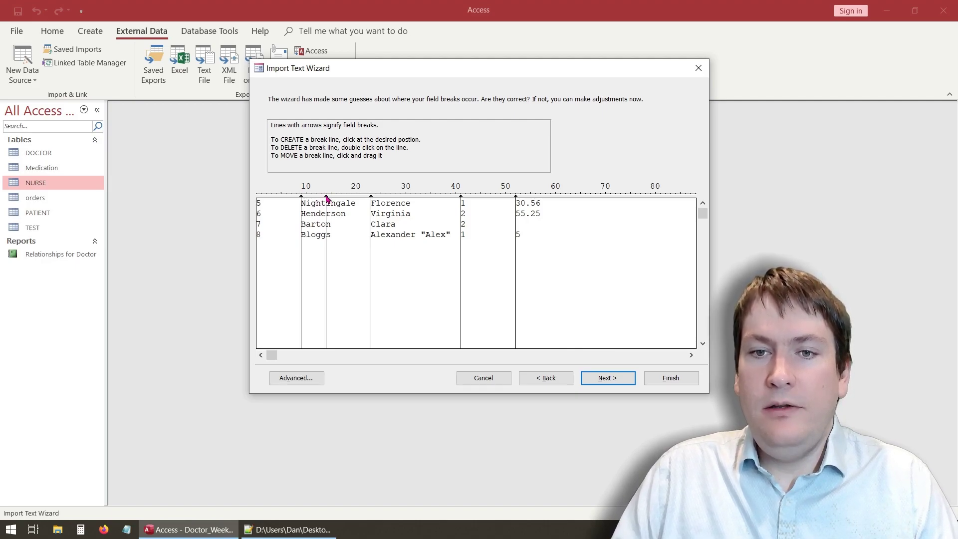
pyautogui.doubleClick(326, 199)
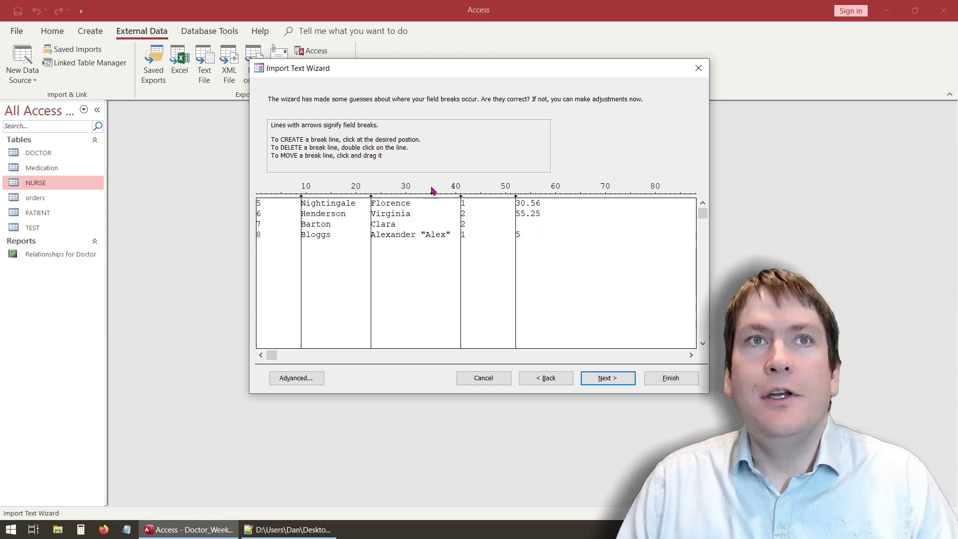
# Step: Finish importing nurses.txt into the NURSE table without saving the import steps
pyautogui.click(617, 381)
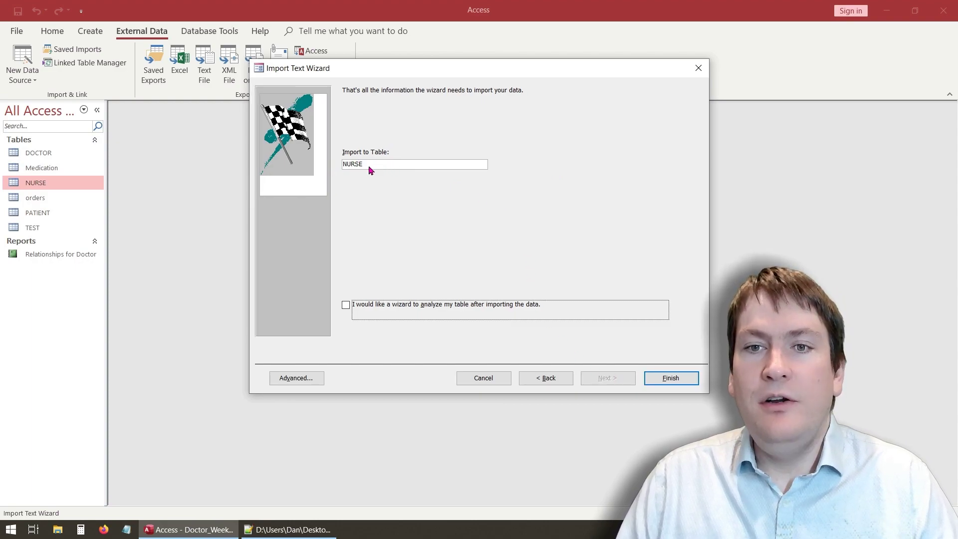
pyautogui.click(674, 380)
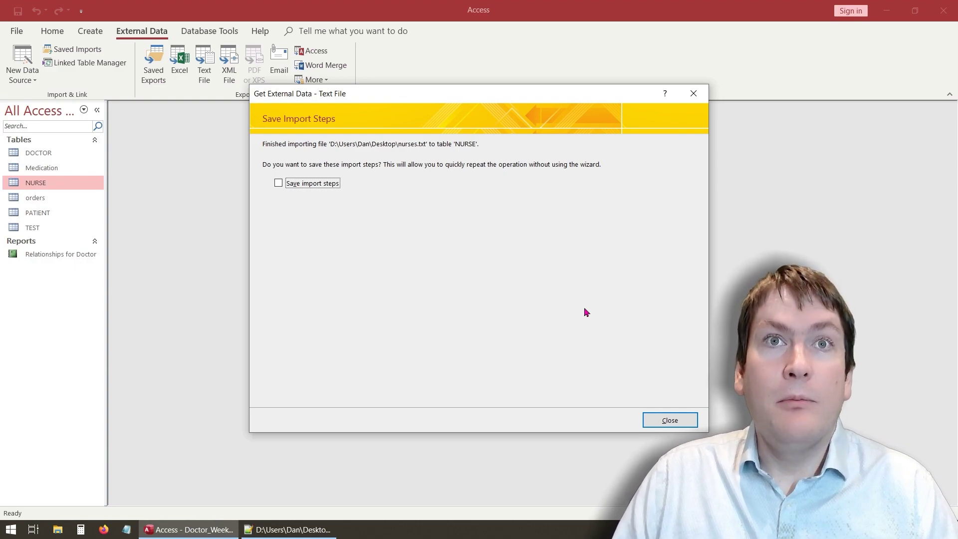
pyautogui.click(679, 427)
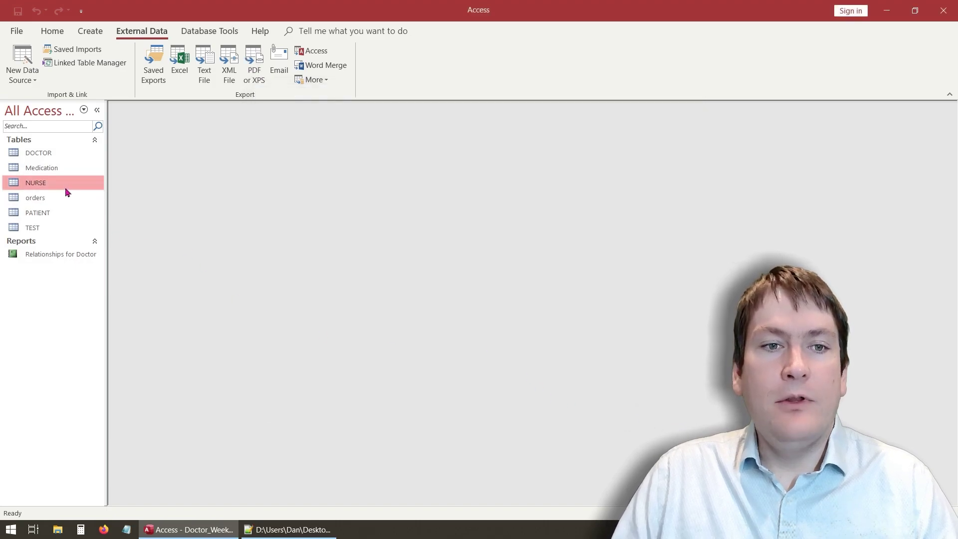
# Step: Open the NURSE table and widen the FirstName column to fit its contents
pyautogui.doubleClick(66, 188)
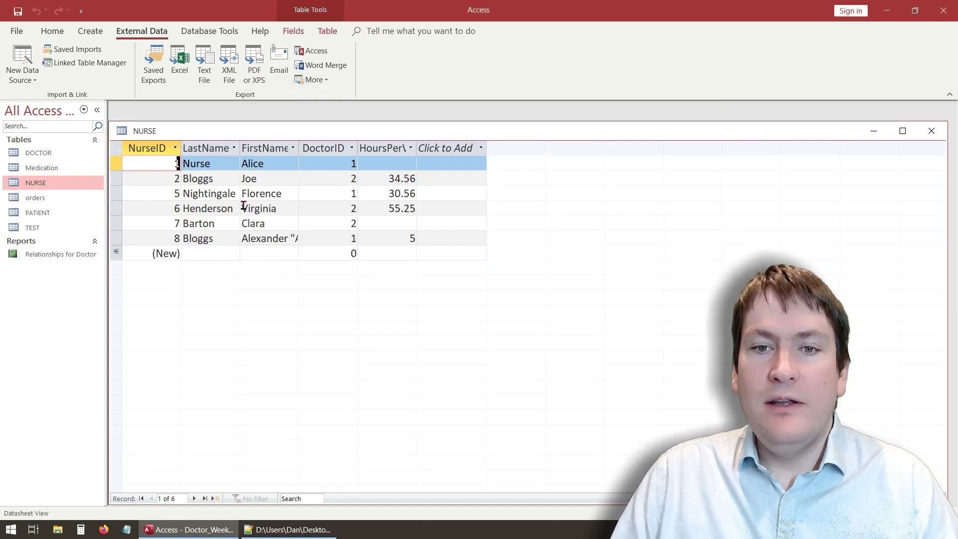
pyautogui.doubleClick(300, 148)
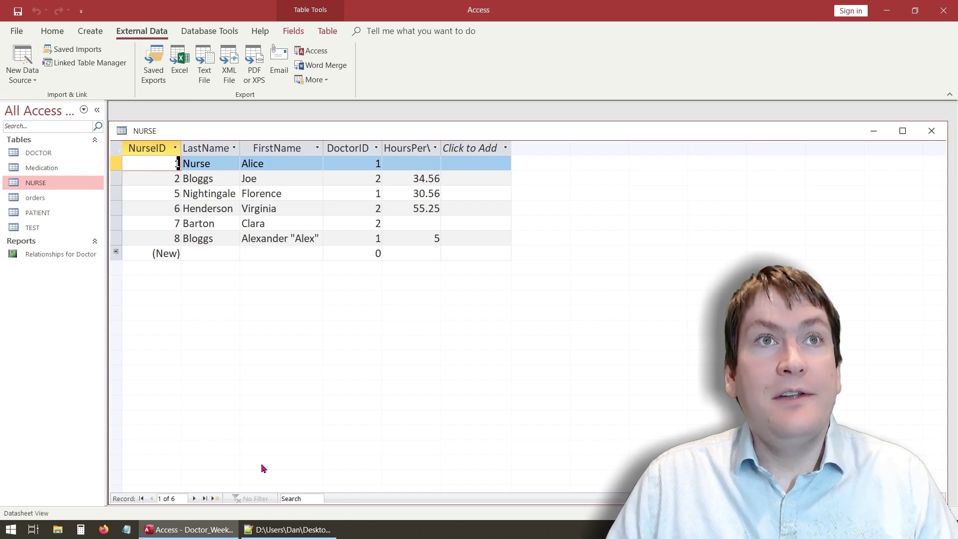
# Step: Switch to Notepad++ and examine nurses.tab's header row and tab separators with all characters hidden and shown
pyautogui.click(289, 529)
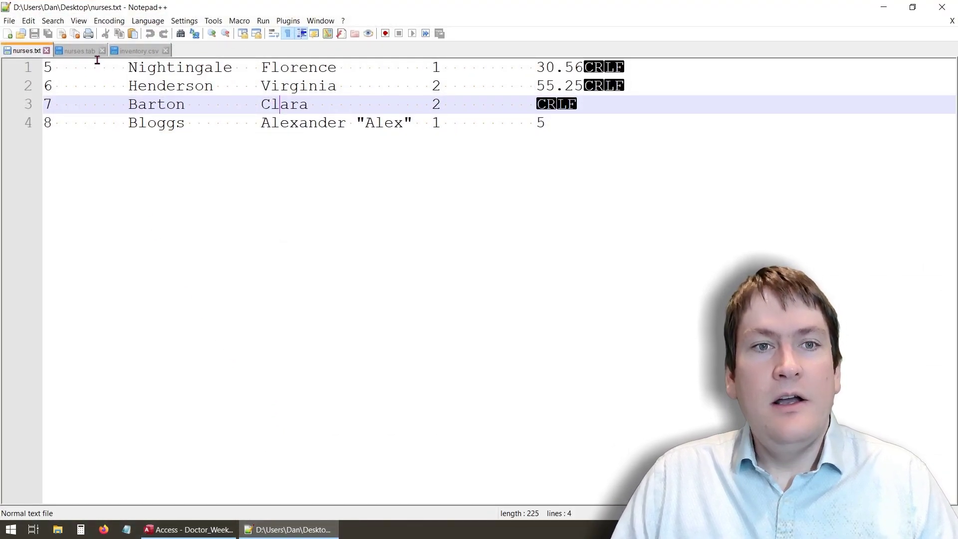
pyautogui.click(93, 52)
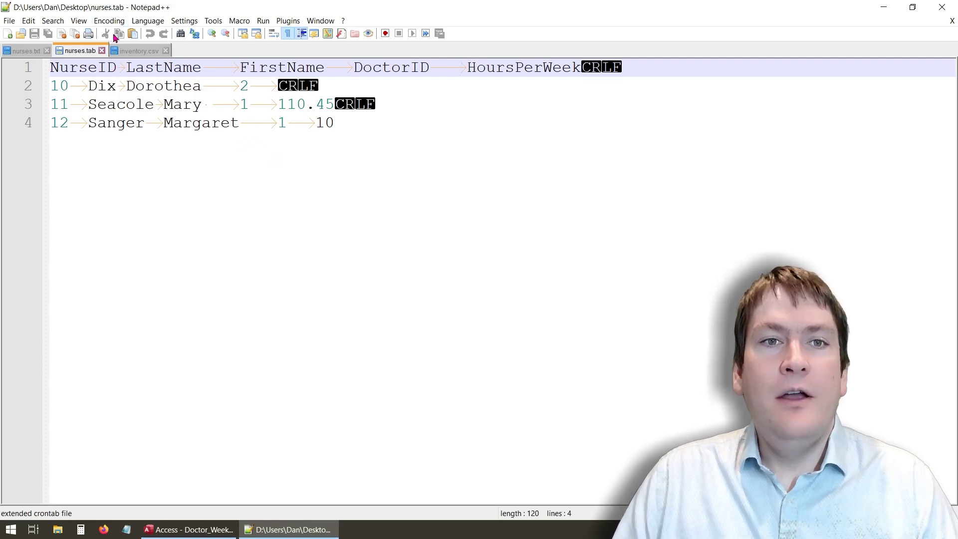
pyautogui.click(78, 21)
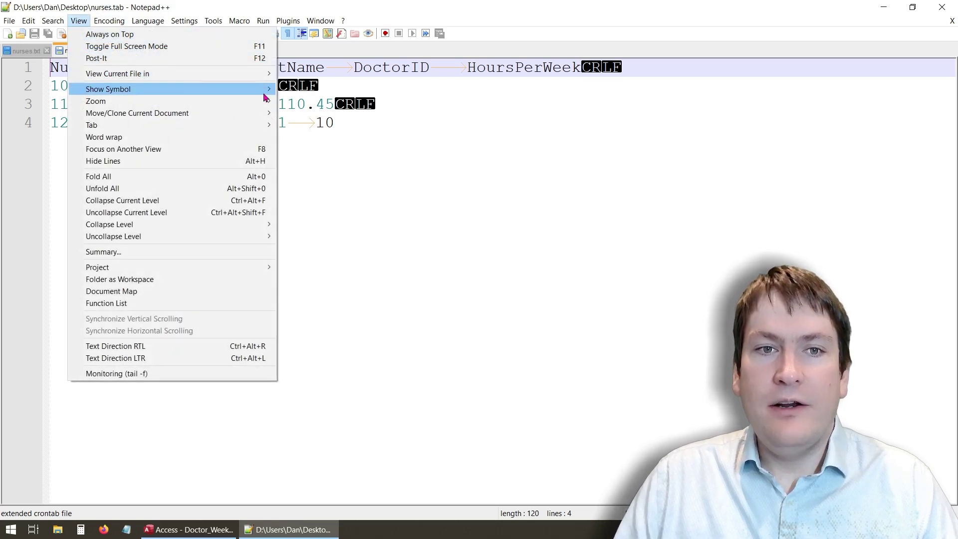
pyautogui.moveTo(266, 96)
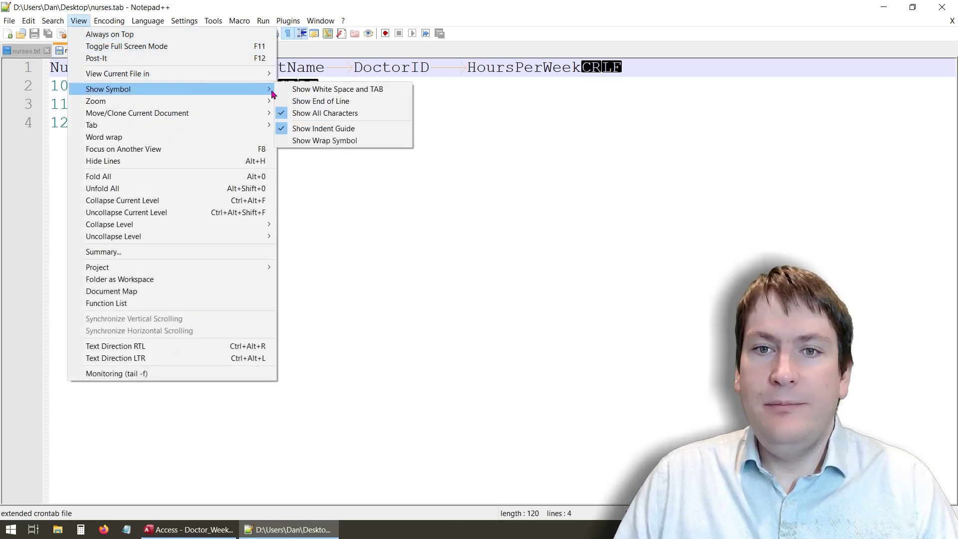
pyautogui.click(345, 114)
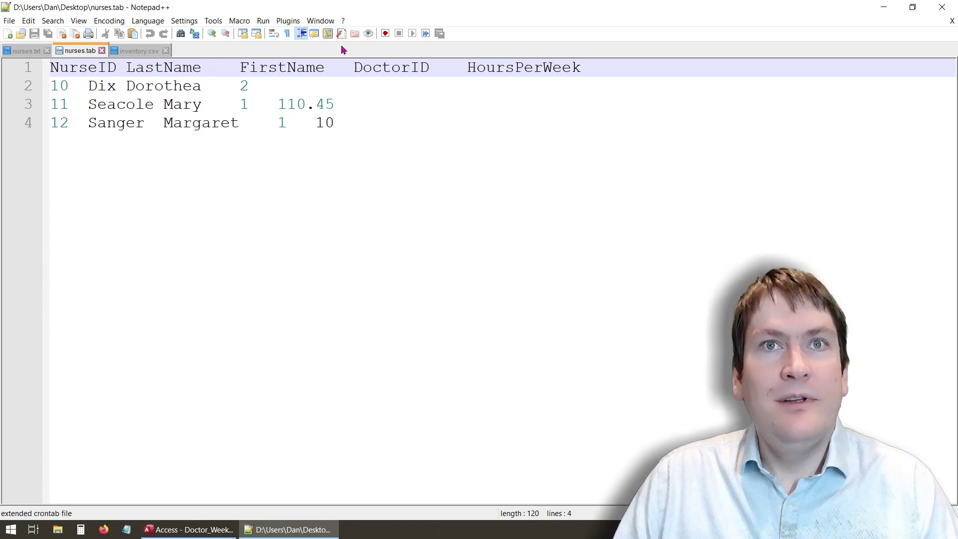
pyautogui.click(79, 20)
pyautogui.moveTo(266, 94)
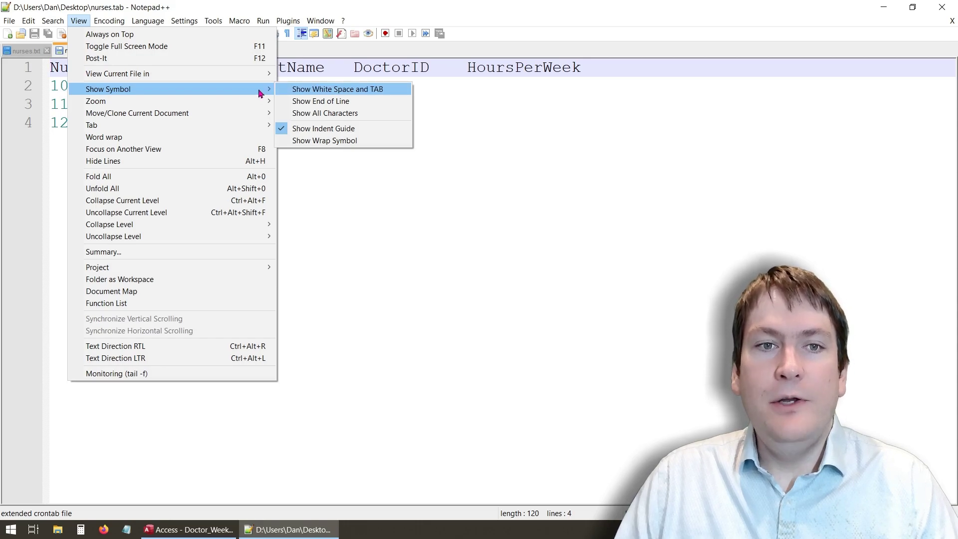
pyautogui.click(356, 115)
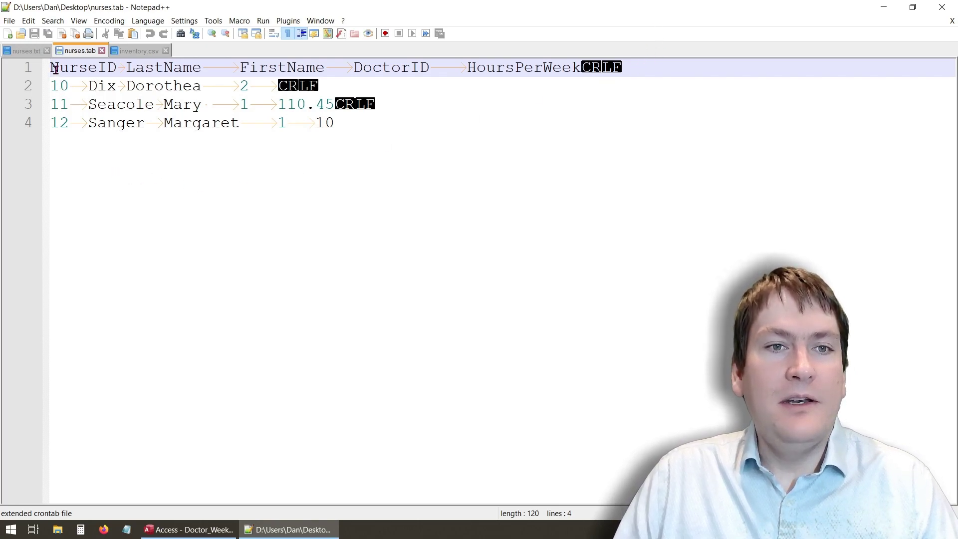
pyautogui.moveTo(56, 67); pyautogui.dragTo(576, 66)
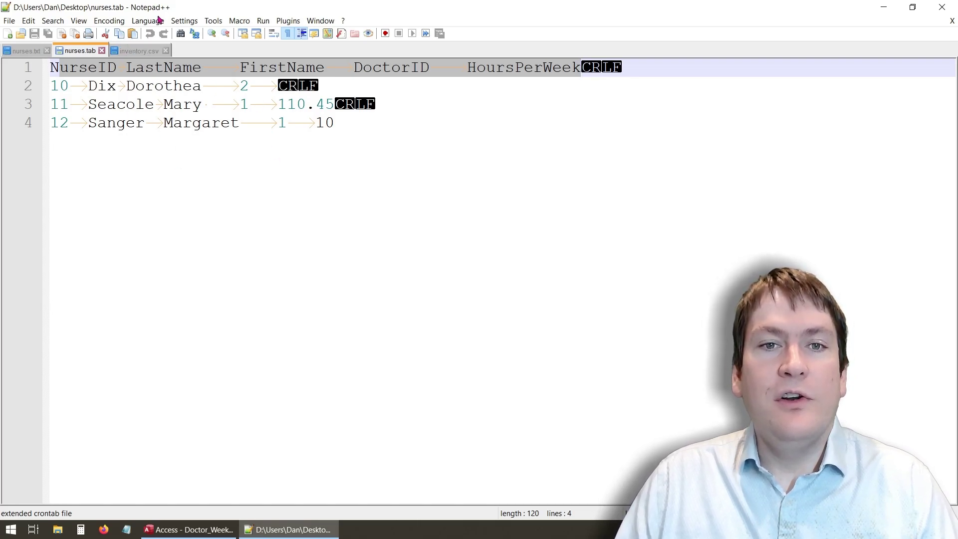
# Step: Switch to Access and start importing a new data source from a file
pyautogui.click(190, 529)
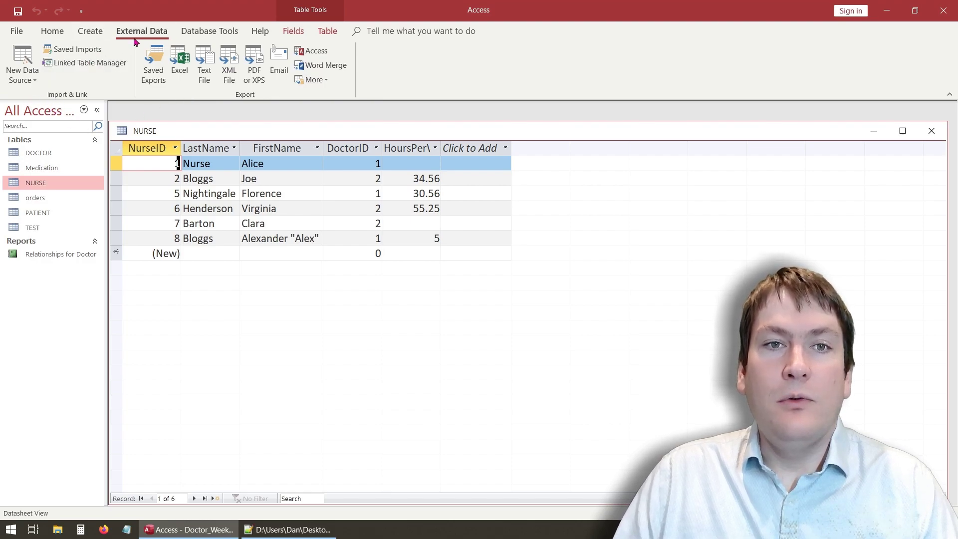
pyautogui.click(33, 82)
pyautogui.moveTo(63, 105)
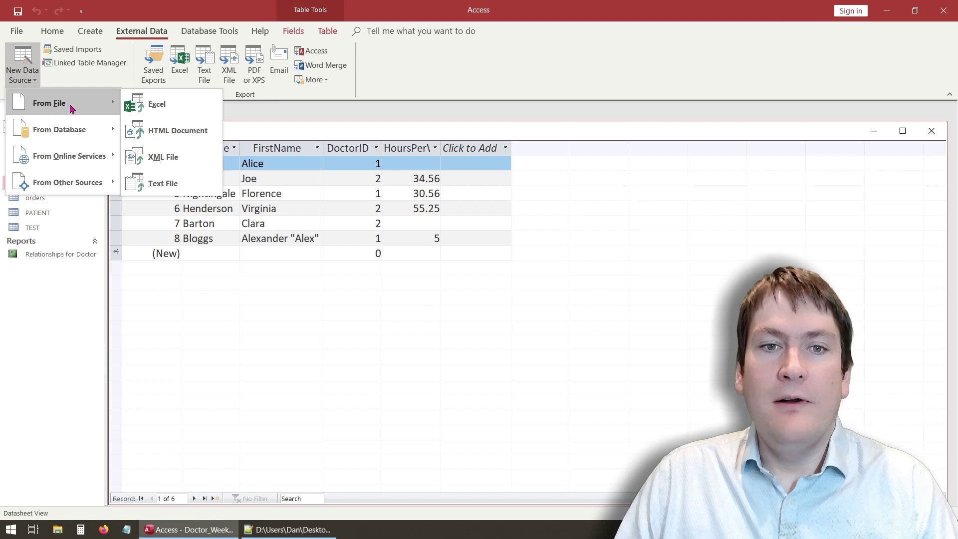
# Step: Start a text file import and choose nurses.tab on the Desktop as the source file
pyautogui.click(172, 186)
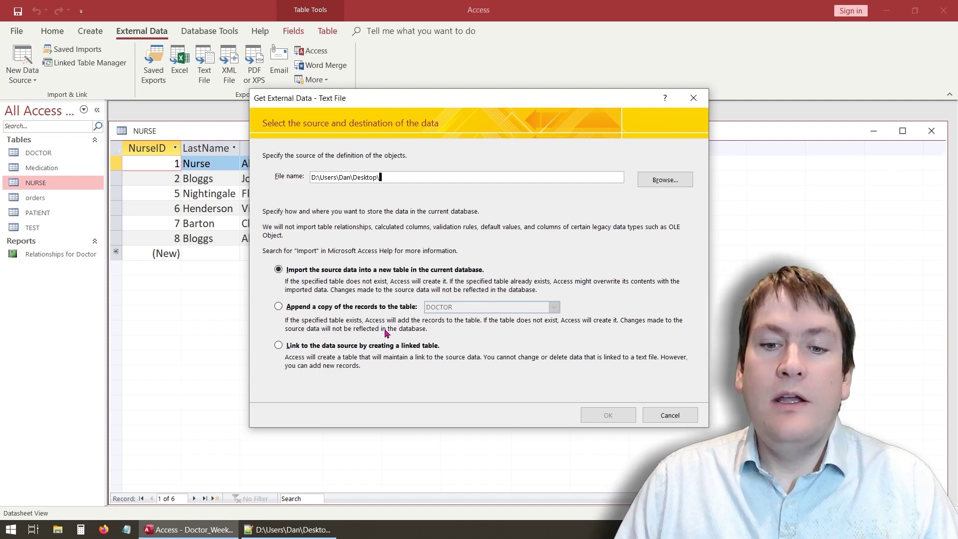
pyautogui.click(289, 529)
pyautogui.click(289, 530)
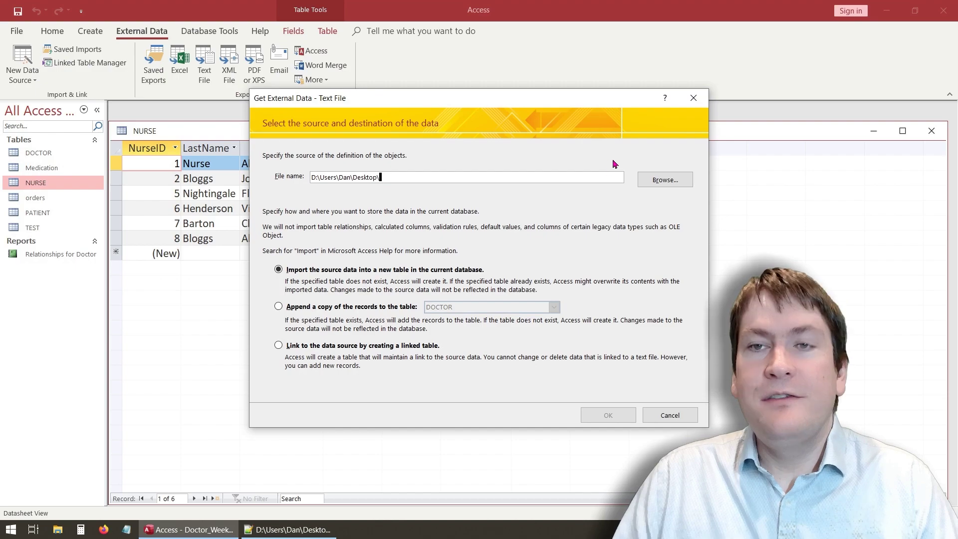
pyautogui.click(660, 182)
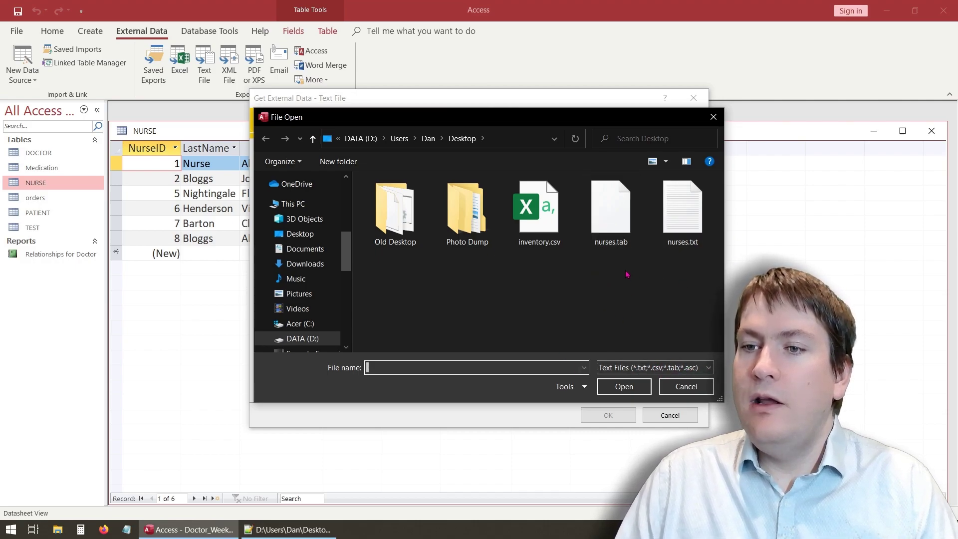
pyautogui.click(606, 218)
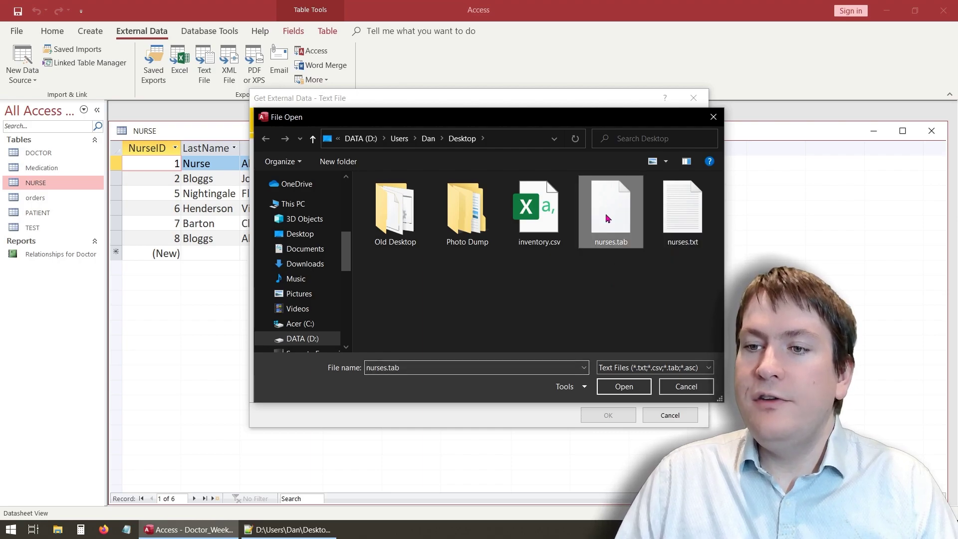
pyautogui.click(624, 390)
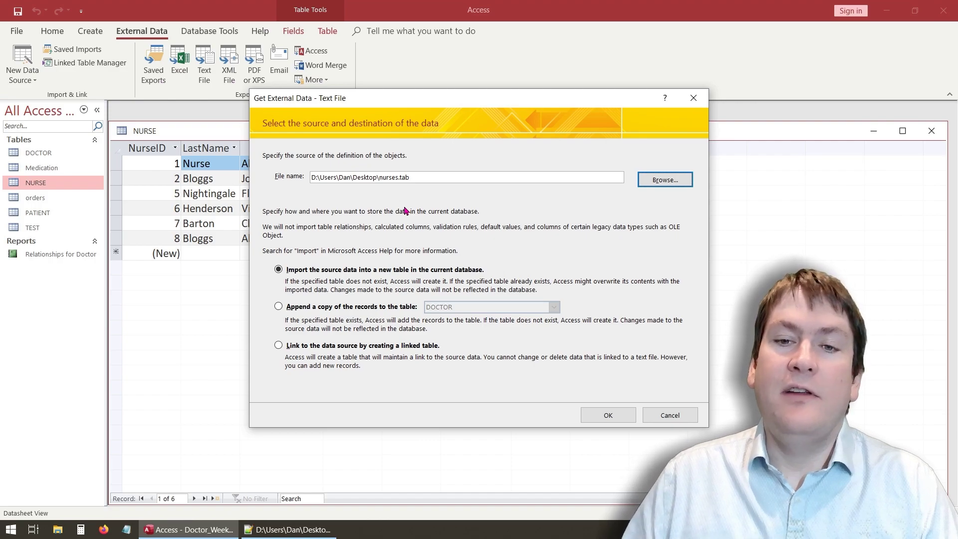
# Step: Set the import to append the records to the NURSE table, saving its layout changes and closing the open table
pyautogui.click(357, 307)
pyautogui.click(474, 308)
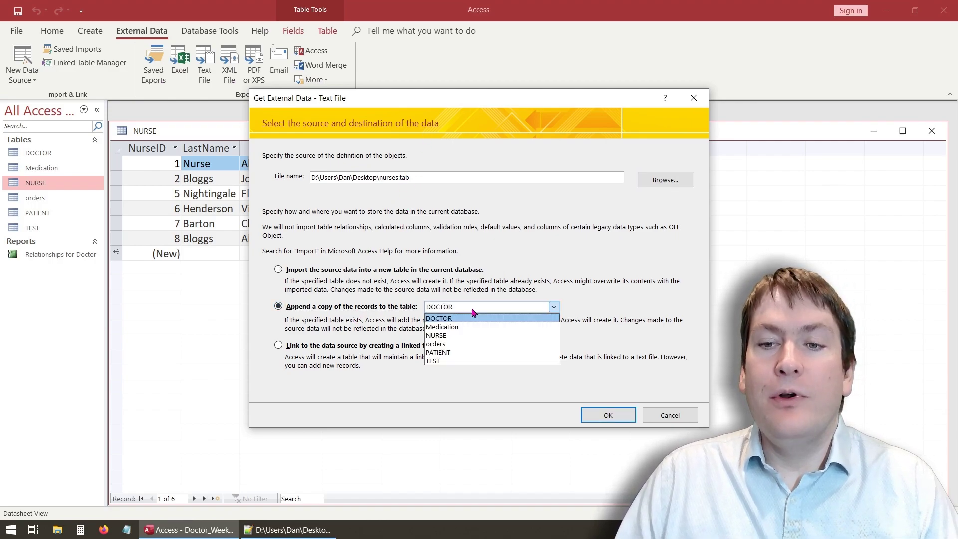
pyautogui.click(474, 336)
pyautogui.click(605, 417)
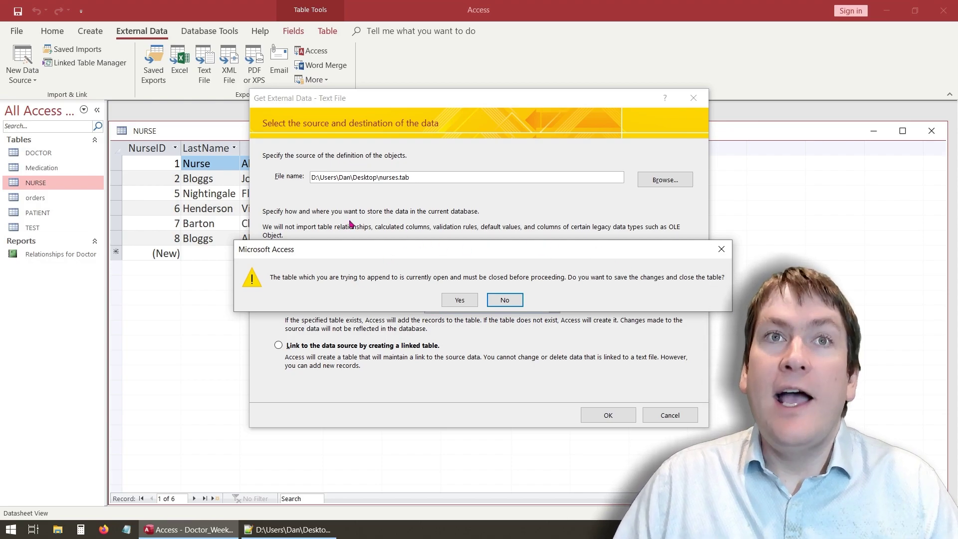
pyautogui.click(459, 299)
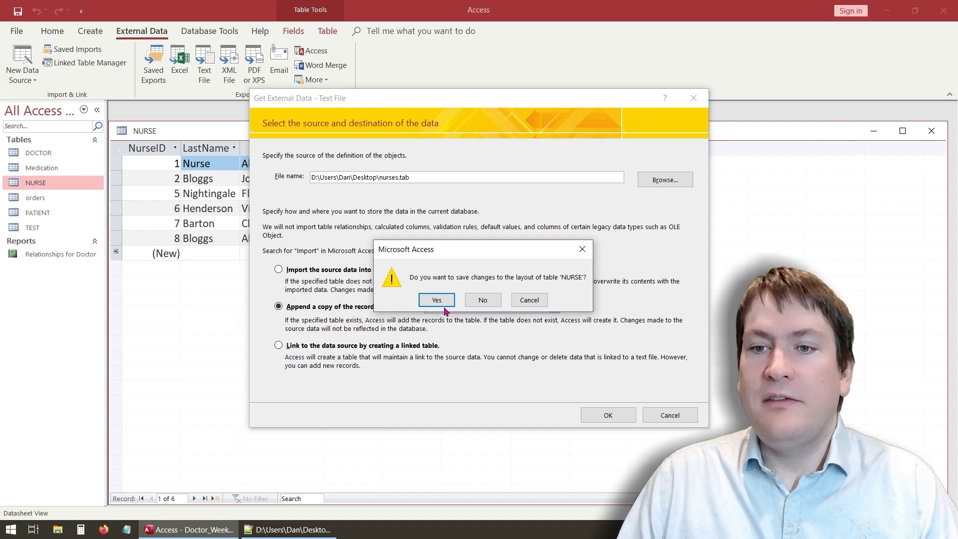
pyautogui.click(445, 302)
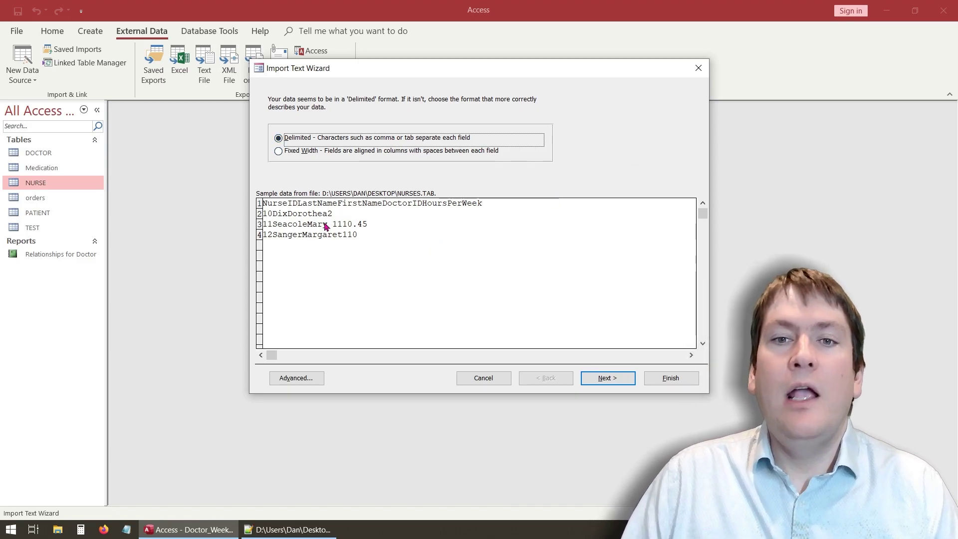
# Step: Compare the Fixed Width option with Delimited, and continue the import with the Delimited format
pyautogui.click(307, 152)
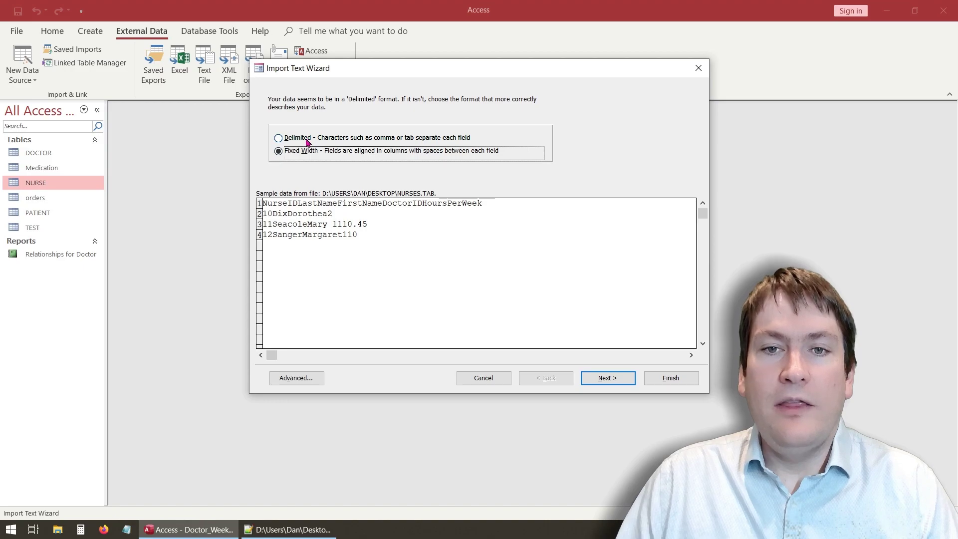
pyautogui.click(307, 140)
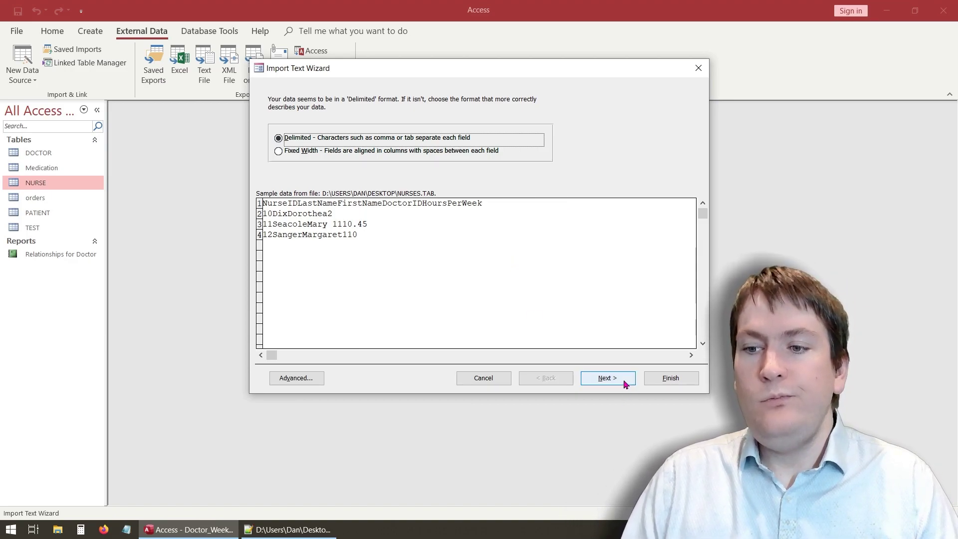
pyautogui.click(606, 378)
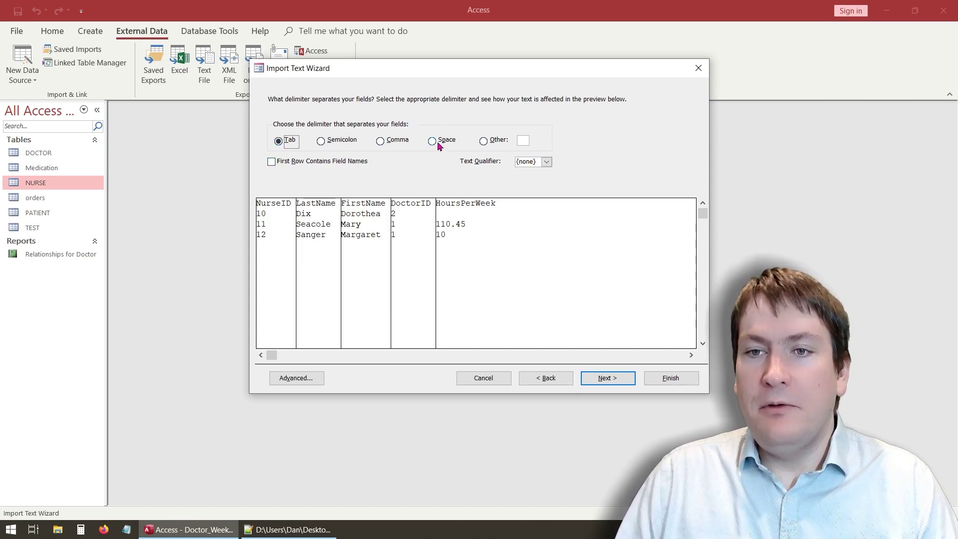
# Step: Try Comma, Space and the custom character 1 as the field delimiter in the preview, and return to Tab
pyautogui.click(380, 141)
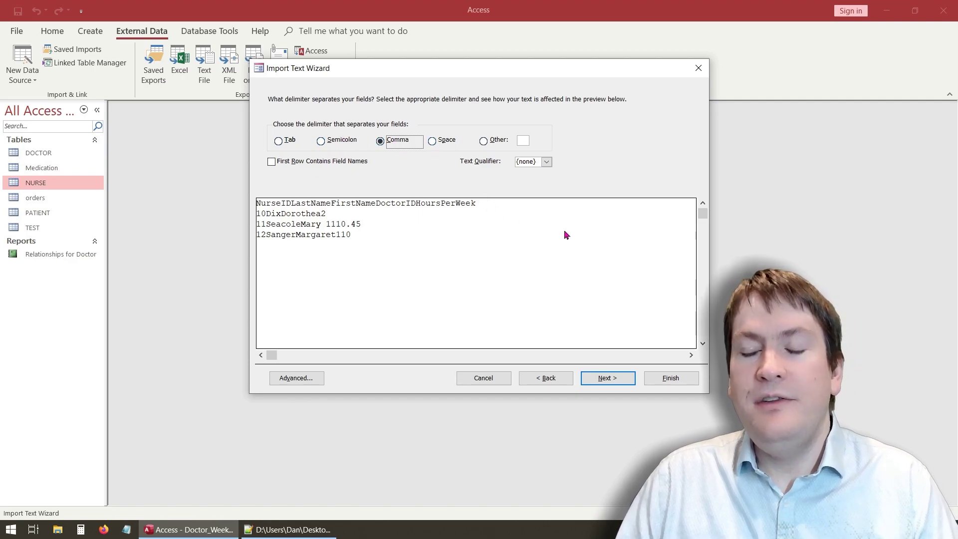
pyautogui.click(483, 141)
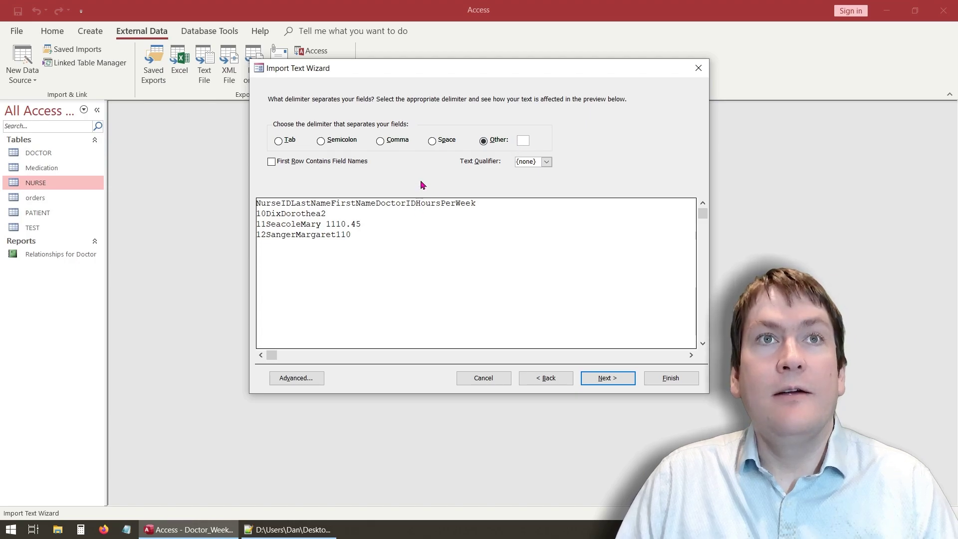
pyautogui.click(279, 141)
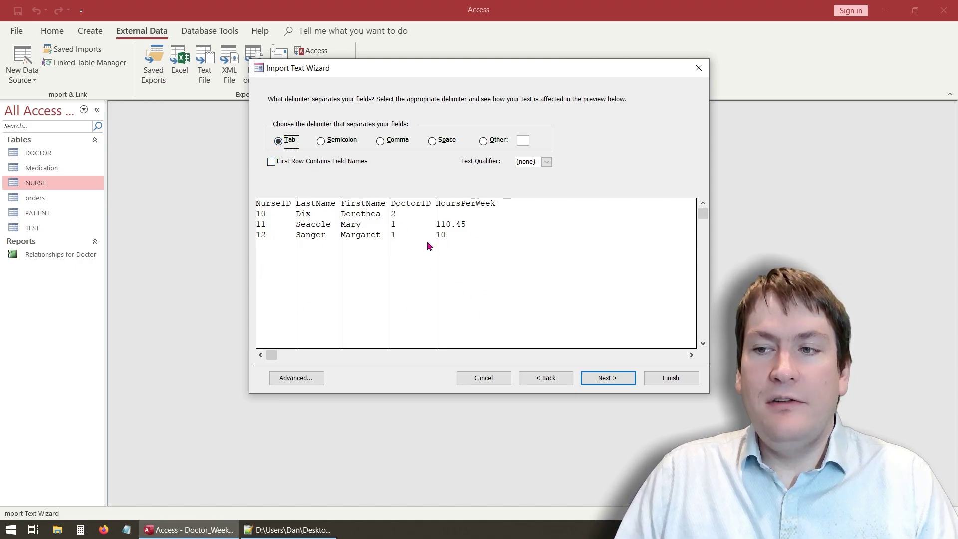
pyautogui.click(405, 241)
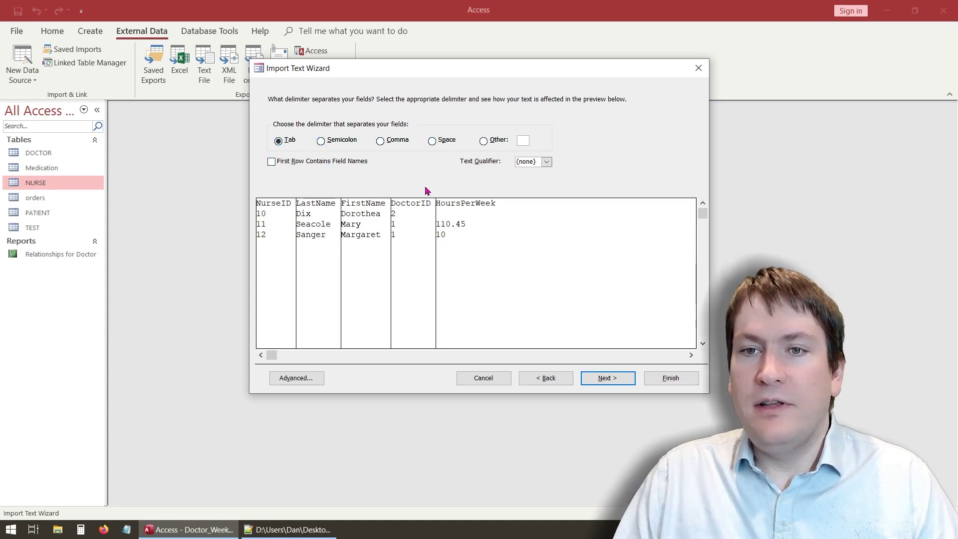
pyautogui.click(433, 143)
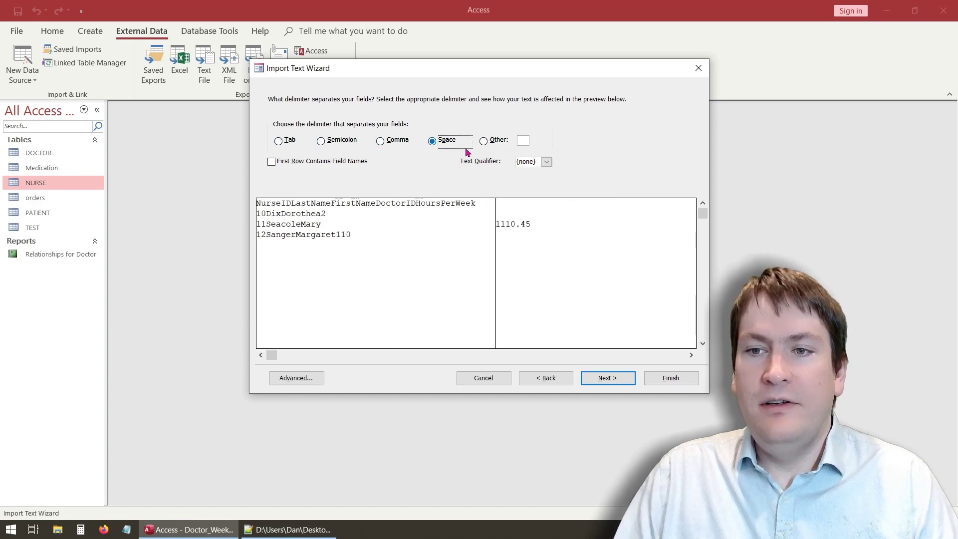
pyautogui.click(484, 141)
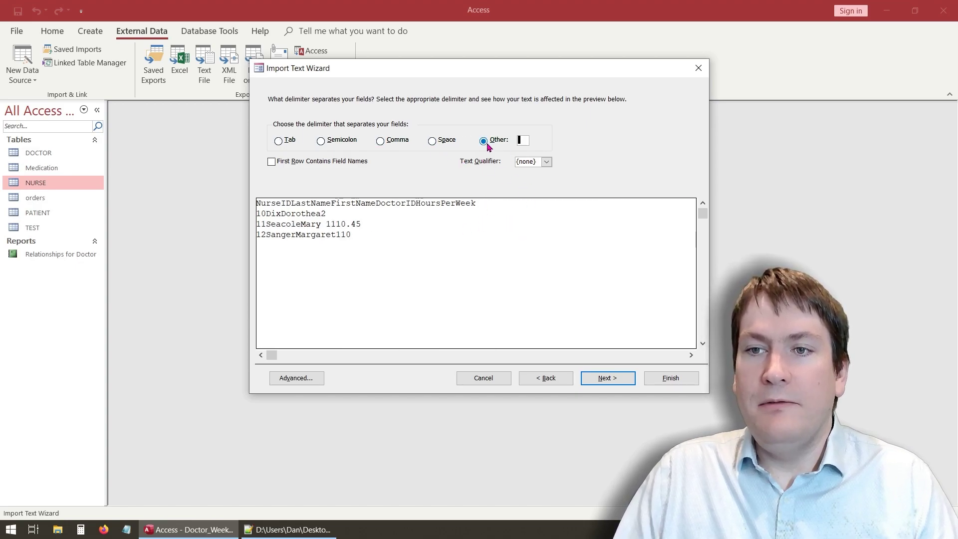
pyautogui.write('1')
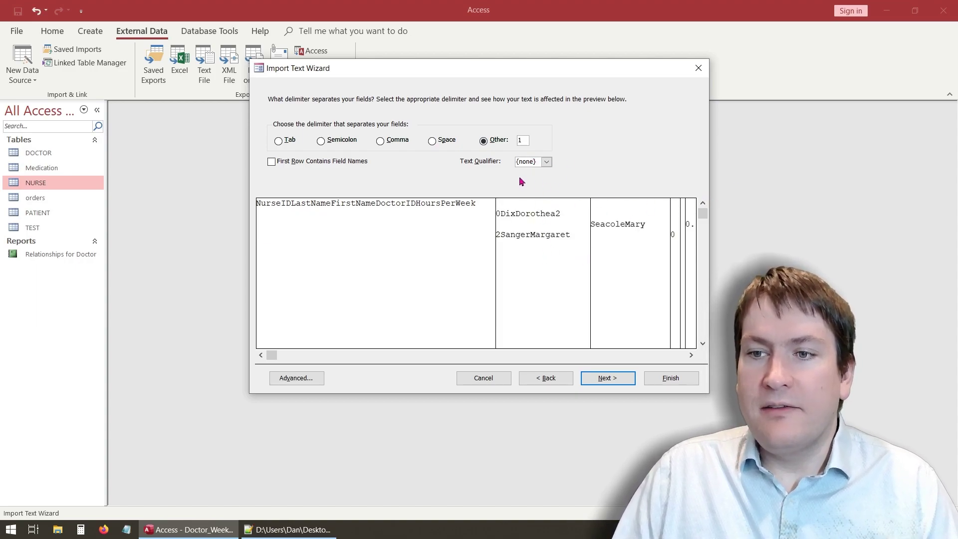
pyautogui.press('BackSpace')
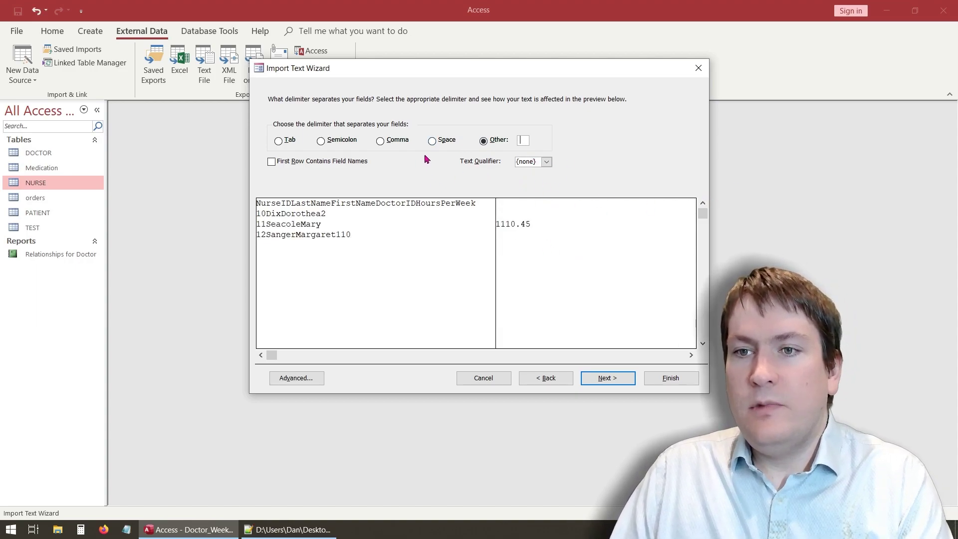
pyautogui.click(288, 142)
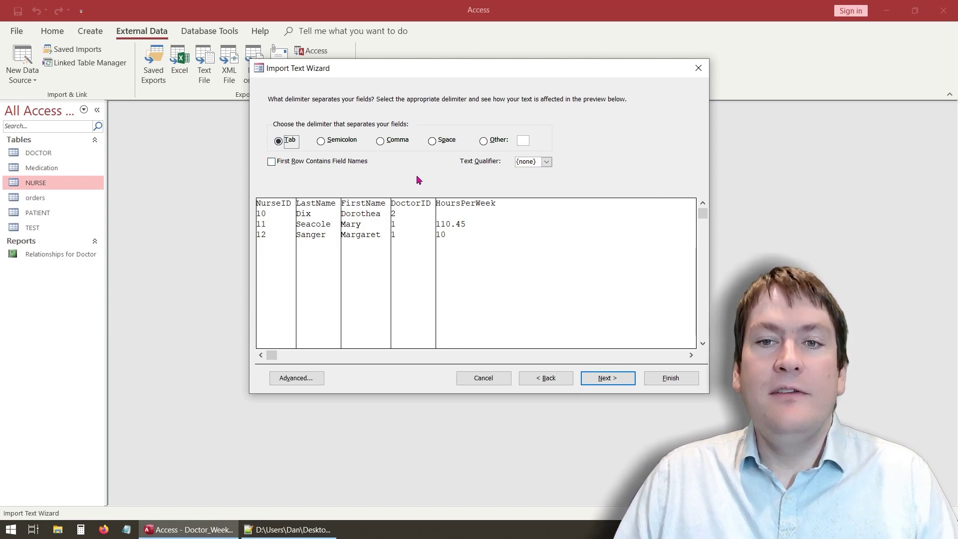
# Step: Treat the first row as field names and finish the import into NURSE without saving the import steps
pyautogui.click(272, 162)
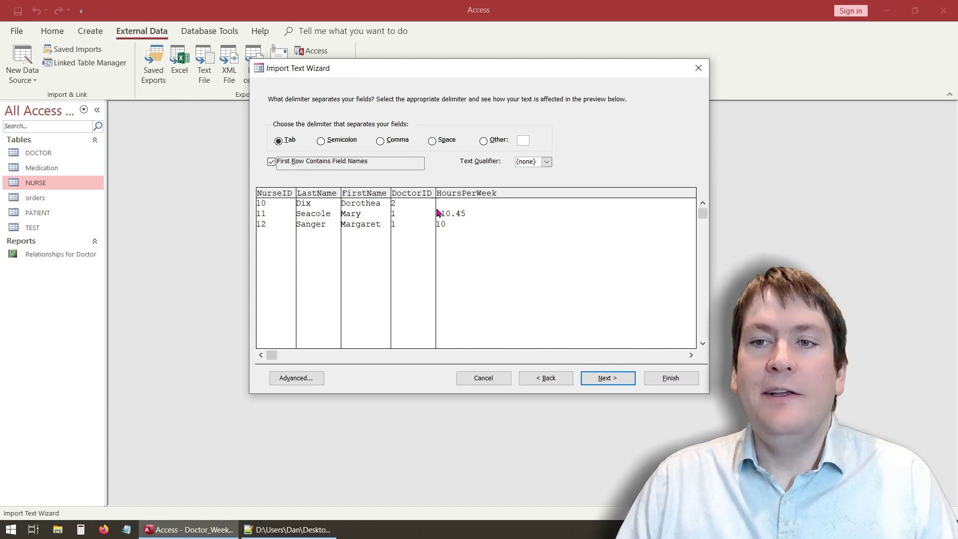
pyautogui.click(601, 380)
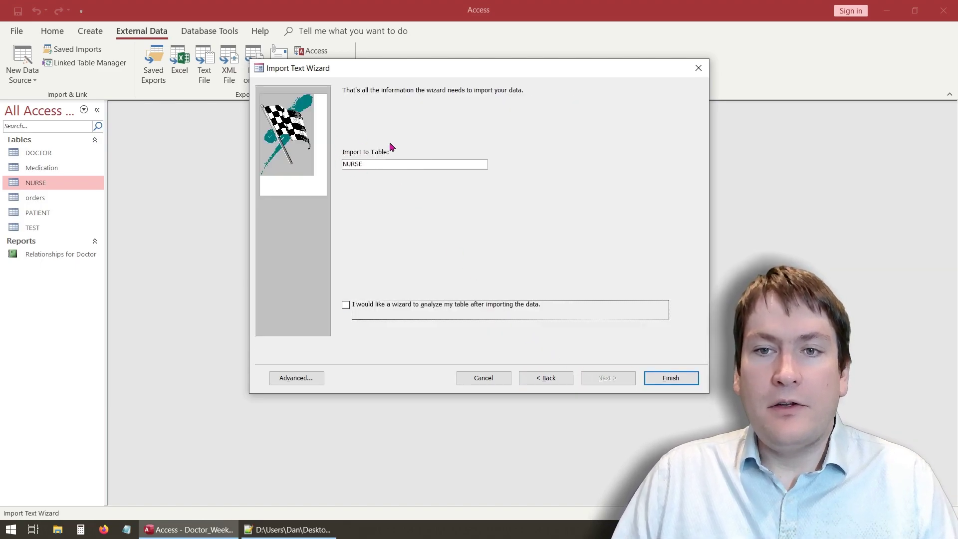
pyautogui.click(662, 377)
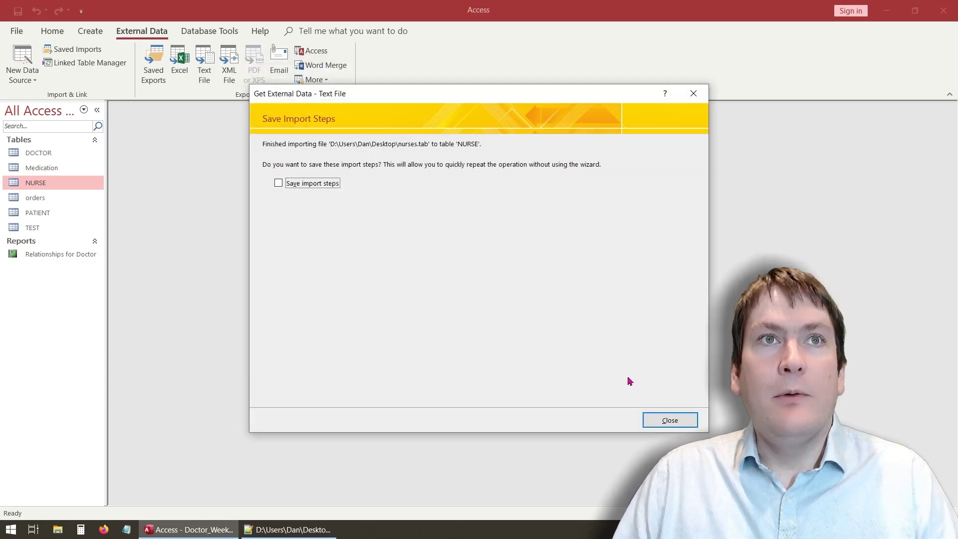
pyautogui.click(645, 420)
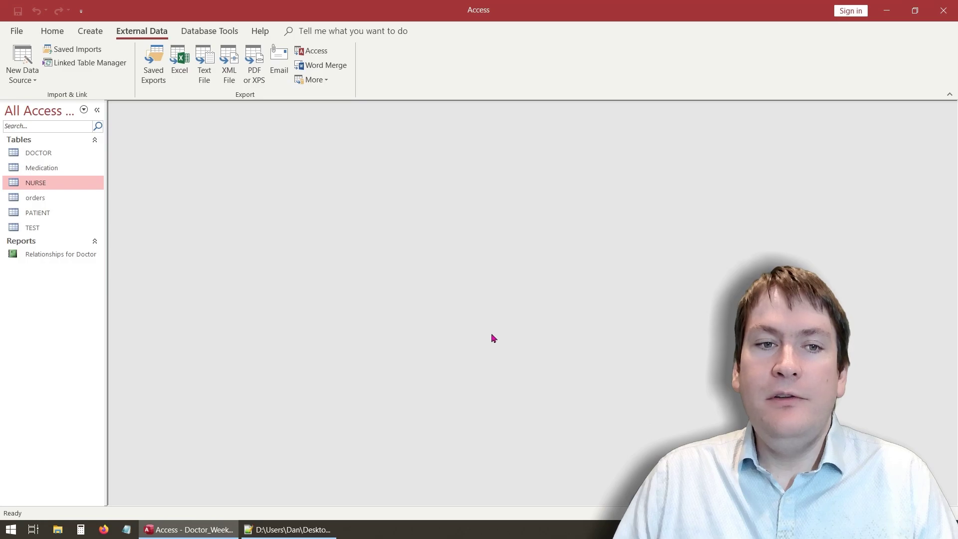
# Step: Open the NURSE table to check the appended records, and close it
pyautogui.doubleClick(45, 186)
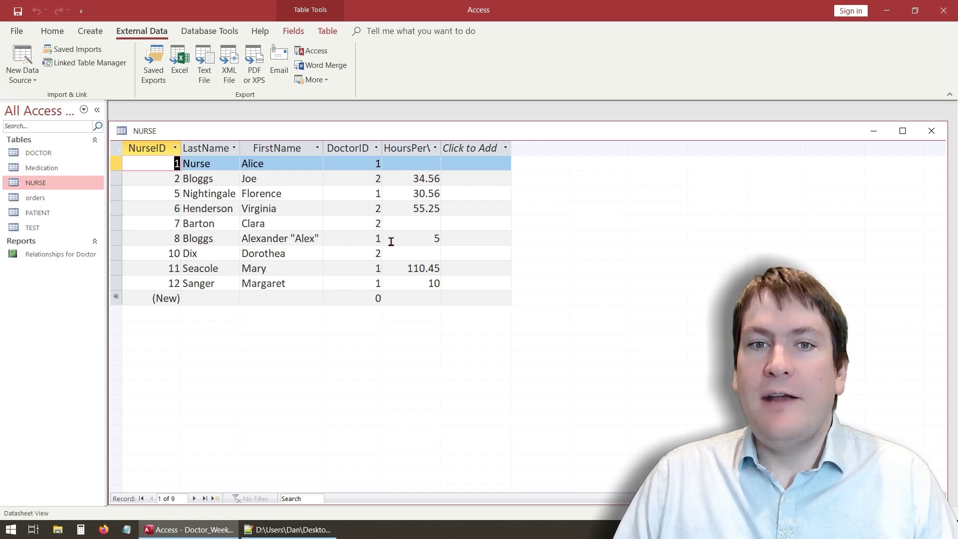
pyautogui.click(931, 133)
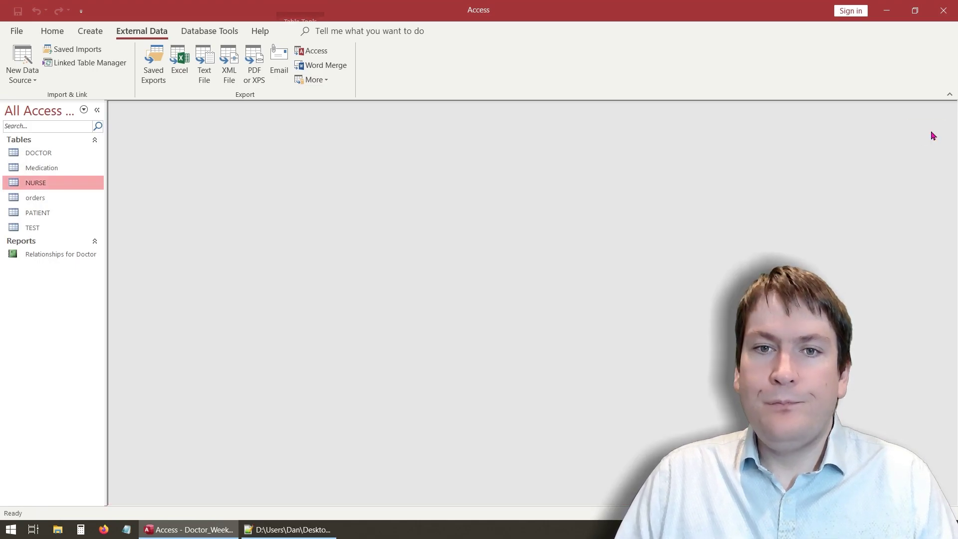
# Step: Switch to Notepad++ and examine the comma-separated field names in the header row of inventory.csv
pyautogui.click(289, 529)
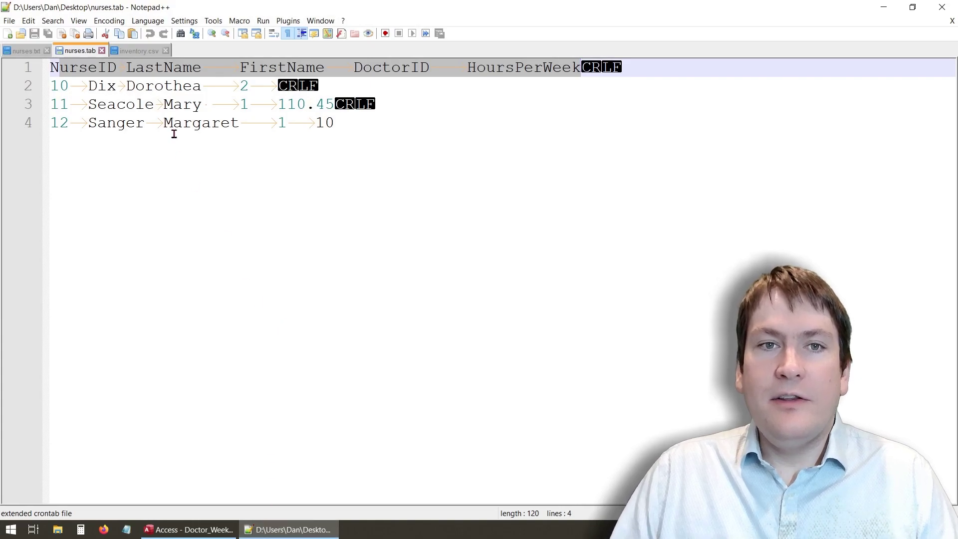
pyautogui.click(144, 51)
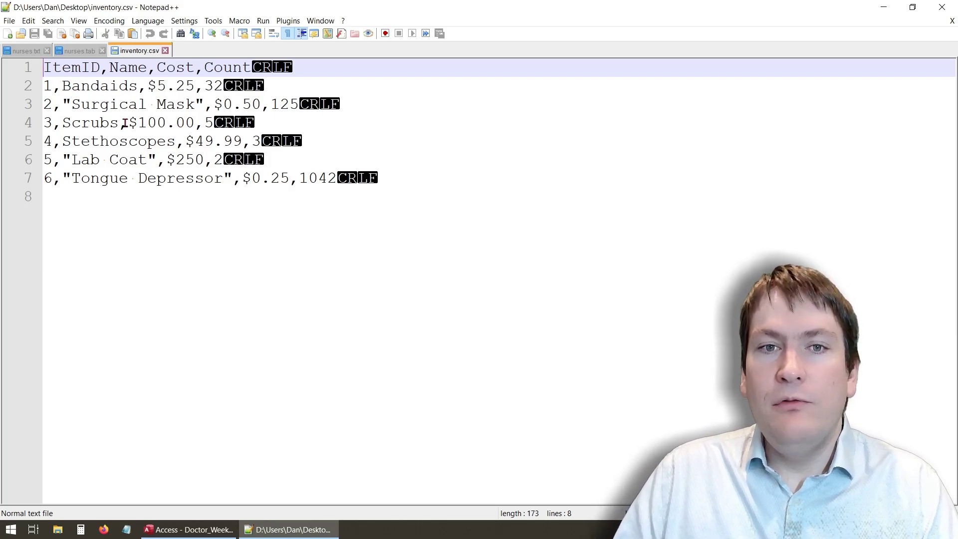
pyautogui.moveTo(109, 68); pyautogui.dragTo(198, 69)
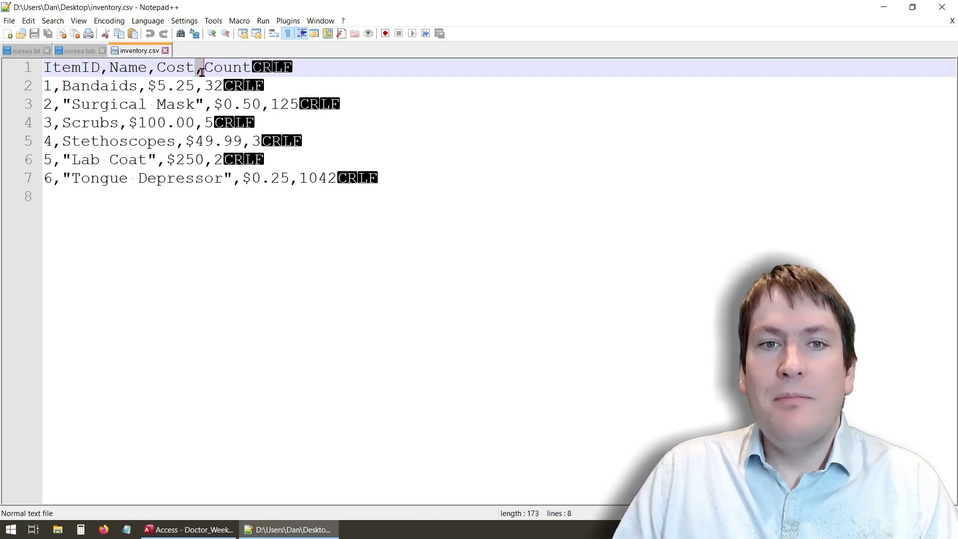
pyautogui.moveTo(47, 70); pyautogui.dragTo(250, 68)
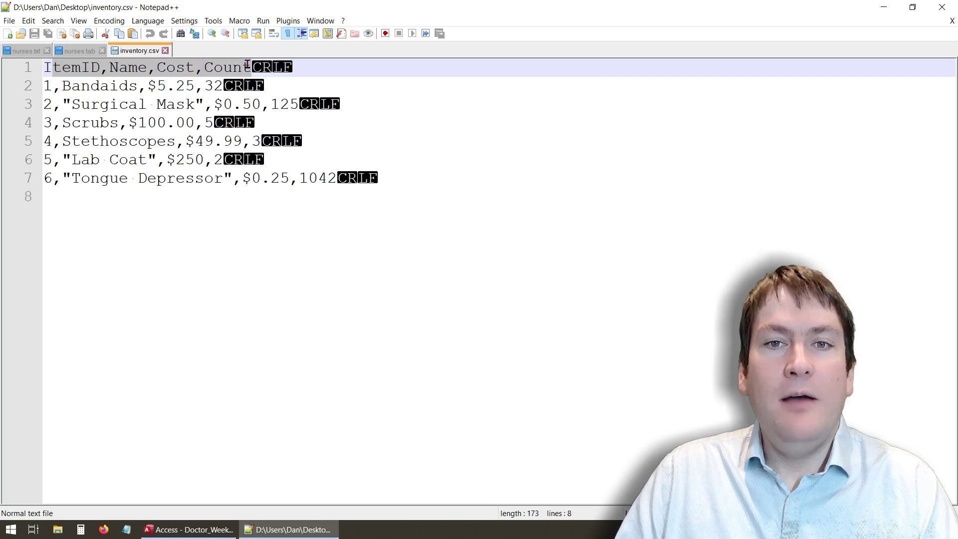
pyautogui.click(82, 141)
pyautogui.moveTo(71, 68); pyautogui.dragTo(98, 70)
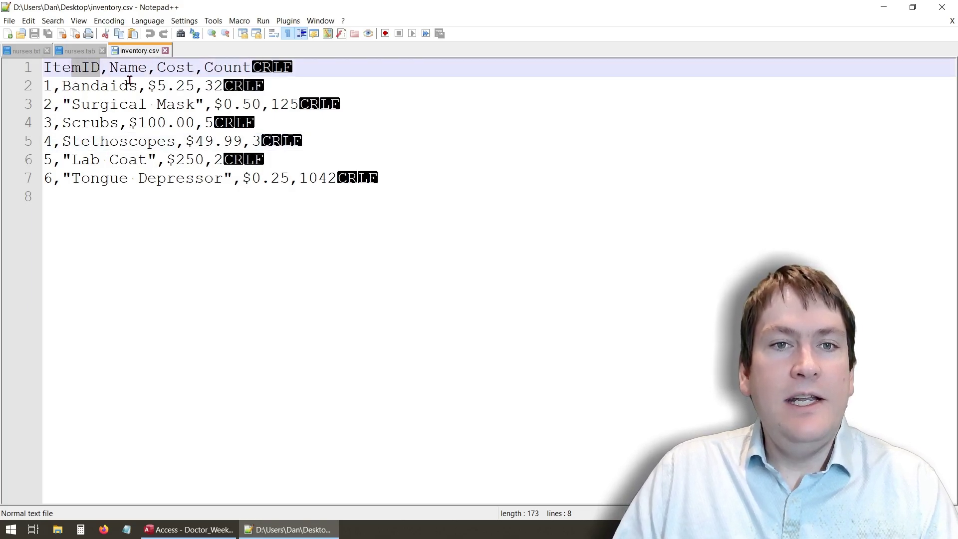
pyautogui.click(117, 68)
pyautogui.moveTo(213, 67); pyautogui.dragTo(223, 68)
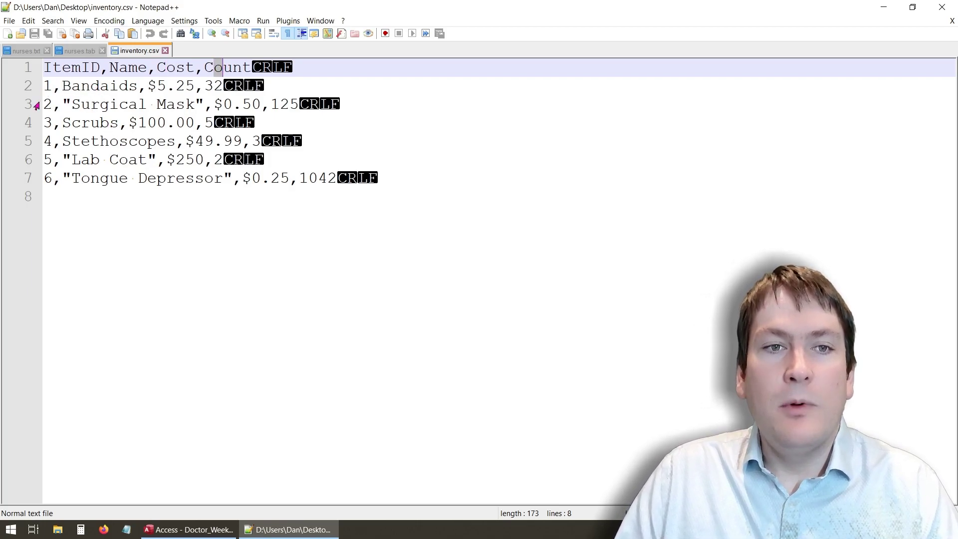
# Step: Compare the values in the inventory.csv data rows with the Name, Cost and Count header fields
pyautogui.moveTo(55, 87)
pyautogui.mouseDown()
pyautogui.moveTo(43, 86)
pyautogui.moveTo(60, 87)
pyautogui.mouseUp()
pyautogui.click(52, 105)
pyautogui.moveTo(109, 67); pyautogui.dragTo(146, 68)
pyautogui.moveTo(62, 87); pyautogui.dragTo(146, 87)
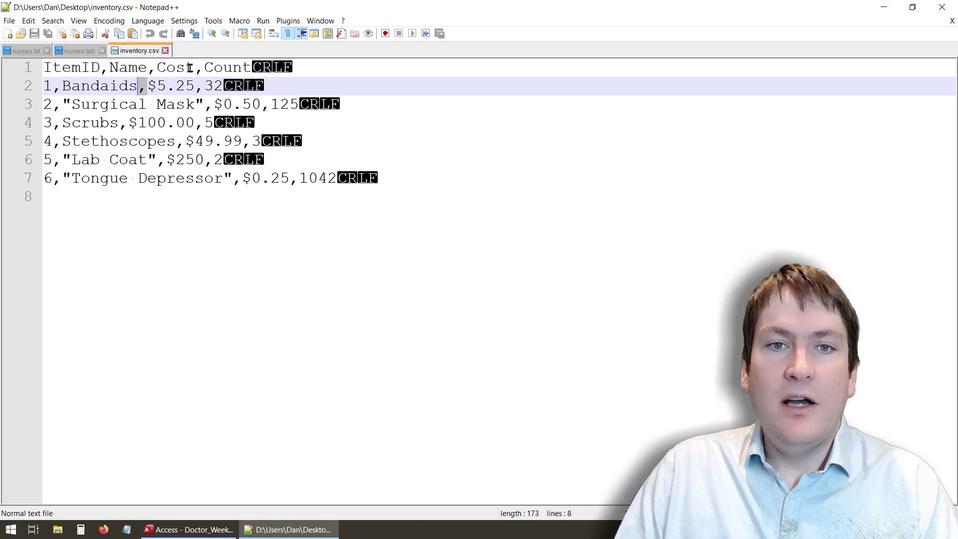
pyautogui.moveTo(156, 87); pyautogui.dragTo(251, 68)
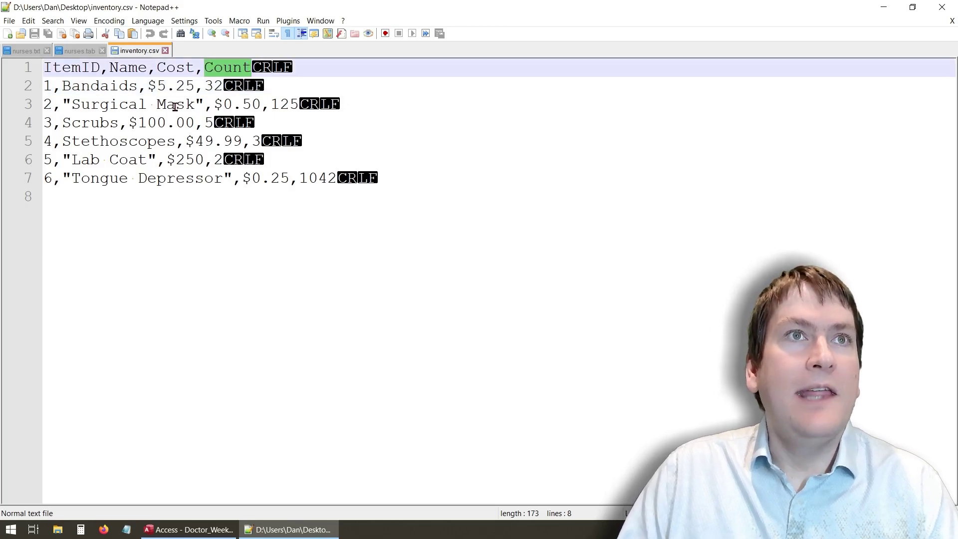
# Step: Switch to Access and start a text file import with inventory.csv from the Desktop as its source
pyautogui.click(209, 86)
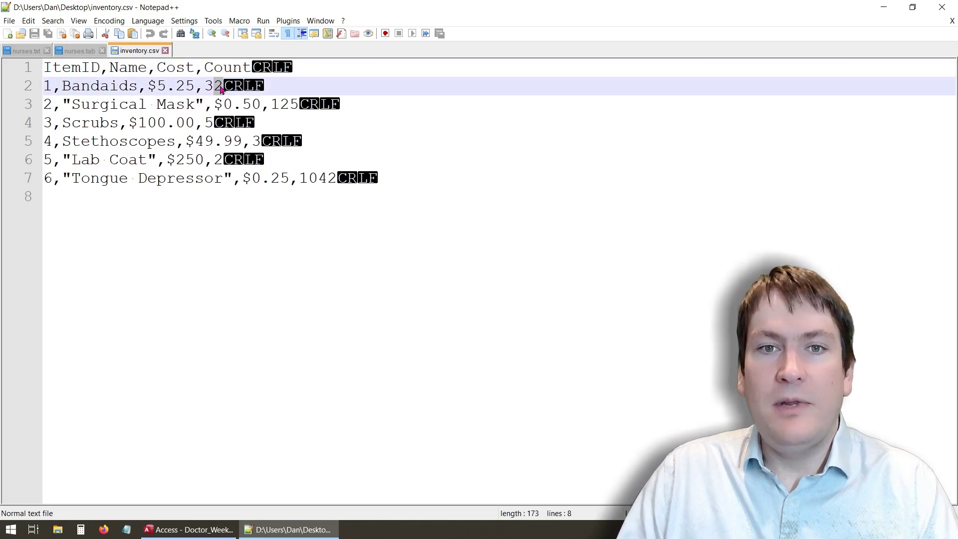
pyautogui.click(238, 239)
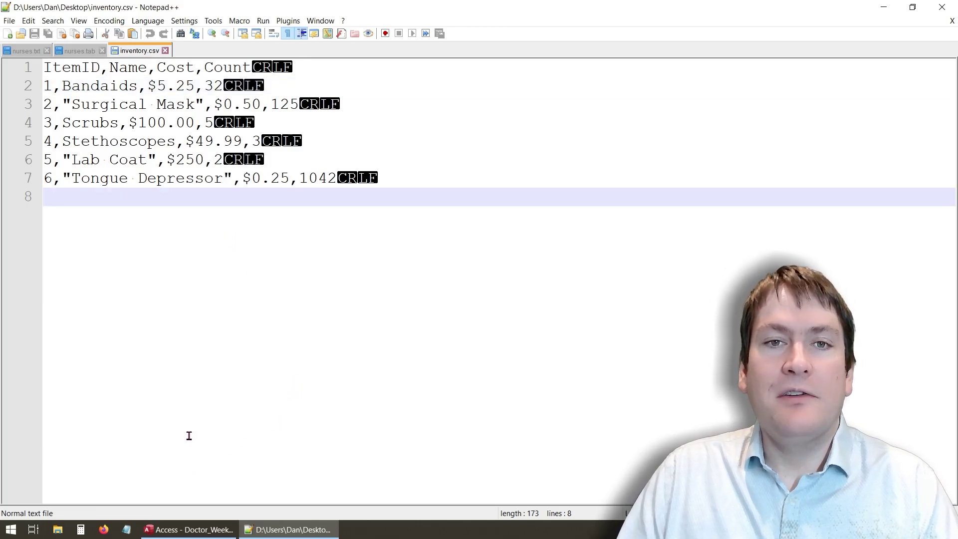
pyautogui.click(197, 529)
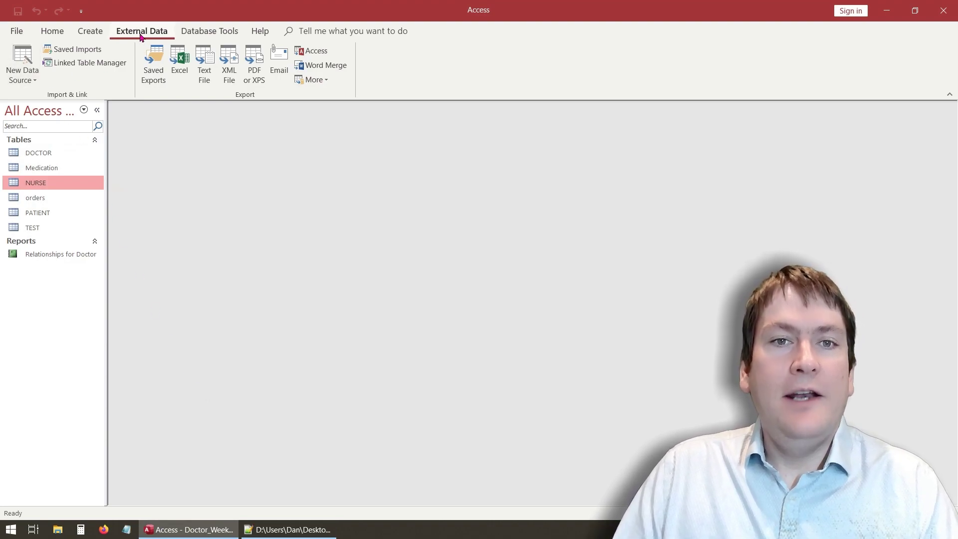
pyautogui.click(31, 81)
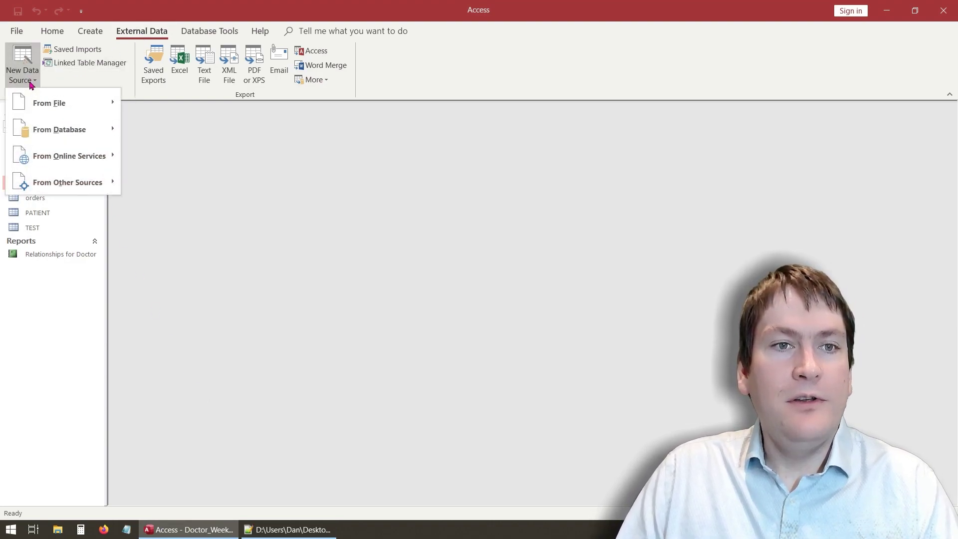
pyautogui.moveTo(95, 101)
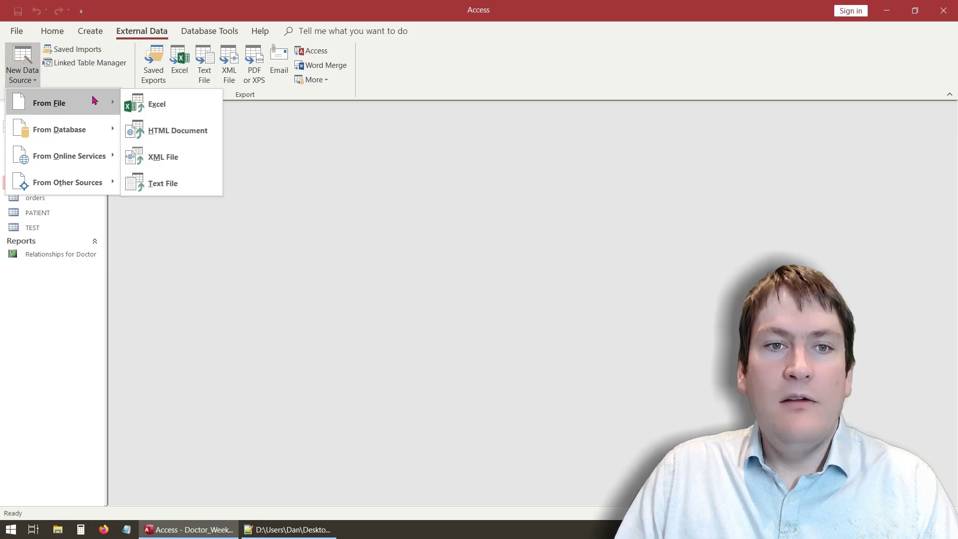
pyautogui.click(165, 185)
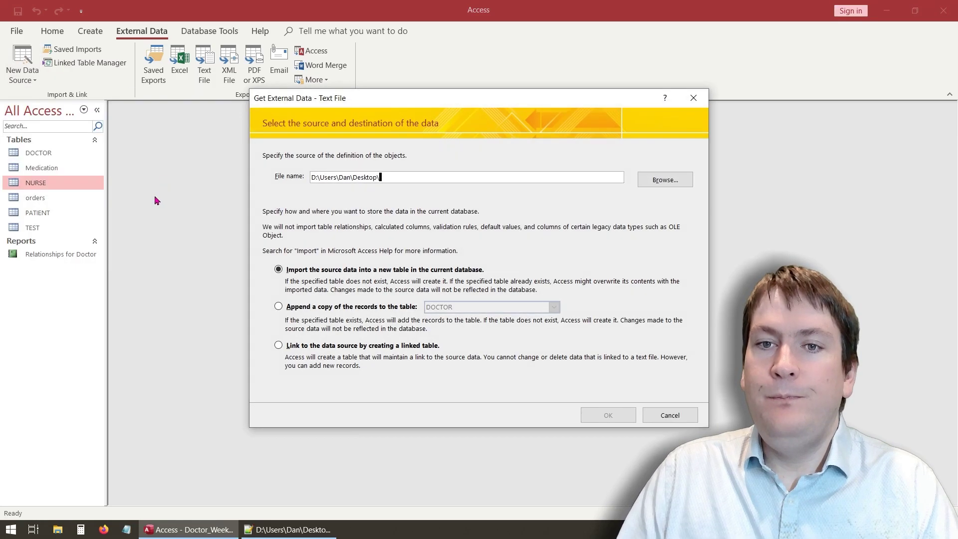
pyautogui.click(664, 181)
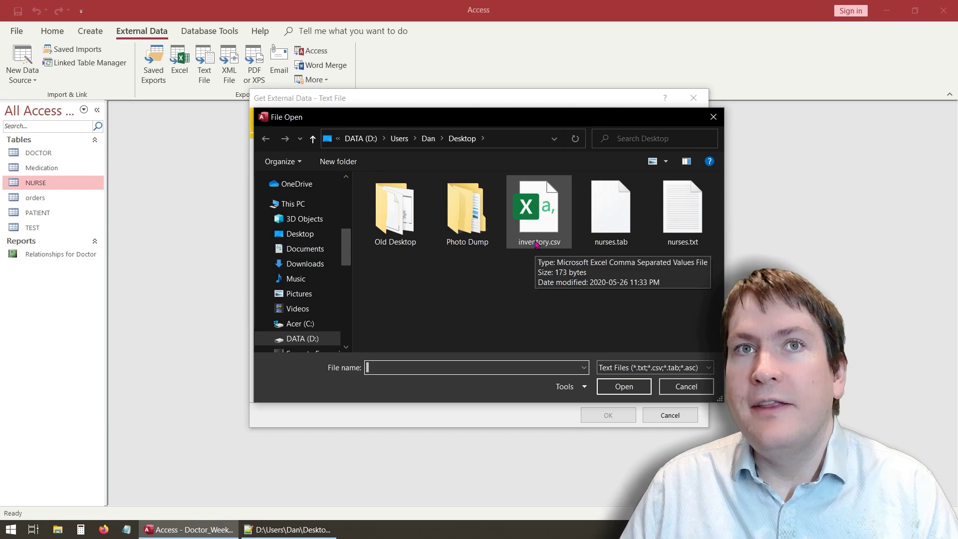
pyautogui.click(290, 530)
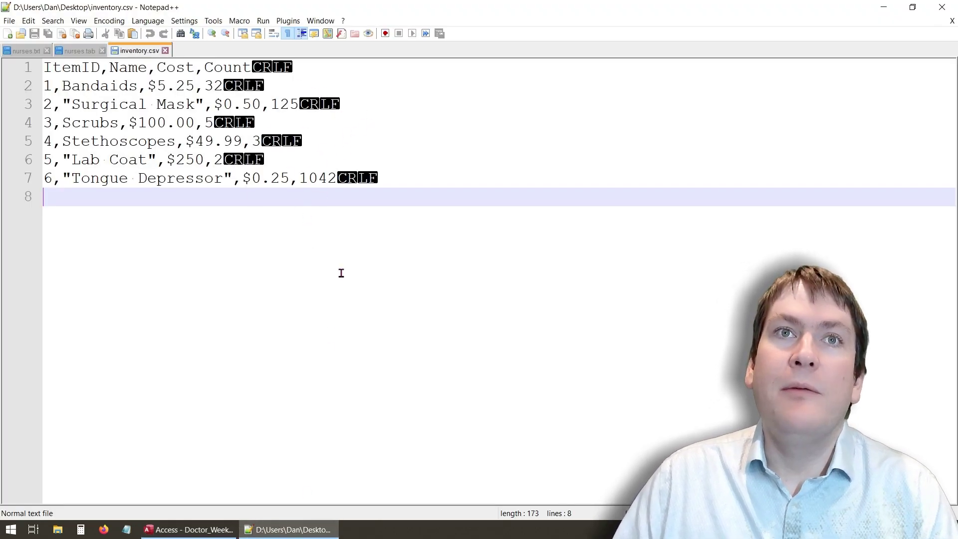
pyautogui.click(324, 529)
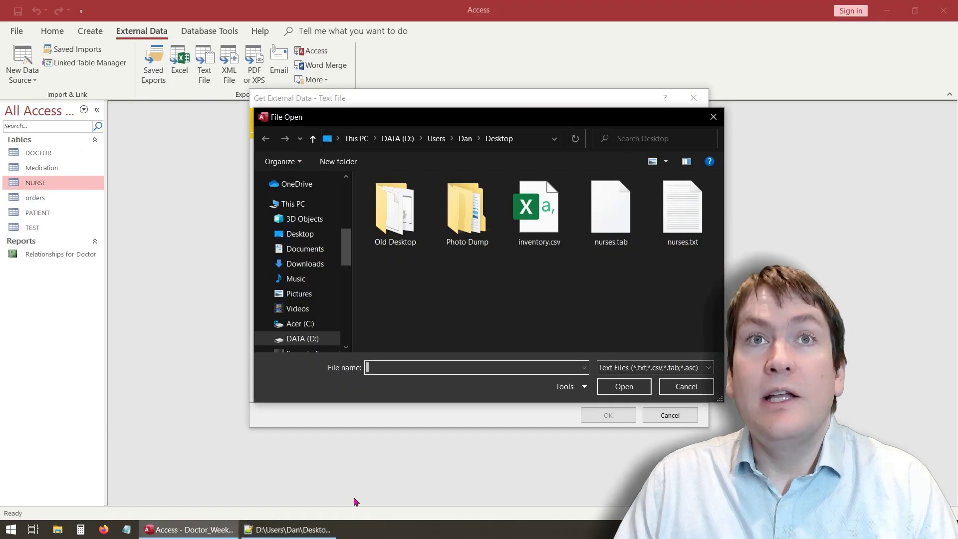
pyautogui.click(538, 212)
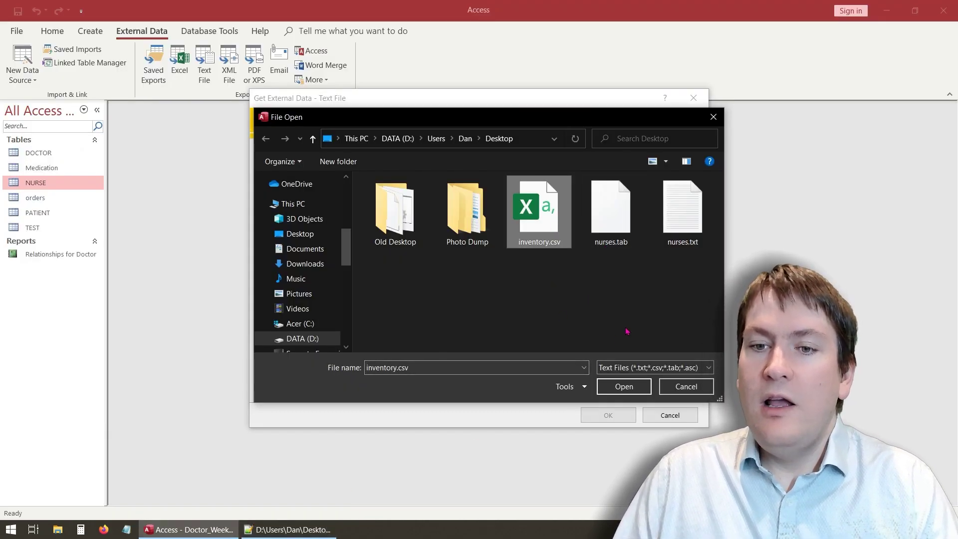
pyautogui.click(622, 393)
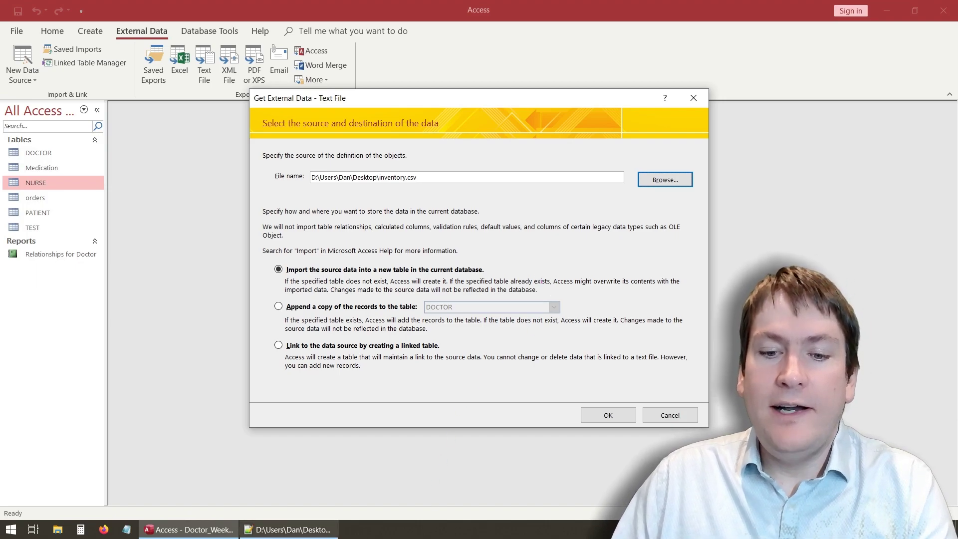
# Step: Switch to Notepad++ to examine the field names in the inventory.csv header row, and return to Access
pyautogui.click(290, 530)
pyautogui.moveTo(43, 67); pyautogui.dragTo(248, 67)
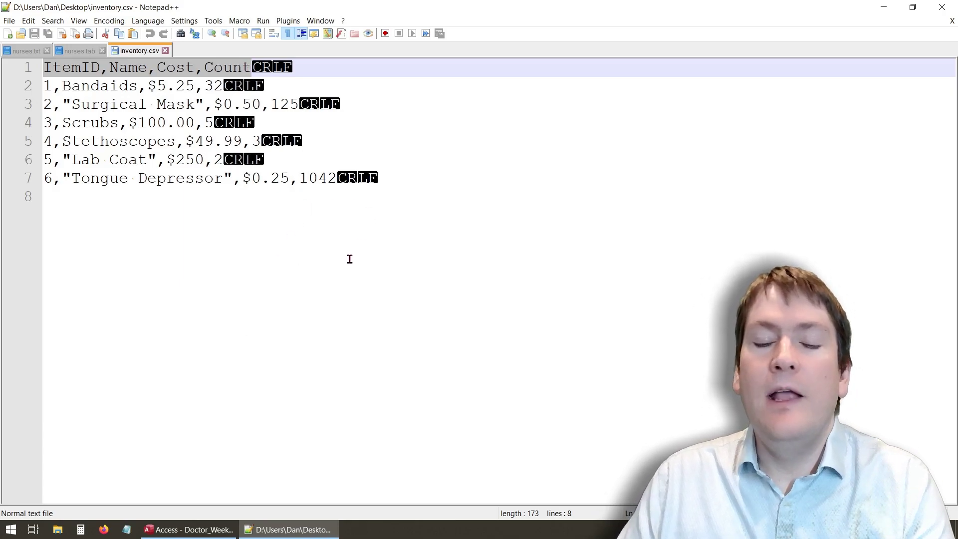
pyautogui.click(289, 529)
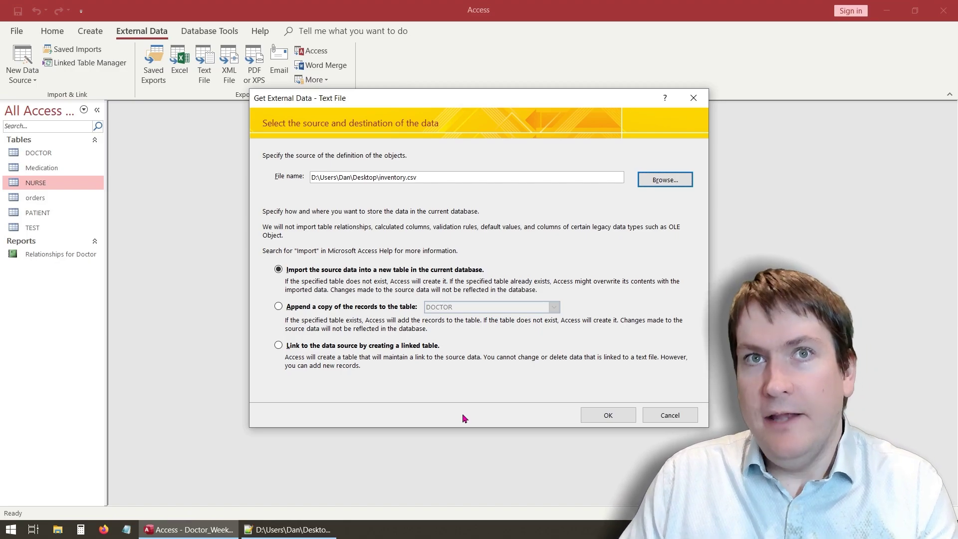
pyautogui.click(289, 529)
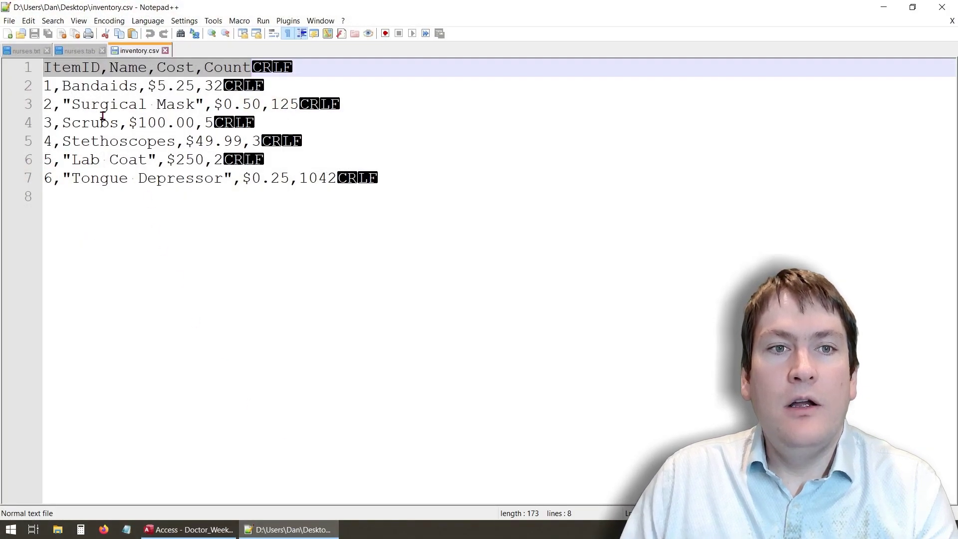
pyautogui.click(349, 533)
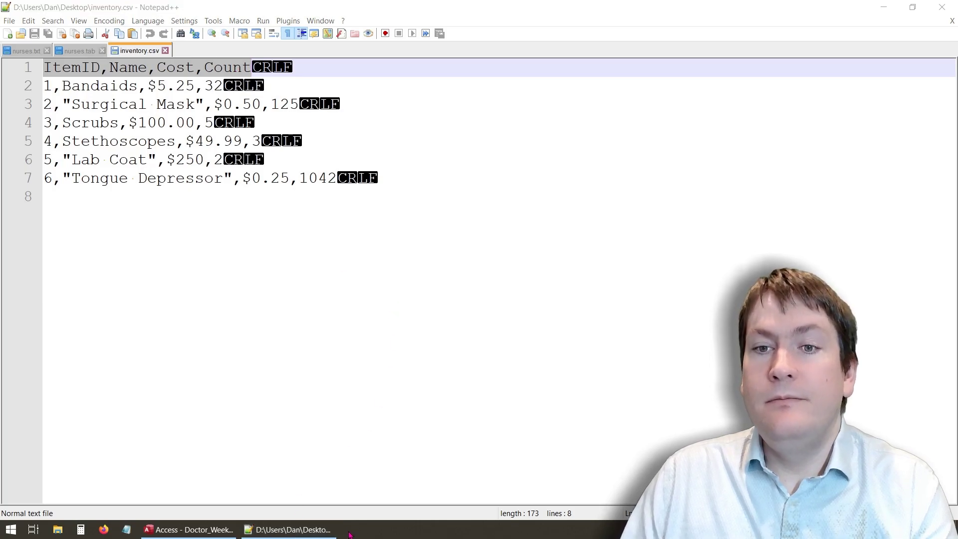
pyautogui.hotkey('alt', 'Tab')
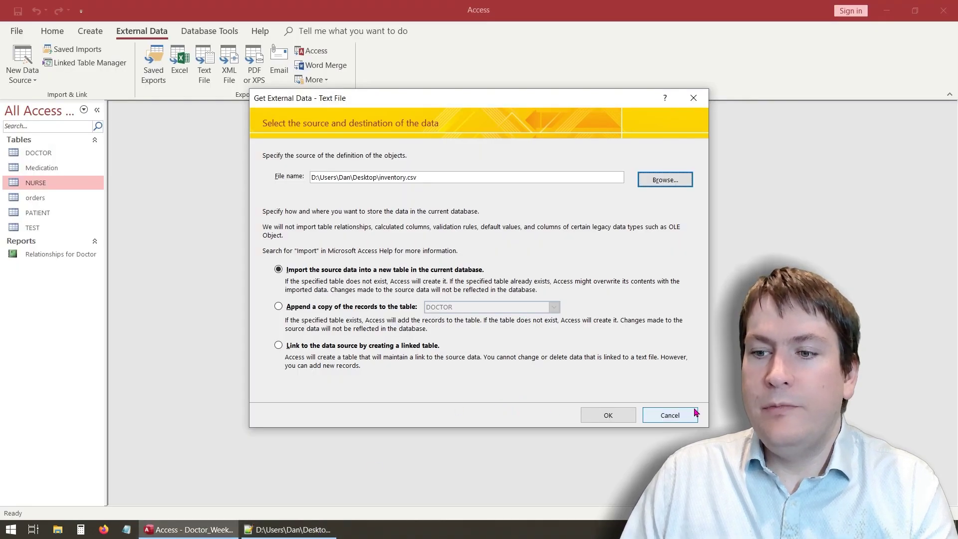
# Step: Import into a new table as comma-delimited data, treating the first row as field names
pyautogui.click(608, 415)
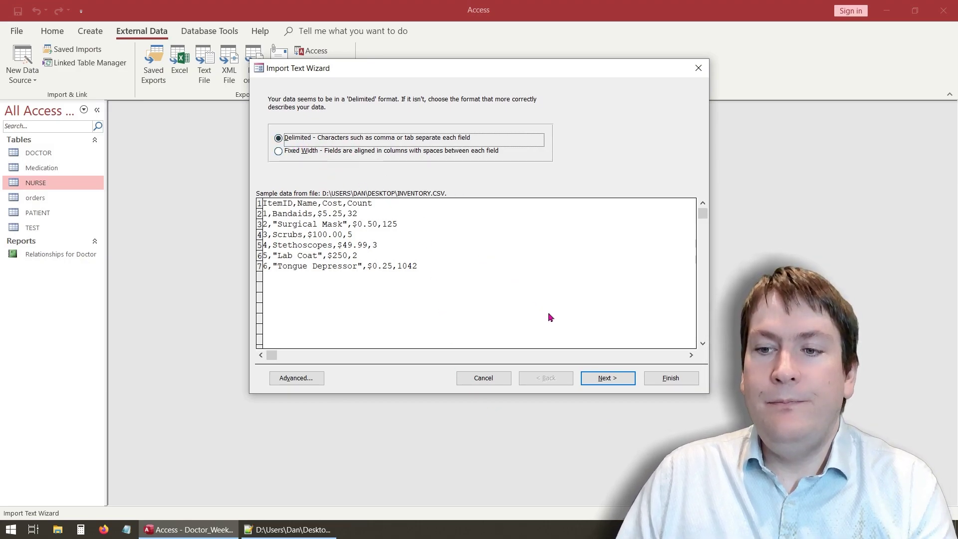
pyautogui.click(605, 377)
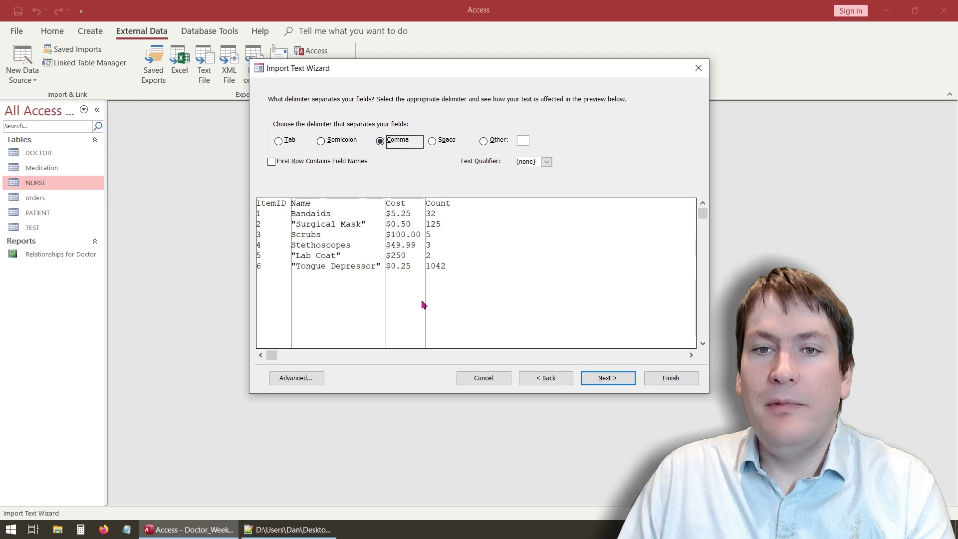
pyautogui.click(272, 162)
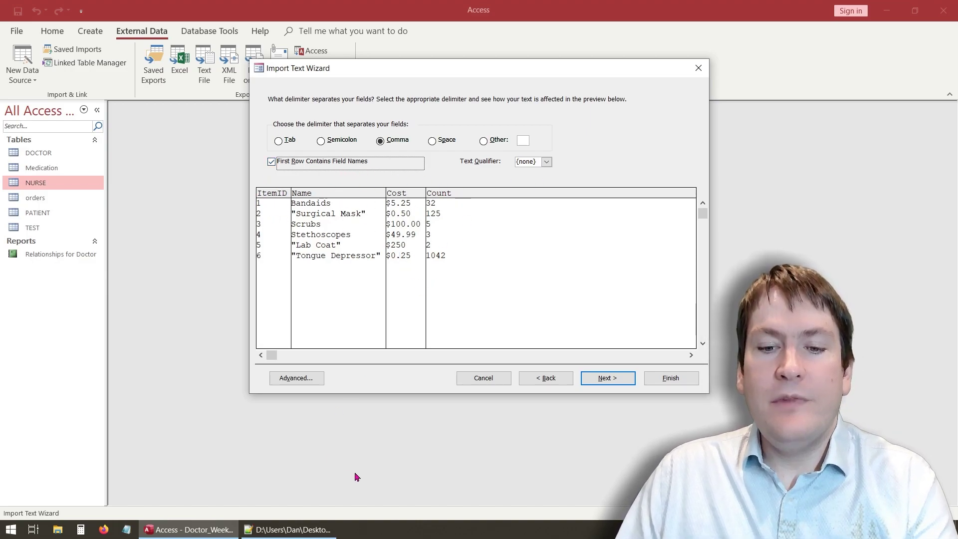
# Step: Check the quoted item names in Notepad++, and set the import's text qualifier to the double quotation mark in Access
pyautogui.click(289, 529)
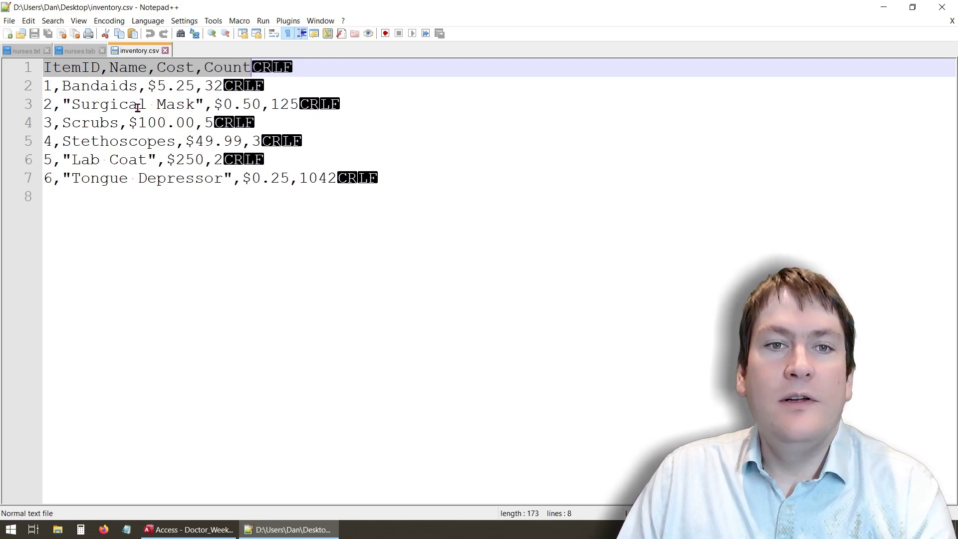
pyautogui.click(284, 529)
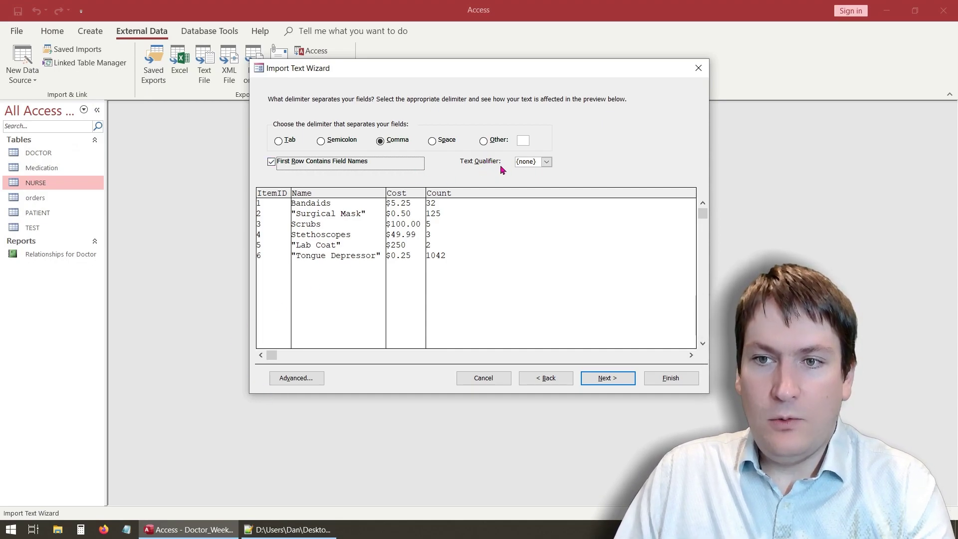
pyautogui.click(547, 165)
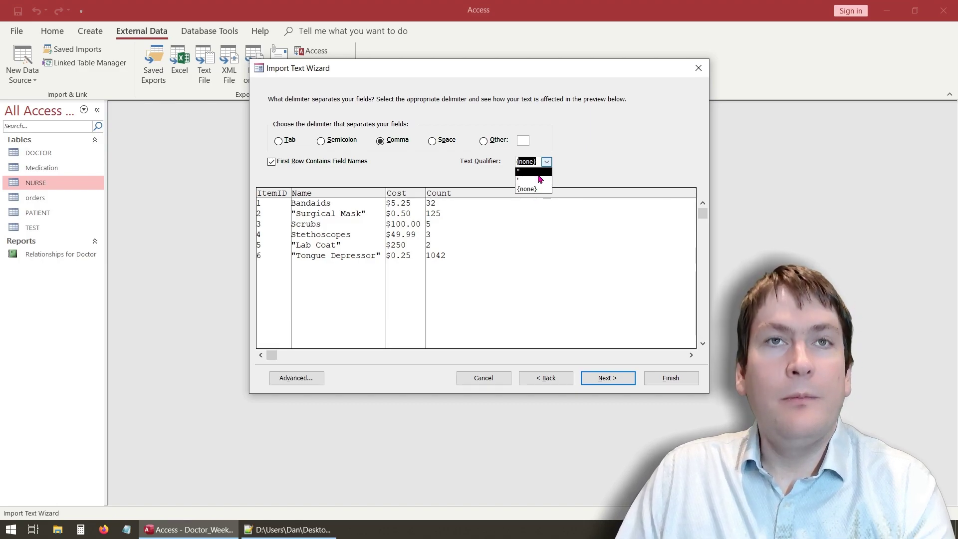
pyautogui.click(538, 173)
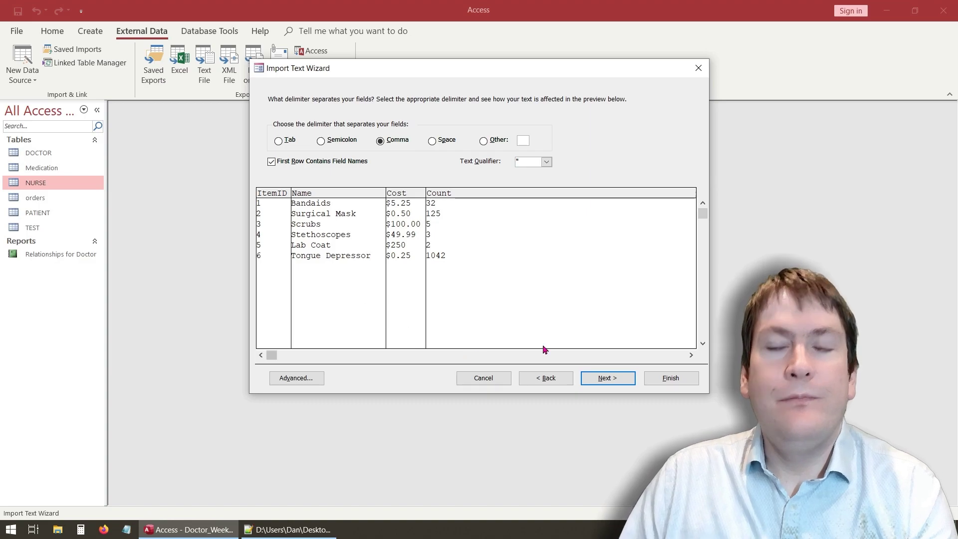
# Step: Accept the delimiter settings and set the ItemID field's index to Yes (No Duplicates)
pyautogui.click(608, 379)
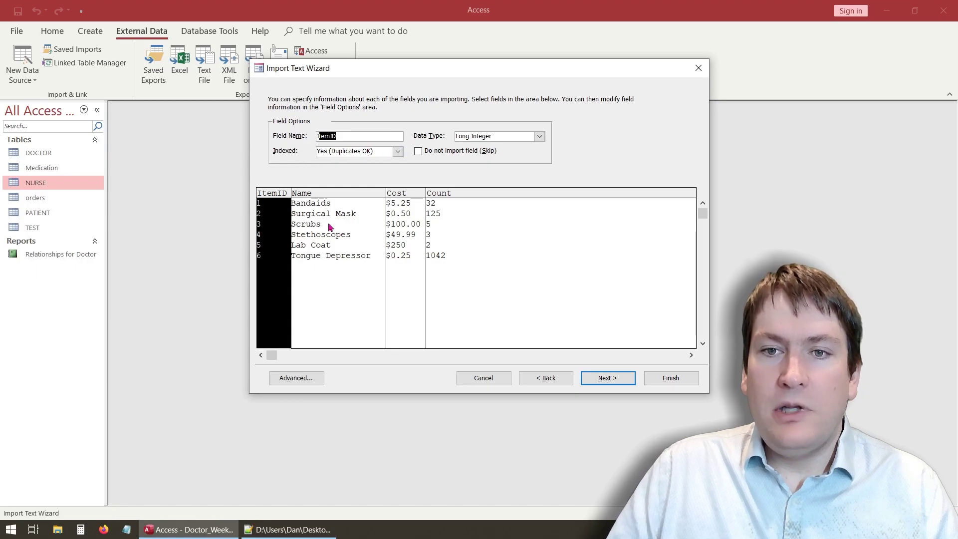
pyautogui.click(329, 197)
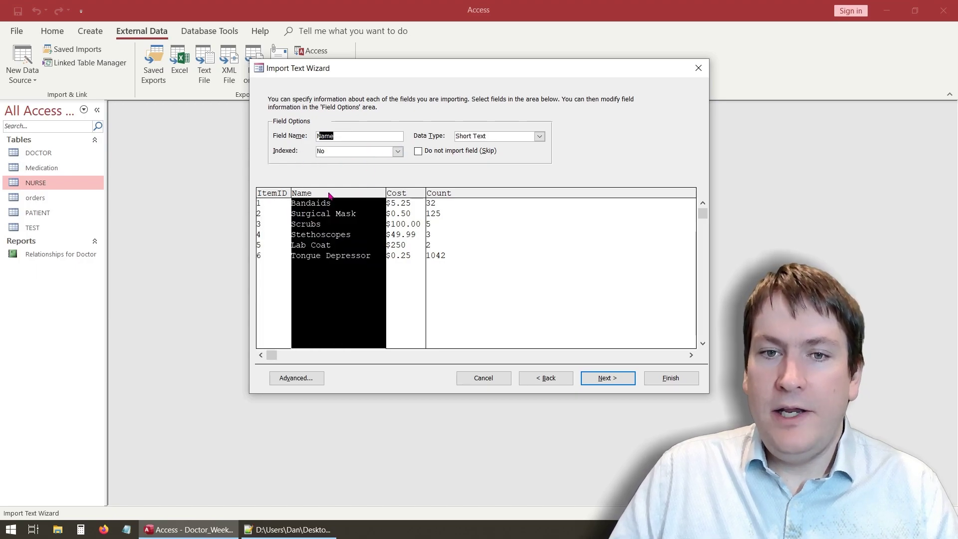
pyautogui.click(287, 199)
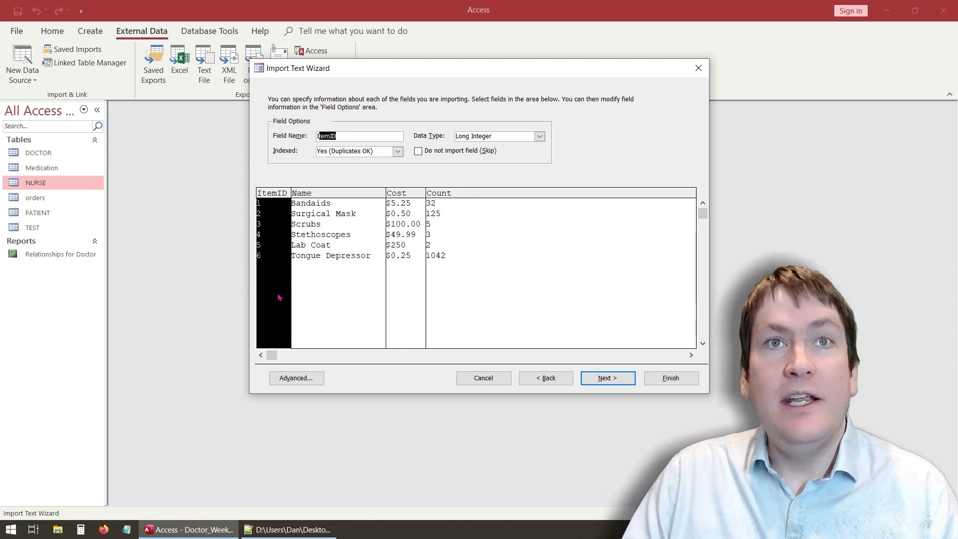
pyautogui.click(398, 152)
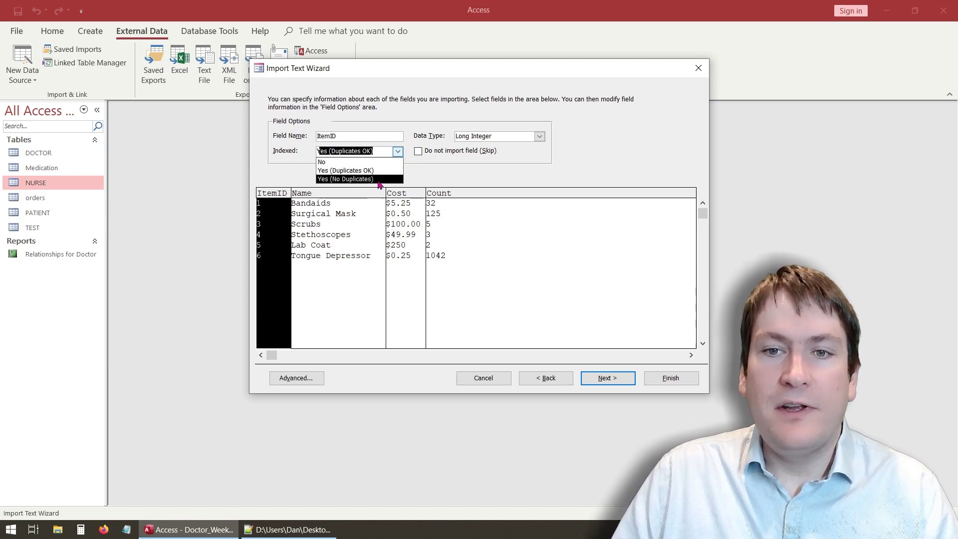
pyautogui.click(343, 181)
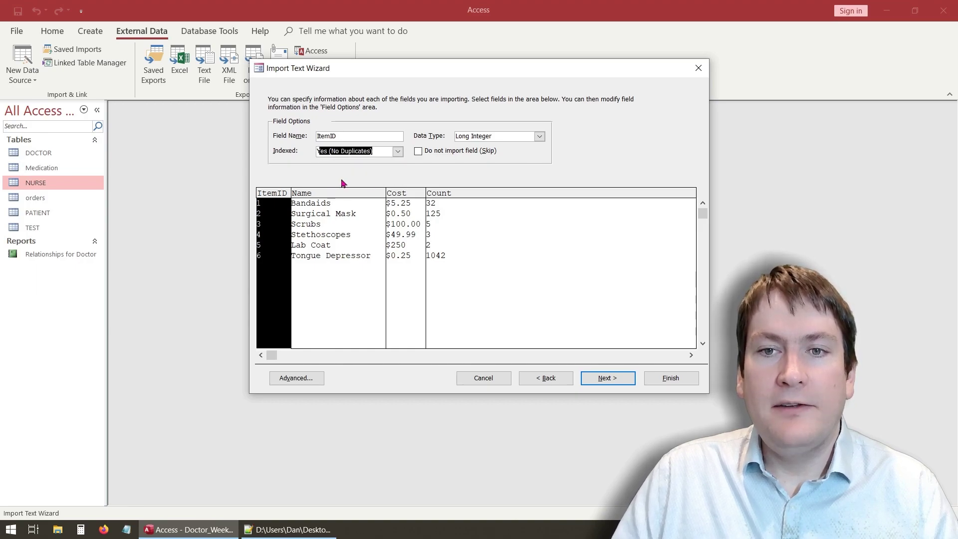
# Step: Review the Name and Cost field options, and set the Count field's data type to Integer
pyautogui.click(334, 195)
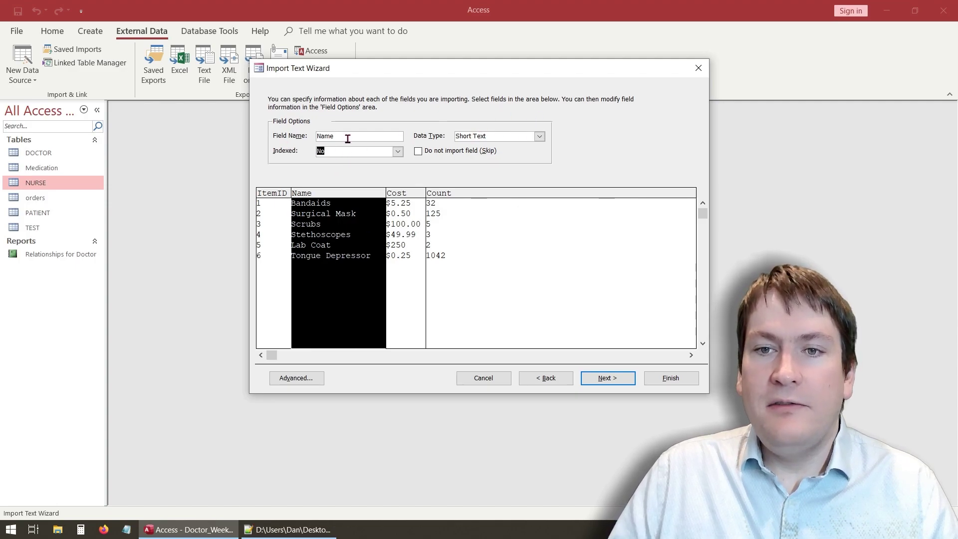
pyautogui.click(402, 194)
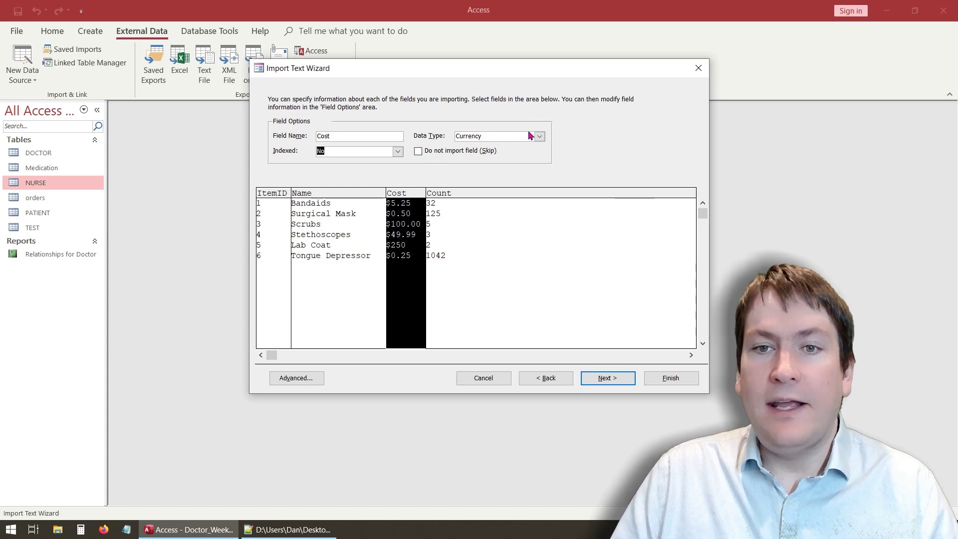
pyautogui.click(446, 194)
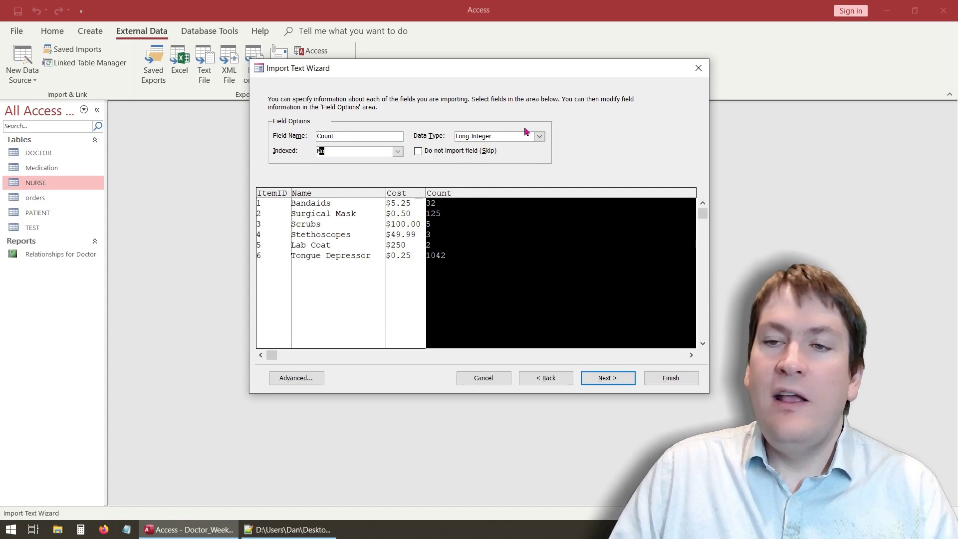
pyautogui.click(539, 137)
pyautogui.click(539, 136)
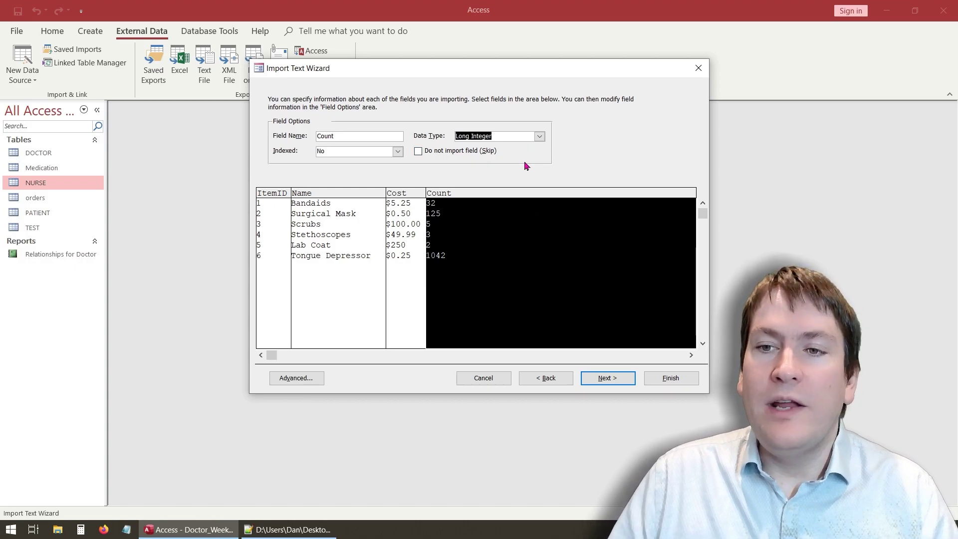
pyautogui.click(540, 138)
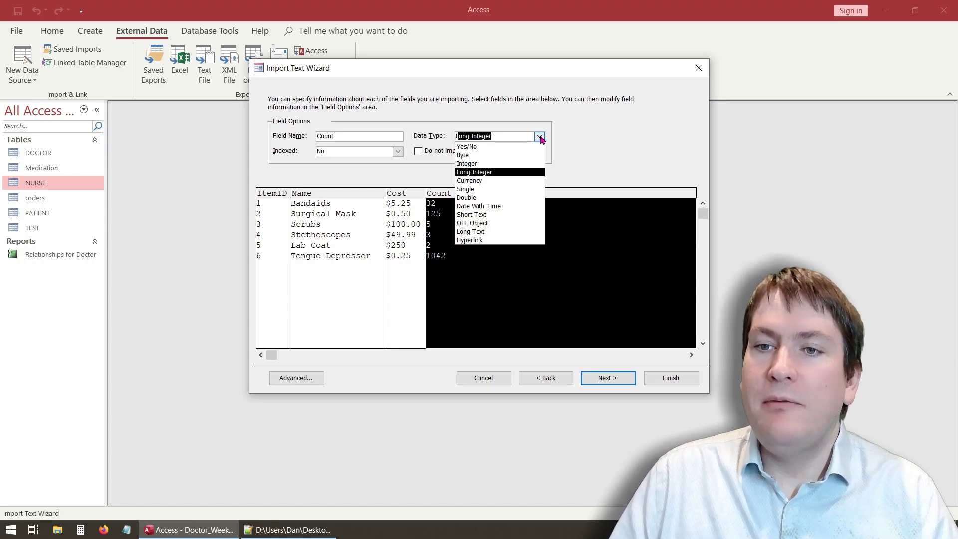
pyautogui.click(542, 158)
pyautogui.click(541, 158)
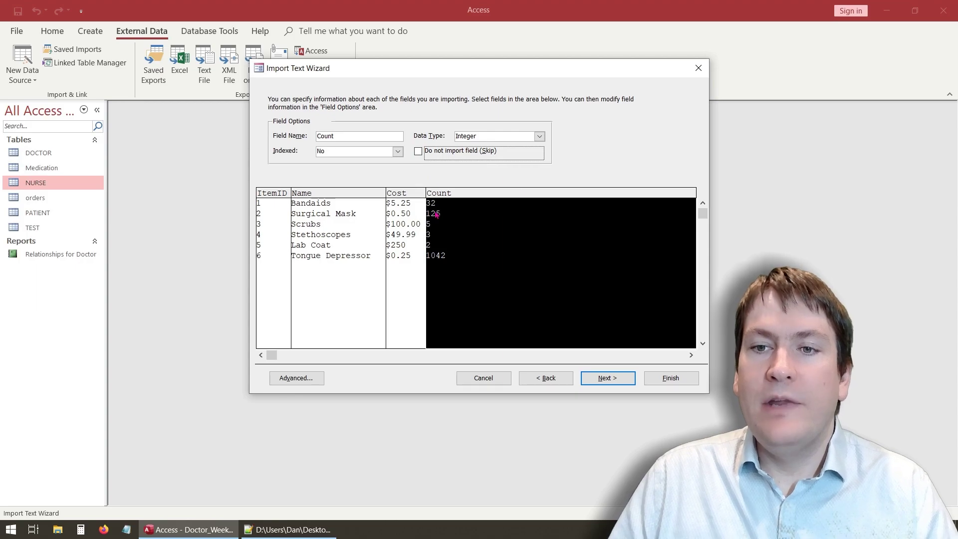
# Step: Recheck the import options of the Cost, Name and ItemID fields
pyautogui.click(405, 205)
pyautogui.click(345, 195)
pyautogui.click(286, 200)
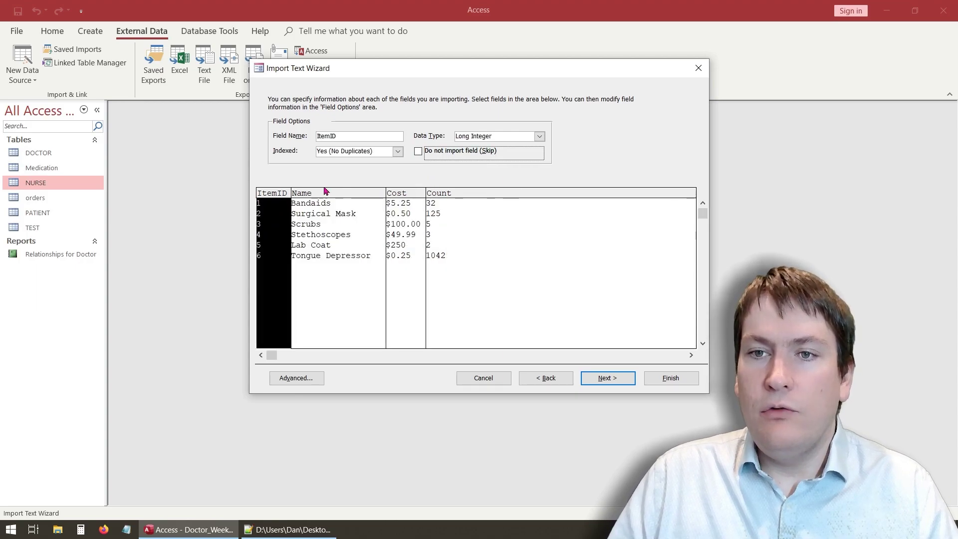
# Step: Accept the import's field options and choose ItemID as the new table's own primary key
pyautogui.click(466, 194)
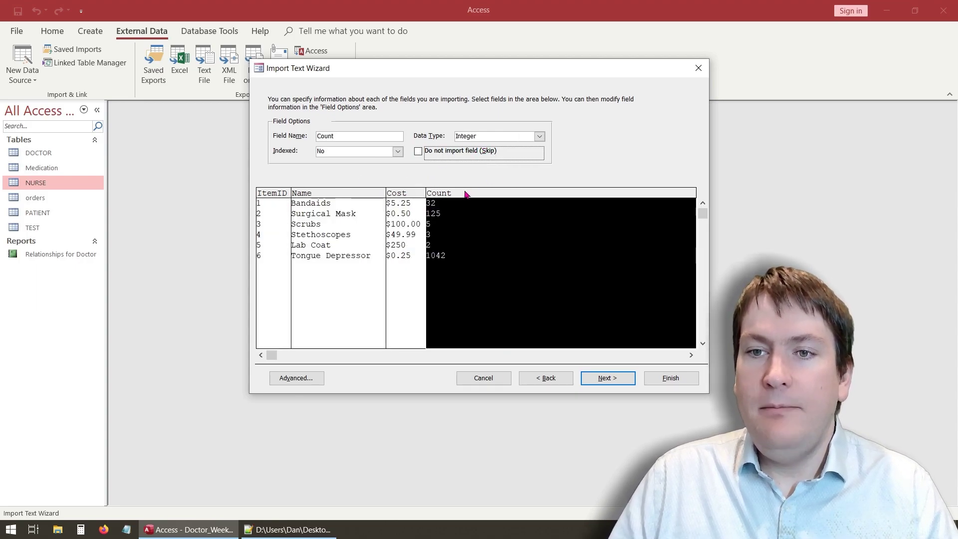
pyautogui.click(620, 373)
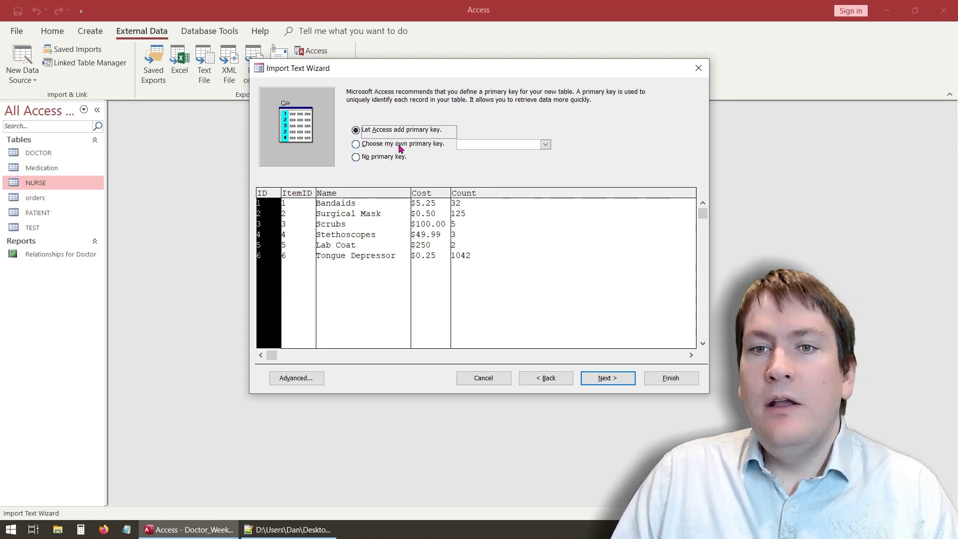
pyautogui.click(439, 144)
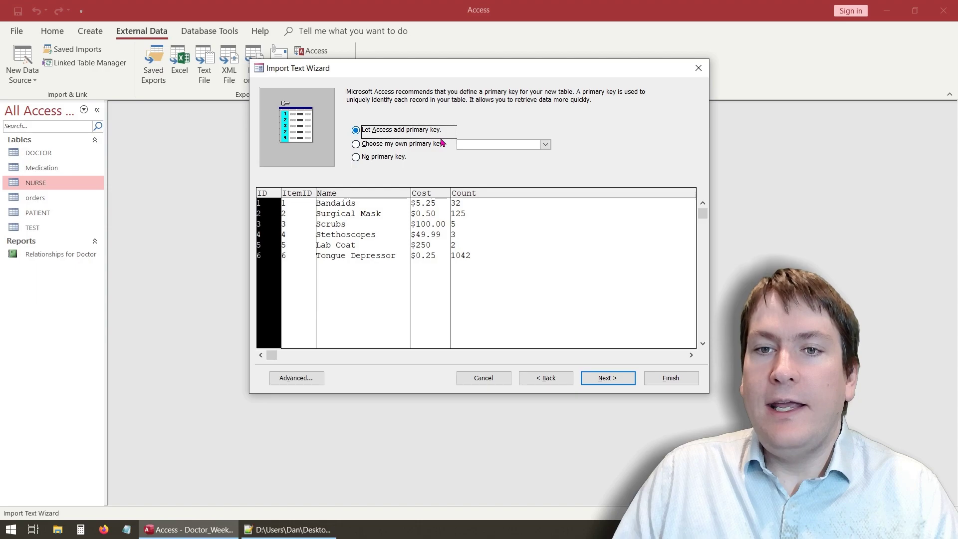
pyautogui.click(545, 144)
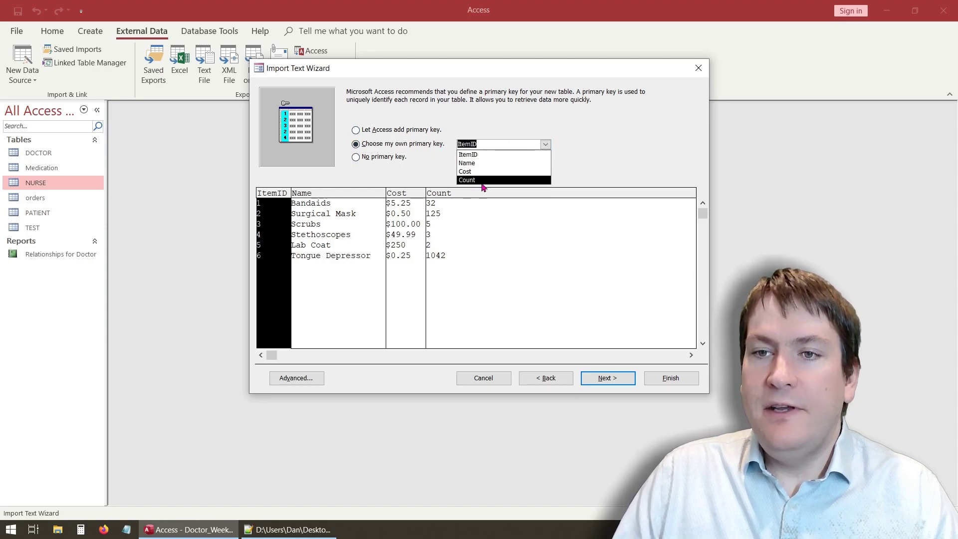
pyautogui.click(477, 157)
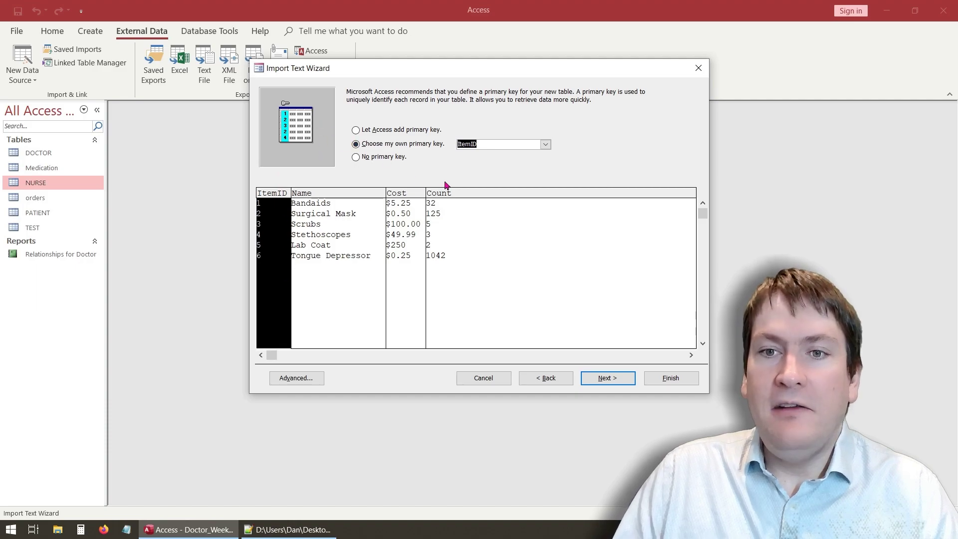
pyautogui.click(607, 377)
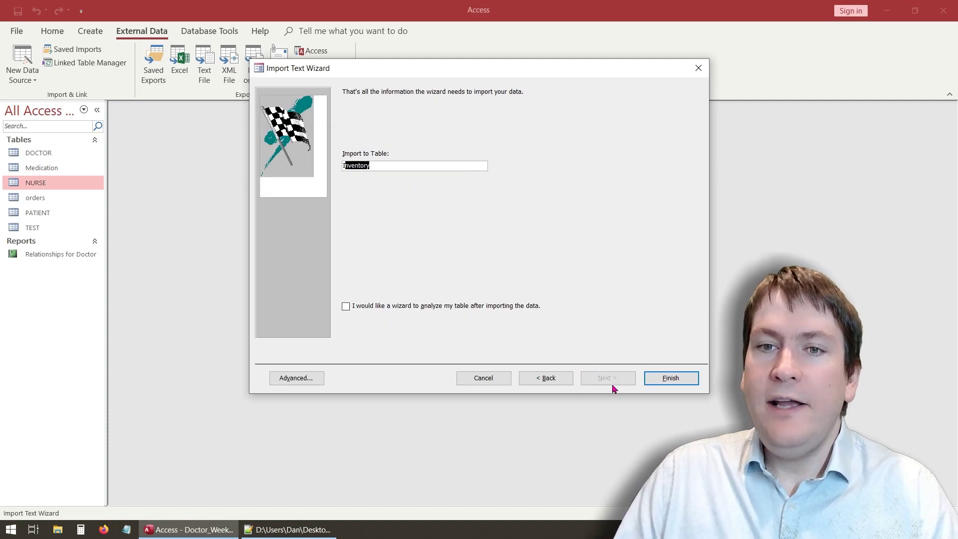
# Step: Name the destination table INVENTORY in capitals, finish the import and close the wizard without saving the import steps
pyautogui.click(375, 165)
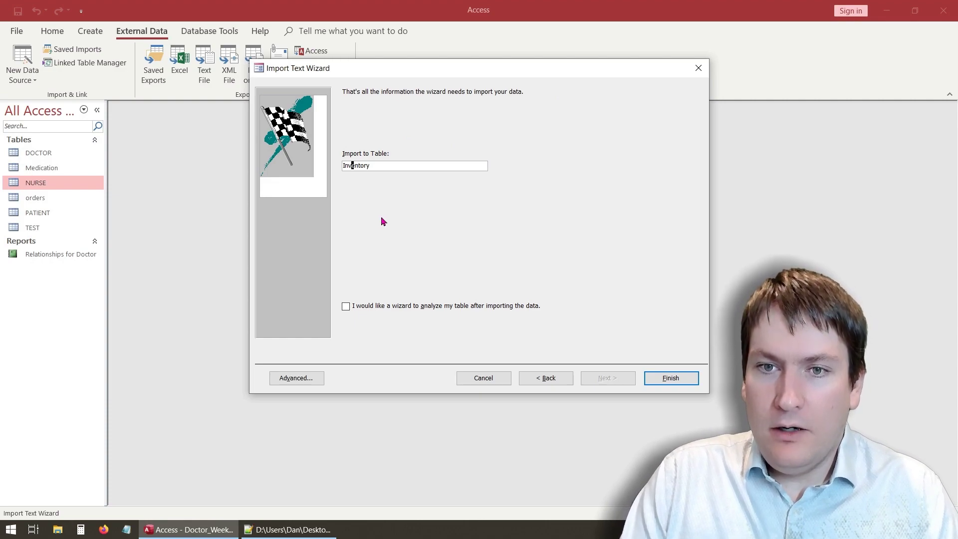
pyautogui.press('BackSpace')
pyautogui.write('N')
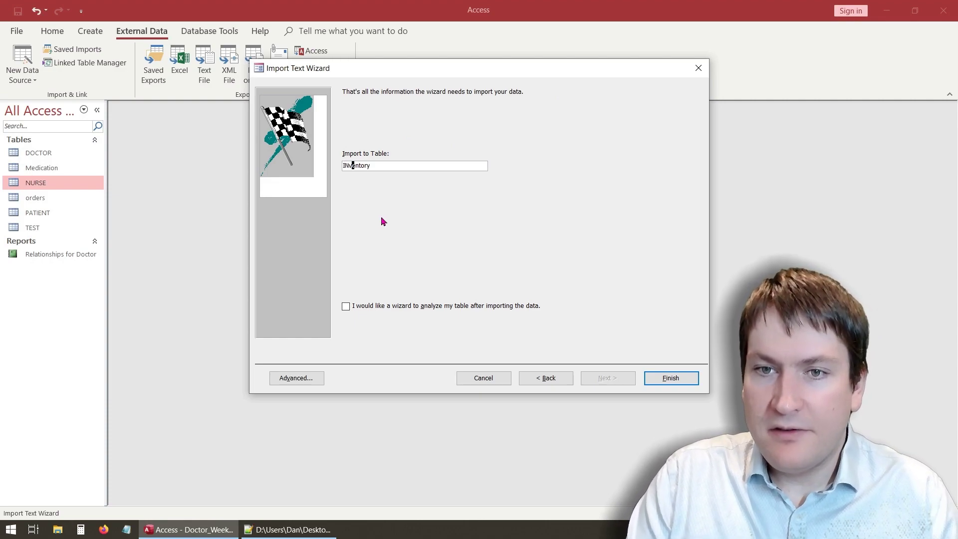
pyautogui.press('BackSpace')
pyautogui.write('V')
pyautogui.press('BackSpace')
pyautogui.write('E')
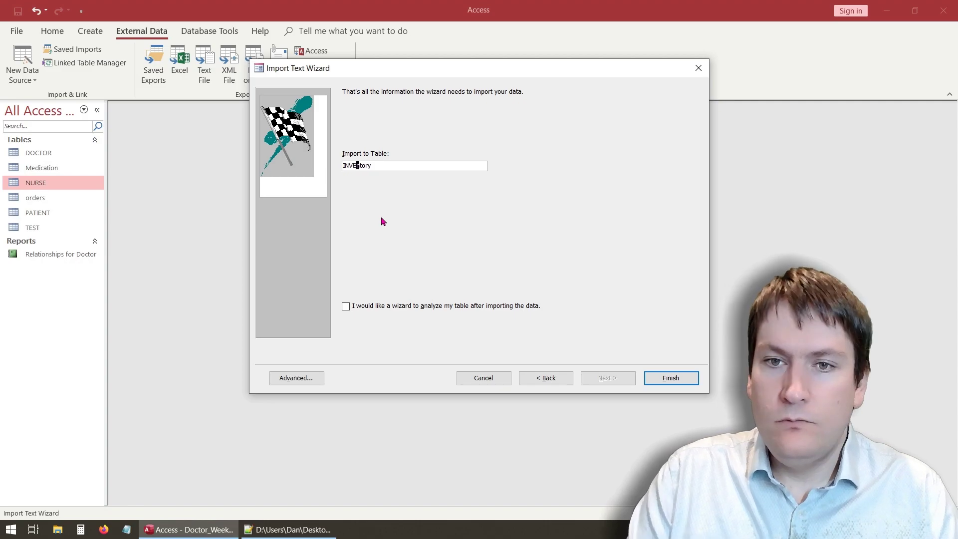
pyautogui.press('Right')
pyautogui.press('BackSpace')
pyautogui.write('N')
pyautogui.press('Right')
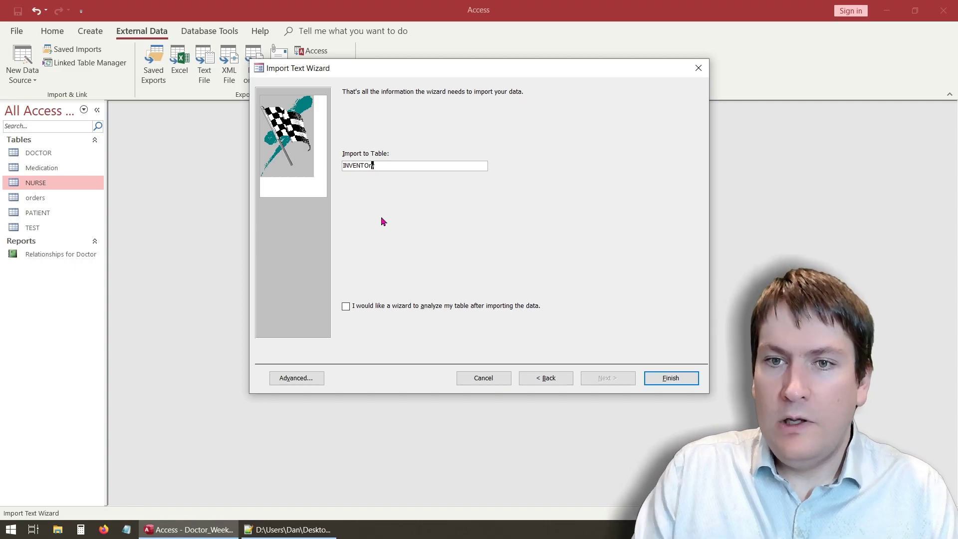
pyautogui.click(670, 377)
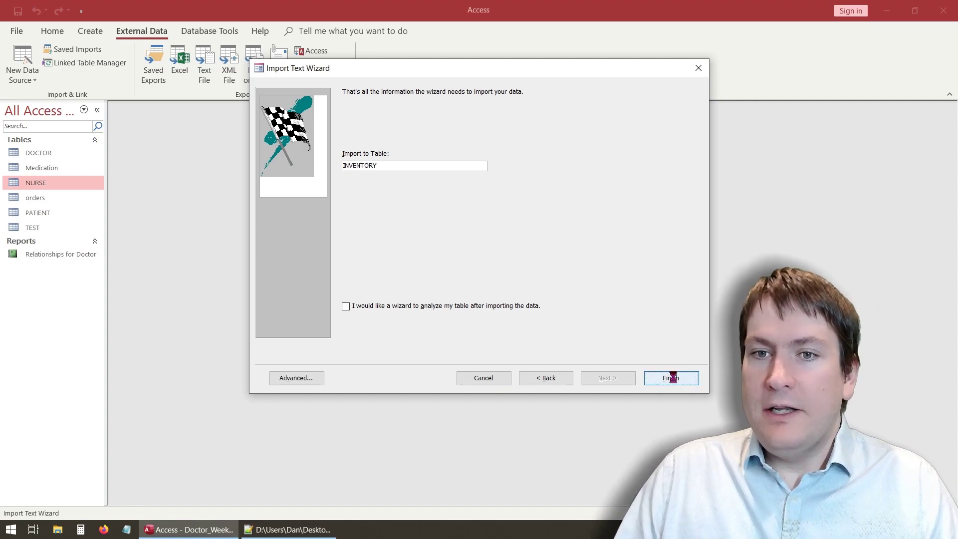
pyautogui.click(669, 420)
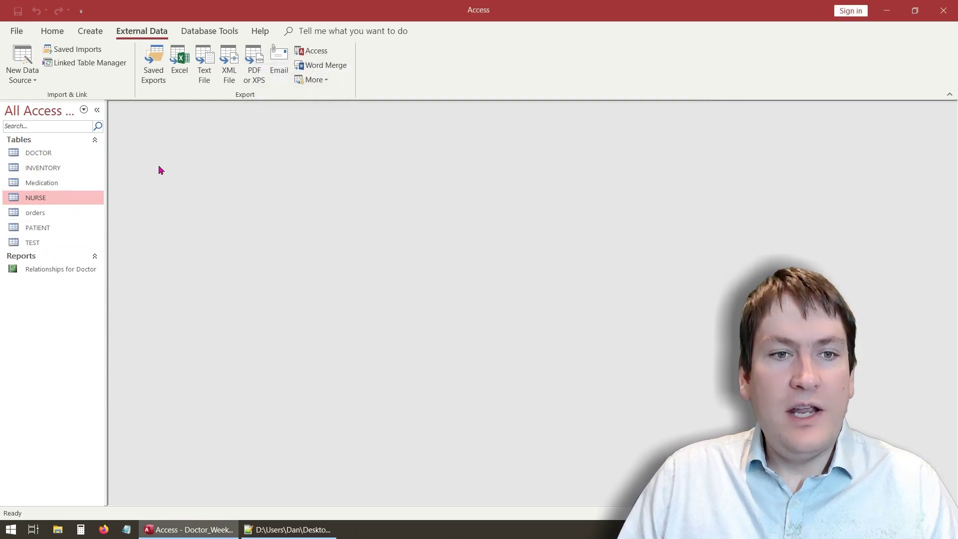
# Step: Open the imported INVENTORY table and switch it to Design View
pyautogui.doubleClick(47, 171)
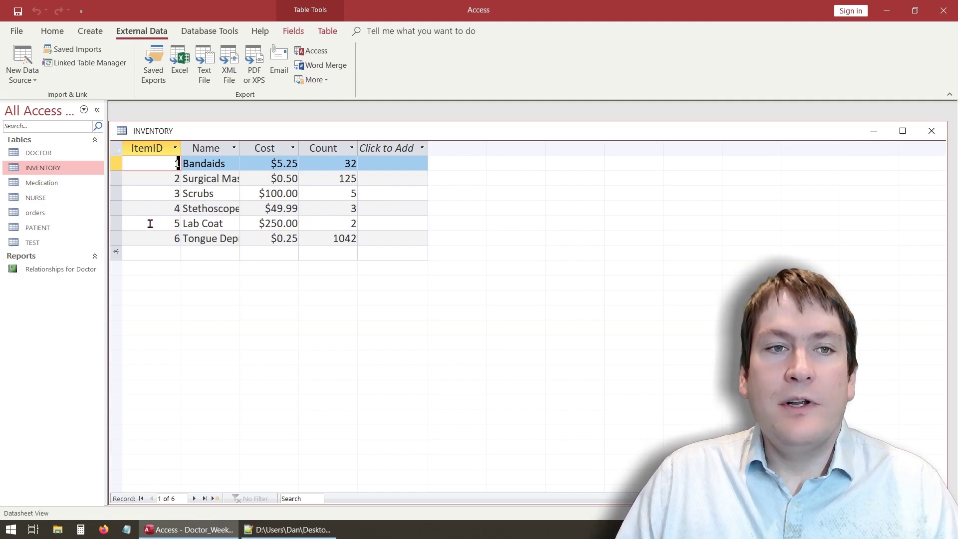
pyautogui.click(51, 32)
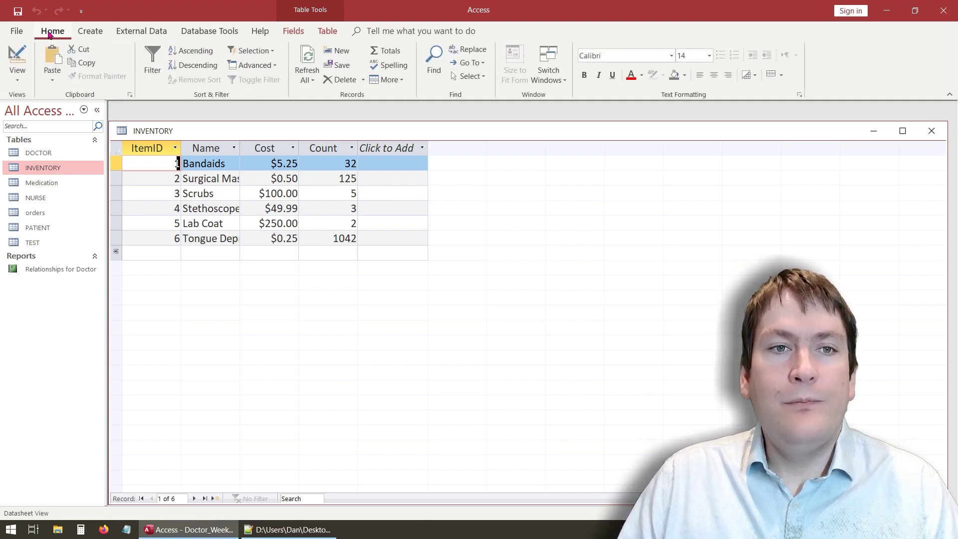
pyautogui.click(24, 60)
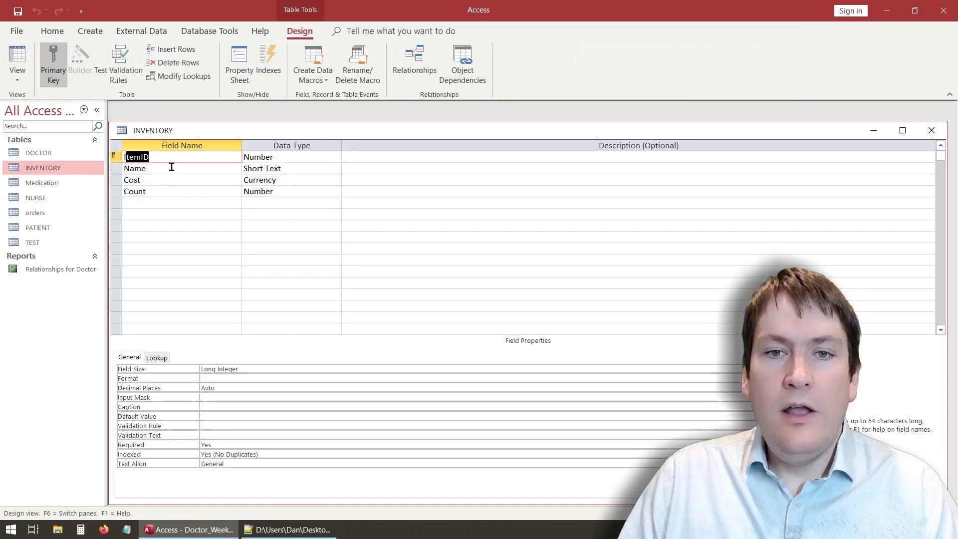
# Step: Try to change the ItemID field's data type to AutoNumber
pyautogui.click(276, 158)
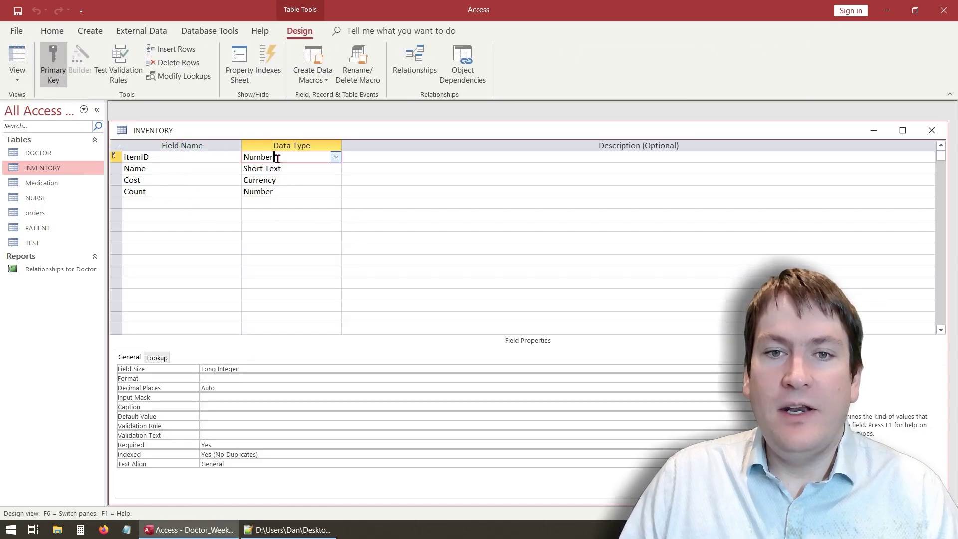
pyautogui.click(336, 159)
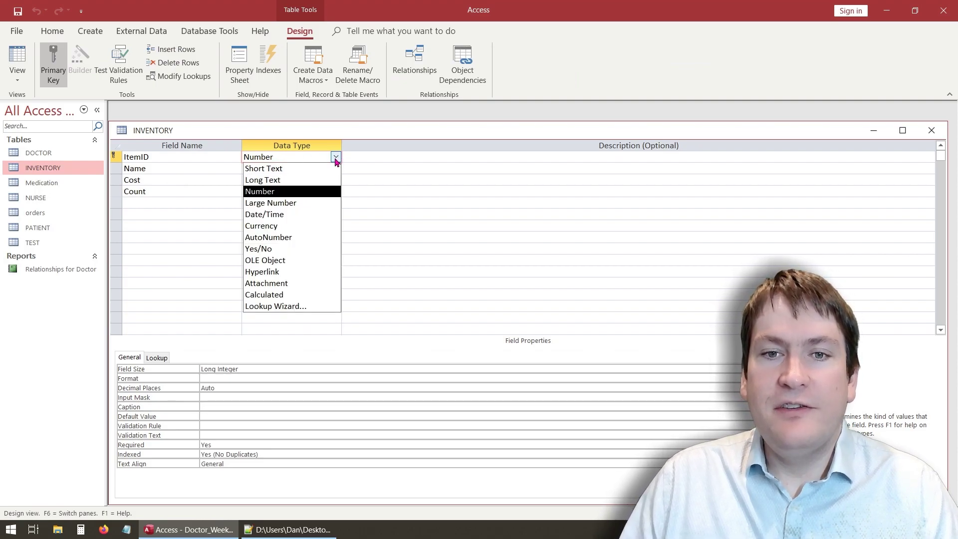
pyautogui.click(281, 238)
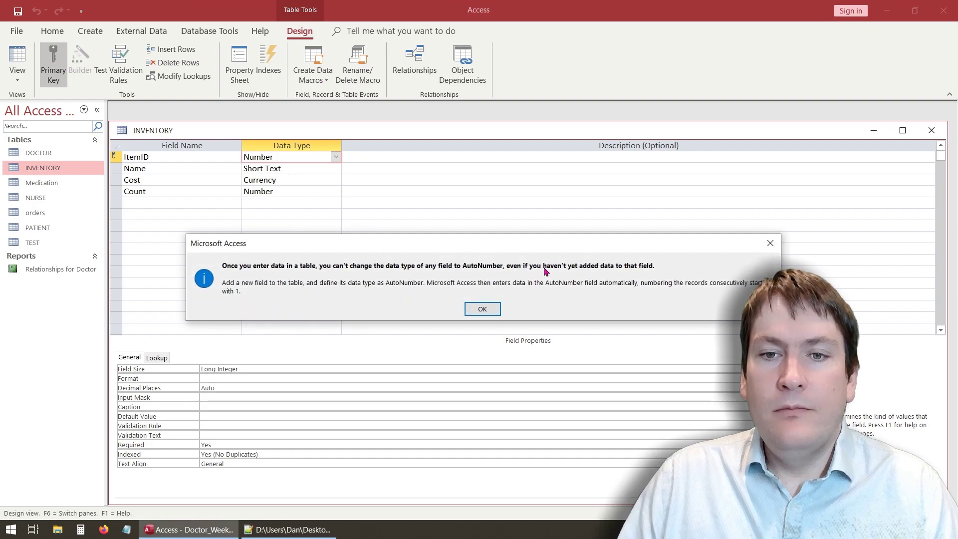
pyautogui.click(482, 308)
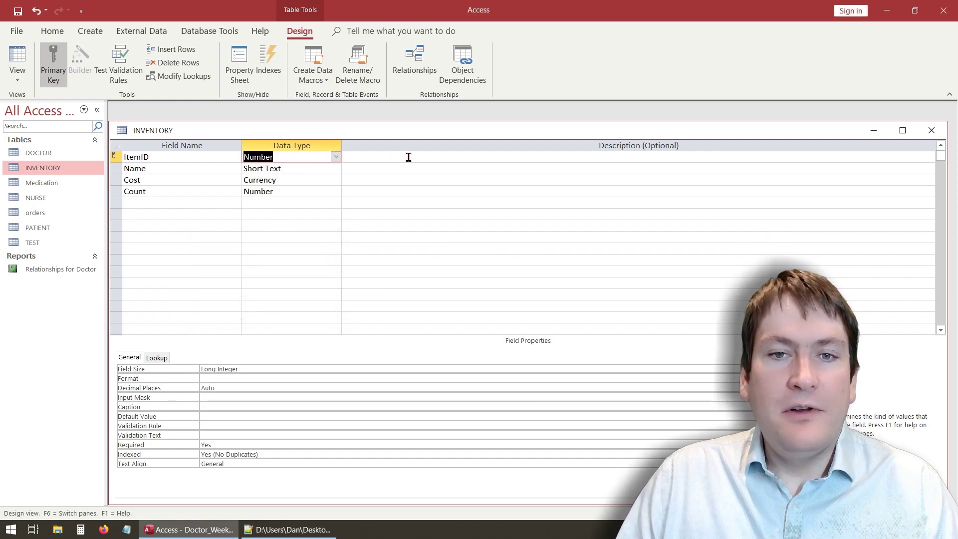
pyautogui.click(205, 168)
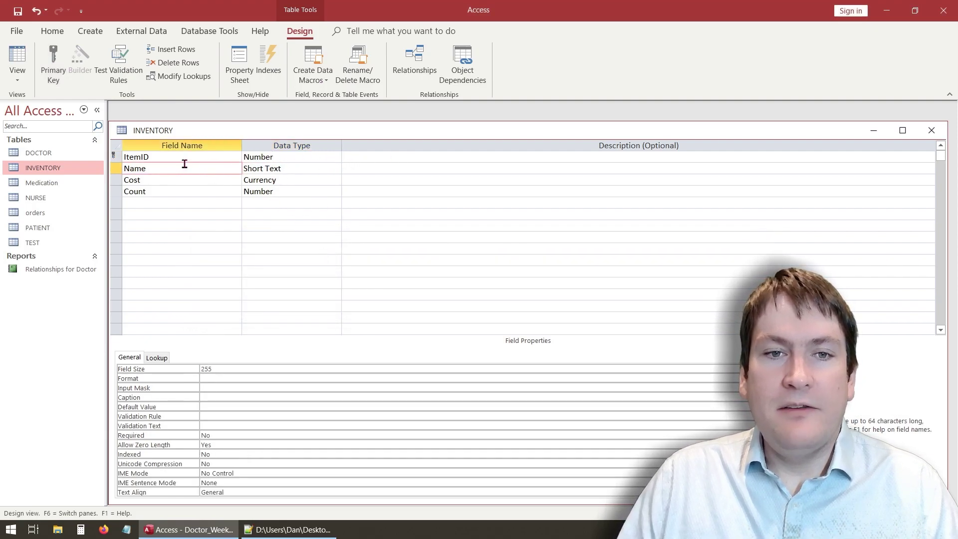
pyautogui.click(184, 157)
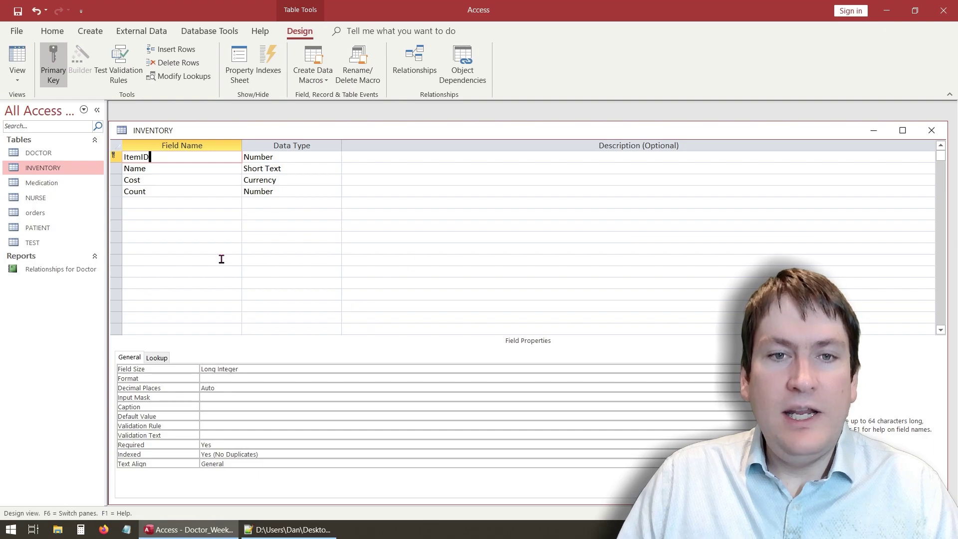
# Step: Set the Name field's size to 60 in the INVENTORY table
pyautogui.click(167, 169)
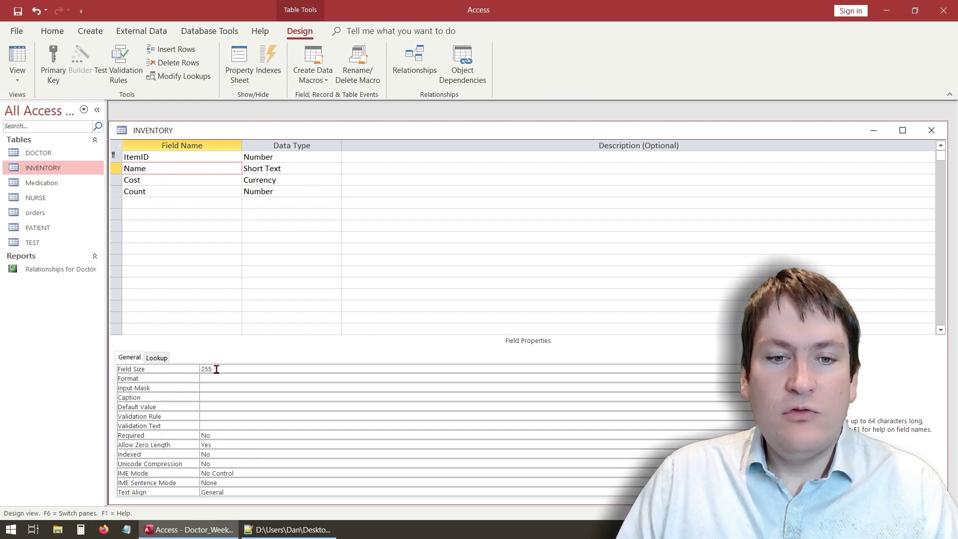
pyautogui.moveTo(214, 370); pyautogui.dragTo(192, 364)
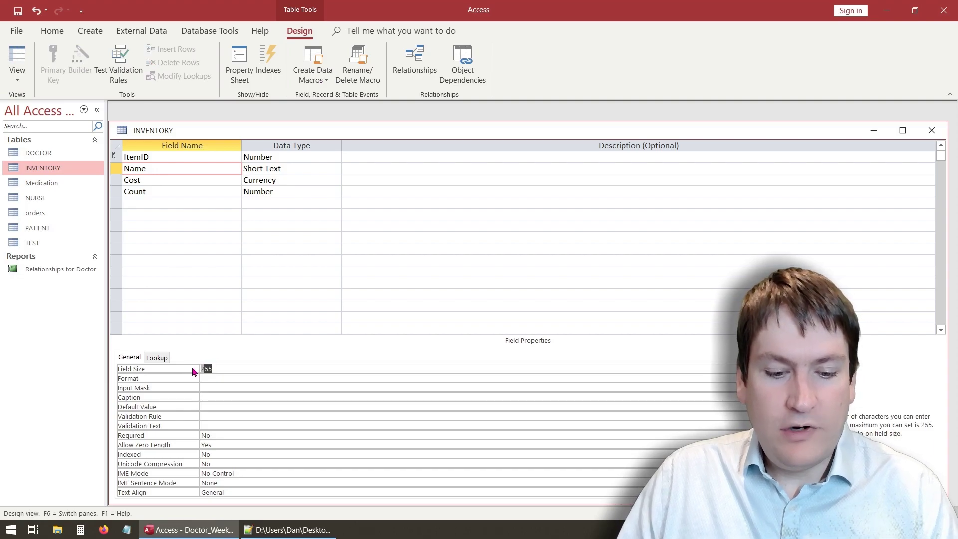
pyautogui.write('60')
pyautogui.press('Return')
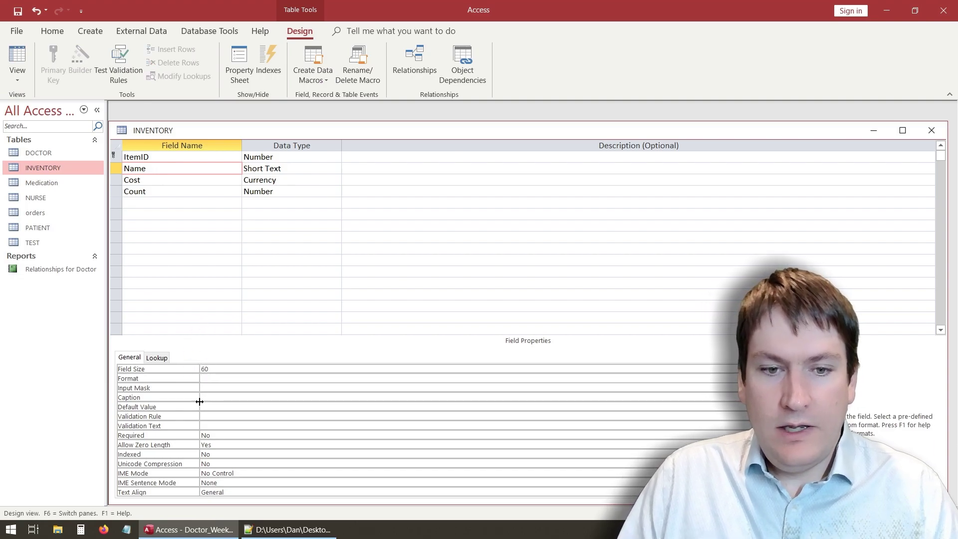
# Step: Make the Name field required and set its Allow Zero Length property to No
pyautogui.click(205, 435)
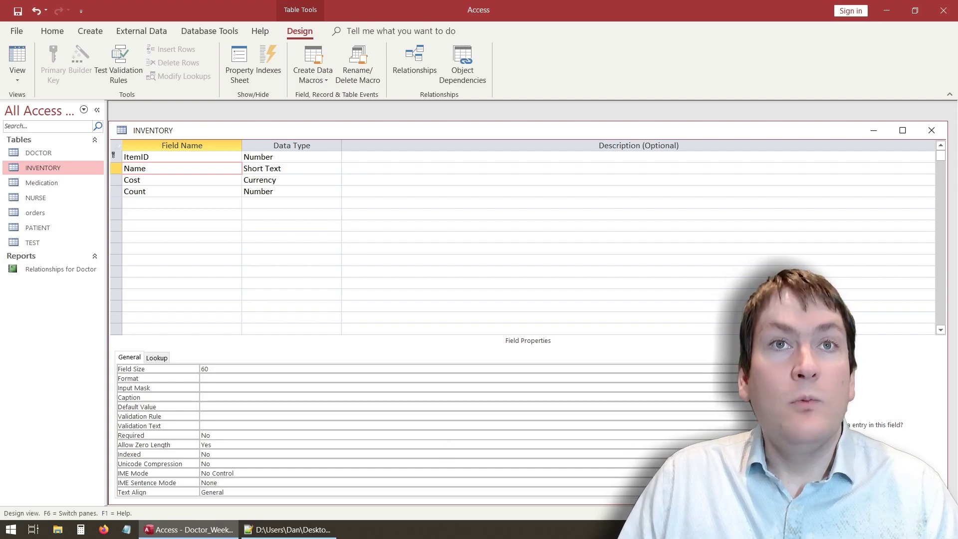
pyautogui.press('F4')
pyautogui.click(433, 445)
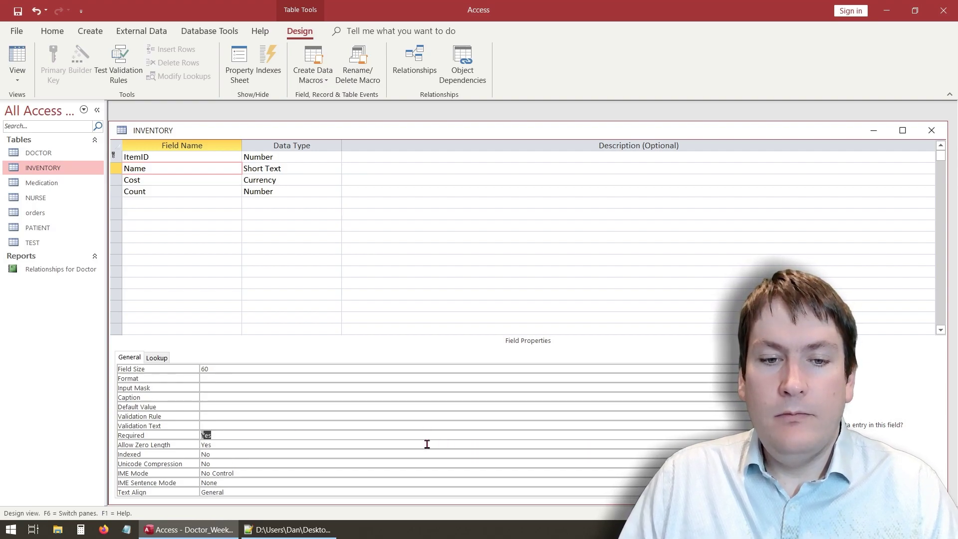
pyautogui.click(309, 444)
pyautogui.press('F4')
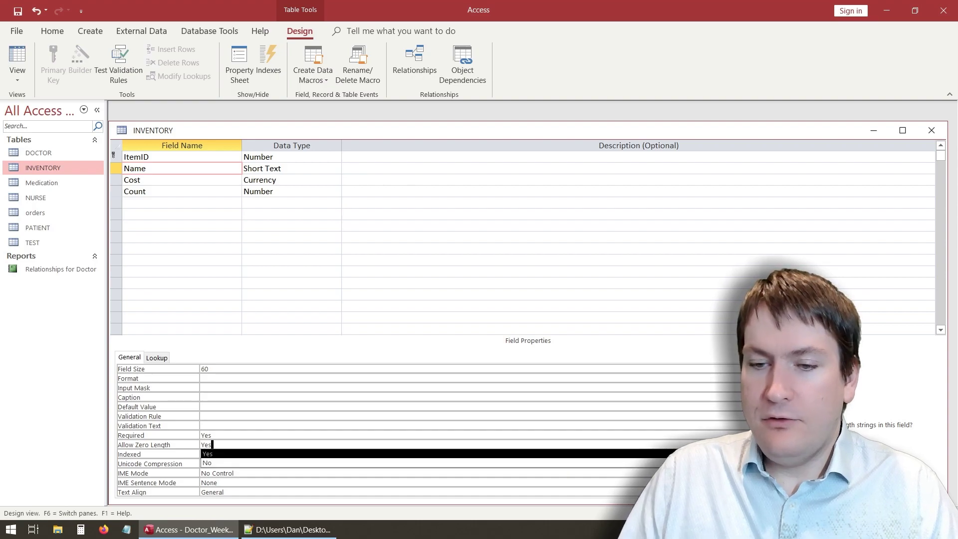
pyautogui.click(482, 463)
pyautogui.click(222, 378)
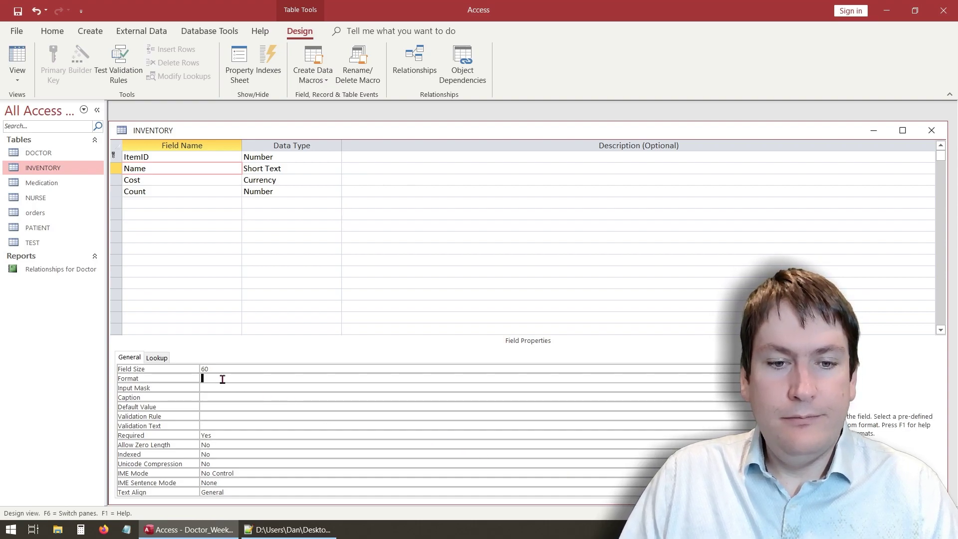
# Step: Set the Required property of the Cost field to Yes
pyautogui.click(176, 178)
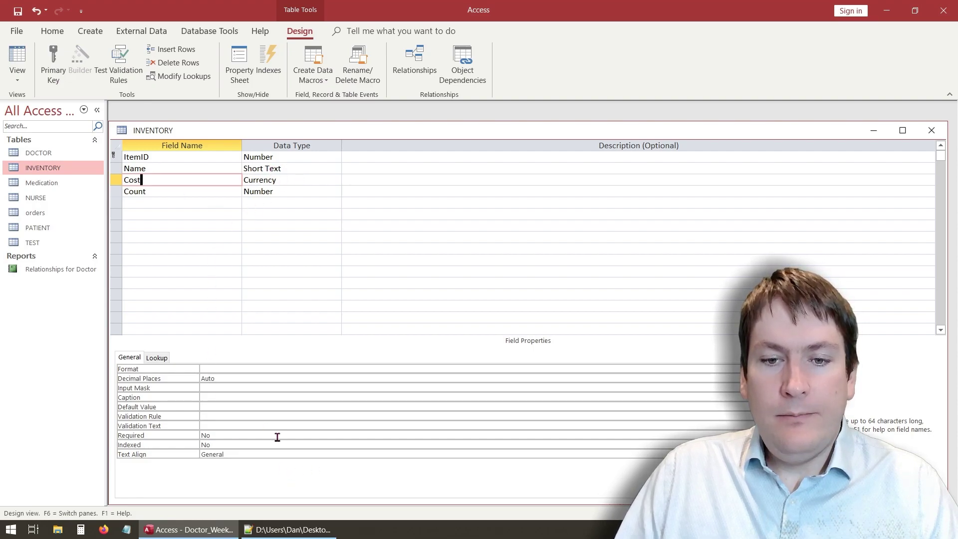
pyautogui.click(641, 434)
pyautogui.click(743, 435)
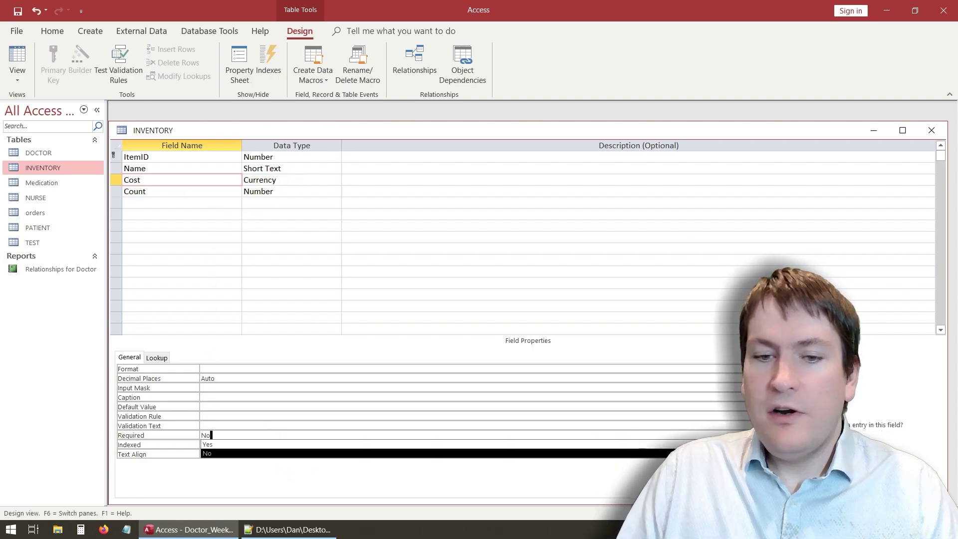
pyautogui.click(466, 448)
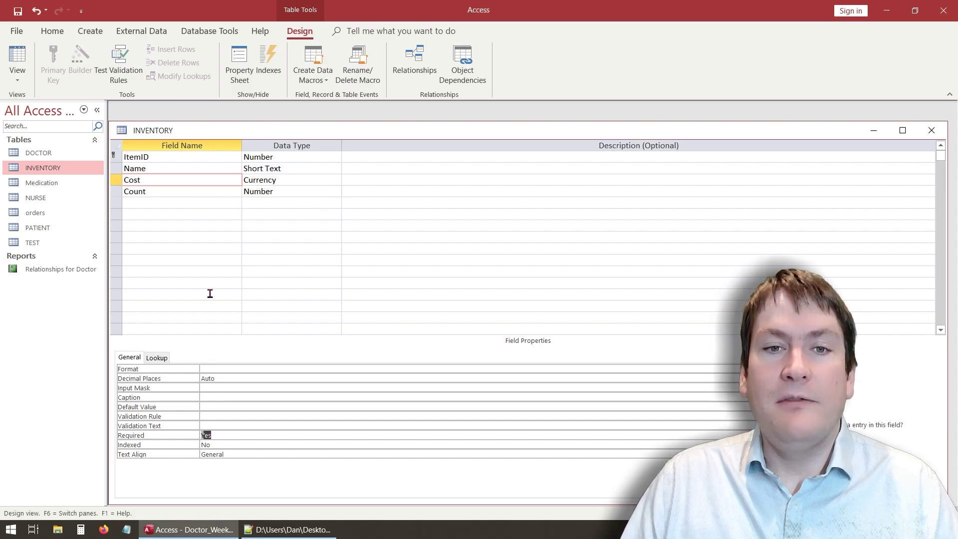
# Step: Set the Required property of the Count field to Yes
pyautogui.click(189, 192)
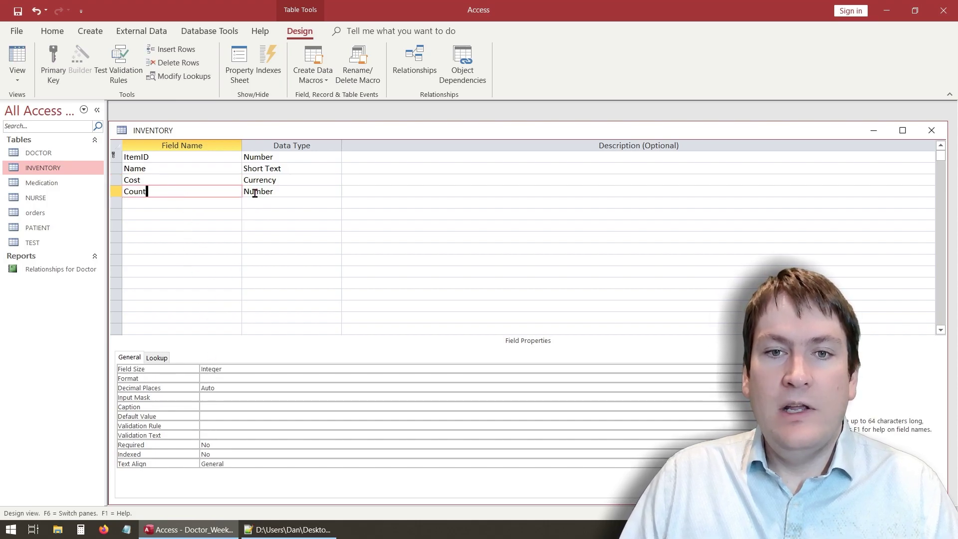
pyautogui.click(211, 445)
pyautogui.hotkey('alt', 'Down')
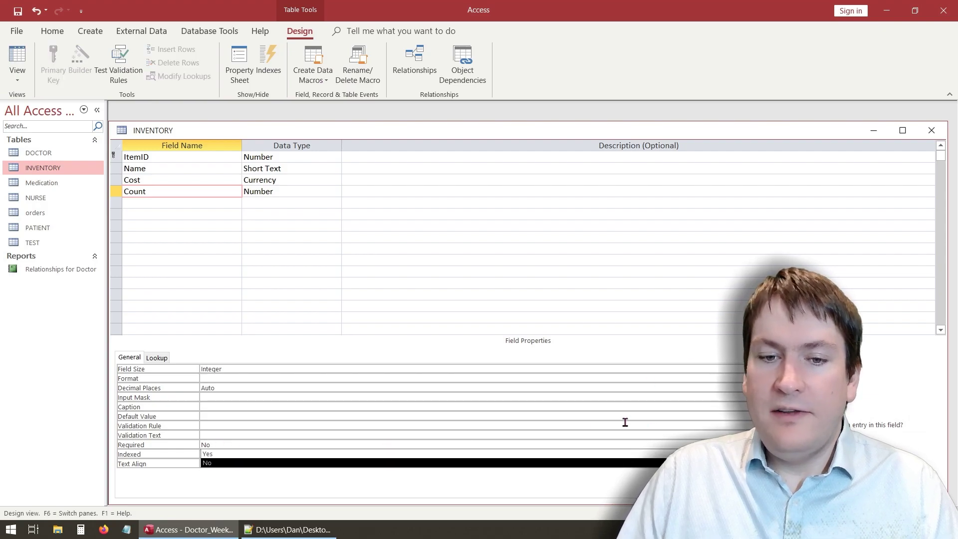
pyautogui.click(348, 454)
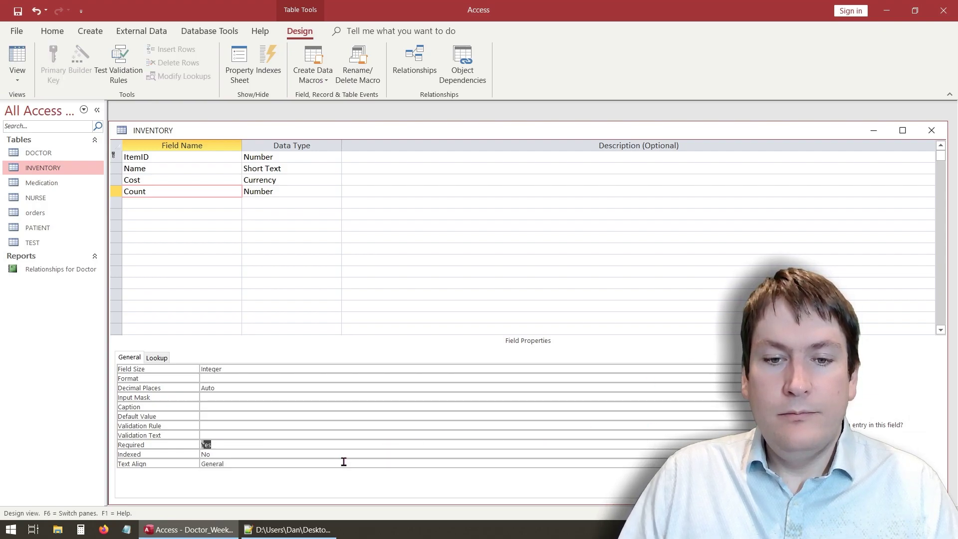
pyautogui.click(319, 428)
pyautogui.click(231, 248)
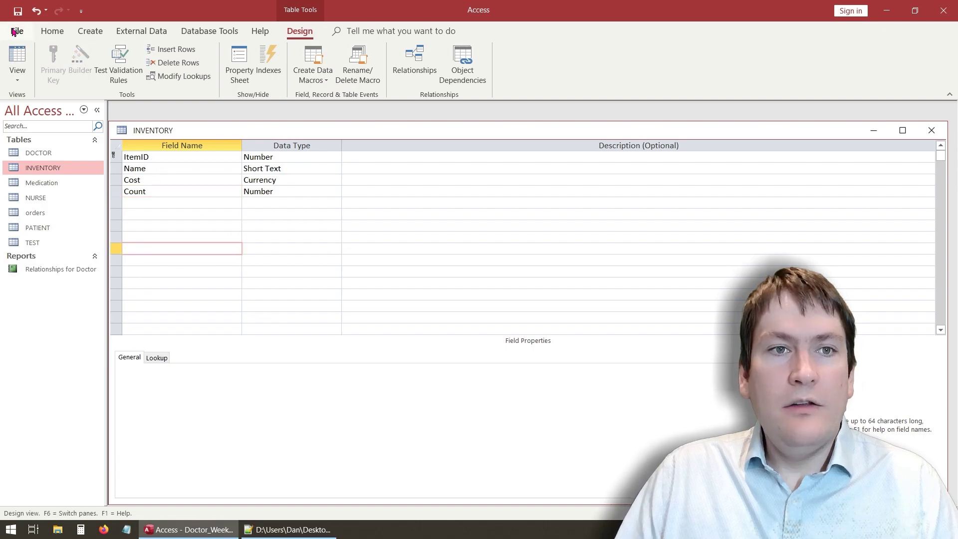
# Step: Save the INVENTORY table design, accepting the possible data loss from the shorter field size, and close the table
pyautogui.click(17, 11)
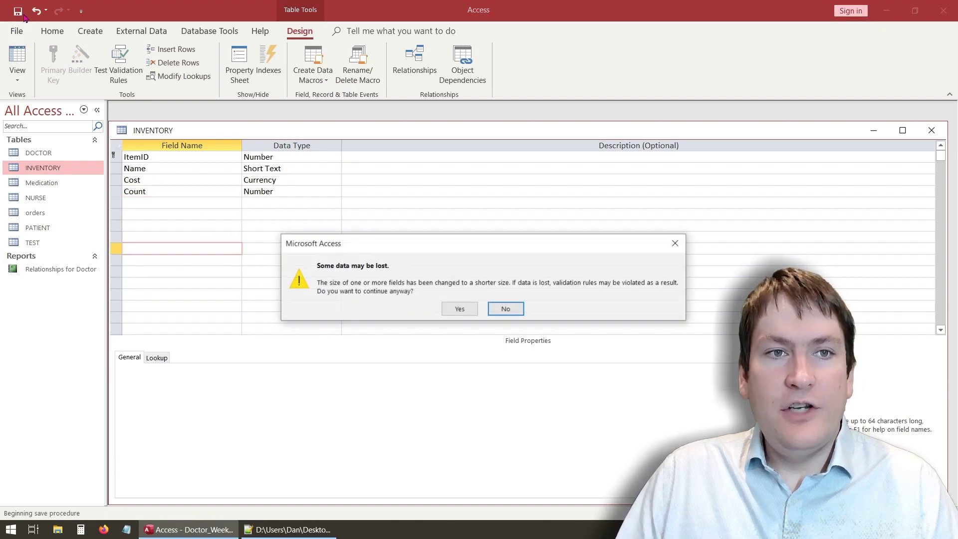
pyautogui.click(451, 312)
pyautogui.click(441, 304)
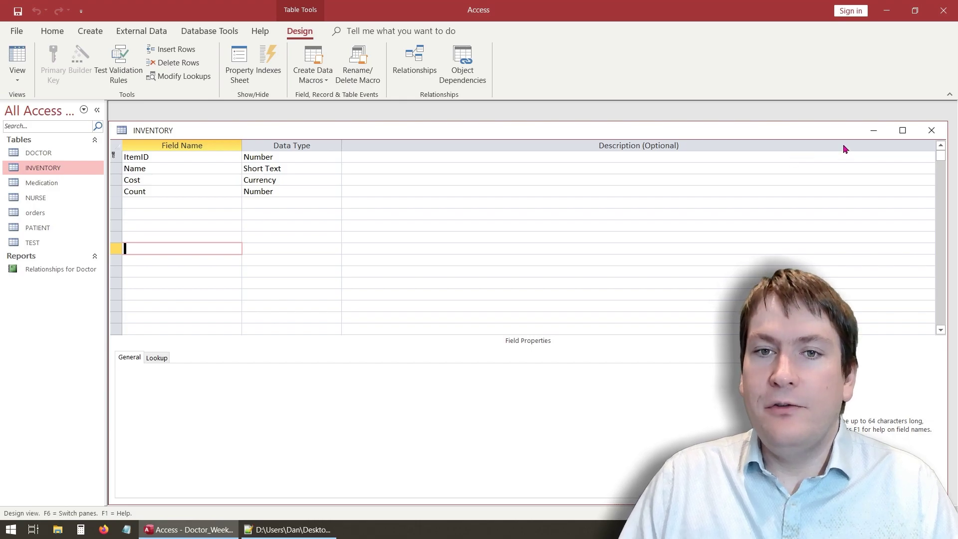
pyautogui.click(928, 137)
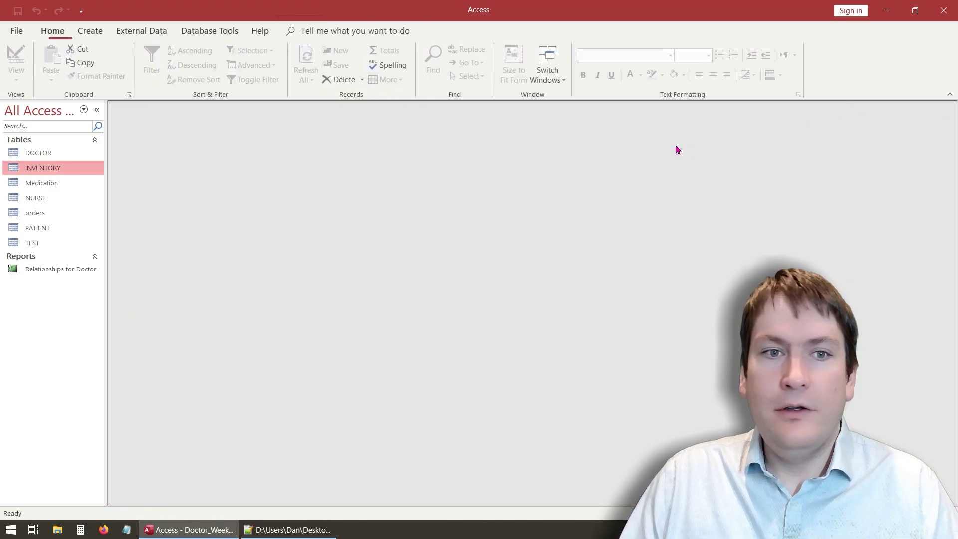
# Step: Open the INVENTORY datasheet, fit the Name column's width to its contents, and close the table
pyautogui.doubleClick(58, 169)
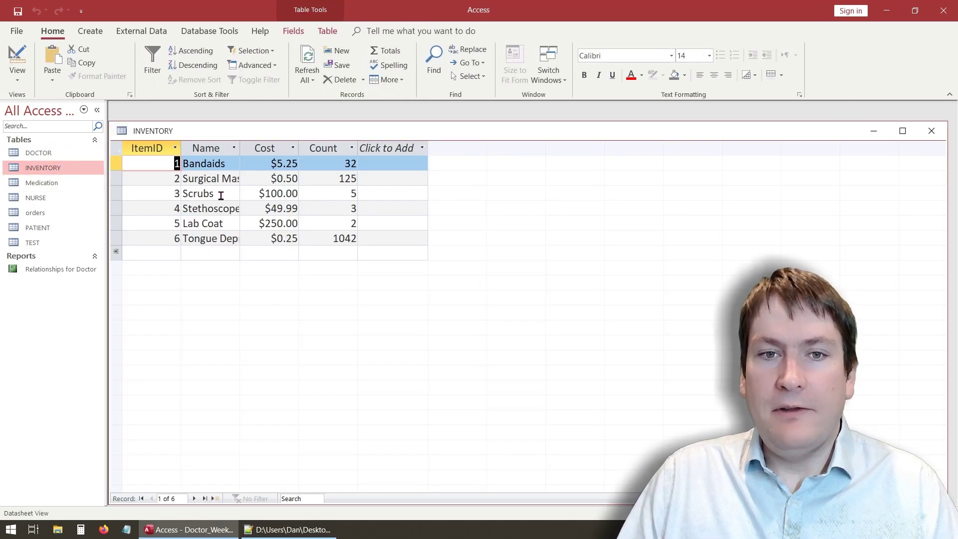
pyautogui.moveTo(240, 149); pyautogui.dragTo(240, 149)
pyautogui.doubleClick(240, 149)
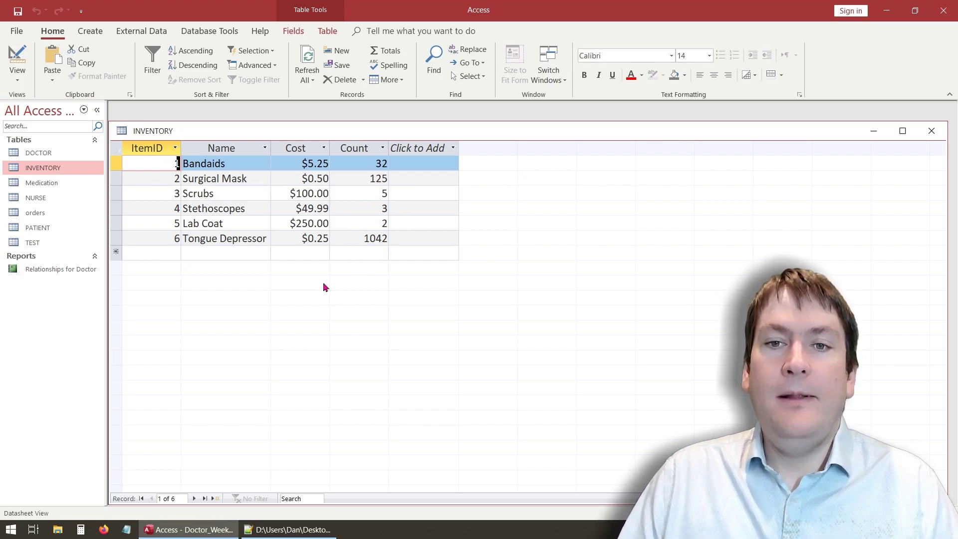
pyautogui.click(931, 130)
pyautogui.click(436, 299)
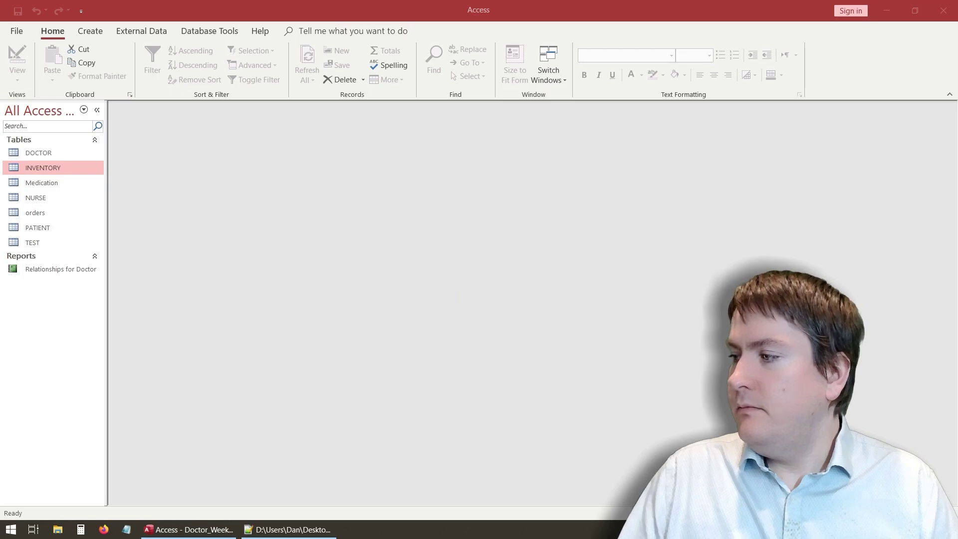
pyautogui.hotkey('alt', 'Tab')
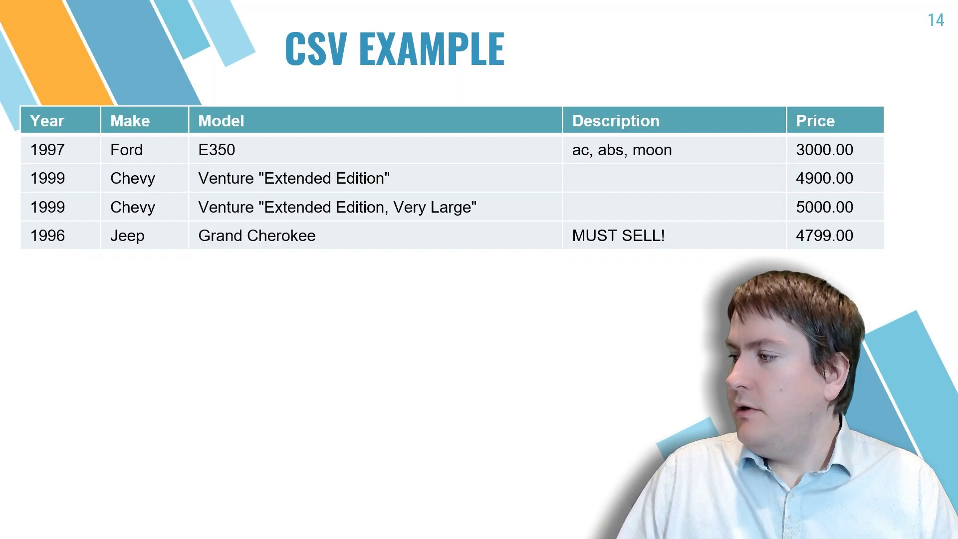
pyautogui.press('Right')
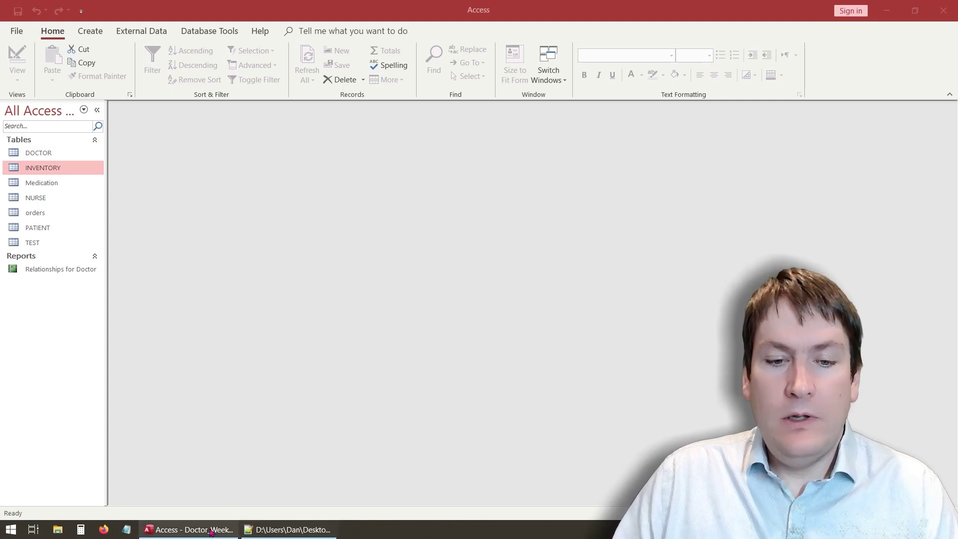
# Step: Open appointments.xlsx from the desktop in Excel and examine the column headings of the appointments data
pyautogui.click(886, 11)
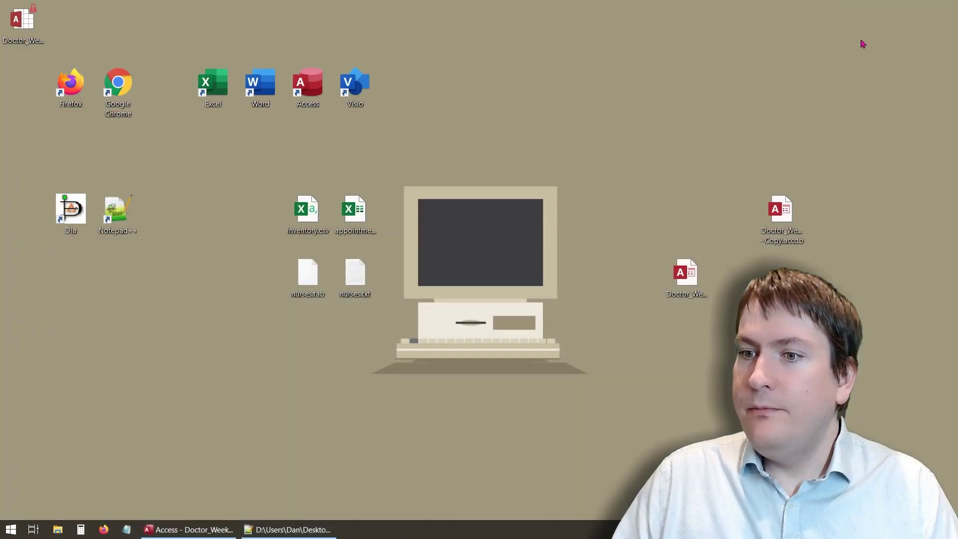
pyautogui.doubleClick(360, 206)
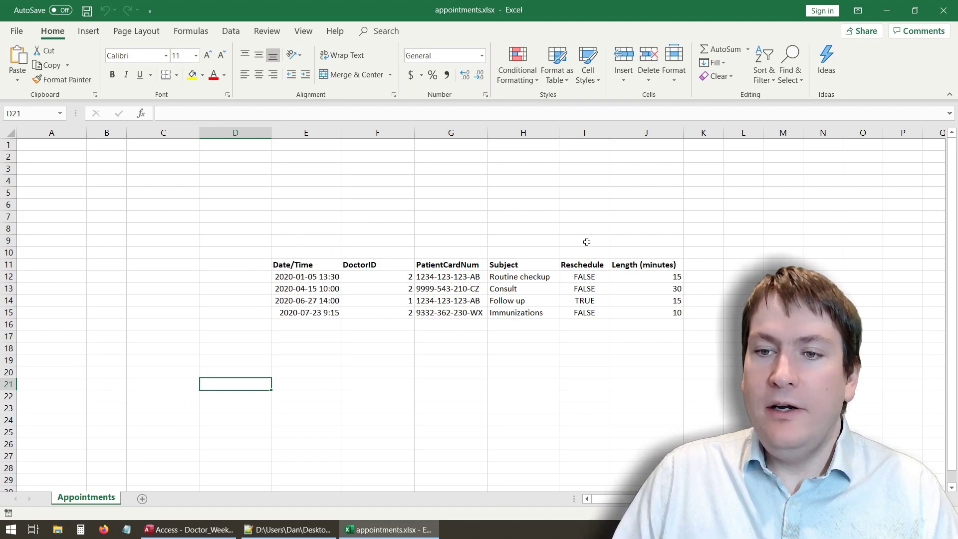
pyautogui.click(654, 313)
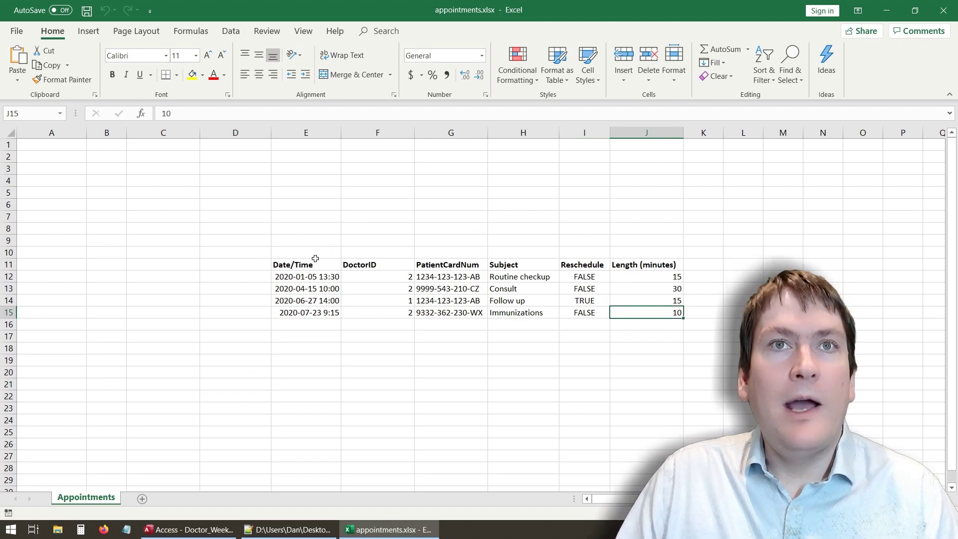
pyautogui.moveTo(300, 252); pyautogui.dragTo(652, 267)
pyautogui.click(500, 333)
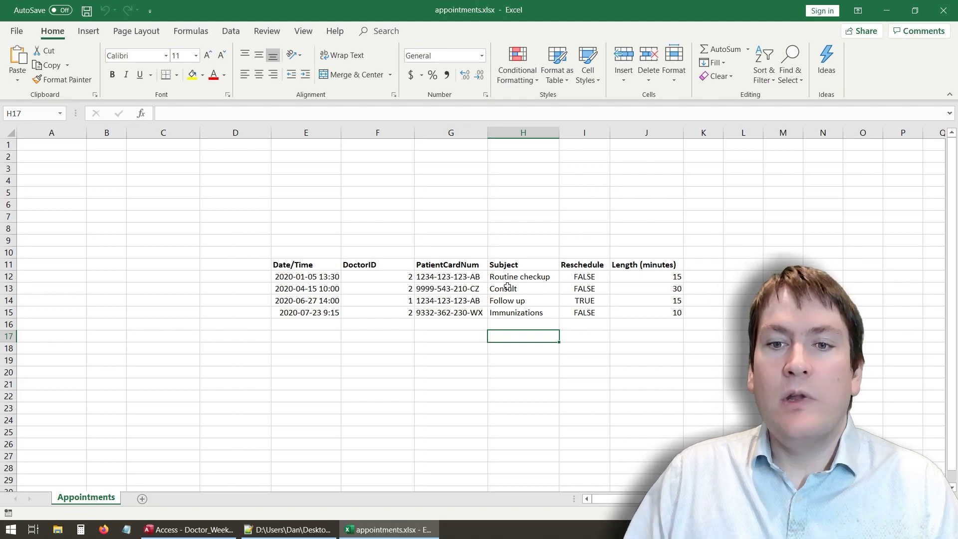
# Step: Examine the DoctorID and PatientCardNum columns, plus the Subject, Reschedule and Length (minutes) headings, in the Appointments sheet
pyautogui.moveTo(372, 268); pyautogui.dragTo(376, 312)
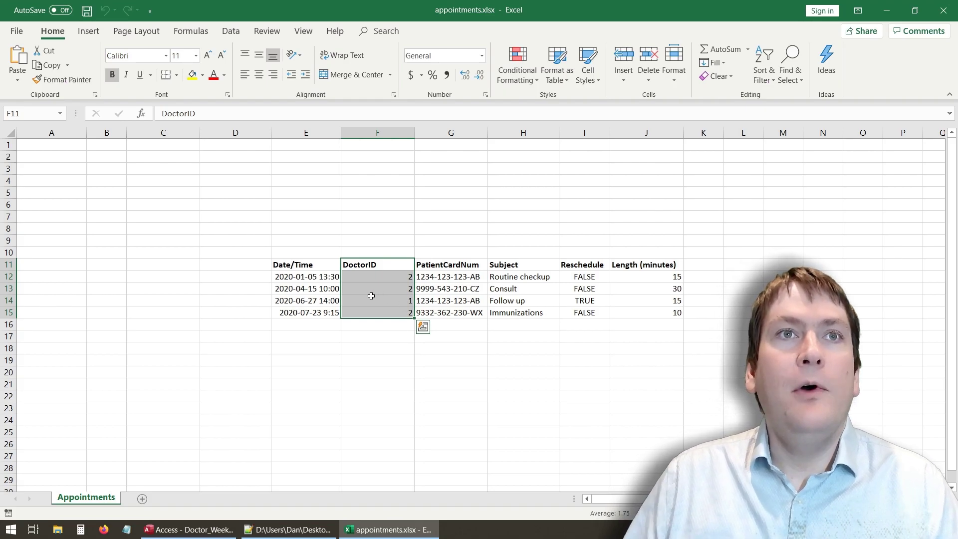
pyautogui.moveTo(462, 268); pyautogui.dragTo(473, 314)
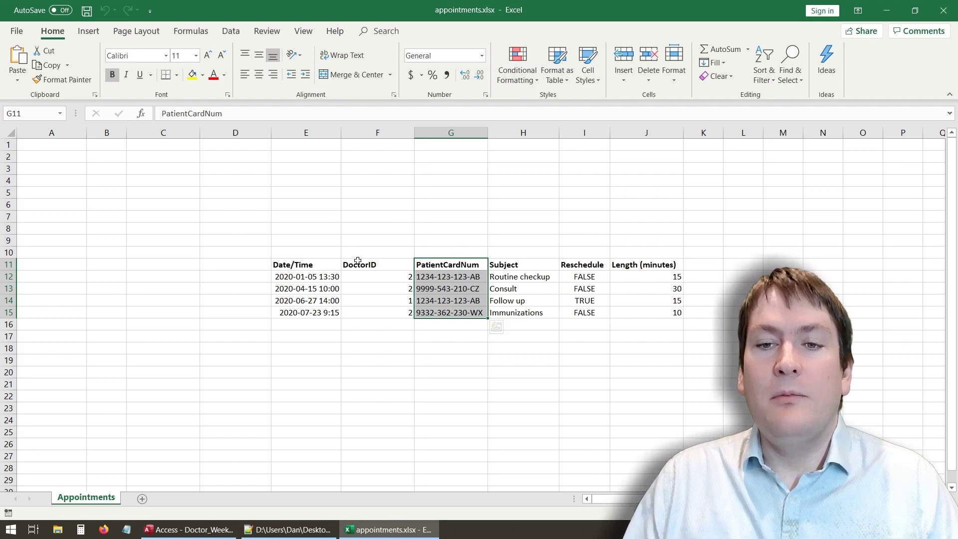
pyautogui.moveTo(357, 275); pyautogui.dragTo(366, 315)
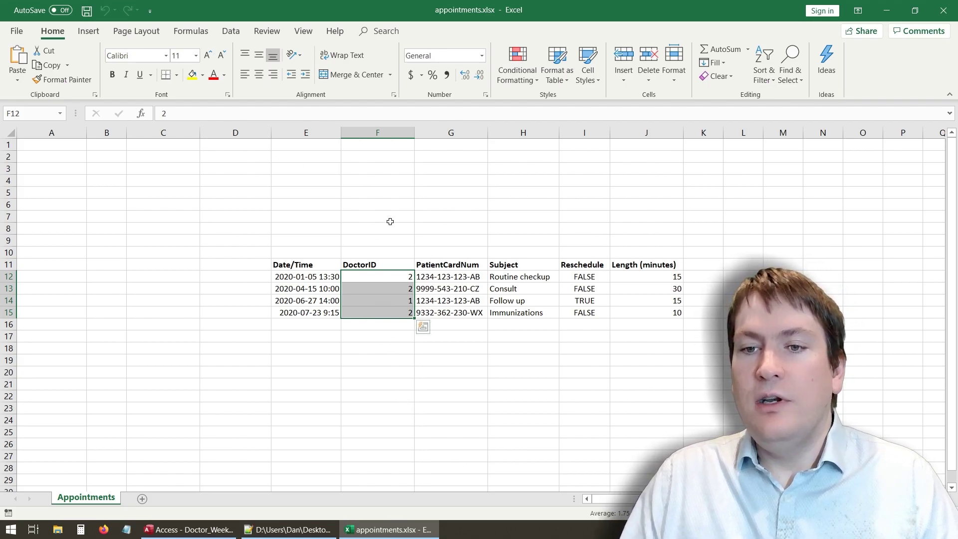
pyautogui.click(519, 290)
pyautogui.click(509, 265)
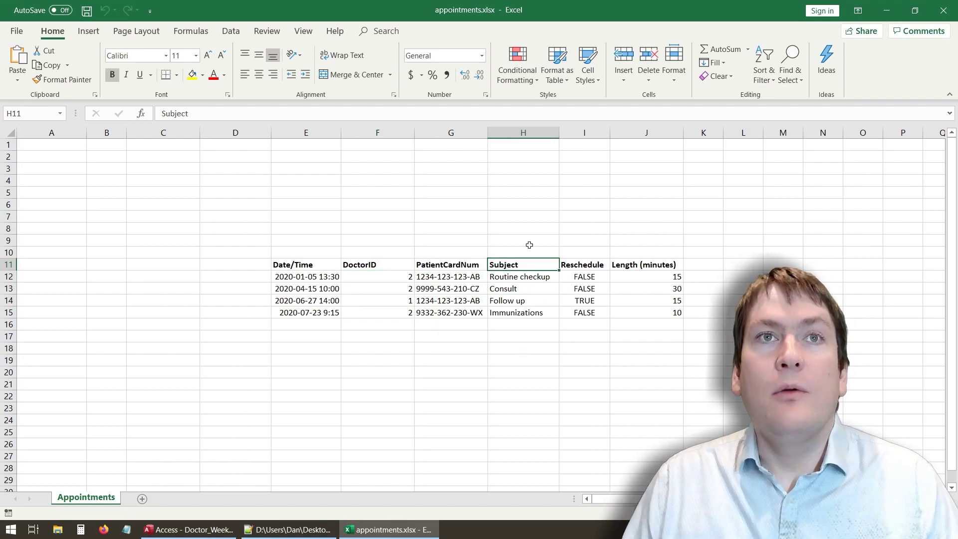
pyautogui.click(586, 265)
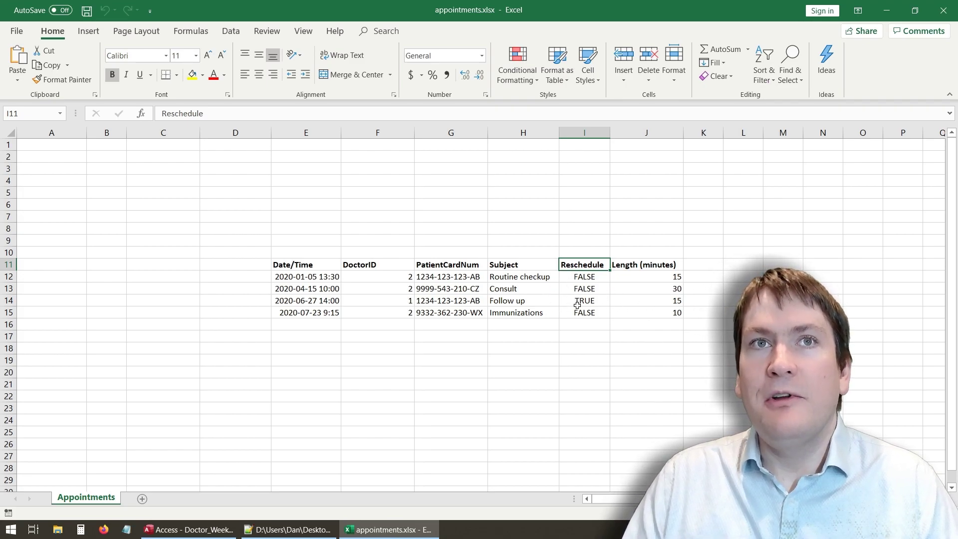
pyautogui.click(638, 269)
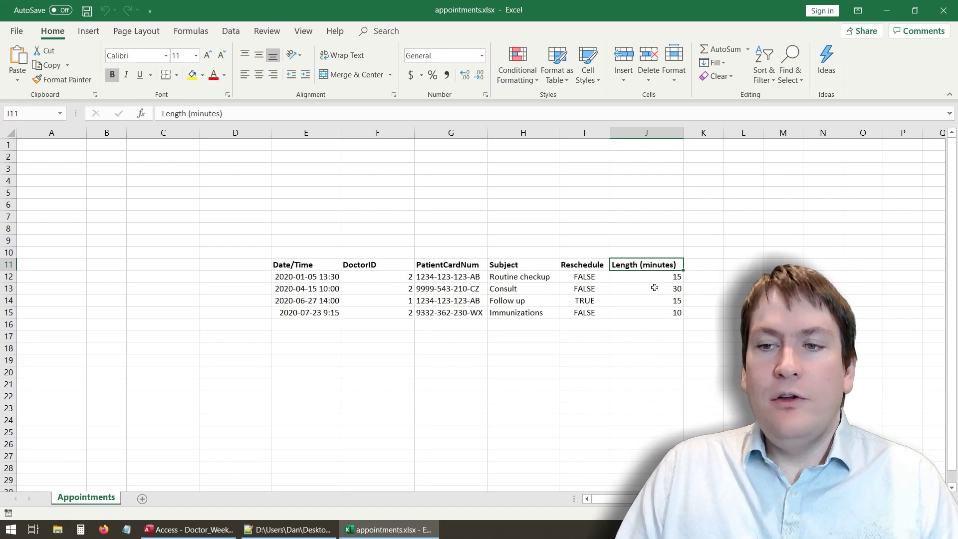
# Step: Review the first appointment record field by field to judge data types, including all the Length (minutes) values
pyautogui.click(300, 279)
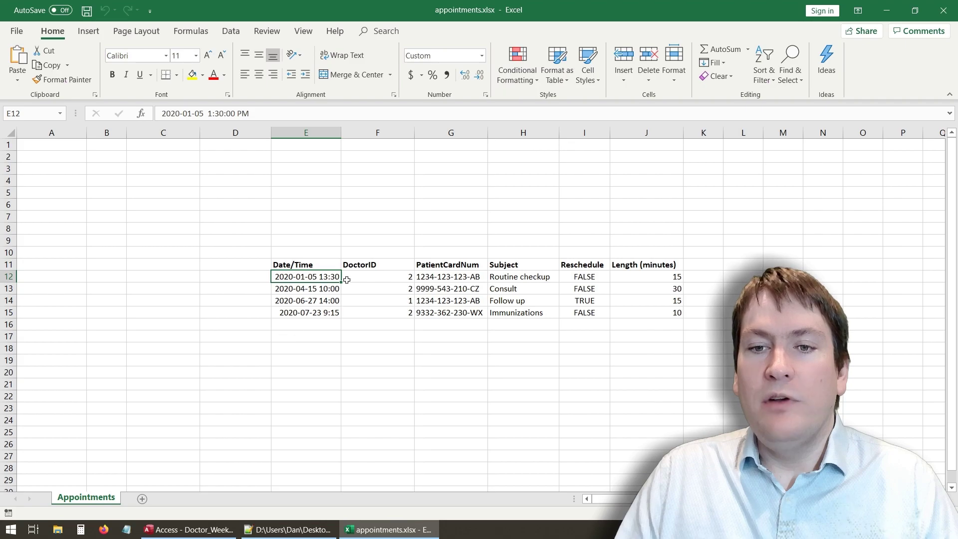
pyautogui.click(395, 280)
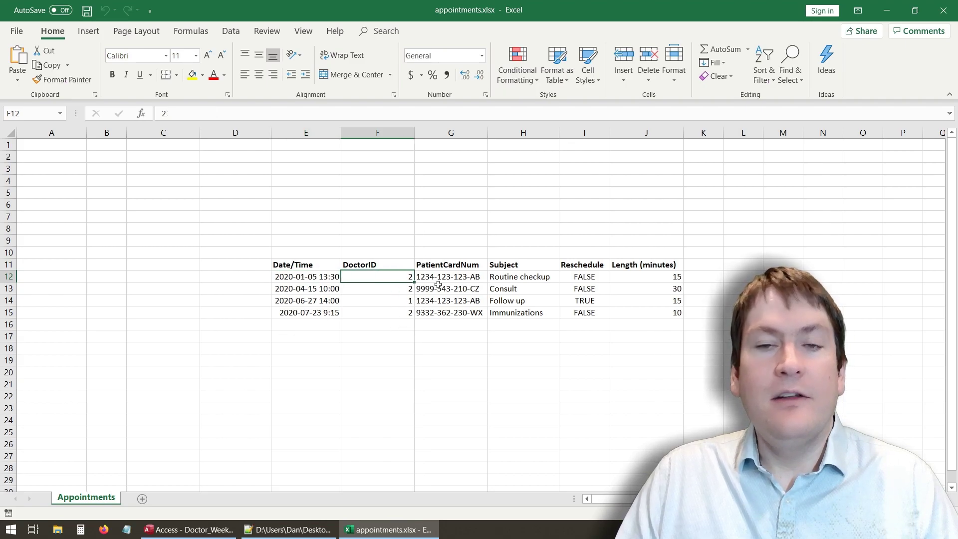
pyautogui.click(463, 274)
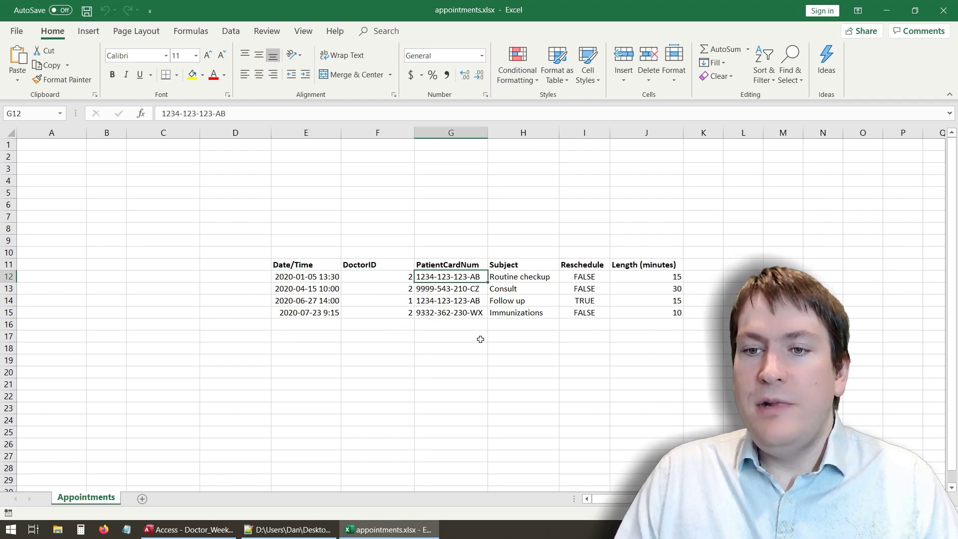
pyautogui.click(518, 273)
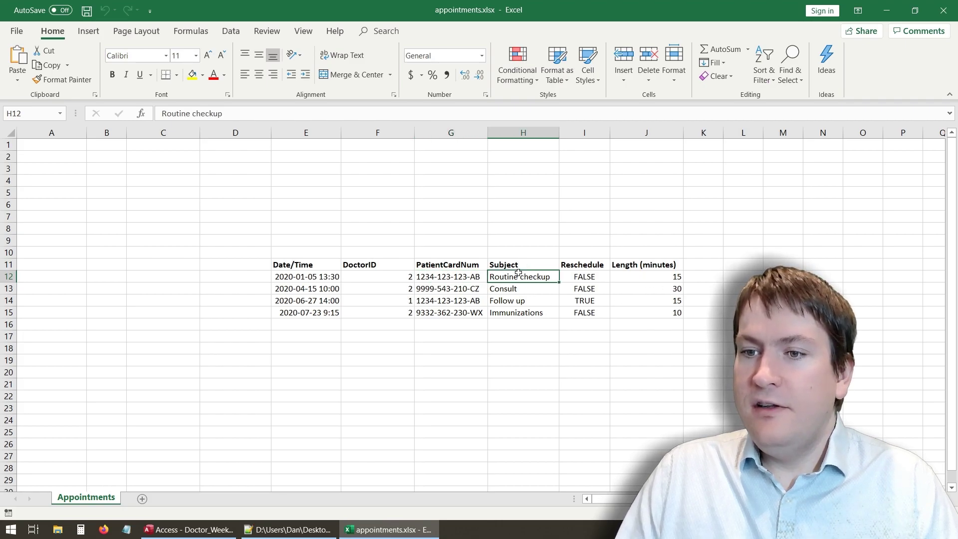
pyautogui.click(596, 282)
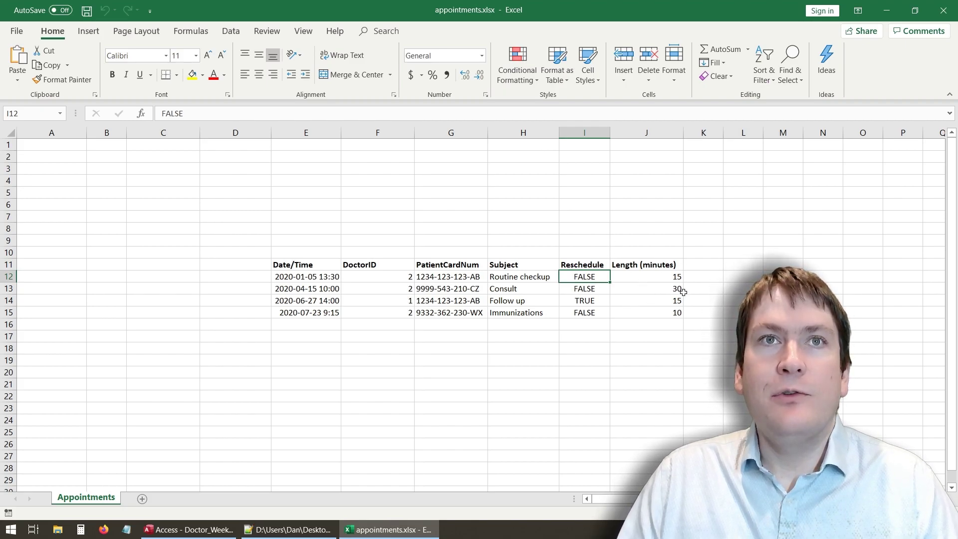
pyautogui.moveTo(660, 275); pyautogui.dragTo(661, 314)
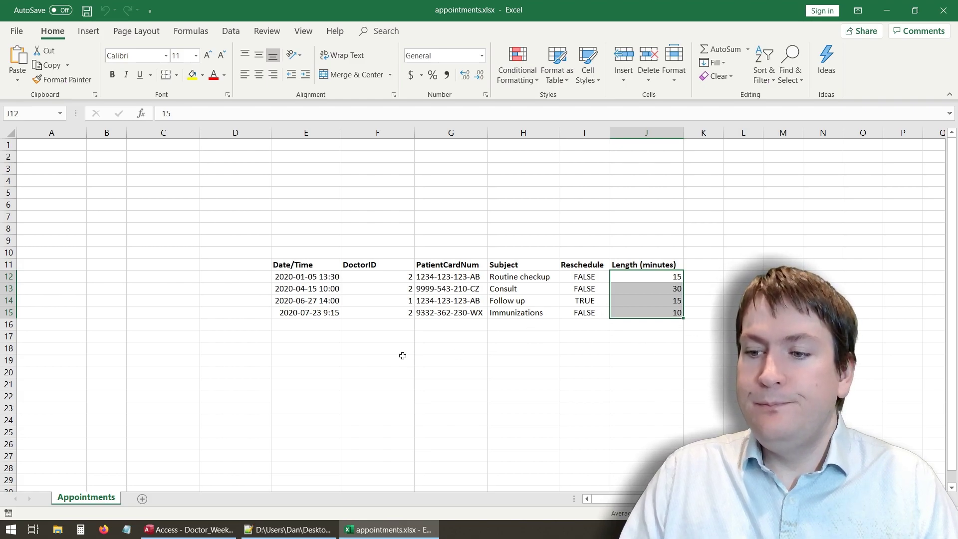
pyautogui.click(388, 357)
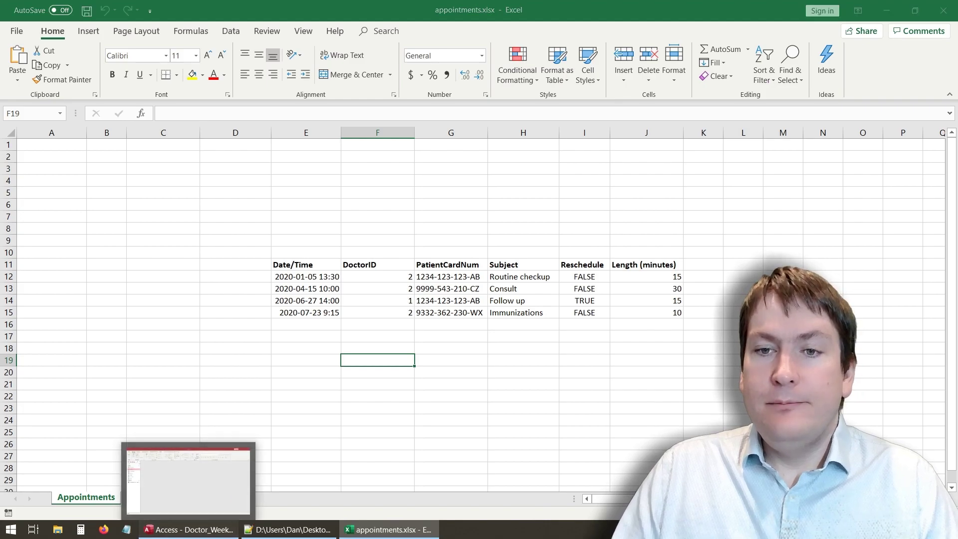
# Step: Switch to Access and start importing the Excel file appointments.xlsx from the Desktop into a new table in the current database
pyautogui.click(189, 529)
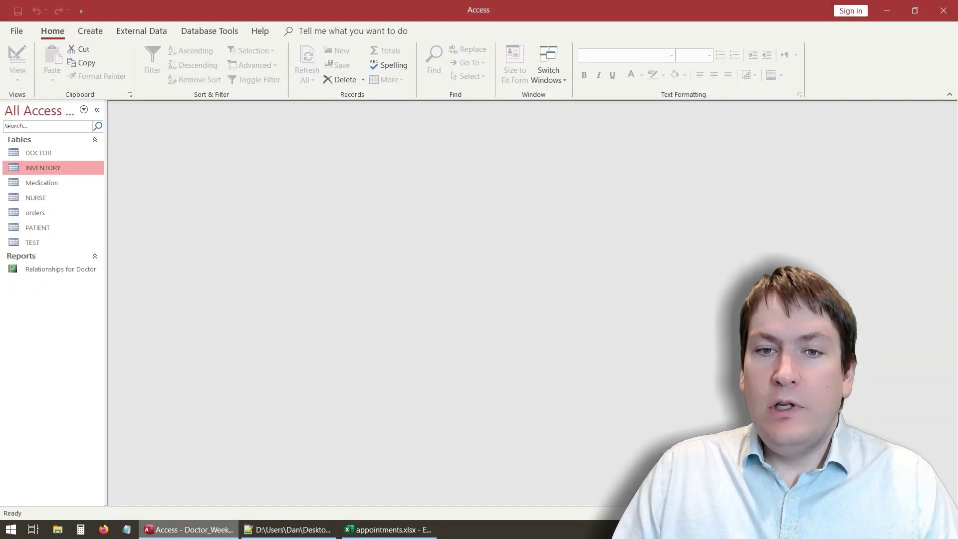
pyautogui.click(124, 37)
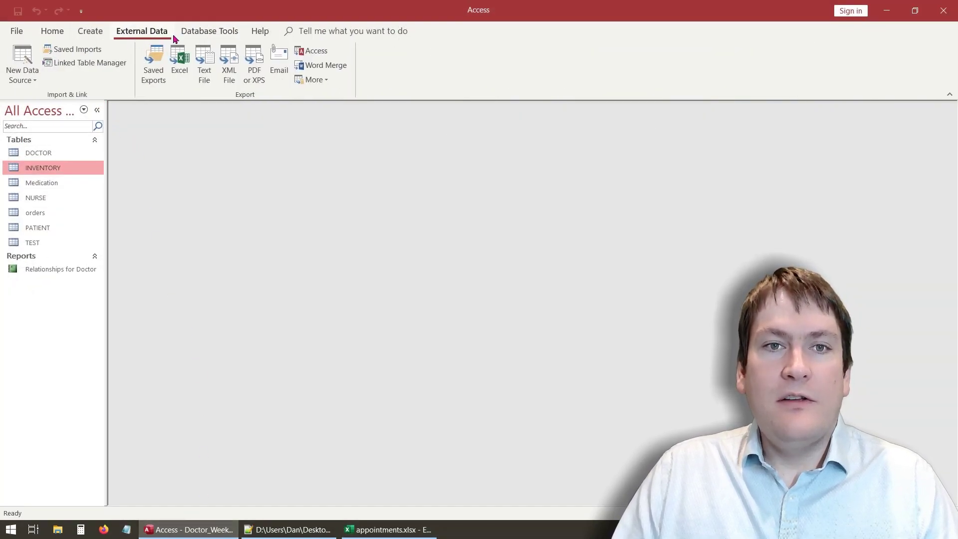
pyautogui.click(19, 82)
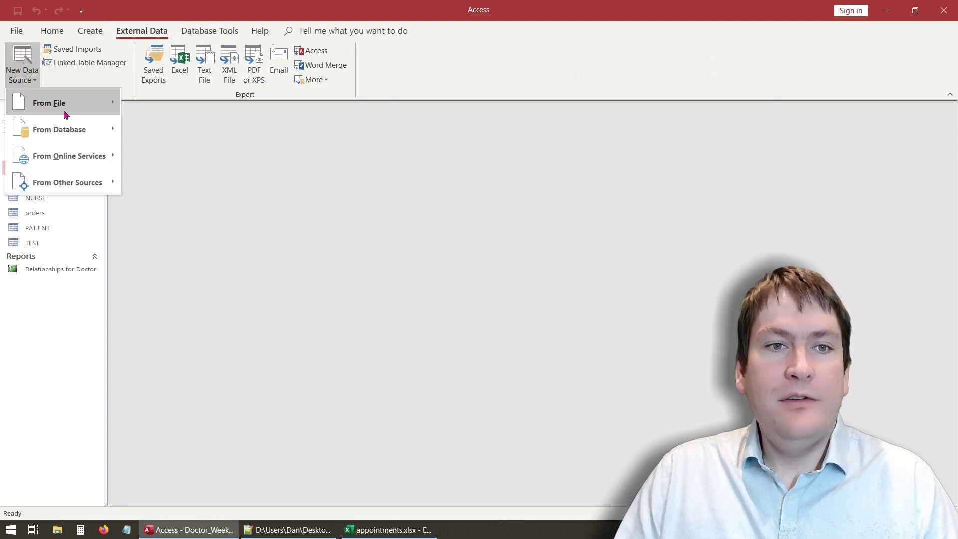
pyautogui.moveTo(64, 110)
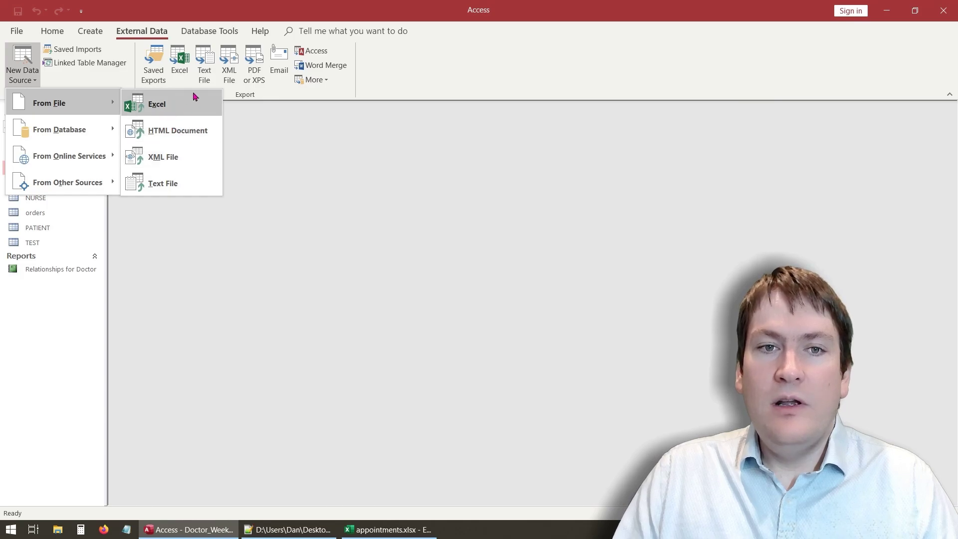
pyautogui.click(188, 109)
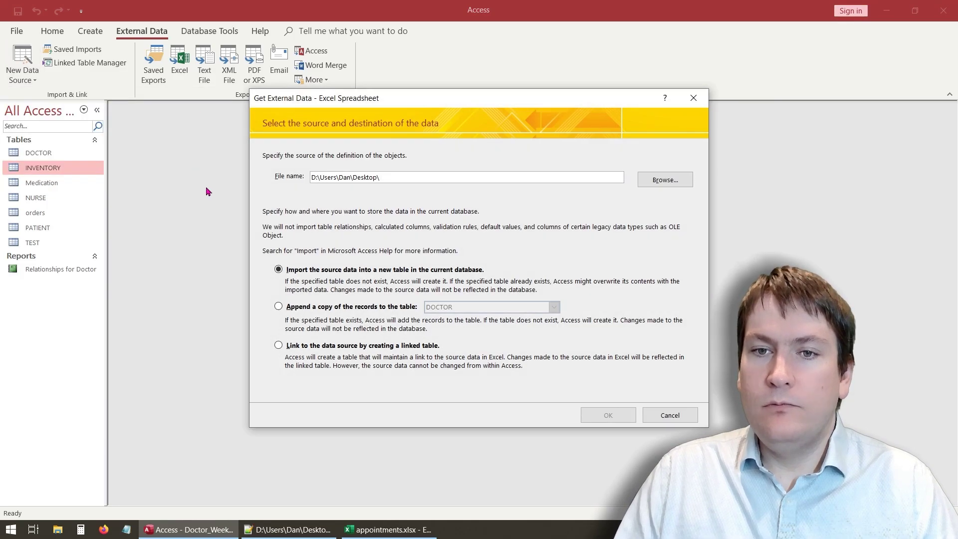
pyautogui.click(652, 182)
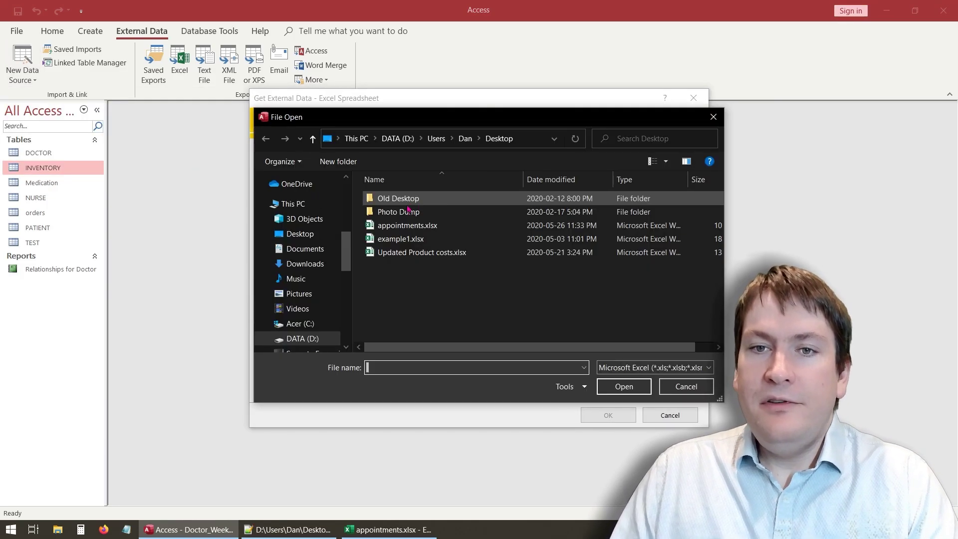
pyautogui.click(305, 234)
pyautogui.click(404, 226)
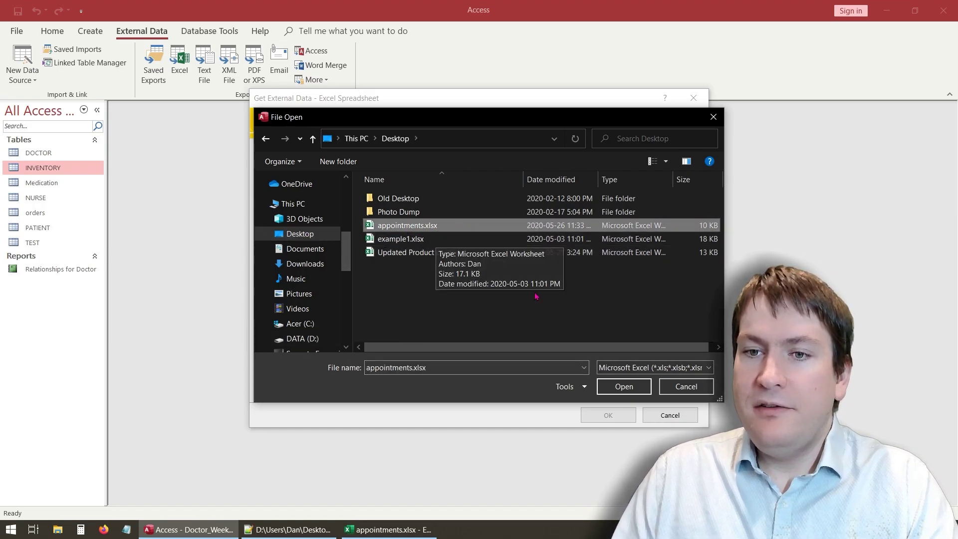
pyautogui.click(624, 387)
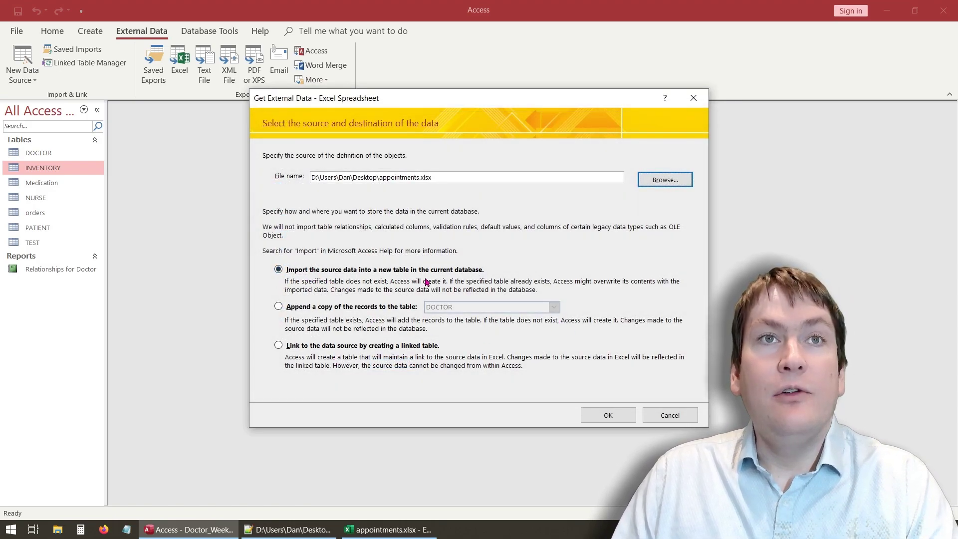
pyautogui.click(608, 414)
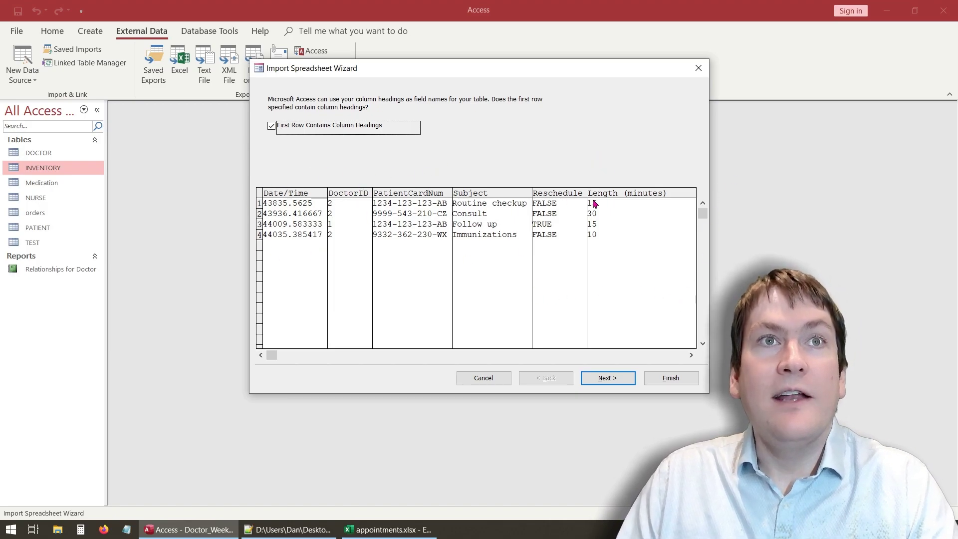
# Step: Compare the import preview's columns with the source data in the Appointments sheet in Excel
pyautogui.click(403, 530)
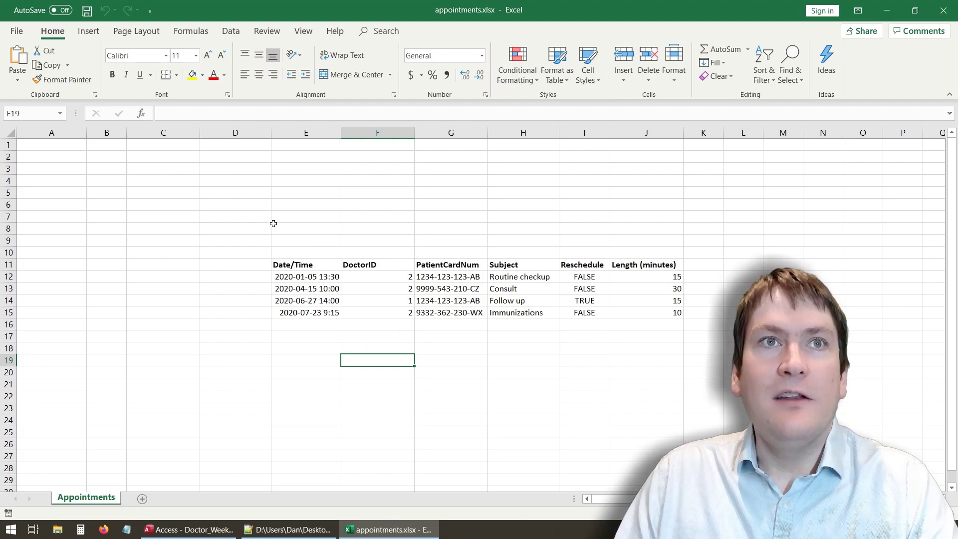
pyautogui.click(389, 529)
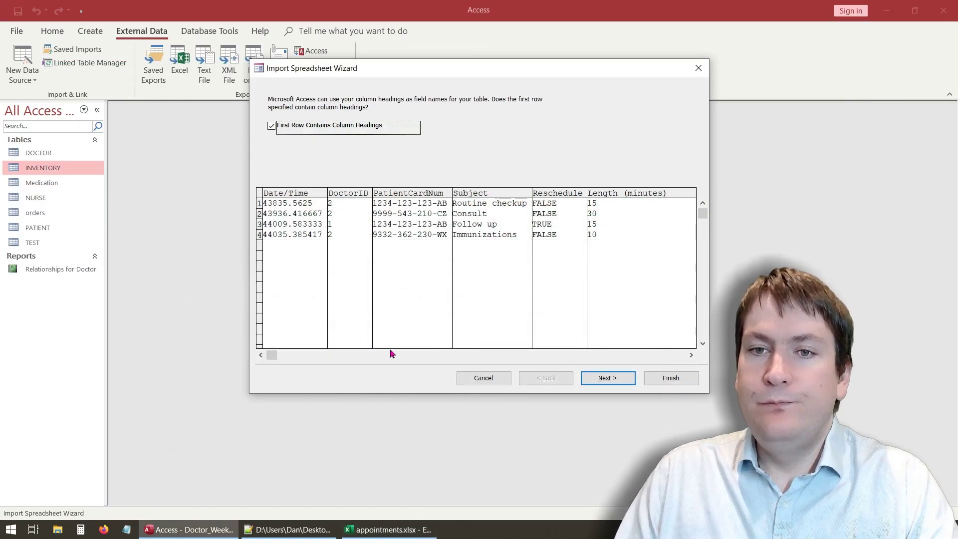
pyautogui.click(389, 529)
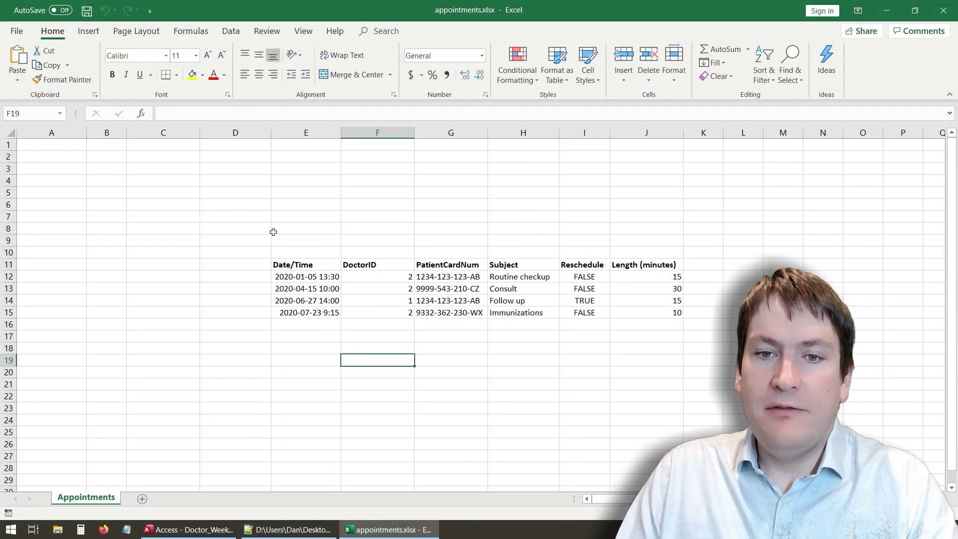
pyautogui.hotkey('alt', 'Tab')
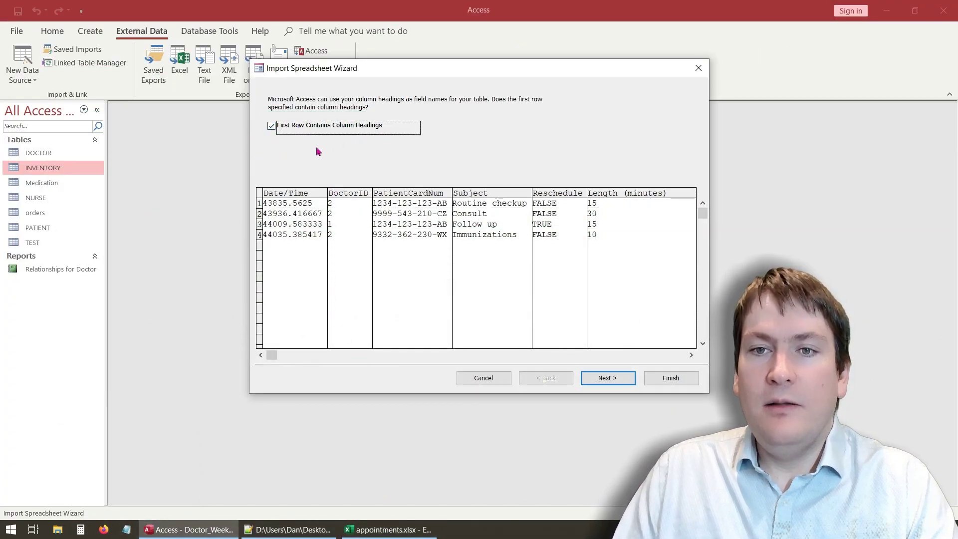
# Step: Toggle the First Row Contains Column Headings option off and back on
pyautogui.click(272, 127)
pyautogui.click(272, 126)
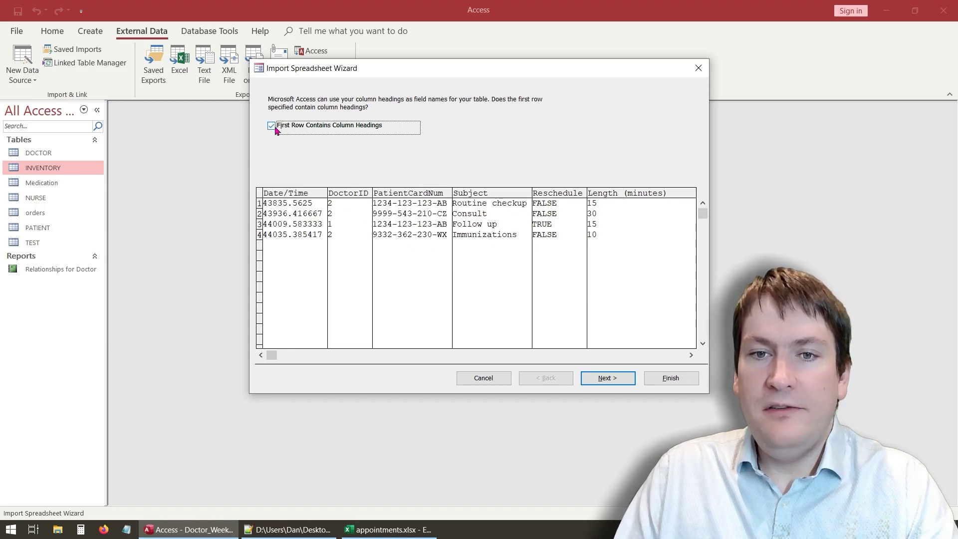
pyautogui.click(272, 127)
pyautogui.click(272, 126)
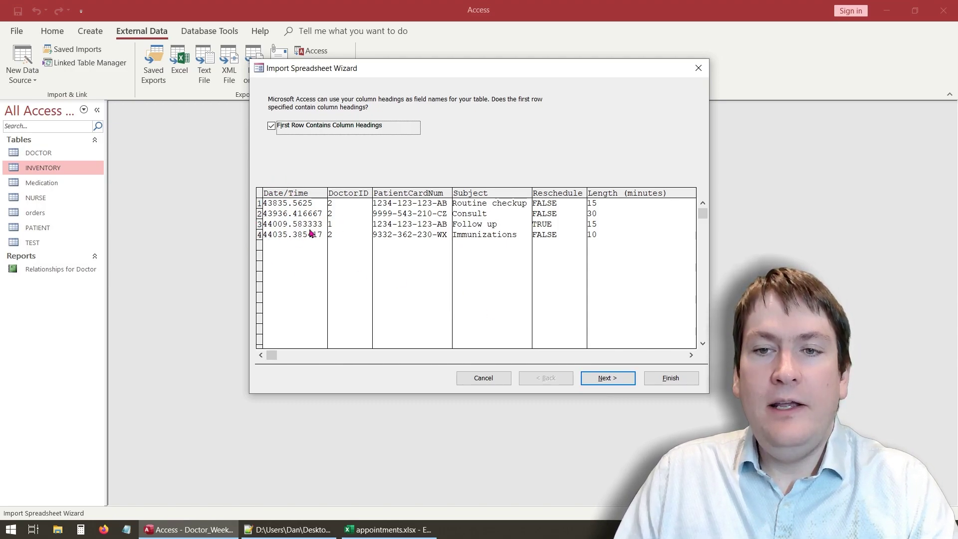
# Step: Switch to Excel to examine the four Date/Time values in E12:E15 against the numbers in the Access import preview
pyautogui.click(389, 529)
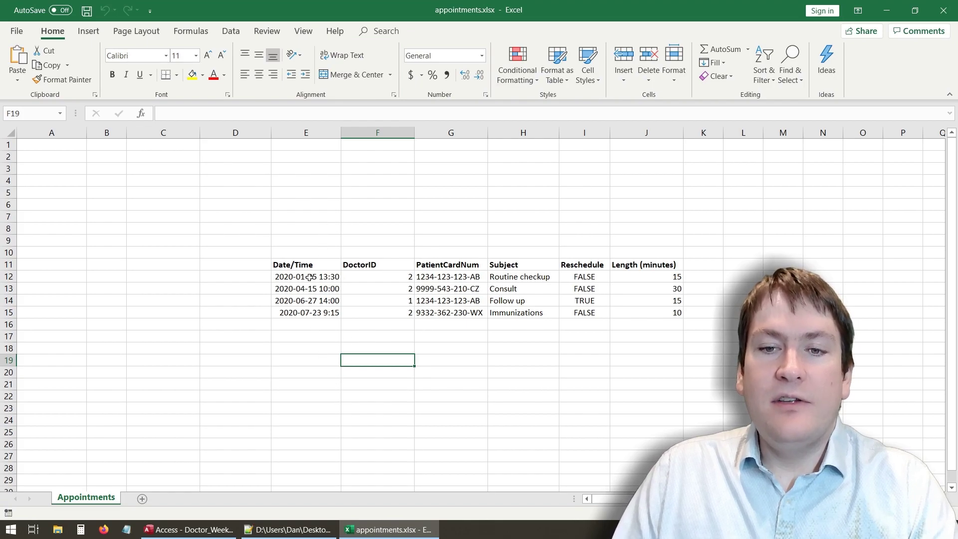
pyautogui.moveTo(306, 274); pyautogui.dragTo(307, 313)
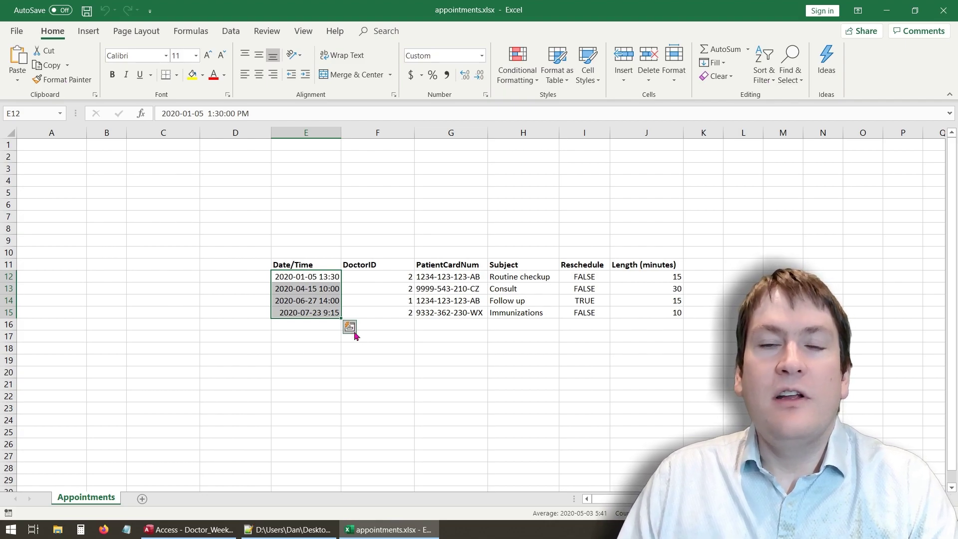
pyautogui.hotkey('alt', 'Tab')
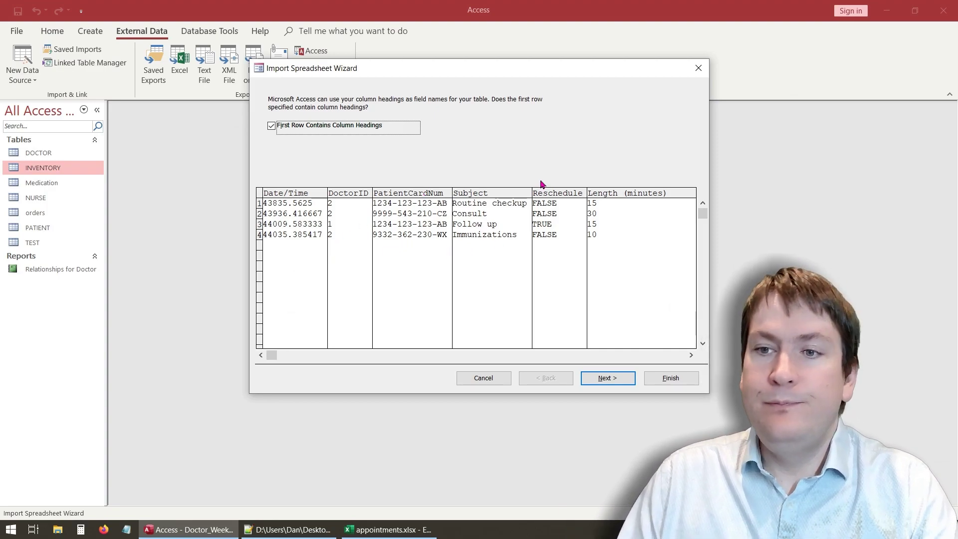
# Step: Accept the first row as column headings, recheck the Excel dates, and rename the Date/Time field as DateTime
pyautogui.click(604, 380)
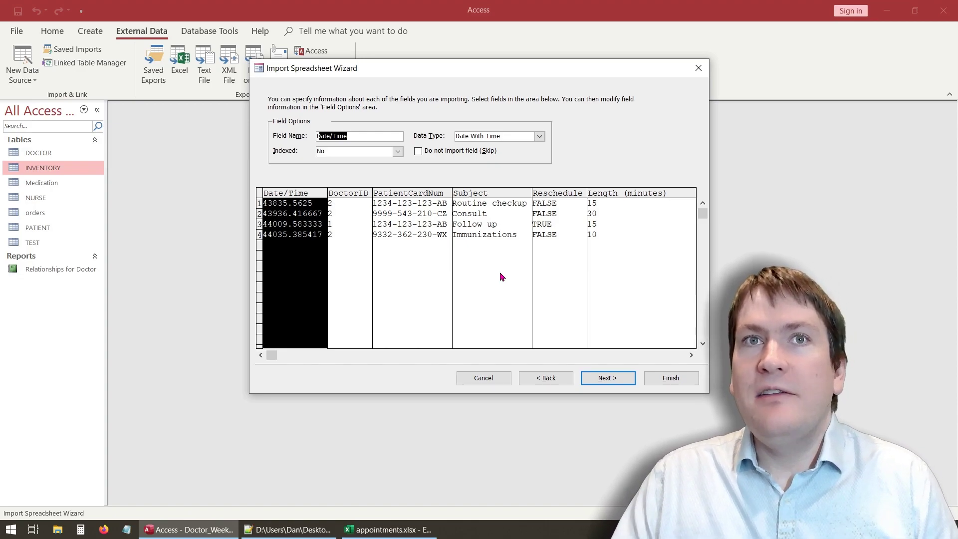
pyautogui.click(389, 529)
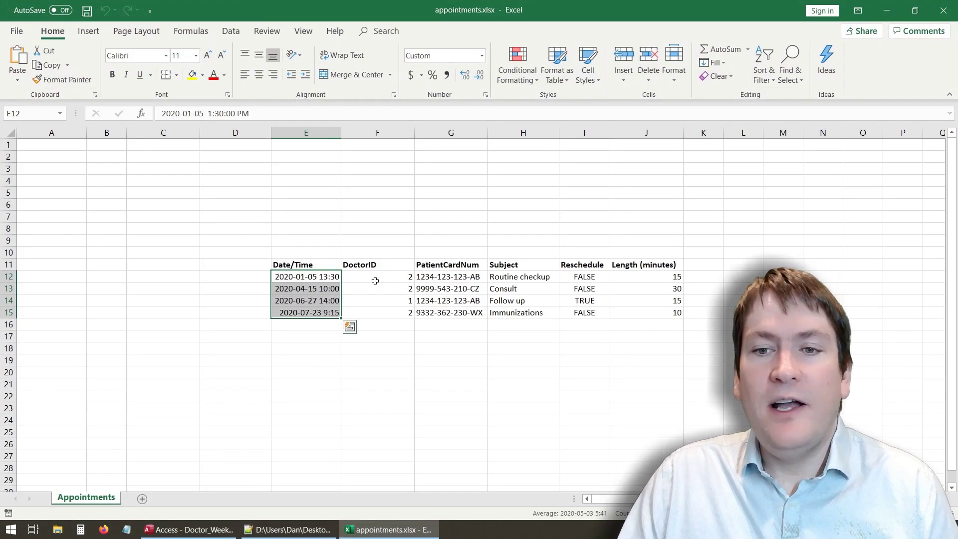
pyautogui.click(375, 280)
pyautogui.click(298, 254)
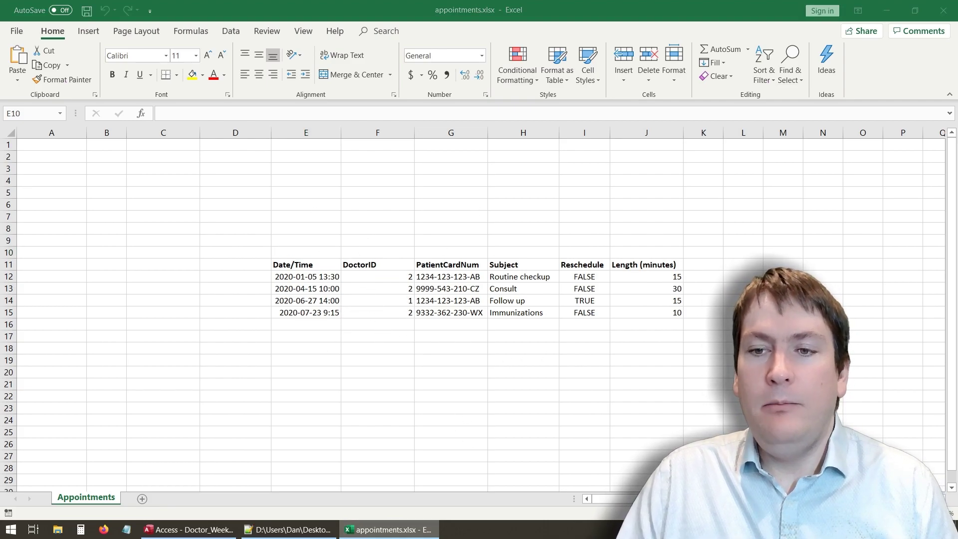
pyautogui.hotkey('alt', 'Tab')
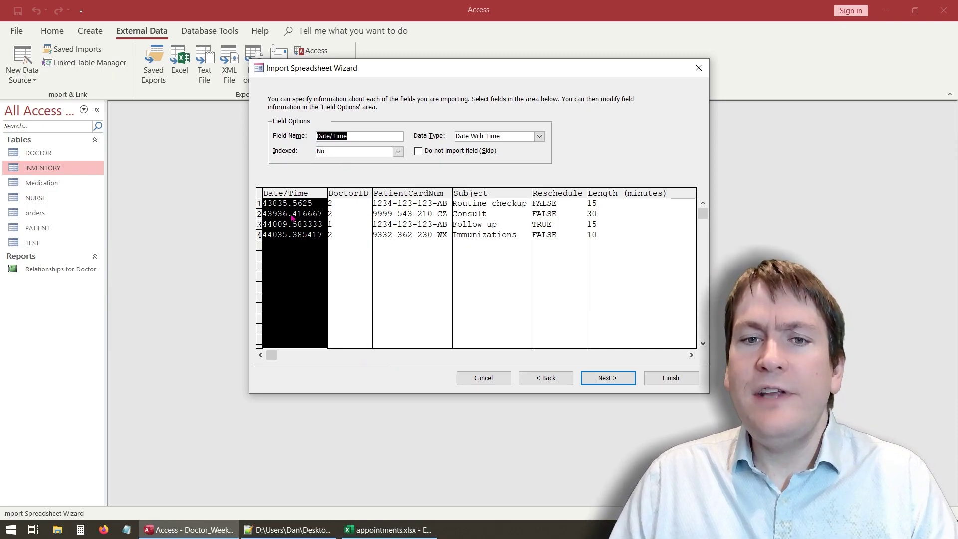
pyautogui.click(349, 138)
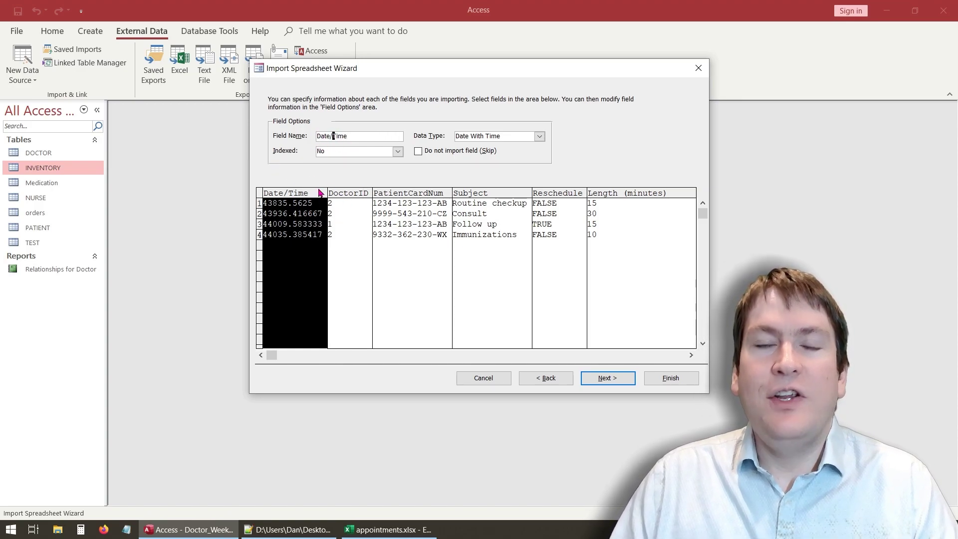
pyautogui.press('BackSpace')
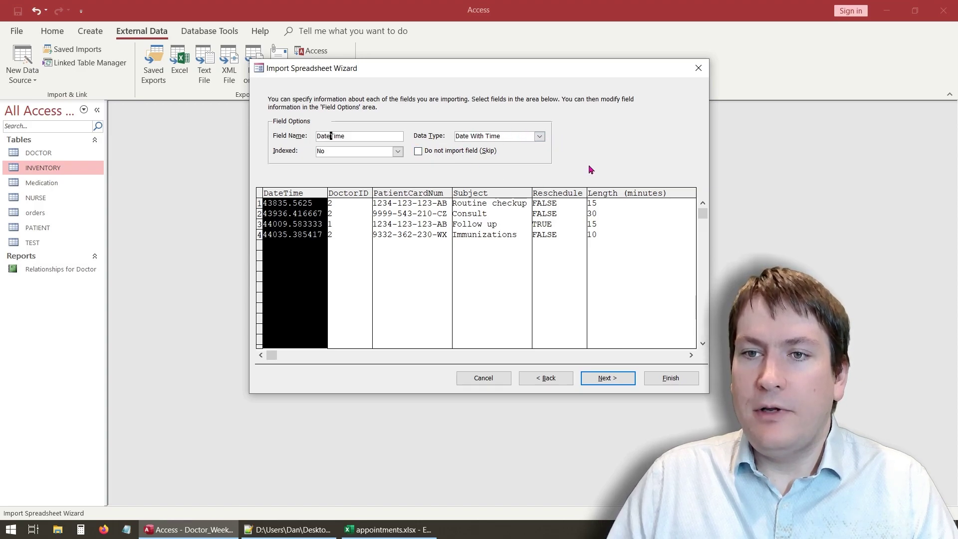
# Step: Set the DoctorID field's data type to Long Integer
pyautogui.click(349, 196)
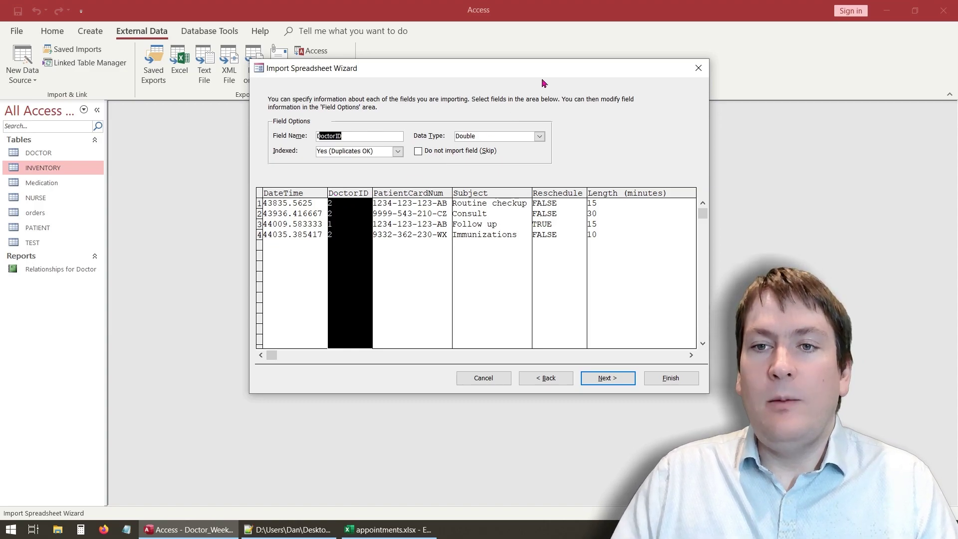
pyautogui.click(539, 136)
pyautogui.click(519, 173)
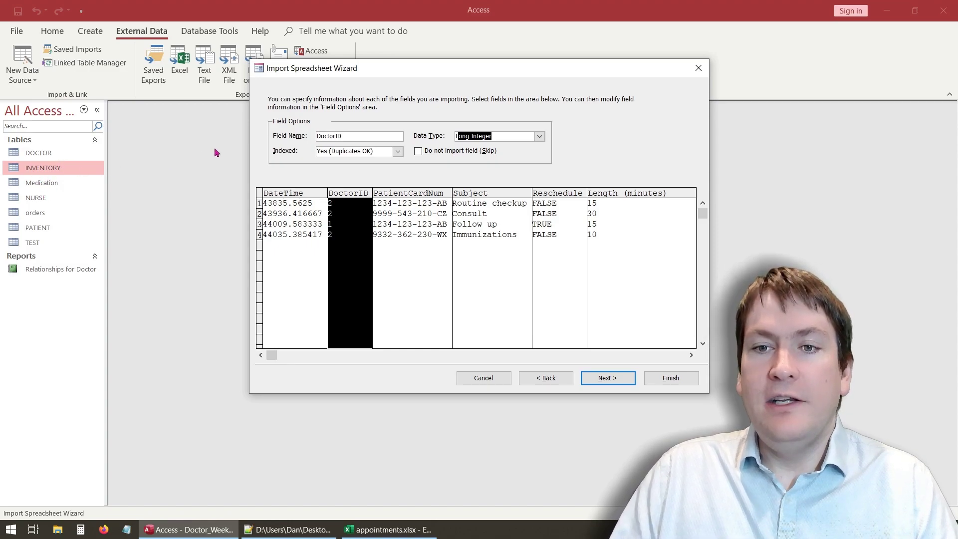
# Step: Check the PatientCardNum and Subject field options, and keep Yes/No as the Reschedule field's data type
pyautogui.click(413, 196)
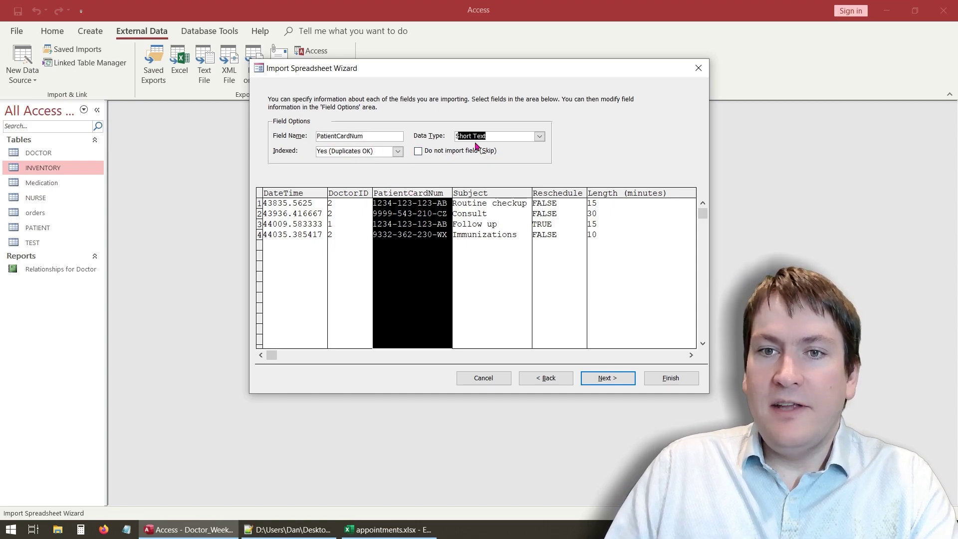
pyautogui.click(479, 195)
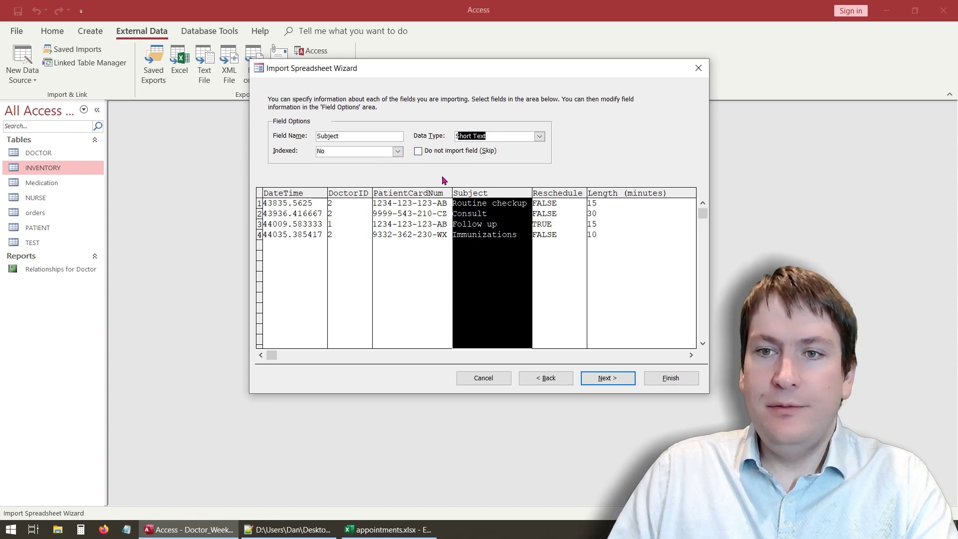
pyautogui.click(562, 198)
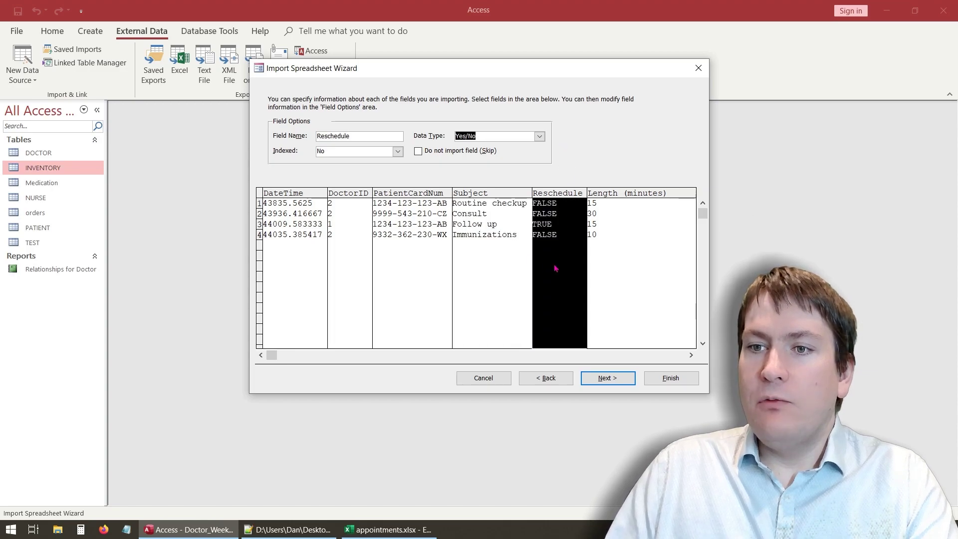
pyautogui.click(538, 137)
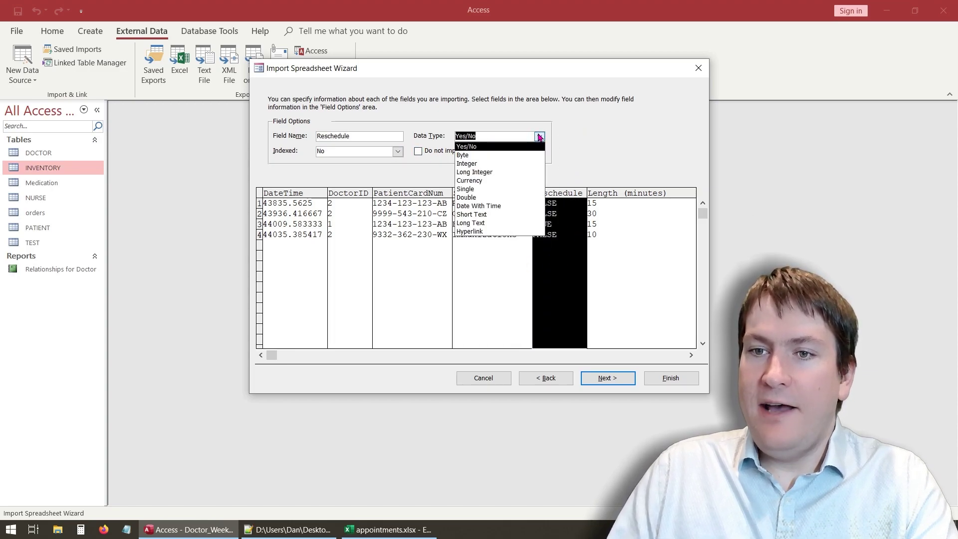
pyautogui.click(469, 148)
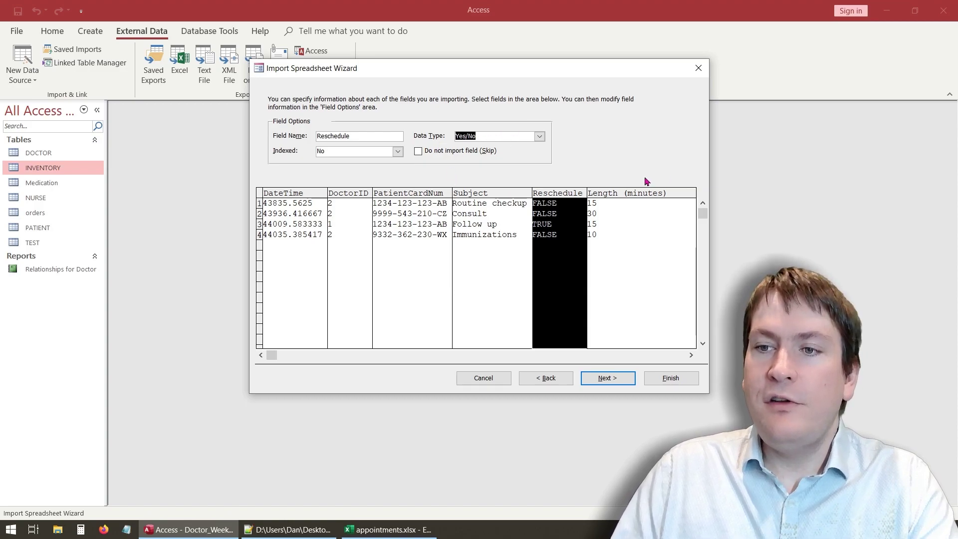
# Step: Rename the Length (minutes) field as Length and set its data type to Integer
pyautogui.click(593, 198)
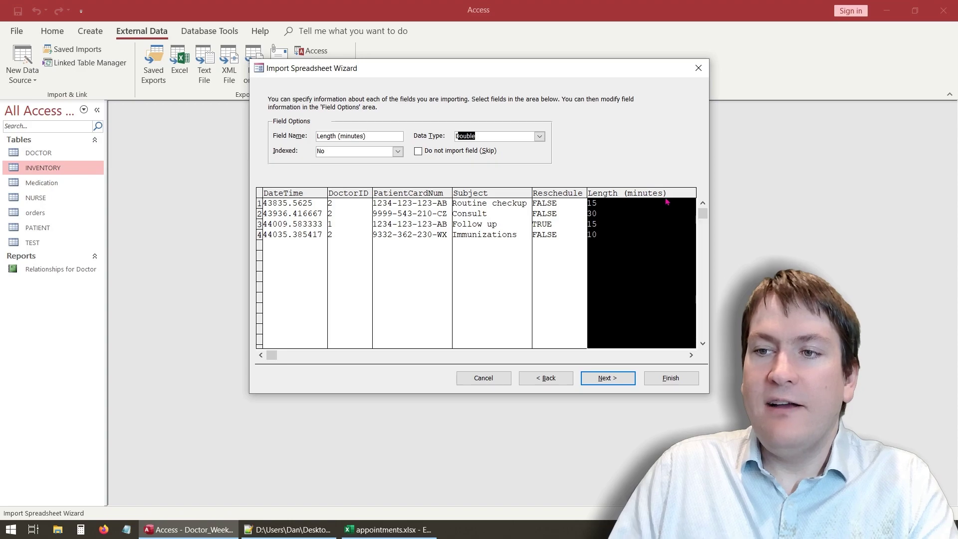
pyautogui.click(377, 136)
pyautogui.press('BackSpace')
pyautogui.press('BackSpace')
pyautogui.press('BackSpace')
pyautogui.press('BackSpace')
pyautogui.press('BackSpace')
pyautogui.press('BackSpace')
pyautogui.press('BackSpace')
pyautogui.press('BackSpace')
pyautogui.press('BackSpace')
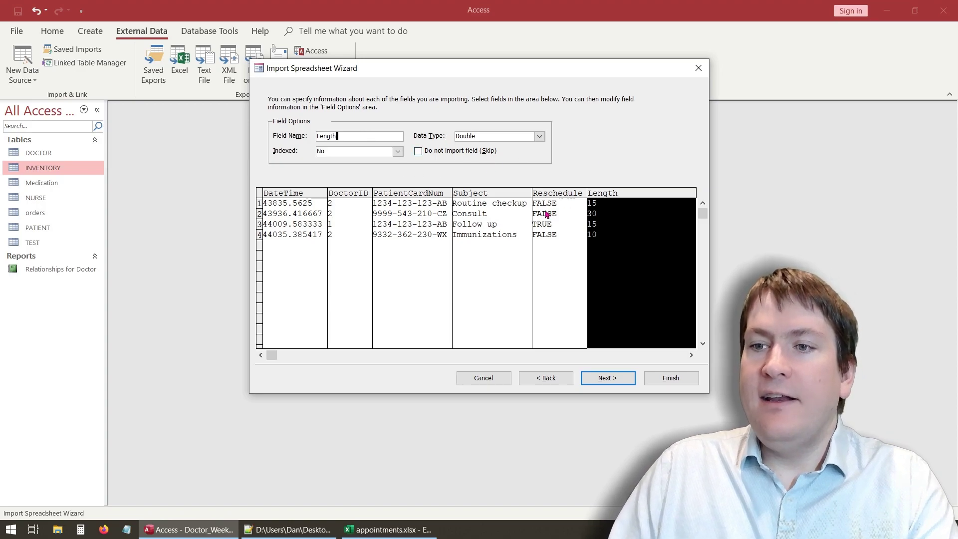
pyautogui.click(539, 136)
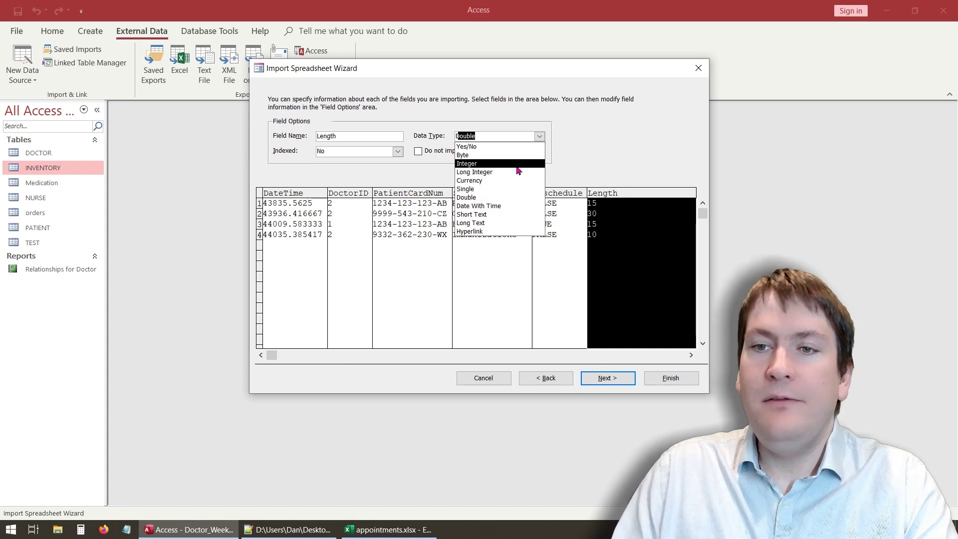
pyautogui.click(468, 165)
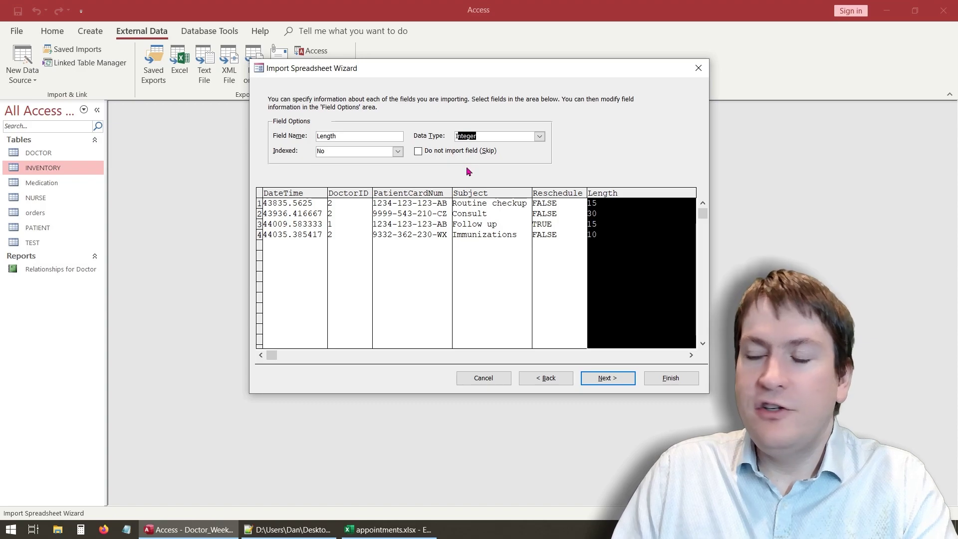
# Step: Review the appointments data in Excel for a unique column and let Access add the primary key
pyautogui.click(607, 384)
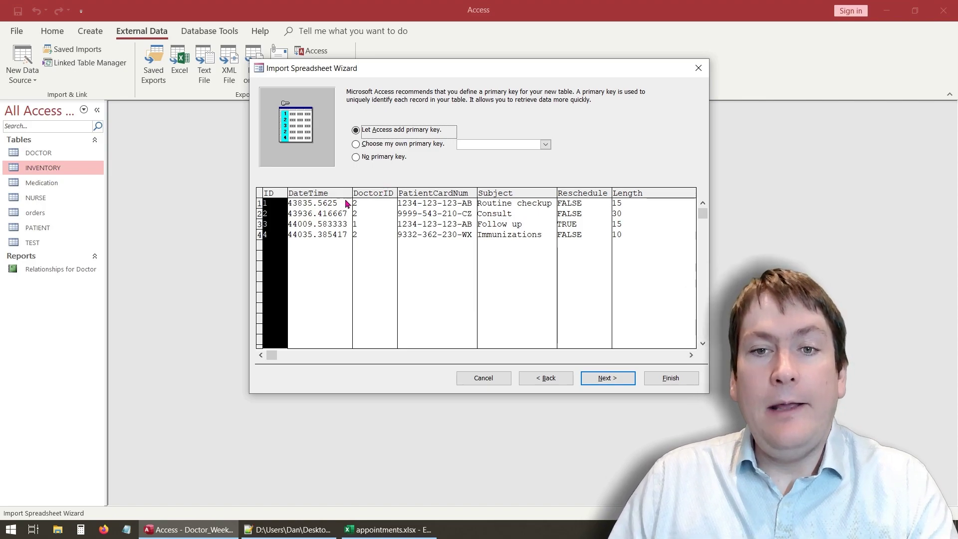
pyautogui.click(389, 529)
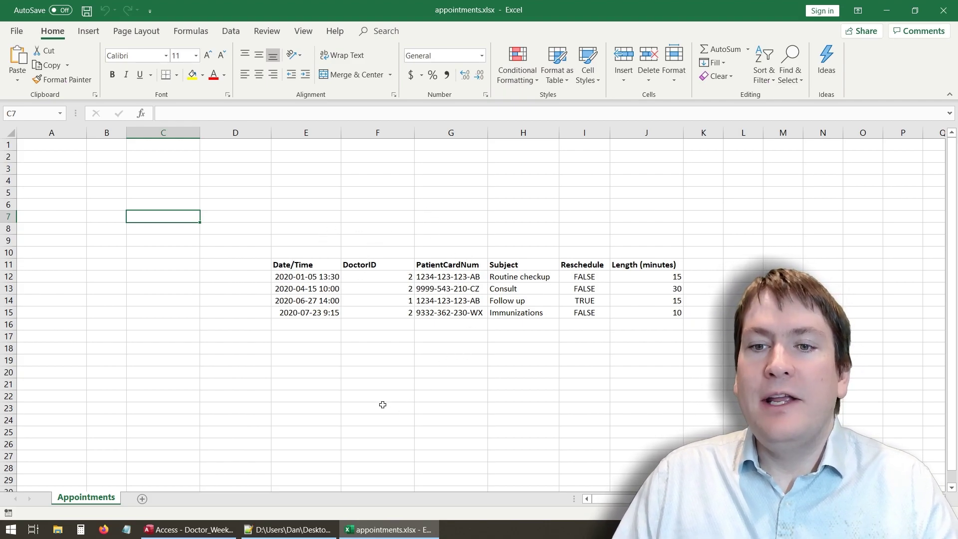
pyautogui.hotkey('alt', 'Tab')
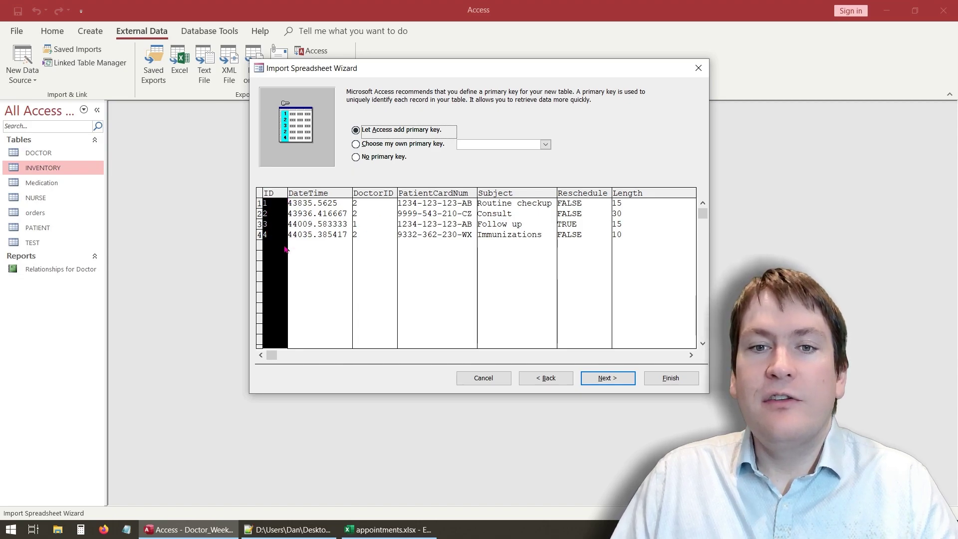
pyautogui.click(605, 379)
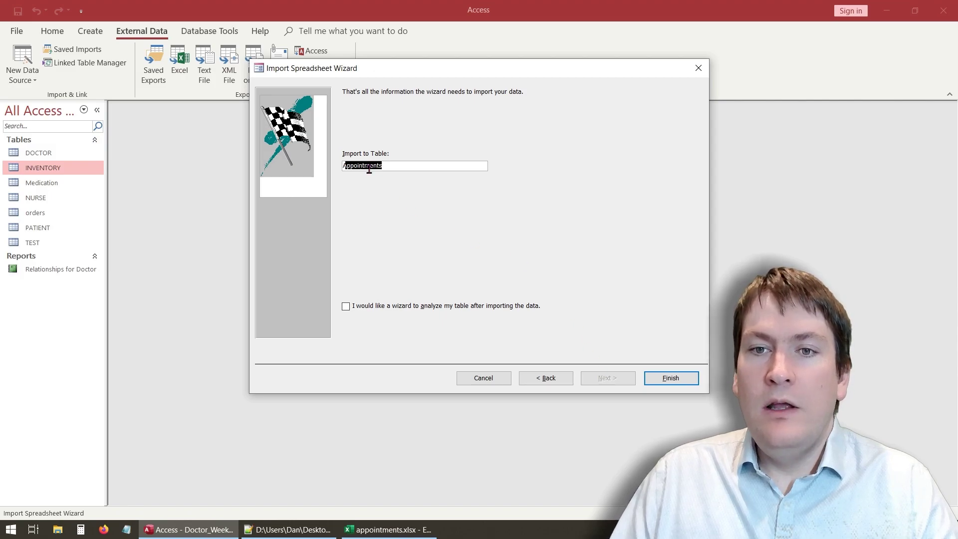
# Step: Name the destination table APPOINTMENT and finish the import without saving the import steps
pyautogui.click(354, 168)
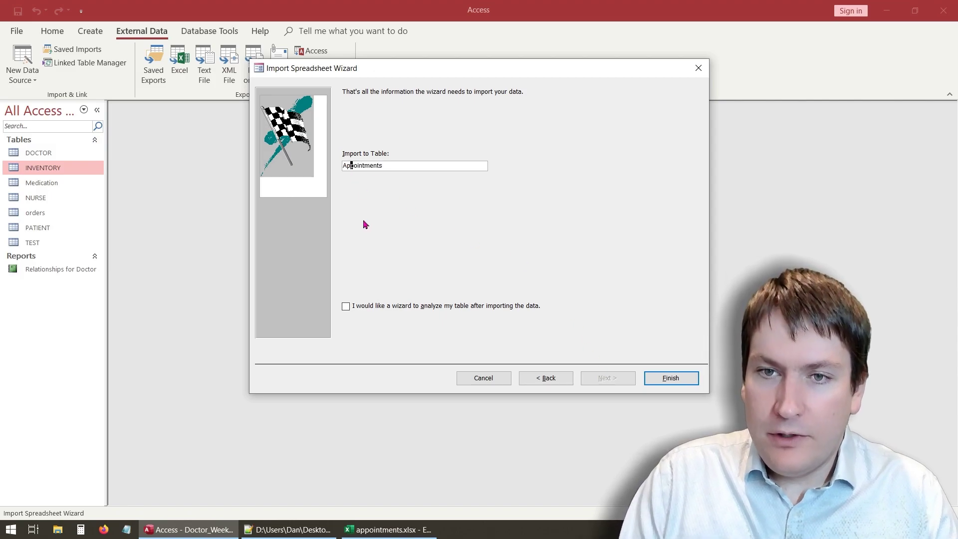
pyautogui.press('BackSpace')
pyautogui.write('P')
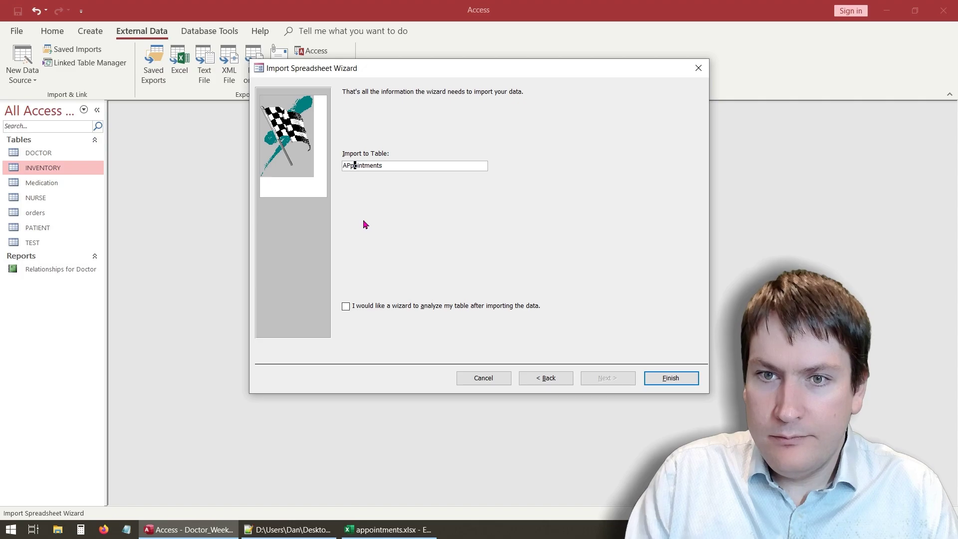
pyautogui.press('Delete')
pyautogui.write('P')
pyautogui.press('Delete')
pyautogui.write('O')
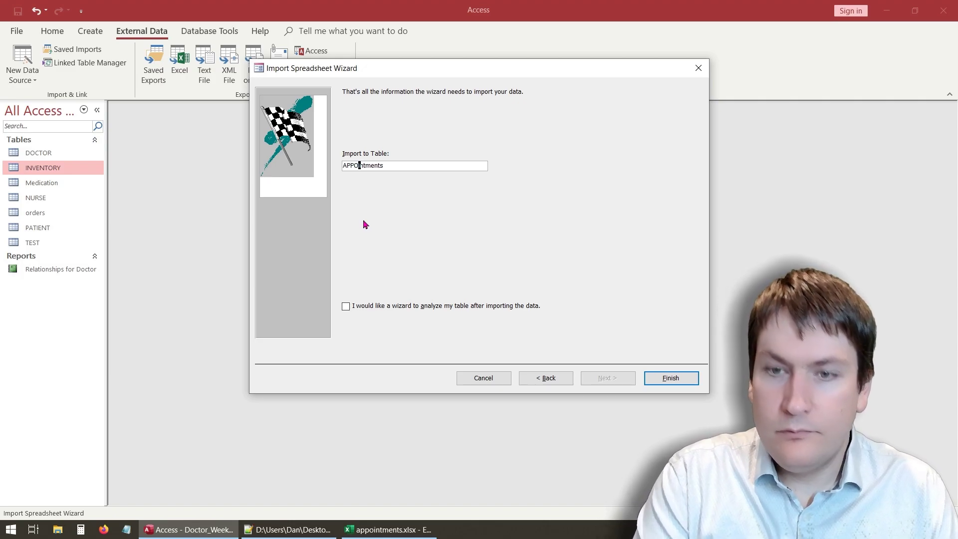
pyautogui.press('Delete')
pyautogui.write('I')
pyautogui.press('Delete')
pyautogui.write('N')
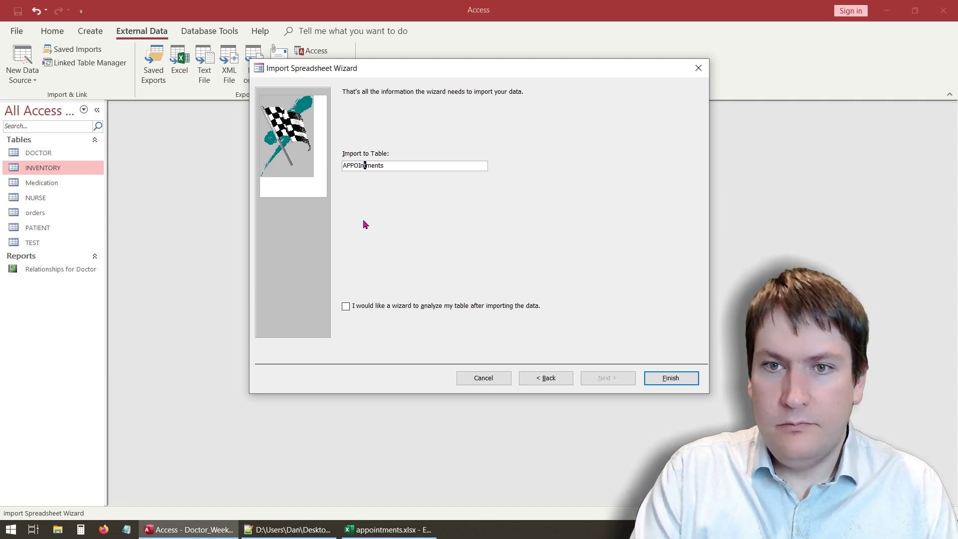
pyautogui.press('Delete')
pyautogui.write('T')
pyautogui.press('Delete')
pyautogui.write('M')
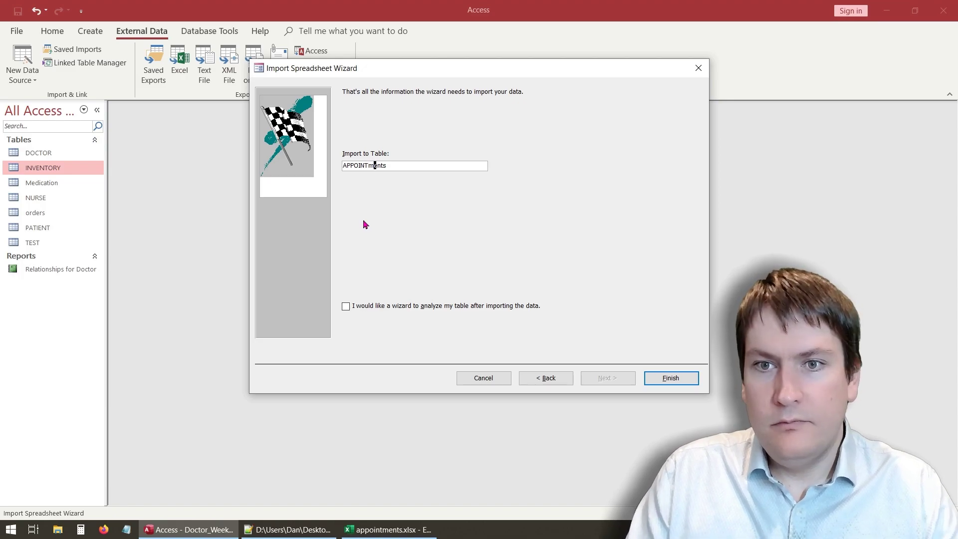
pyautogui.press('BackSpace')
pyautogui.write('M')
pyautogui.press('Delete')
pyautogui.press('Delete')
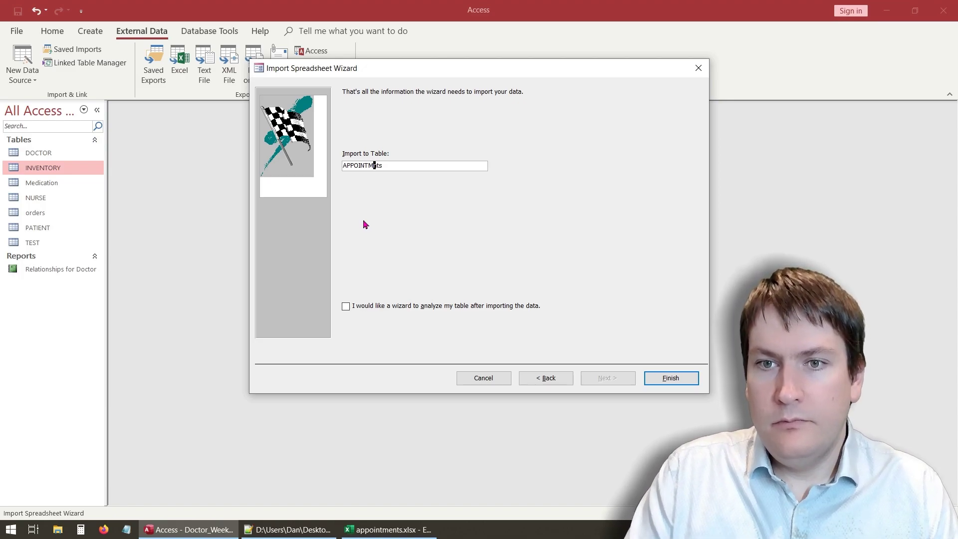
pyautogui.write('EN')
pyautogui.press('Delete')
pyautogui.press('Delete')
pyautogui.write('T')
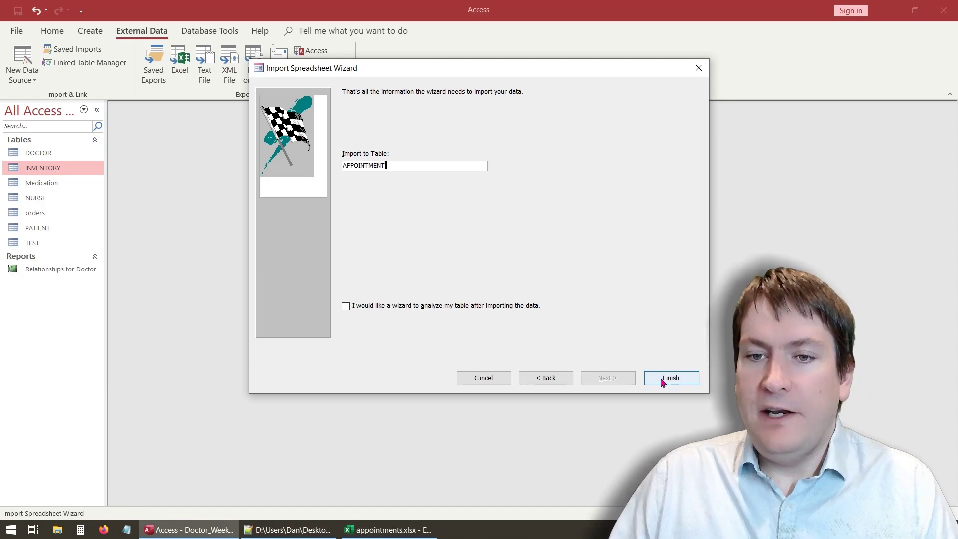
pyautogui.click(661, 382)
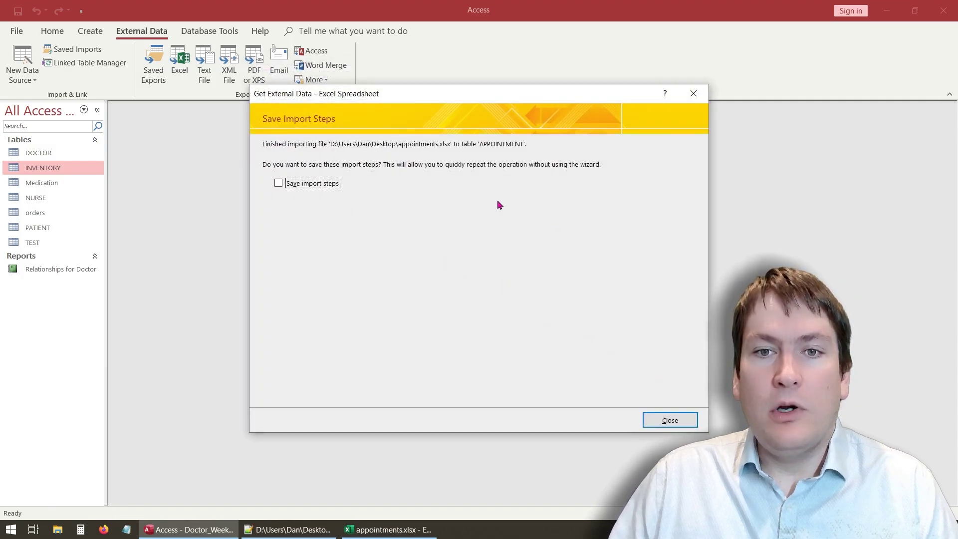
pyautogui.click(653, 418)
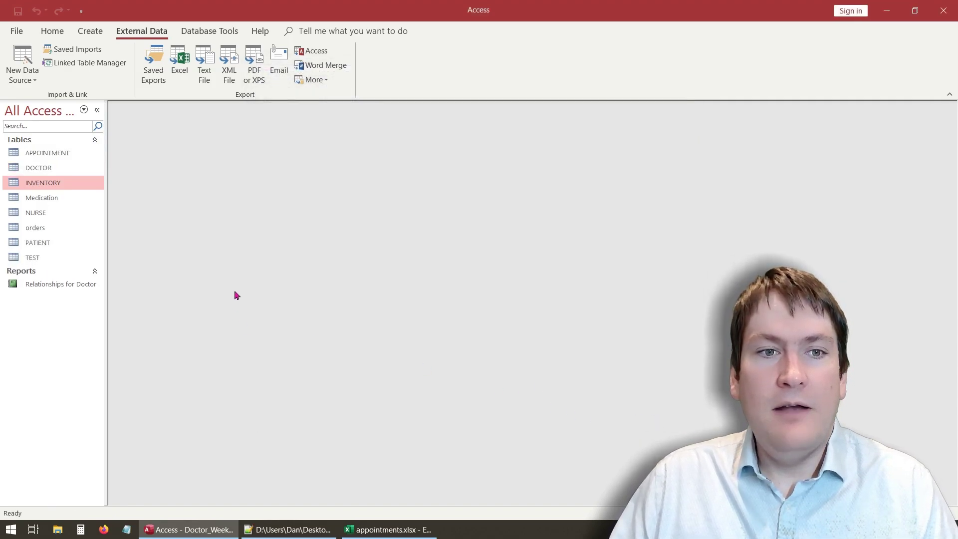
# Step: Open the APPOINTMENT table and widen the DateTime, Subject and PatientCardNum columns to show their full contents
pyautogui.doubleClick(63, 156)
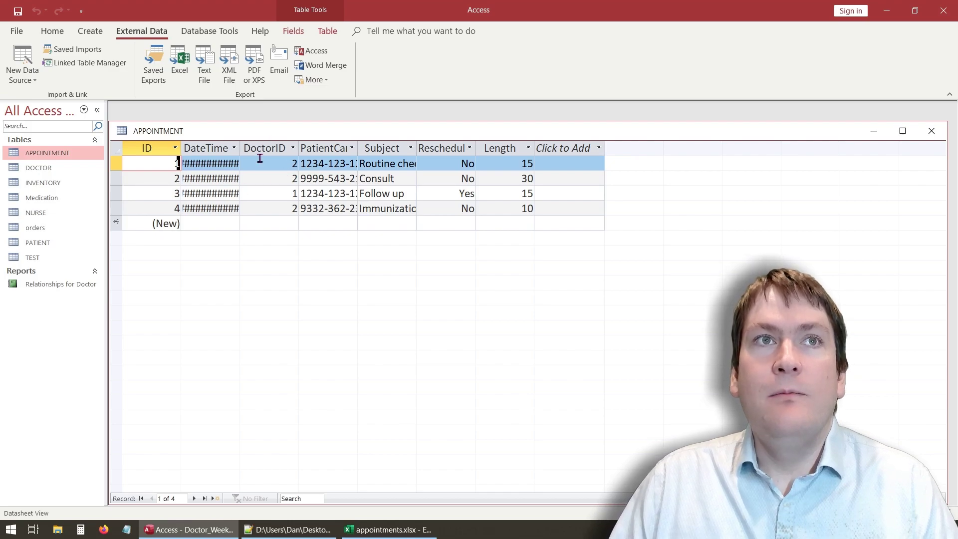
pyautogui.moveTo(241, 148); pyautogui.dragTo(303, 149)
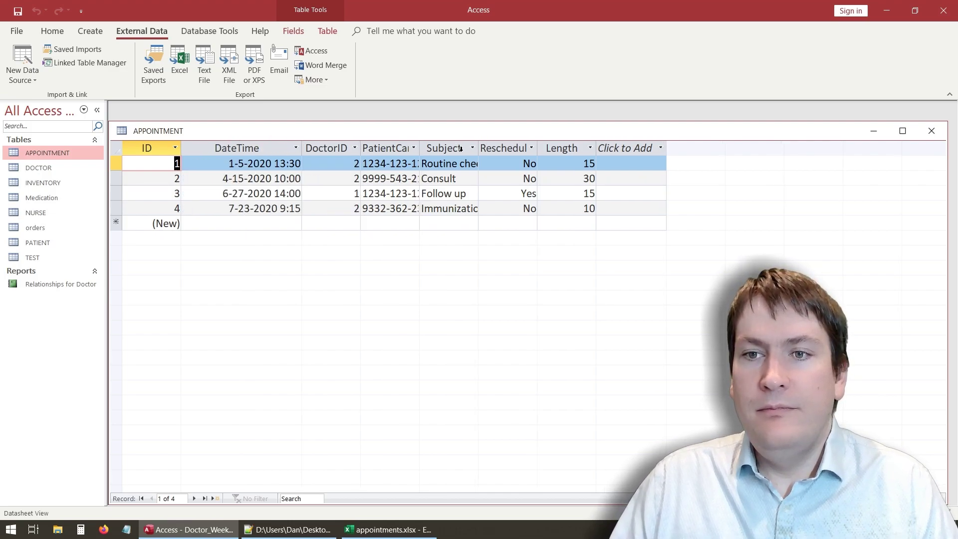
pyautogui.doubleClick(479, 148)
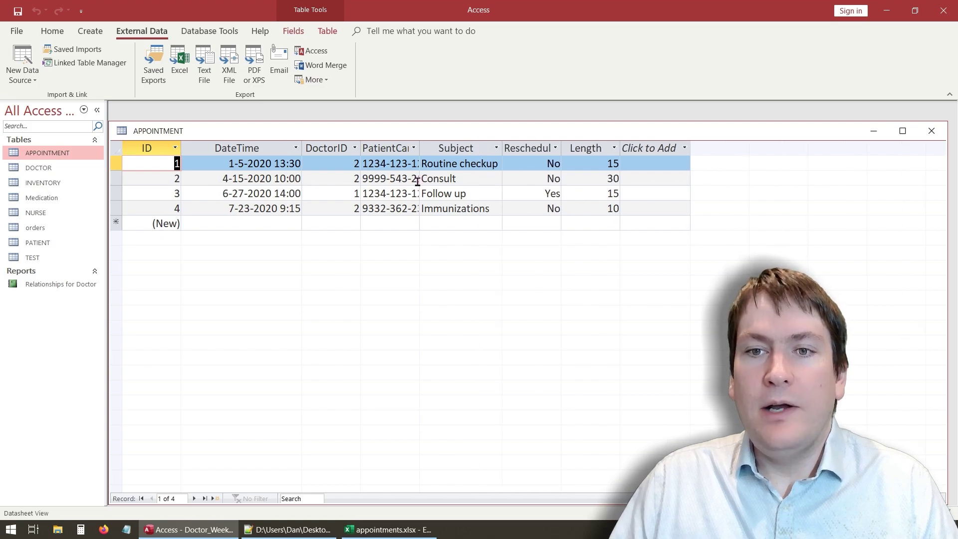
pyautogui.doubleClick(421, 148)
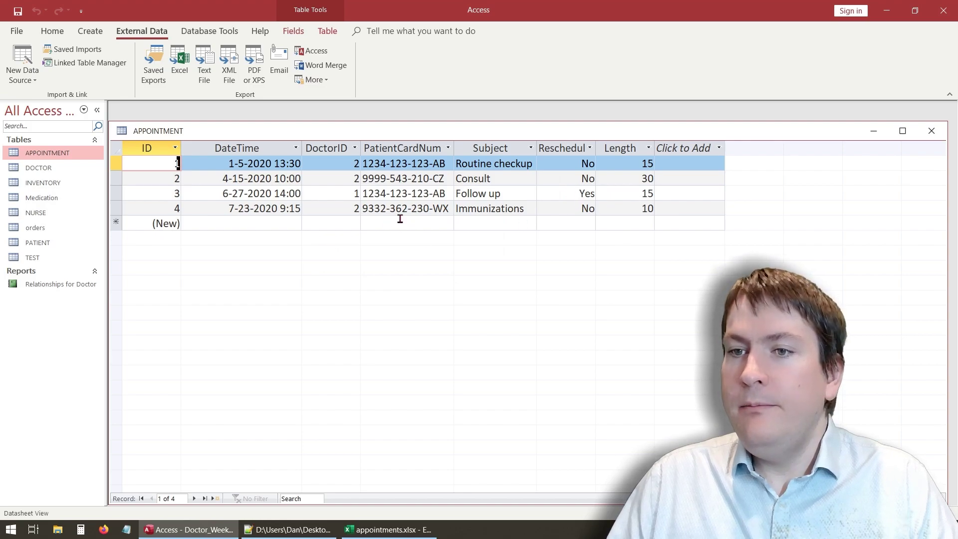
pyautogui.click(282, 223)
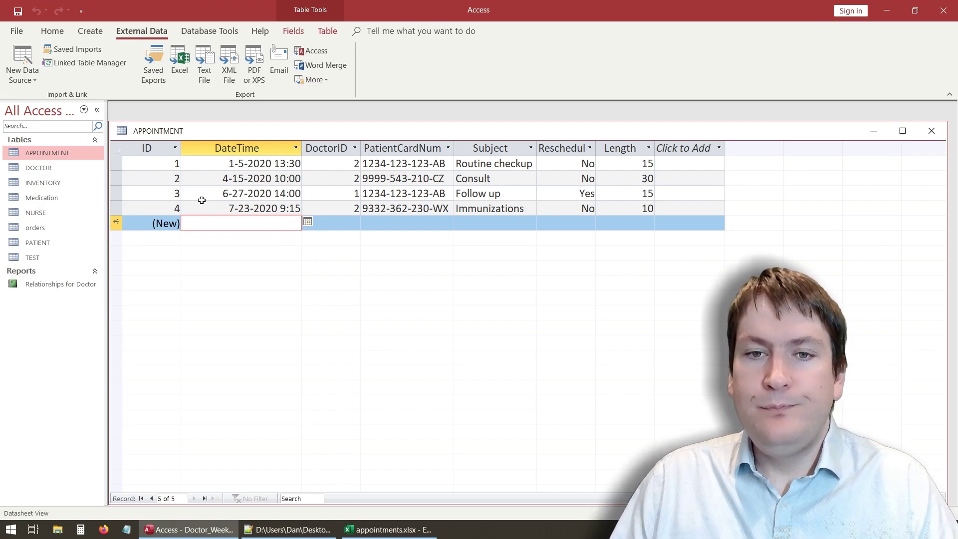
# Step: Switch the APPOINTMENT table to Design view and rename the ID field as AppointmentID
pyautogui.click(52, 31)
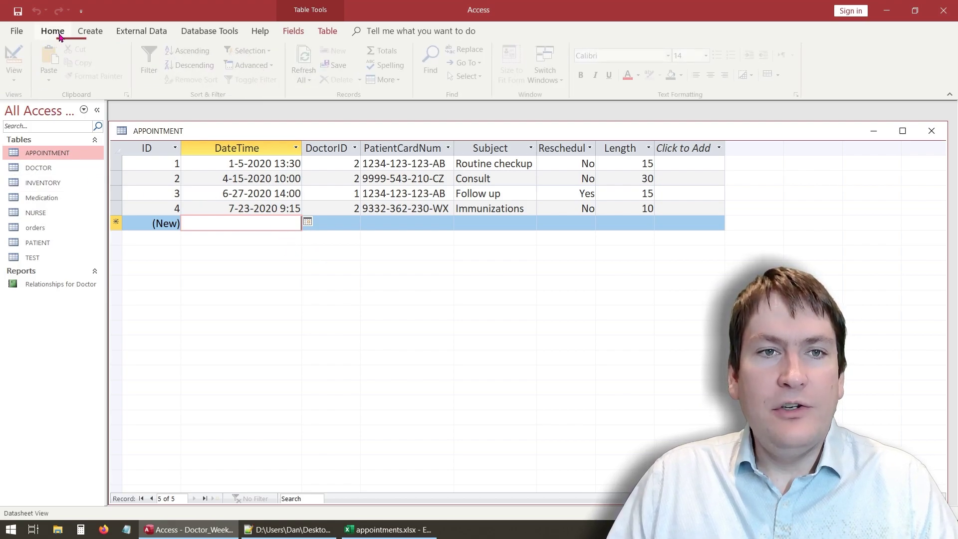
pyautogui.click(25, 60)
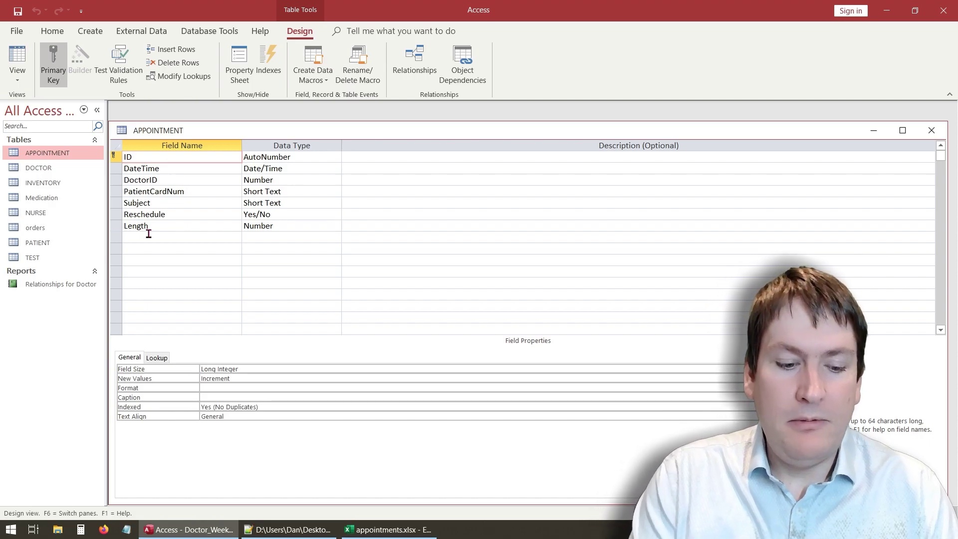
pyautogui.write('Appoin')
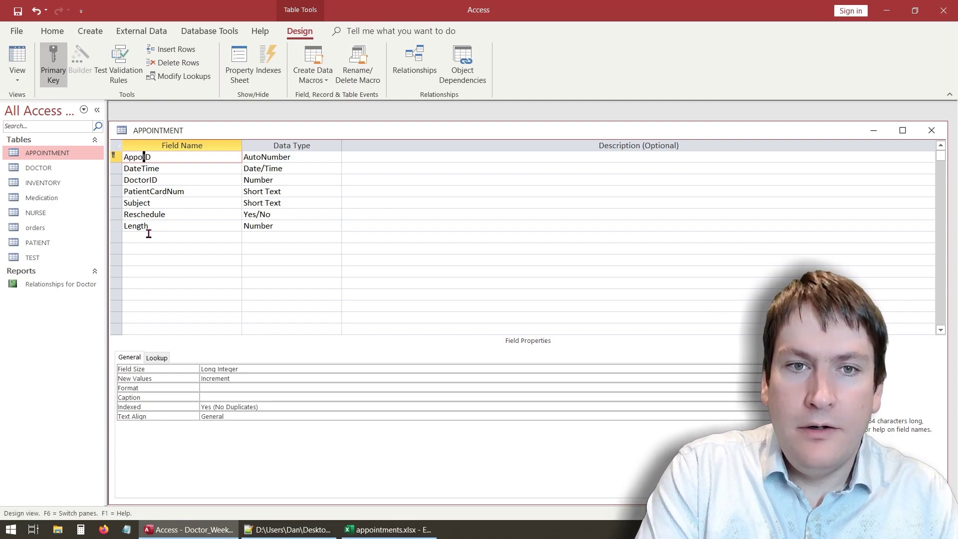
pyautogui.write('tment')
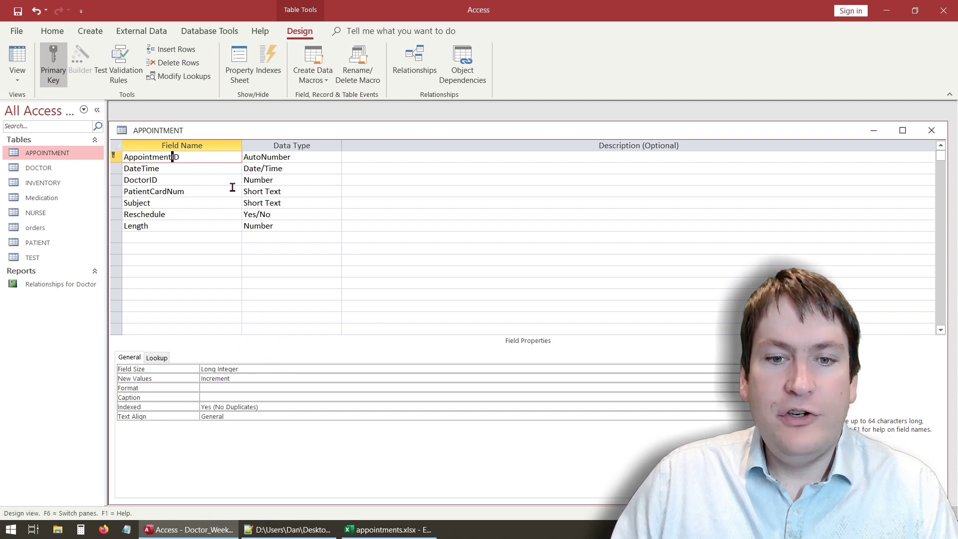
# Step: Set the DateTime field's format to General Date and its Required property to Yes
pyautogui.click(190, 167)
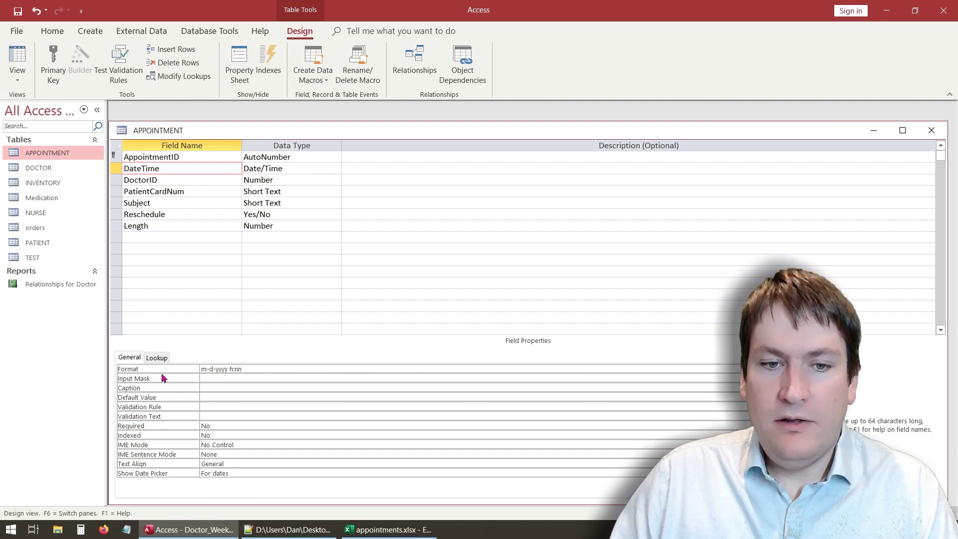
pyautogui.click(241, 369)
pyautogui.click(241, 379)
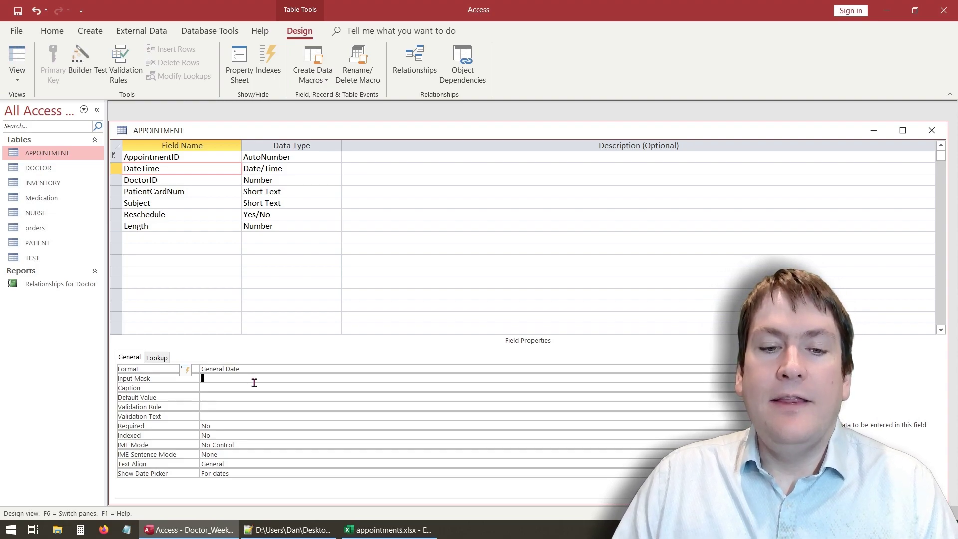
pyautogui.click(218, 427)
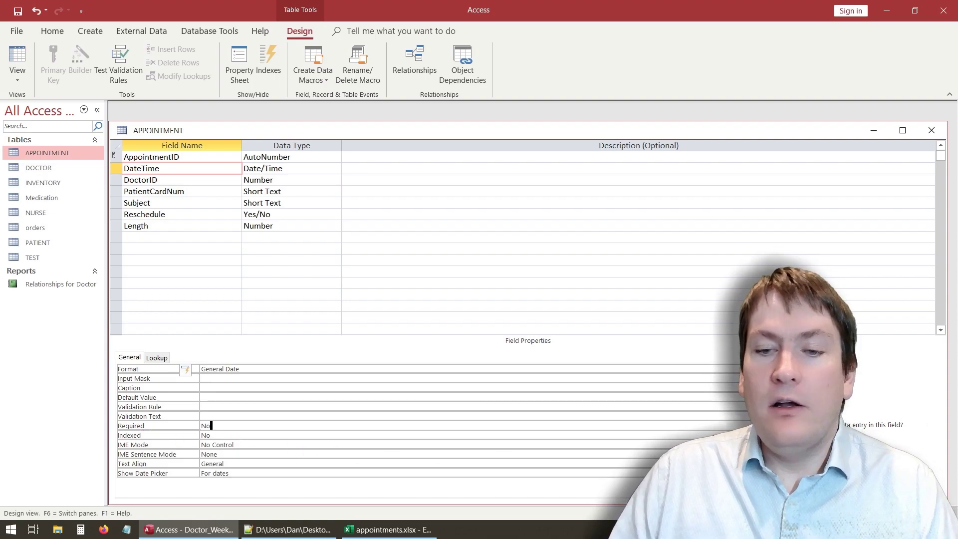
pyautogui.click(752, 425)
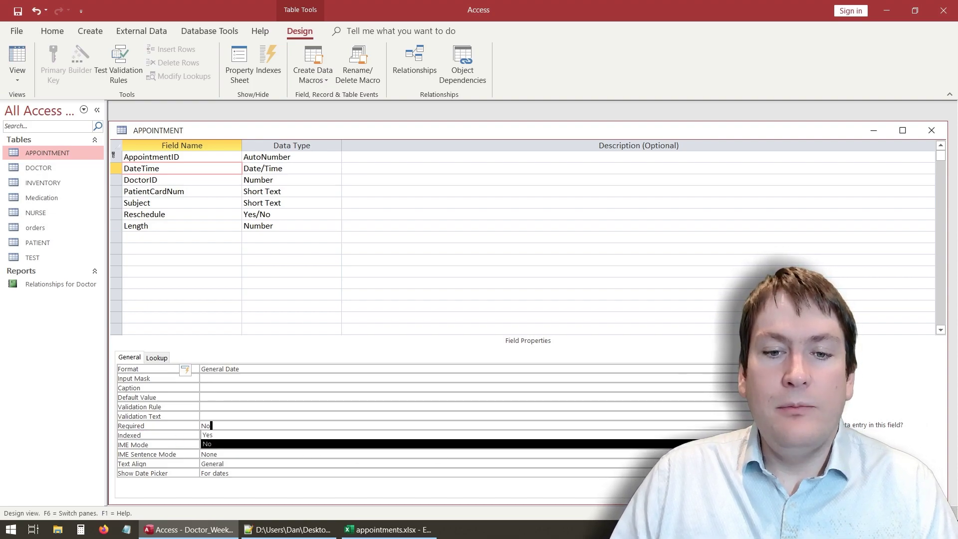
pyautogui.click(391, 435)
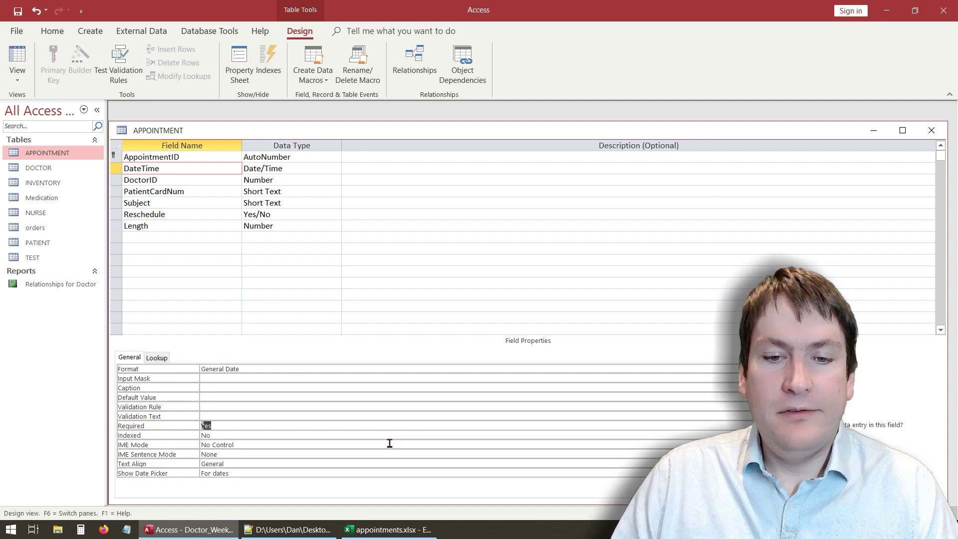
# Step: Set the DoctorID field's Required property to Yes
pyautogui.click(172, 182)
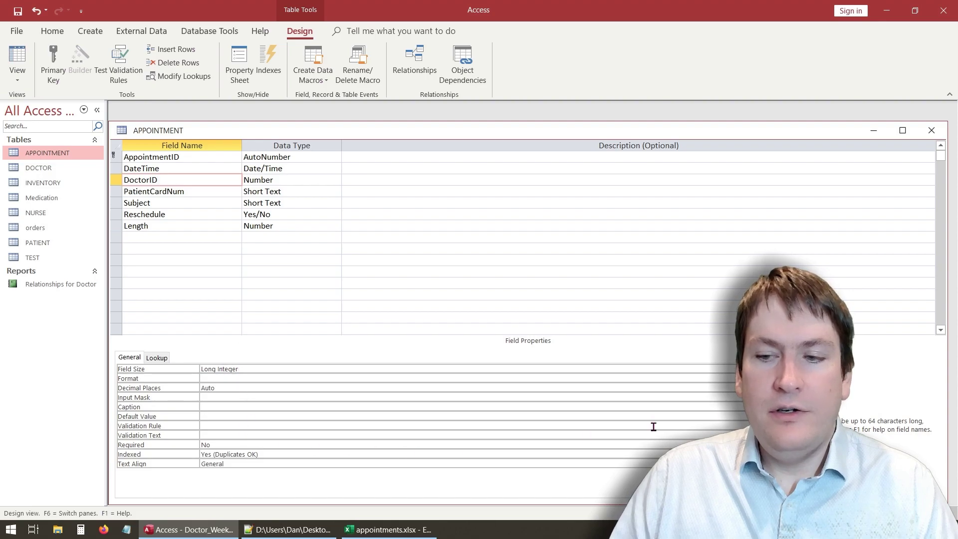
pyautogui.click(643, 444)
pyautogui.click(766, 445)
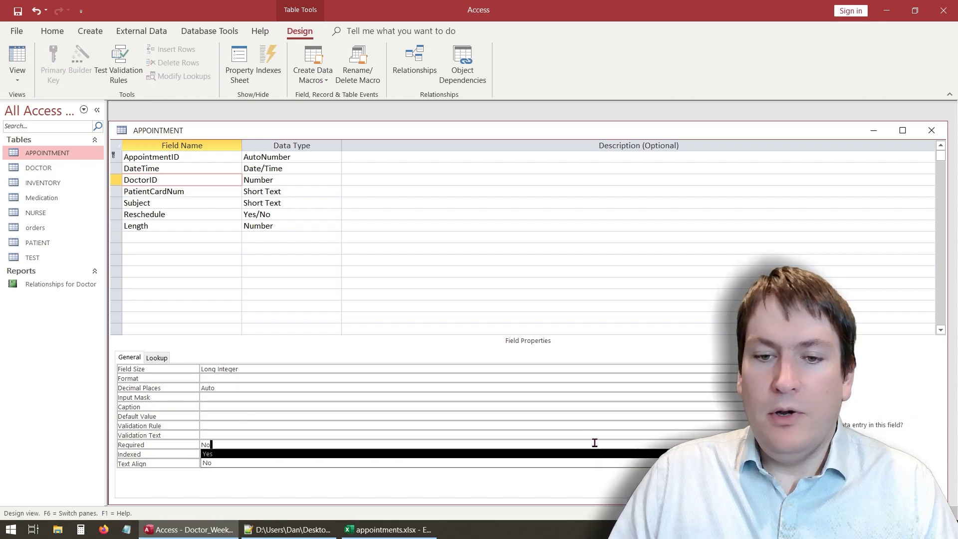
pyautogui.click(545, 455)
pyautogui.click(339, 426)
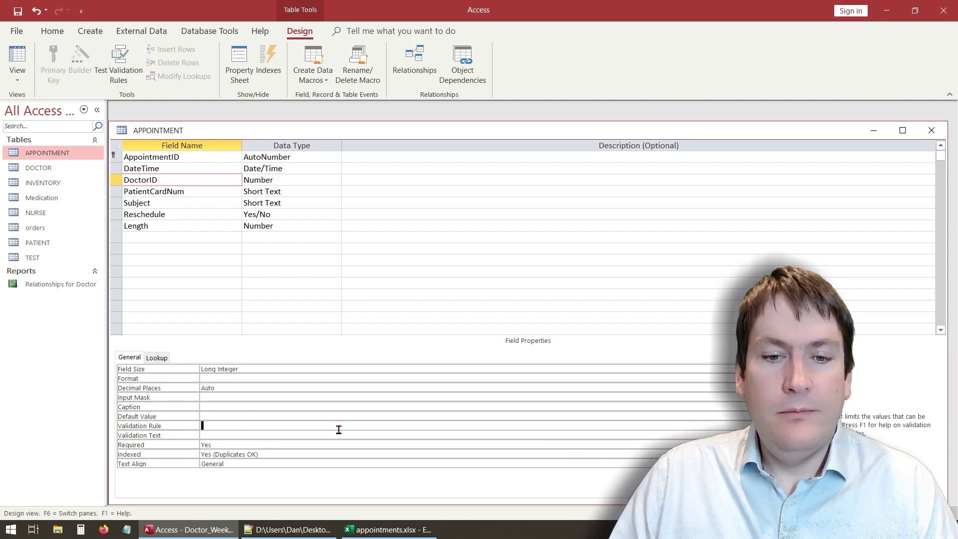
# Step: Set the PatientCardNum field's Required property to Yes and Allow Zero Length to No
pyautogui.click(179, 192)
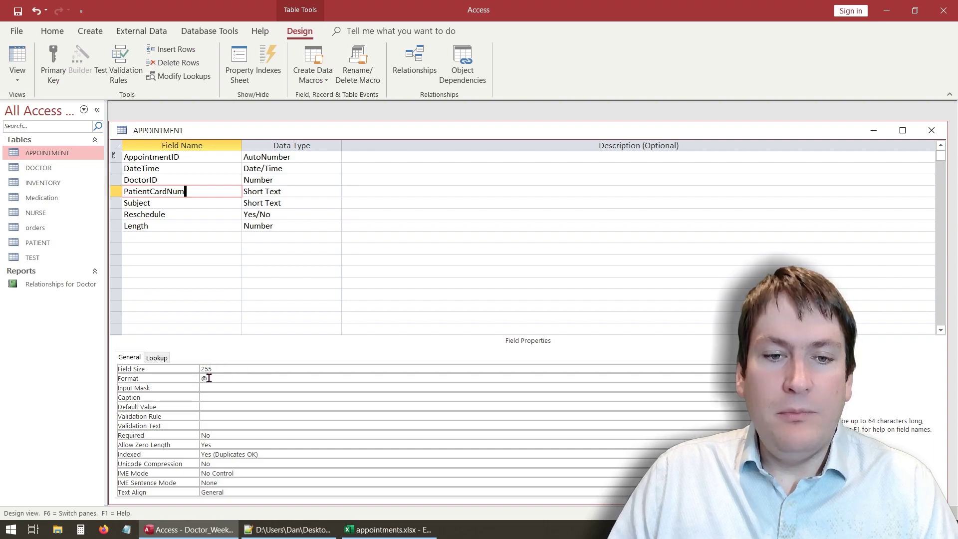
pyautogui.click(221, 435)
pyautogui.click(593, 435)
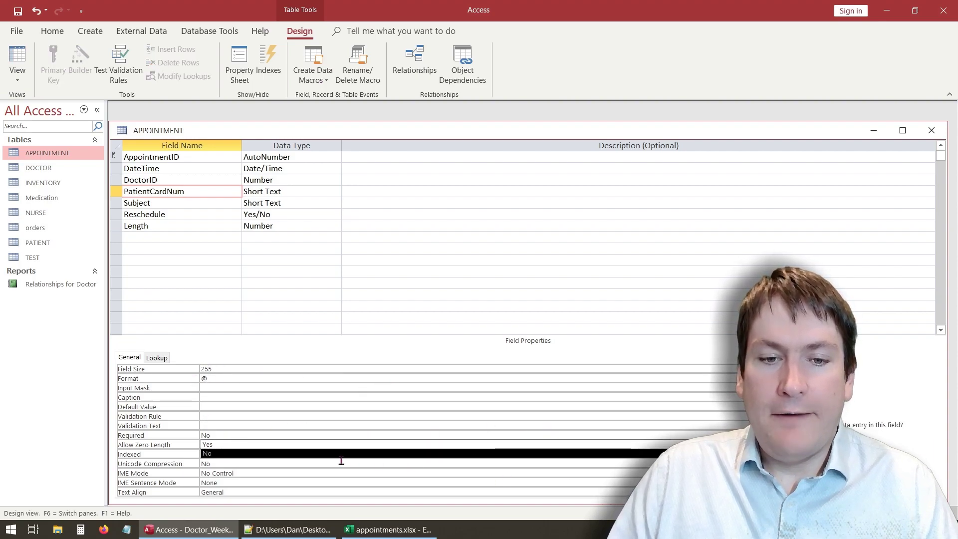
pyautogui.click(329, 446)
pyautogui.click(329, 445)
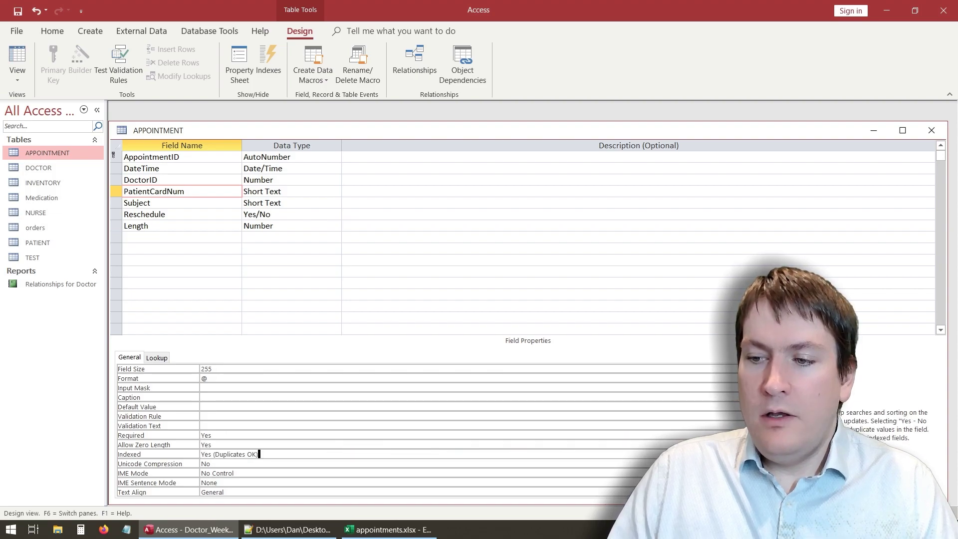
pyautogui.click(593, 444)
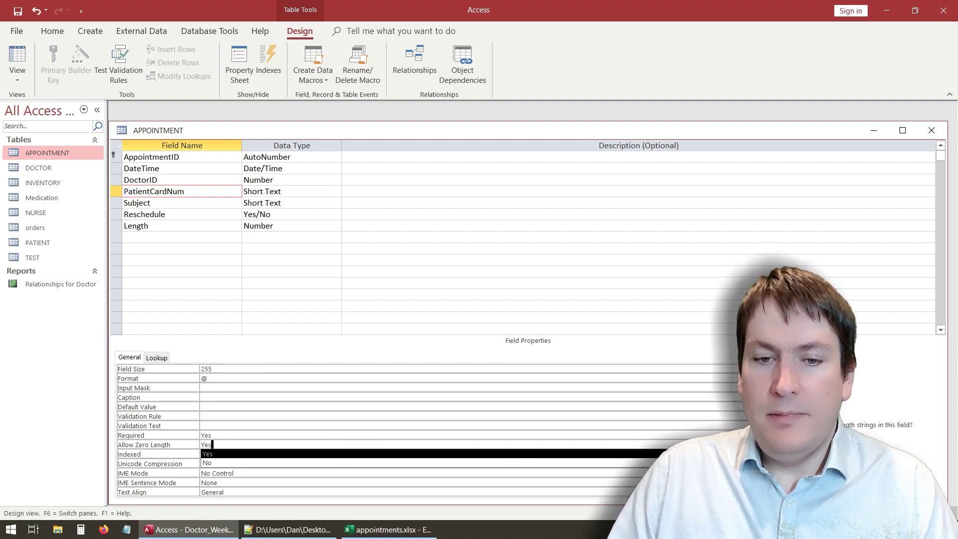
pyautogui.click(372, 463)
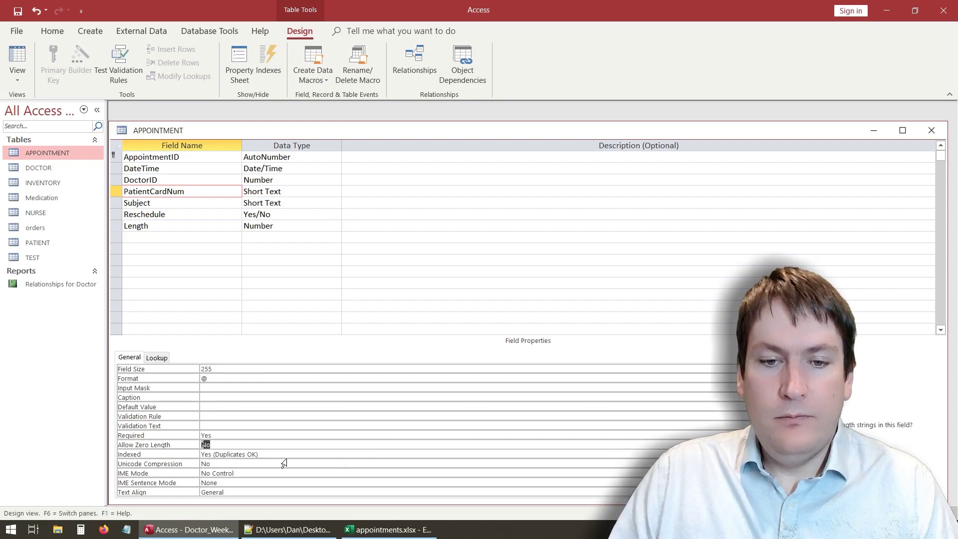
# Step: Set the Subject field's Required property to Yes and its Allow Zero Length property to No
pyautogui.click(201, 203)
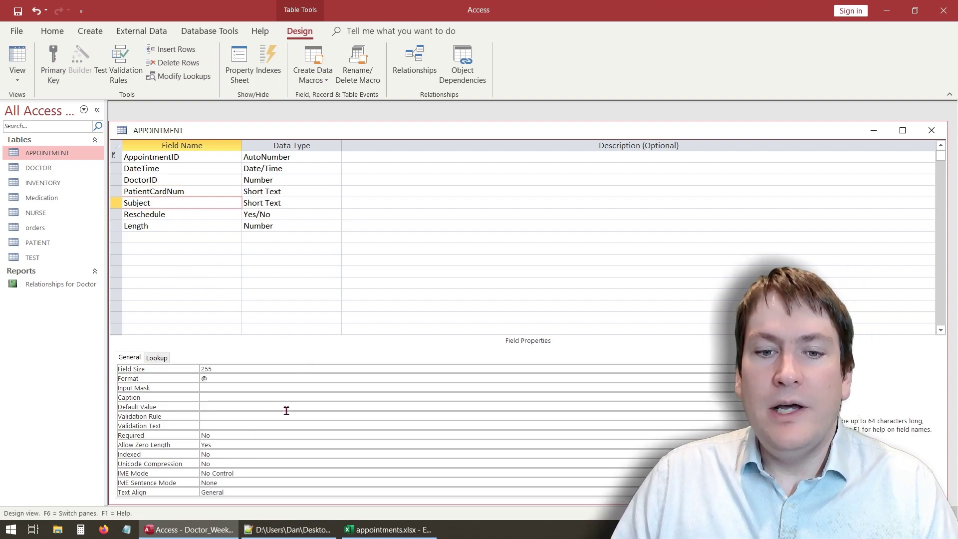
pyautogui.click(743, 435)
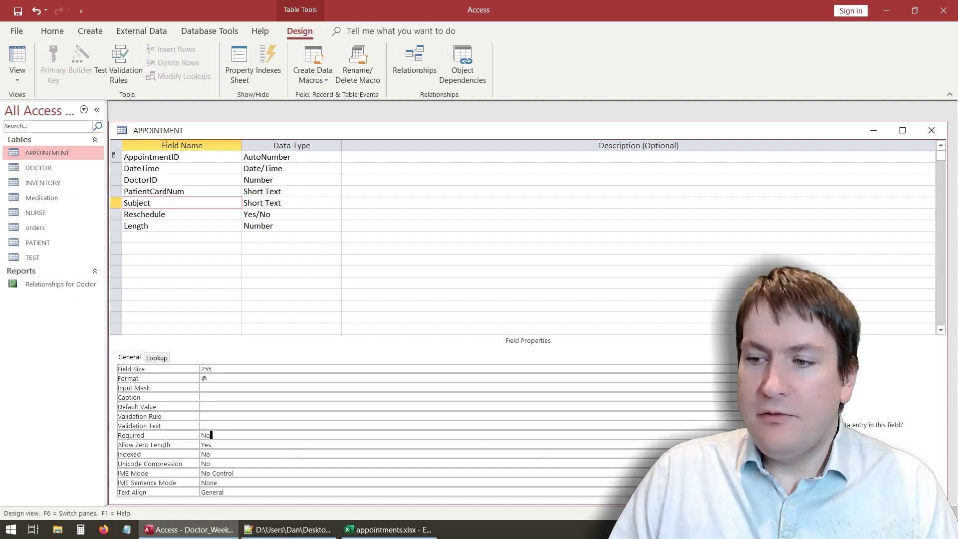
pyautogui.click(753, 435)
pyautogui.click(274, 444)
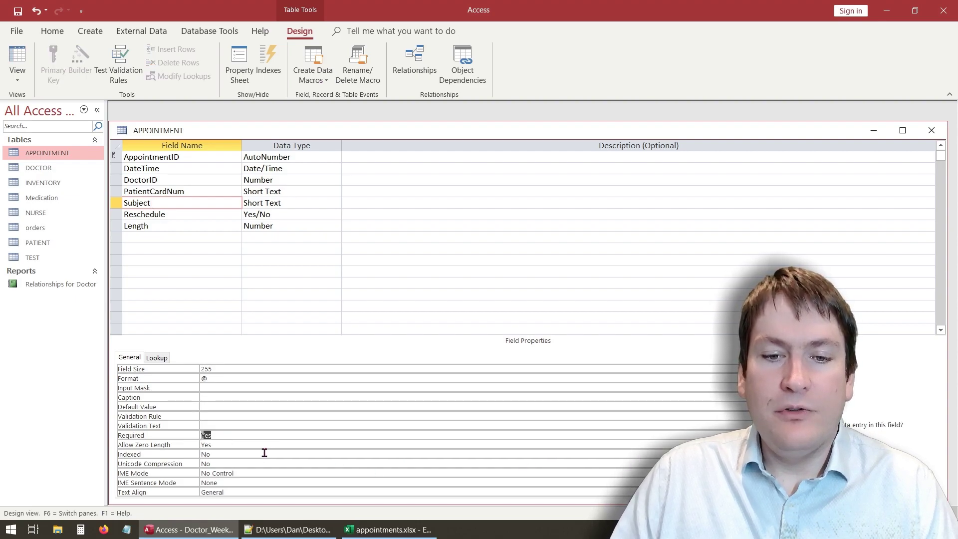
pyautogui.click(264, 444)
pyautogui.click(753, 445)
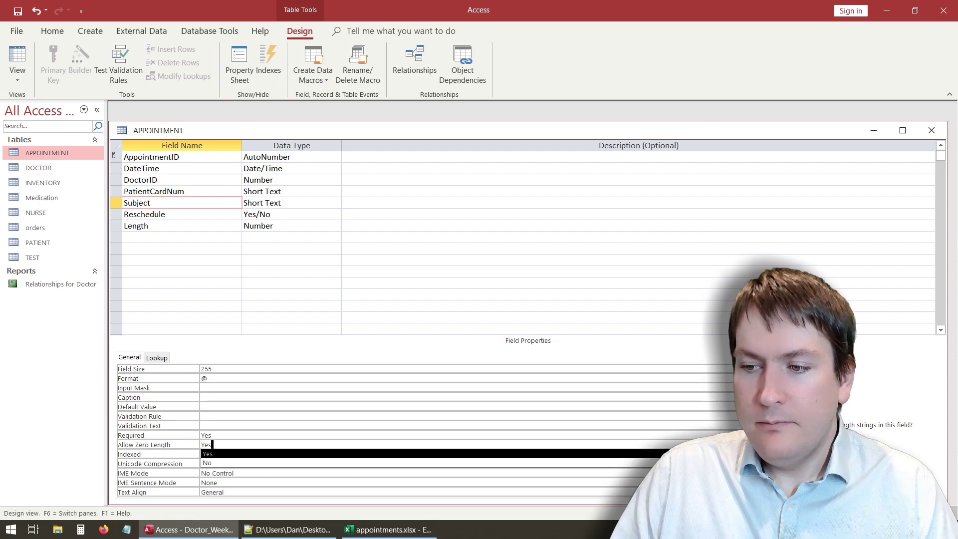
pyautogui.click(713, 463)
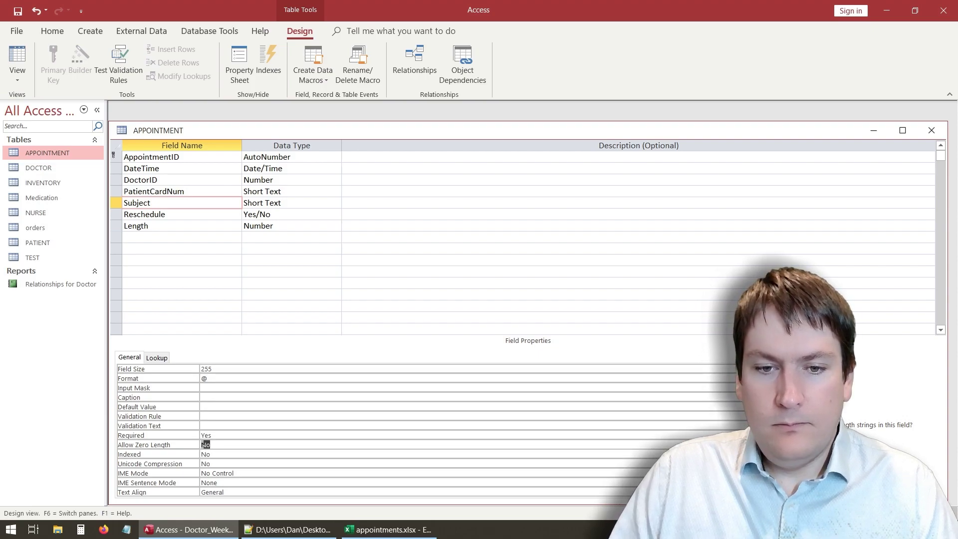
pyautogui.click(713, 463)
# Step: Set the Length field's Required property to Yes
pyautogui.click(183, 214)
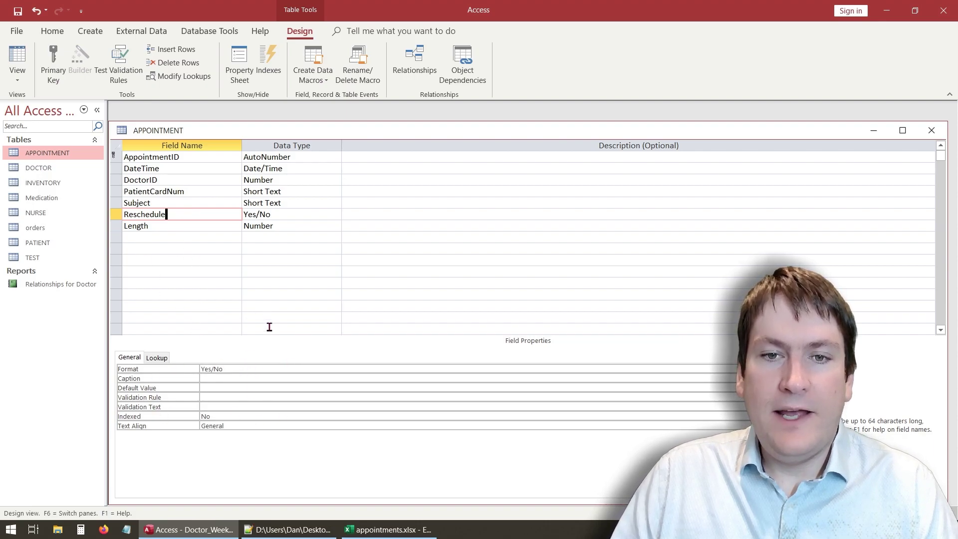
pyautogui.click(184, 226)
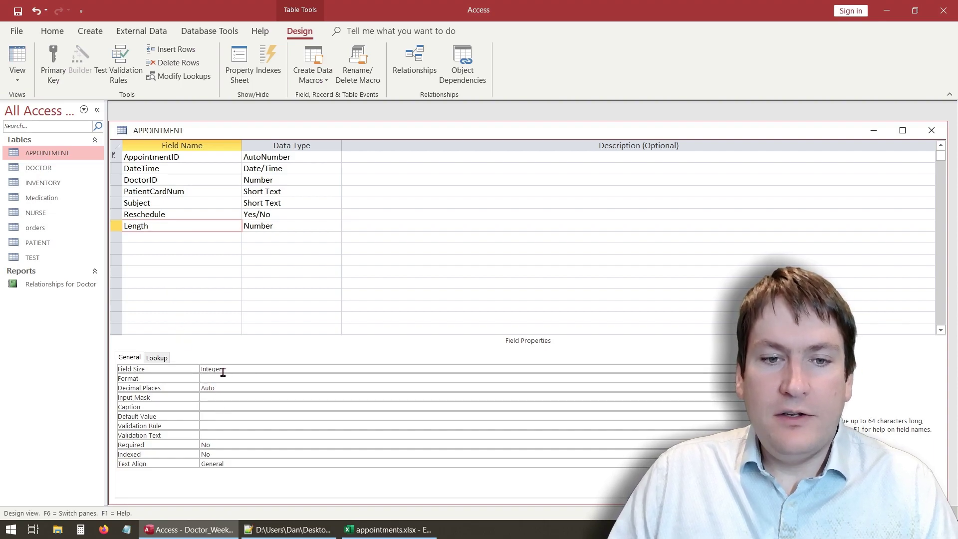
pyautogui.click(223, 438)
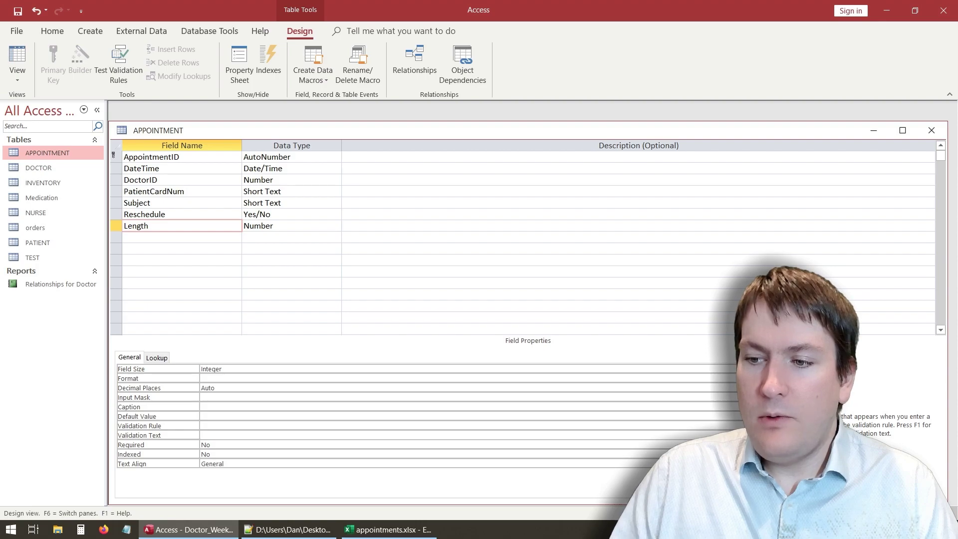
pyautogui.press('Down')
pyautogui.click(762, 444)
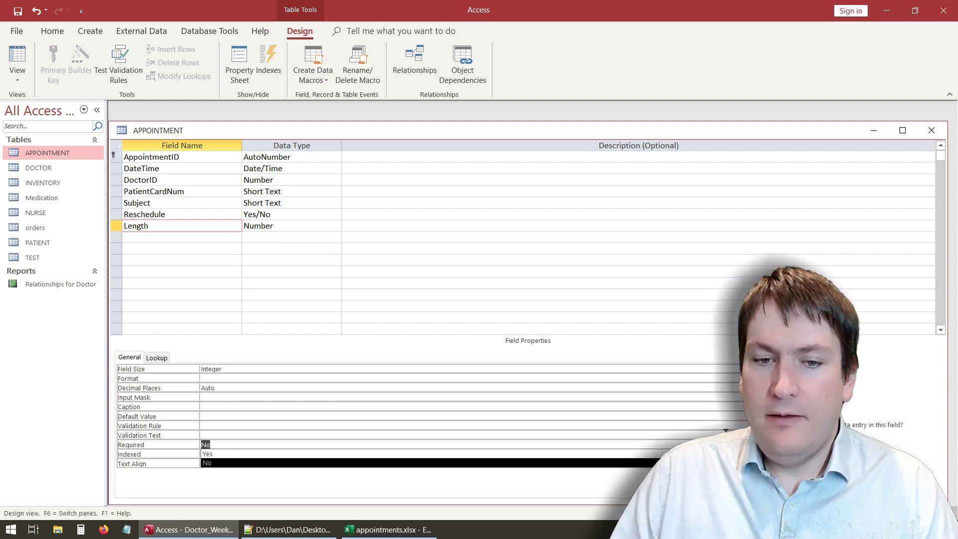
pyautogui.click(504, 458)
pyautogui.click(472, 434)
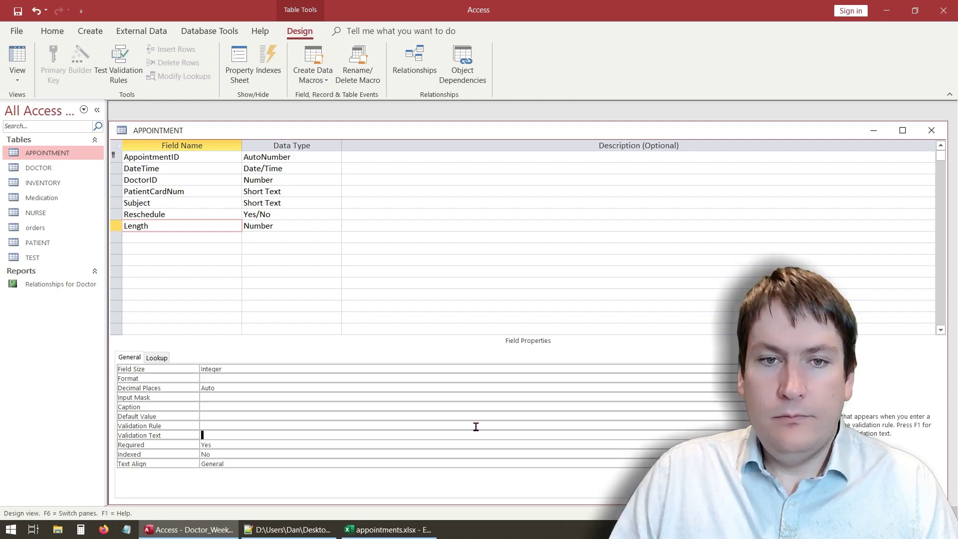
# Step: Save the APPOINTMENT table design, agree to test existing data against the new rules, and close the table
pyautogui.click(194, 212)
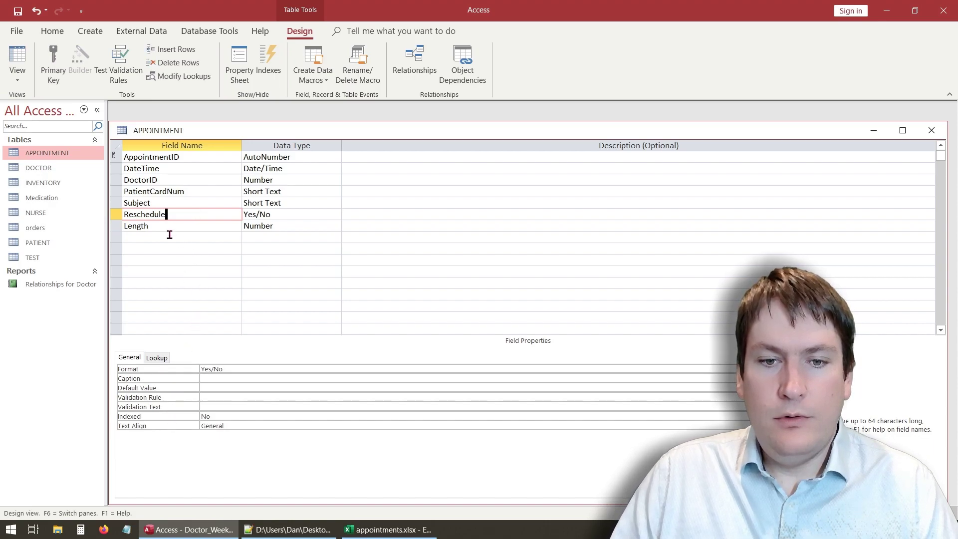
pyautogui.click(164, 203)
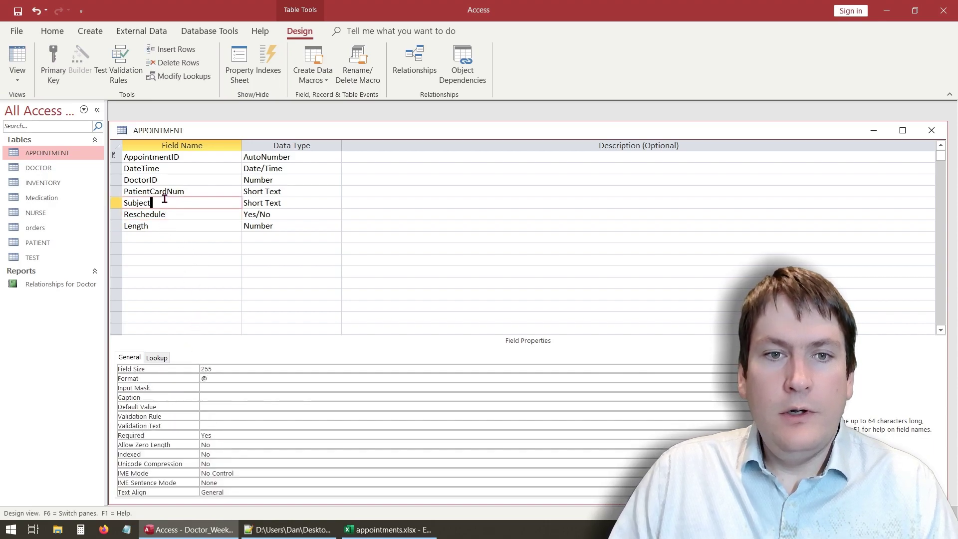
pyautogui.click(119, 133)
pyautogui.click(35, 14)
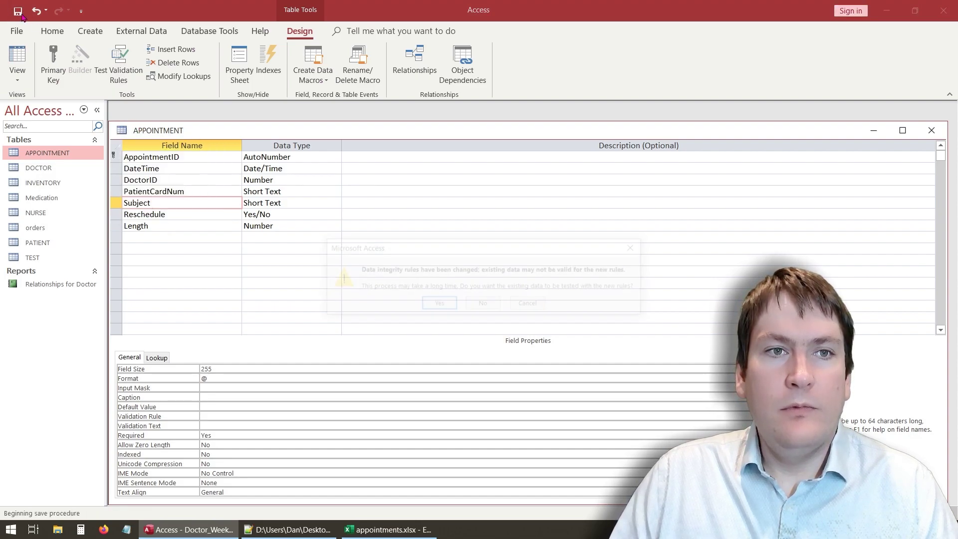
pyautogui.click(433, 304)
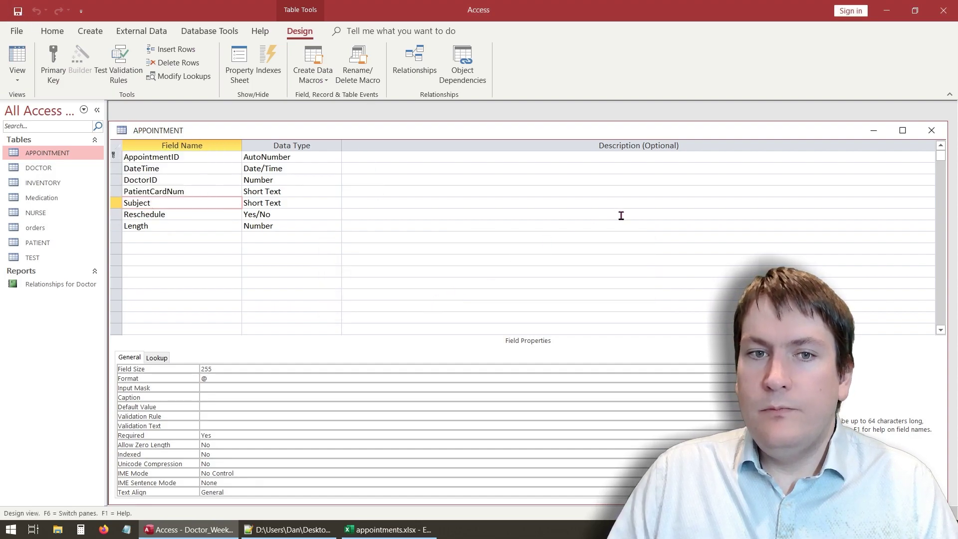
pyautogui.click(930, 130)
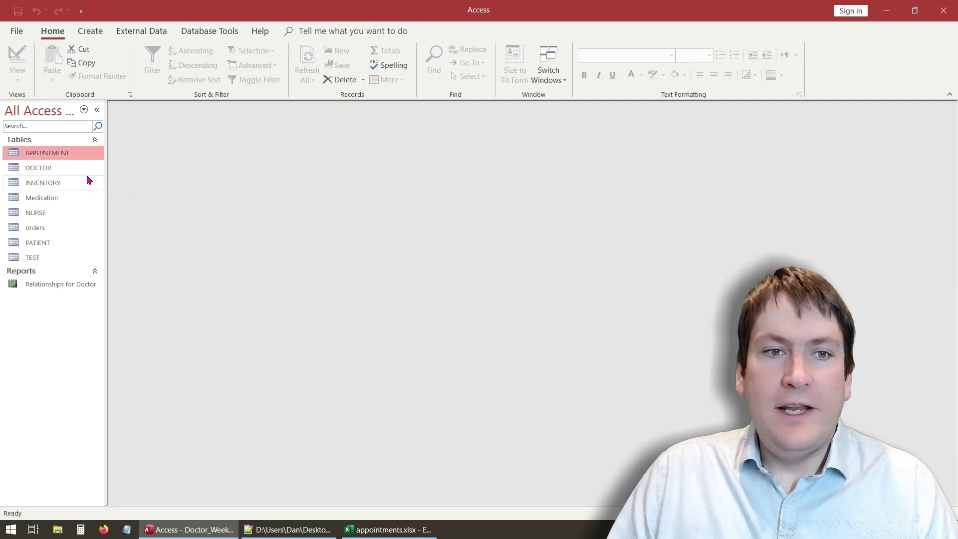
# Step: Review the records of the APPOINTMENT table and the INVENTORY table, closing each one after viewing
pyautogui.doubleClick(71, 152)
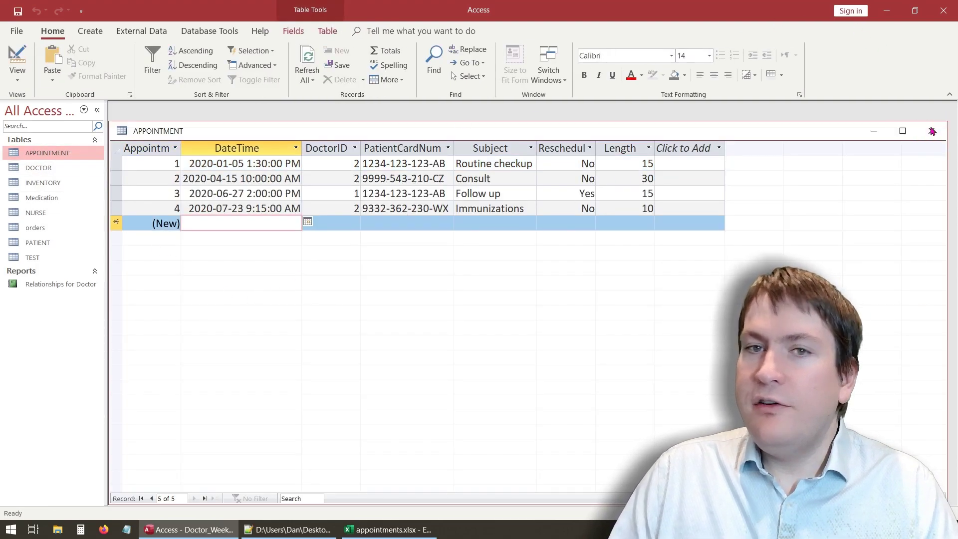
pyautogui.click(930, 130)
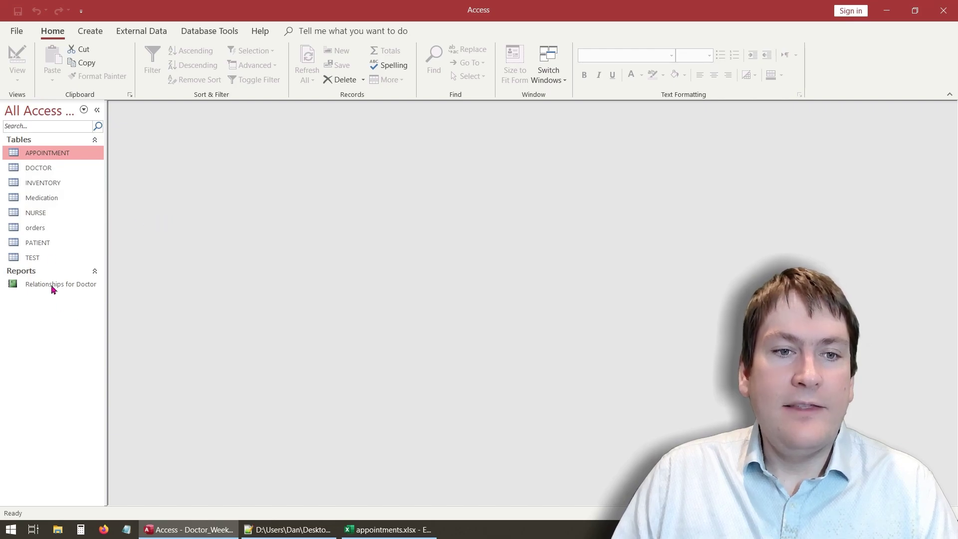
pyautogui.doubleClick(65, 182)
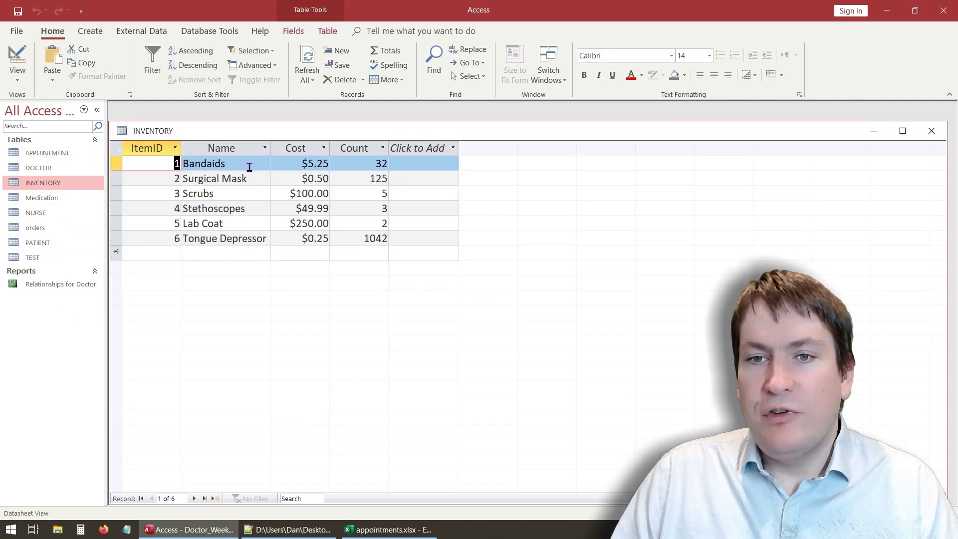
pyautogui.click(930, 131)
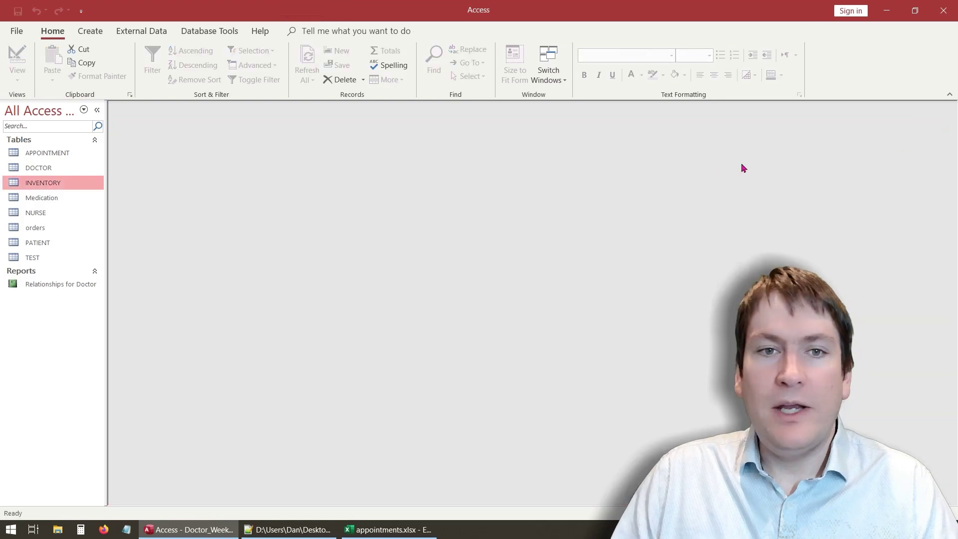
# Step: Open the database relationships diagram and add the APPOINTMENT table to it
pyautogui.click(198, 34)
pyautogui.click(153, 63)
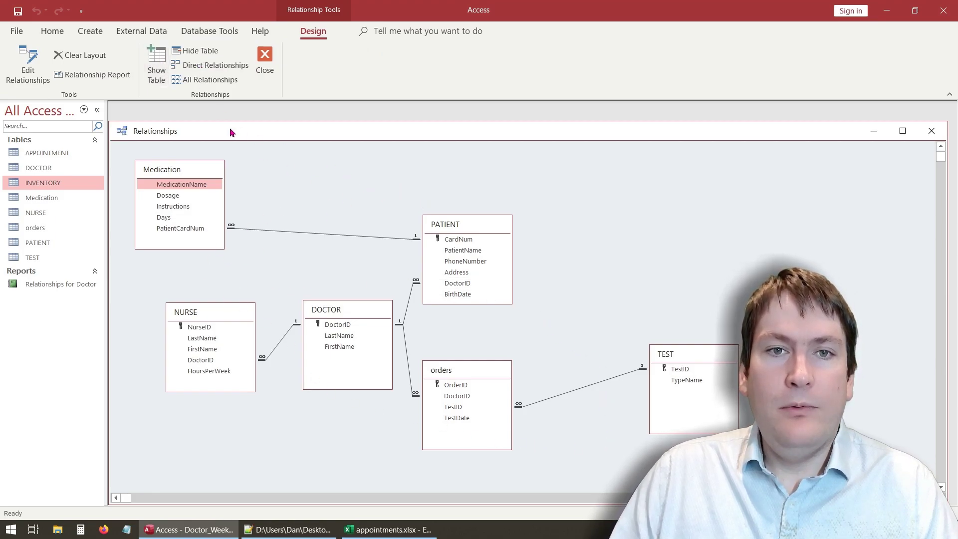
pyautogui.click(156, 62)
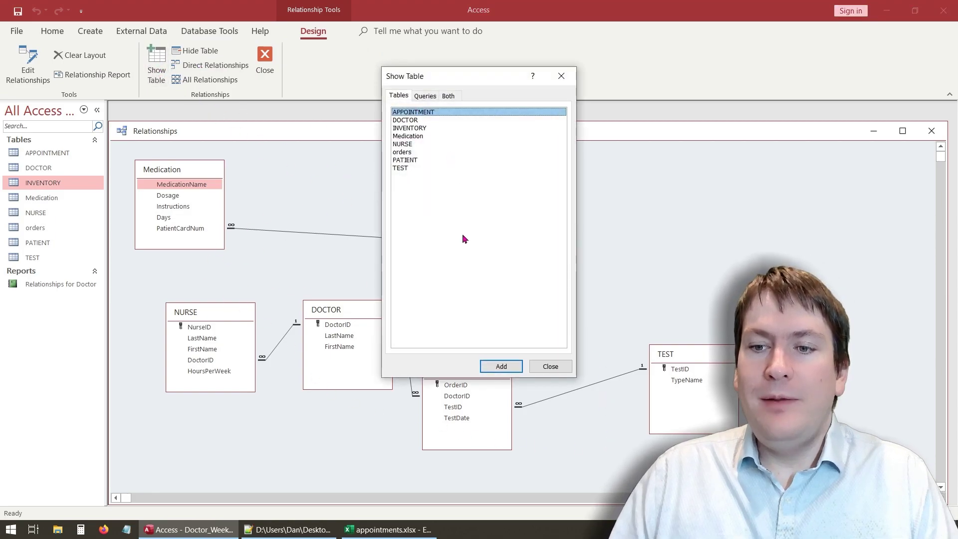
pyautogui.click(499, 367)
pyautogui.click(548, 367)
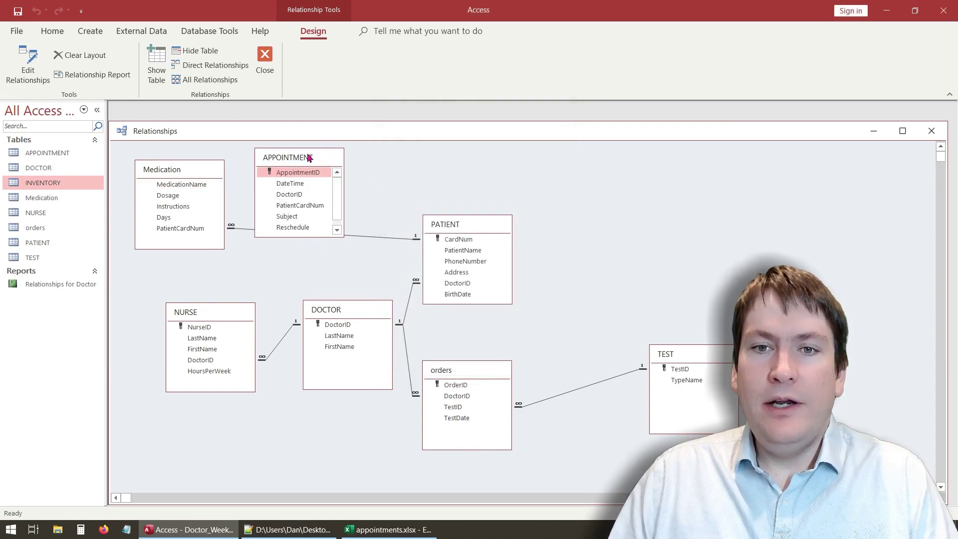
# Step: Rearrange the diagram so that PATIENT sits higher and APPOINTMENT lies directly above DOCTOR, beside Medication
pyautogui.moveTo(309, 158); pyautogui.dragTo(603, 185)
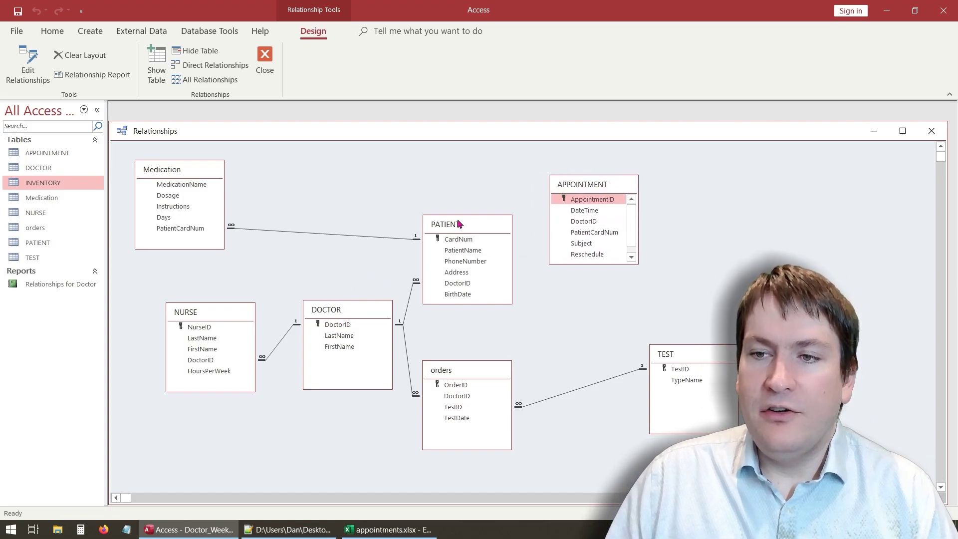
pyautogui.moveTo(483, 226); pyautogui.dragTo(521, 156)
pyautogui.moveTo(576, 188); pyautogui.dragTo(349, 220)
pyautogui.moveTo(190, 170); pyautogui.dragTo(190, 166)
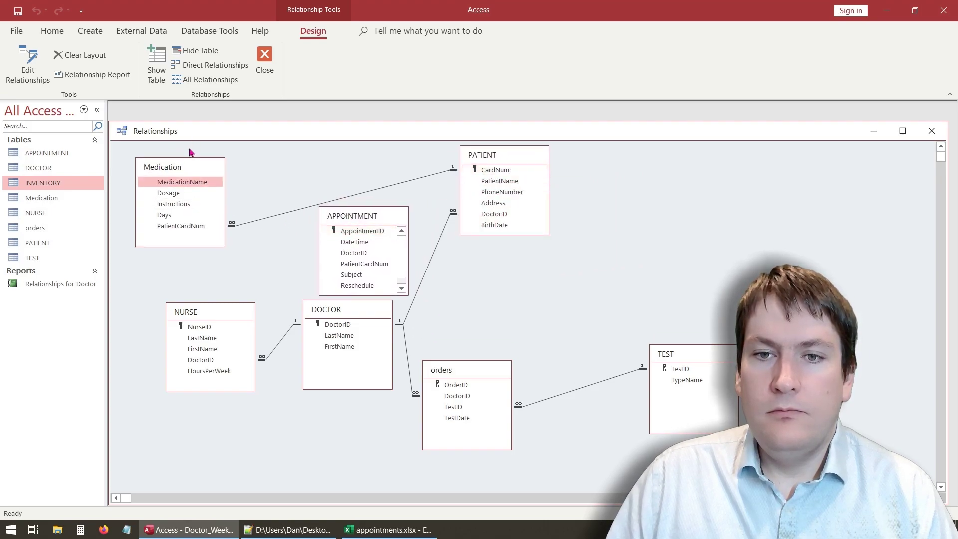
pyautogui.moveTo(341, 212); pyautogui.dragTo(321, 201)
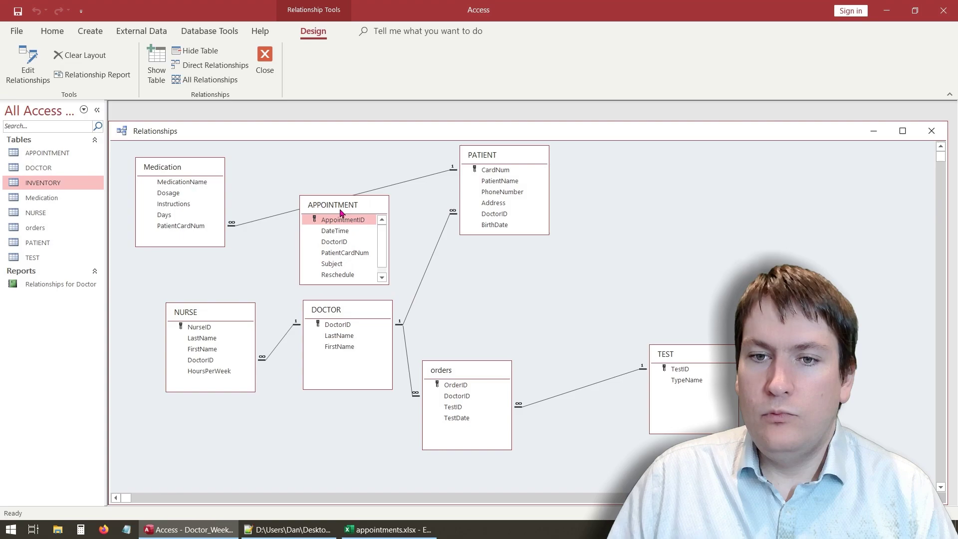
# Step: Create a one-to-many relationship between DoctorID in DOCTOR and DoctorID in APPOINTMENT, enforcing referential integrity
pyautogui.click(338, 241)
pyautogui.moveTo(334, 242); pyautogui.dragTo(346, 327)
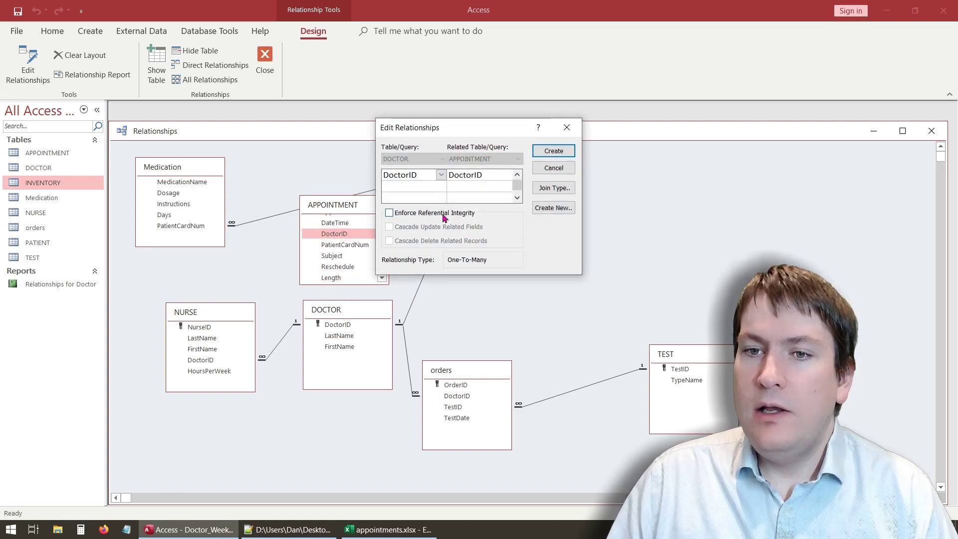
pyautogui.click(552, 151)
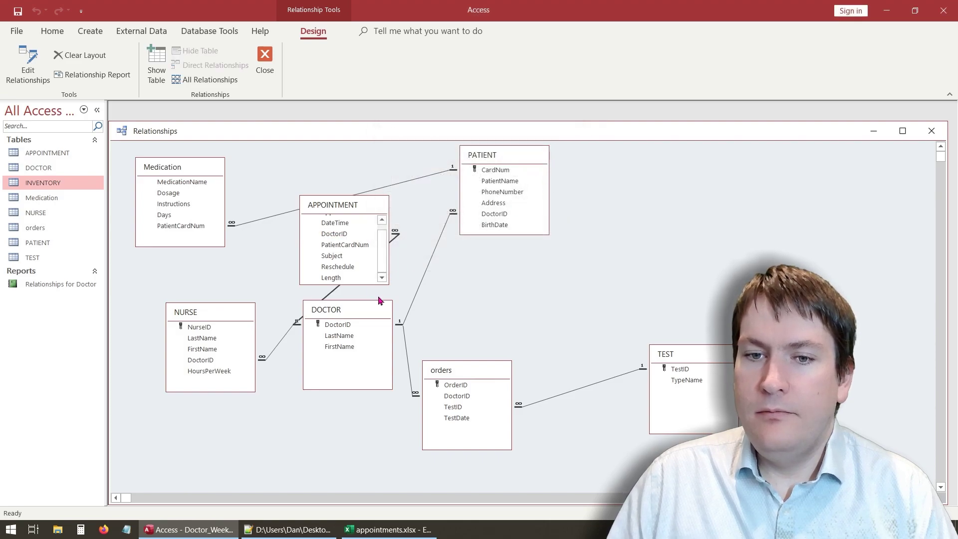
# Step: Relate PatientCardNum in APPOINTMENT to CardNum in PATIENT with referential integrity enforced
pyautogui.scroll(1, 383, 263)
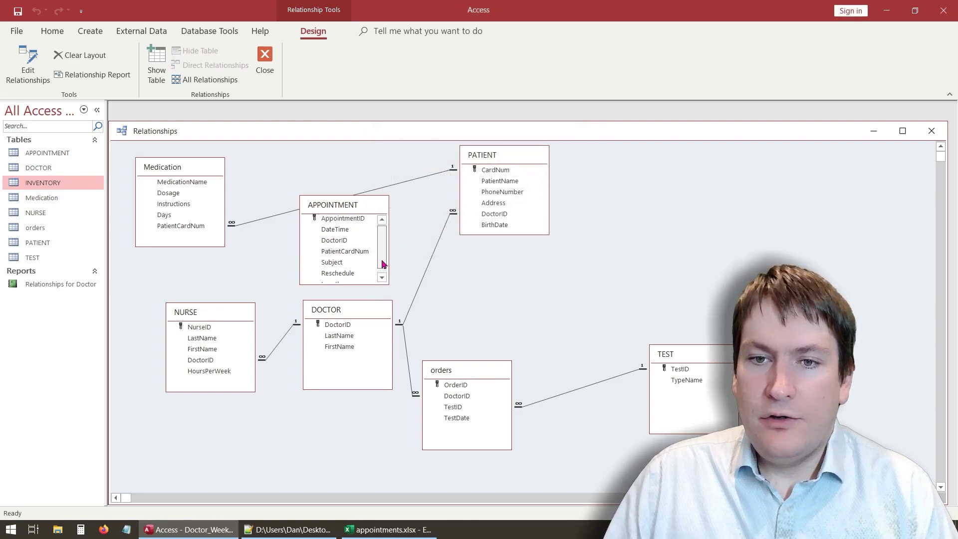
pyautogui.moveTo(383, 263); pyautogui.dragTo(383, 270)
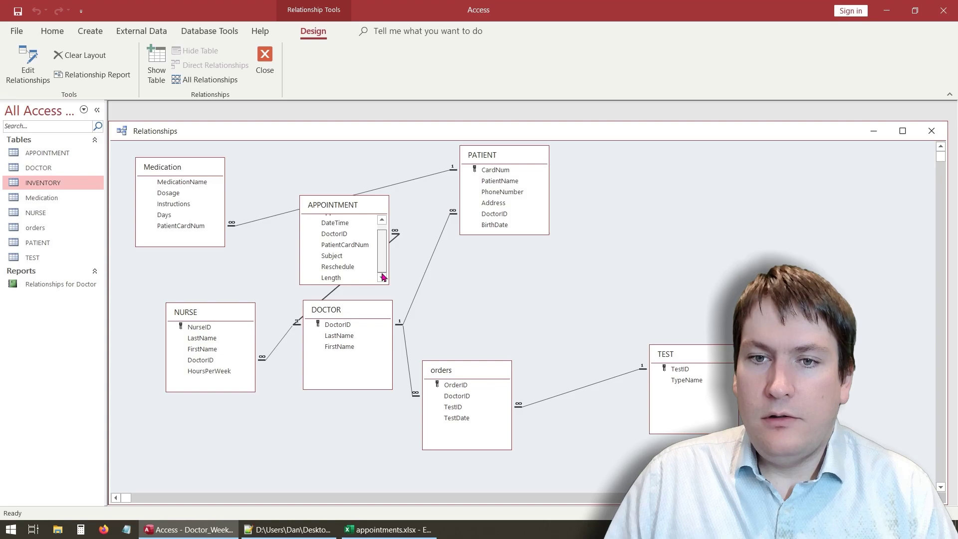
pyautogui.moveTo(354, 245); pyautogui.dragTo(506, 171)
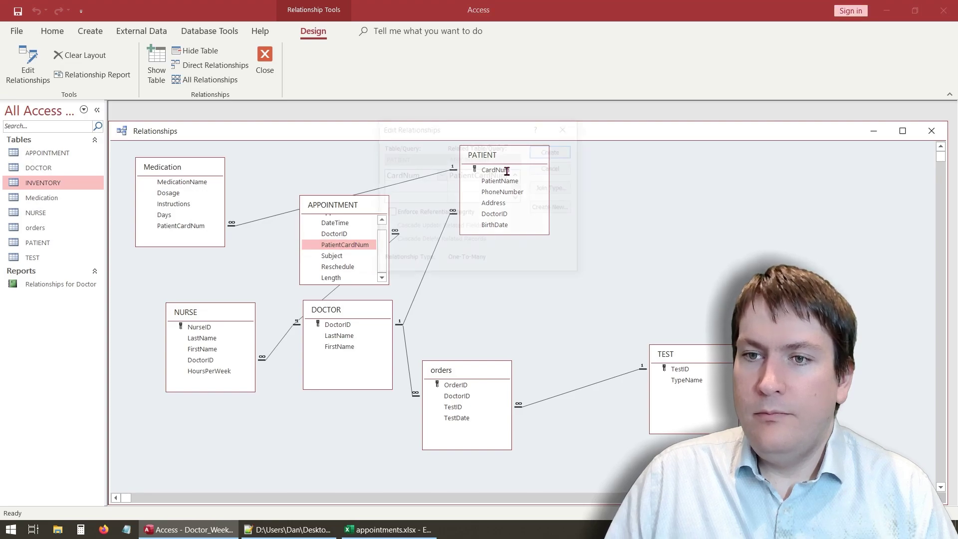
pyautogui.click(449, 214)
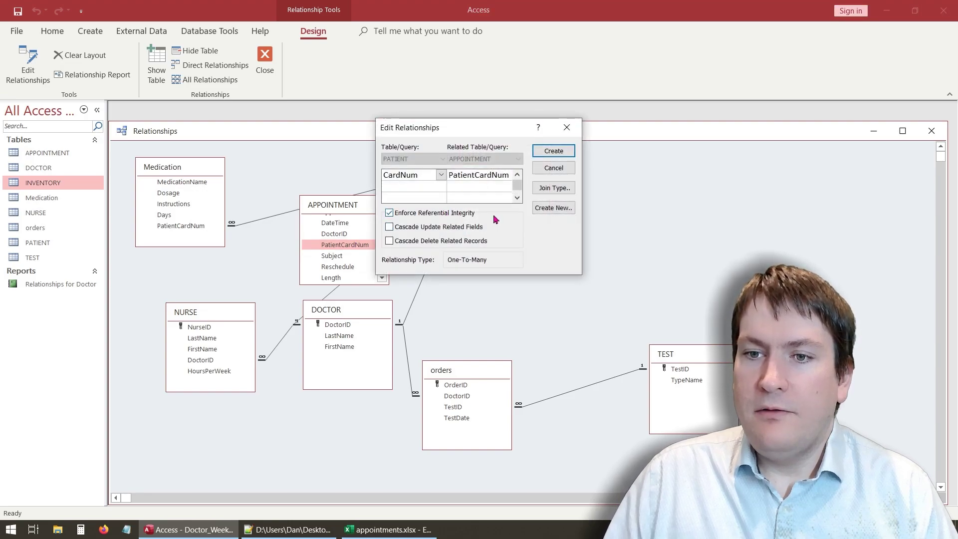
pyautogui.click(548, 158)
# Step: Spread out the diagram's tables to untangle the lines, placing APPOINTMENT above NURSE and DOCTOR, and Medication above PATIENT
pyautogui.moveTo(355, 208)
pyautogui.mouseDown()
pyautogui.moveTo(308, 174)
pyautogui.moveTo(298, 229)
pyautogui.moveTo(296, 217)
pyautogui.moveTo(313, 216)
pyautogui.mouseUp()
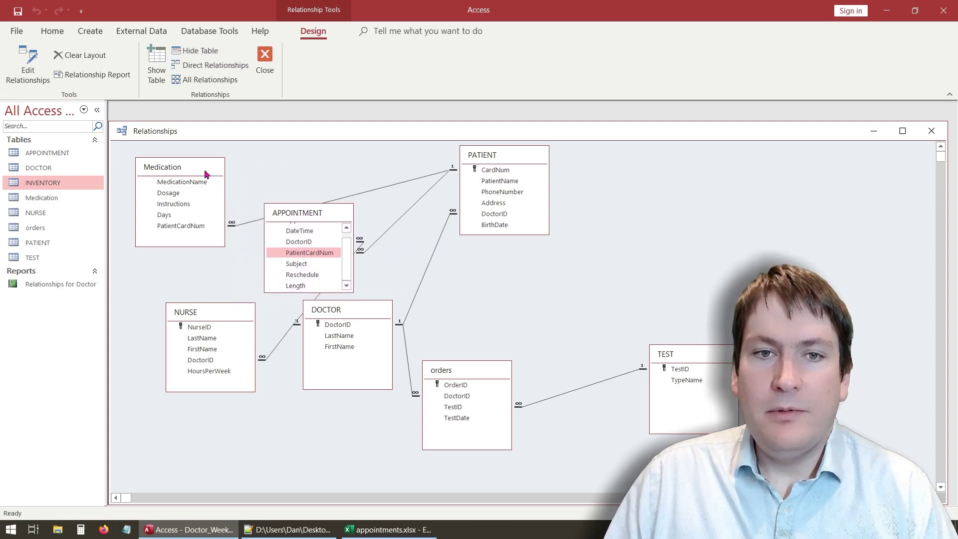
pyautogui.moveTo(367, 311); pyautogui.dragTo(380, 362)
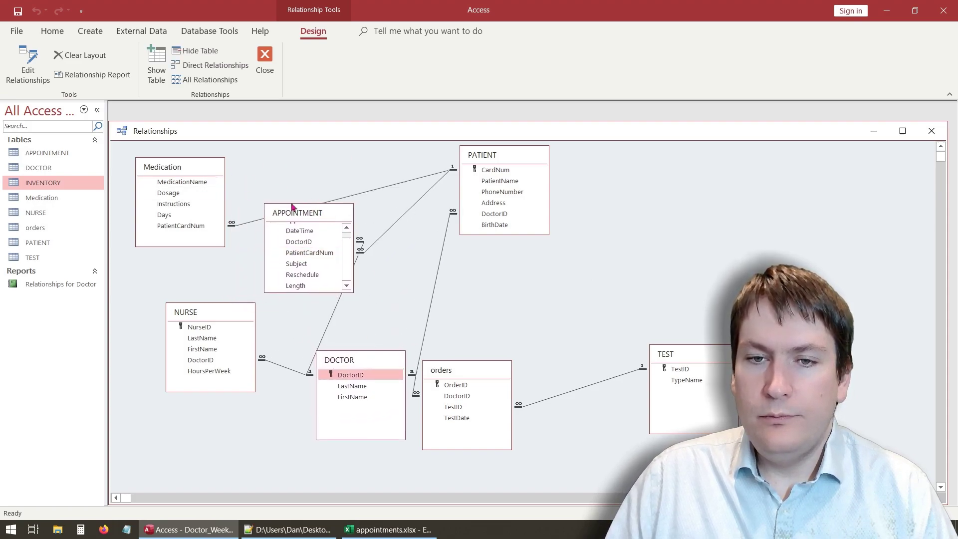
pyautogui.moveTo(306, 217); pyautogui.dragTo(312, 238)
pyautogui.moveTo(209, 171); pyautogui.dragTo(206, 155)
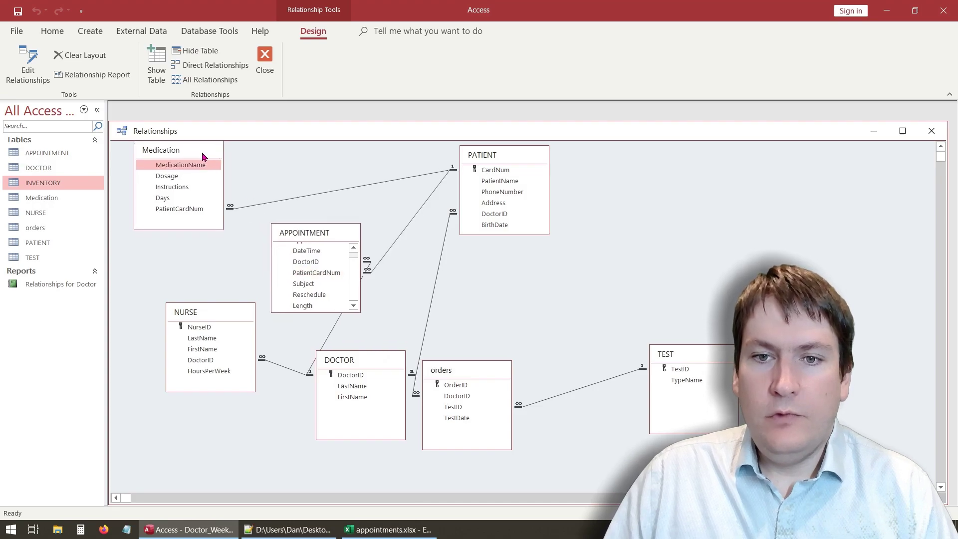
pyautogui.moveTo(219, 317)
pyautogui.mouseDown()
pyautogui.moveTo(193, 363)
pyautogui.moveTo(214, 310)
pyautogui.mouseUp()
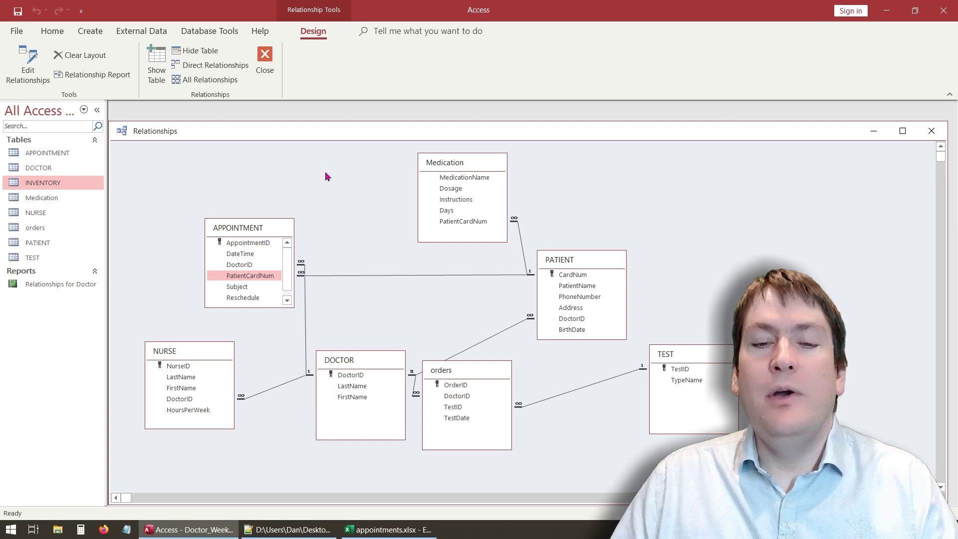